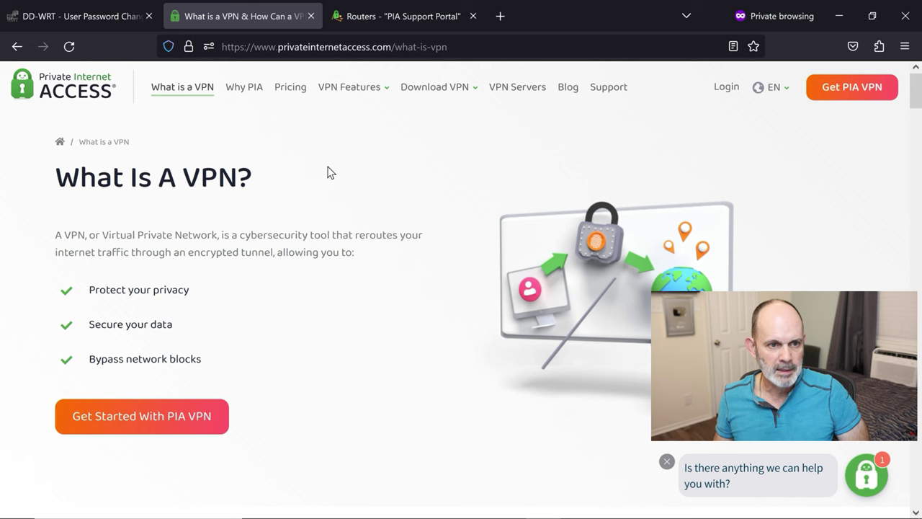
scroll(329, 165, down, 2)
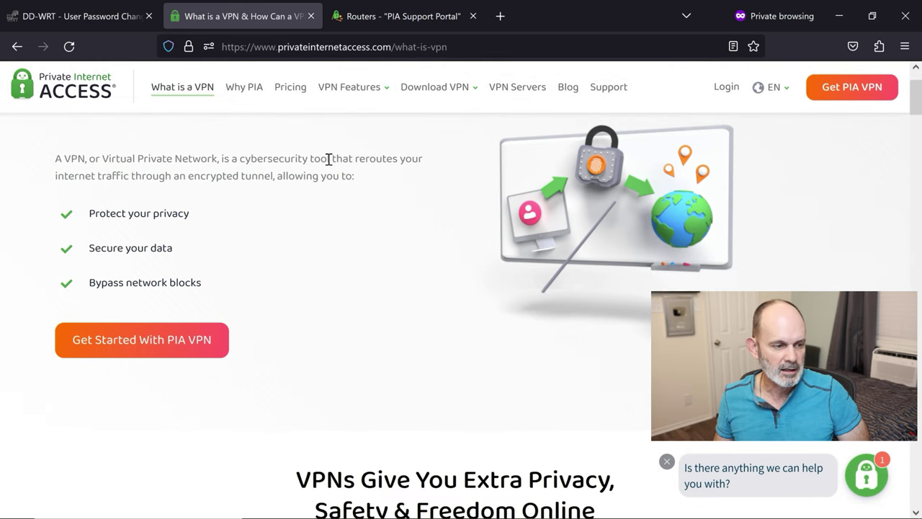
scroll(329, 165, up, 2)
scroll(329, 165, down, 1)
scroll(330, 165, down, 5)
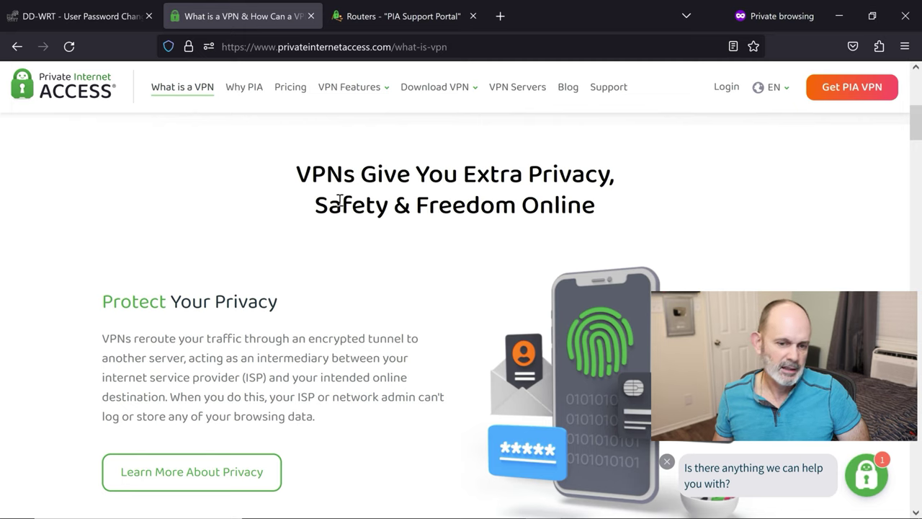
scroll(339, 203, down, 1)
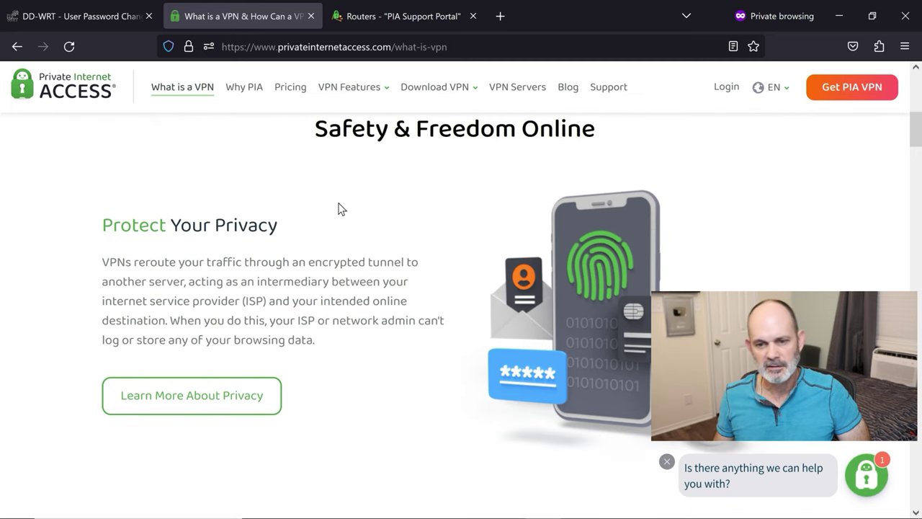
scroll(342, 209, down, 4)
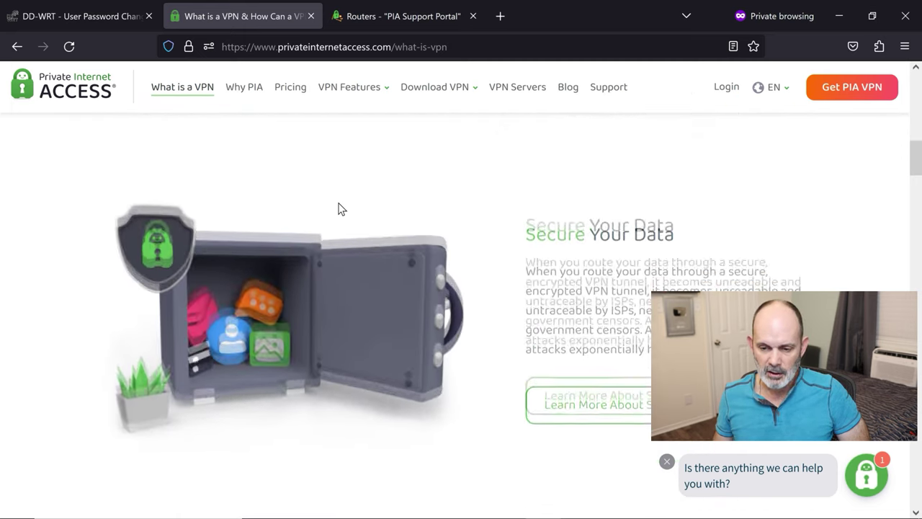
scroll(341, 209, down, 4)
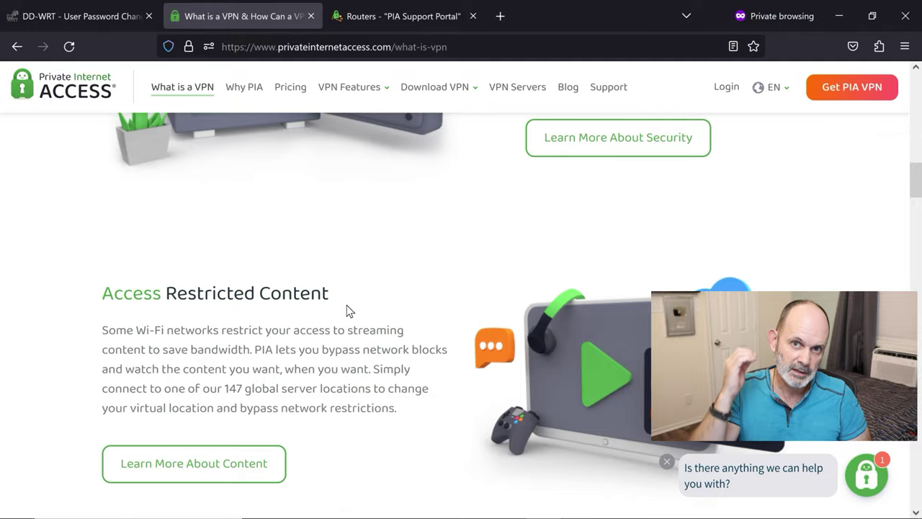
scroll(347, 307, down, 5)
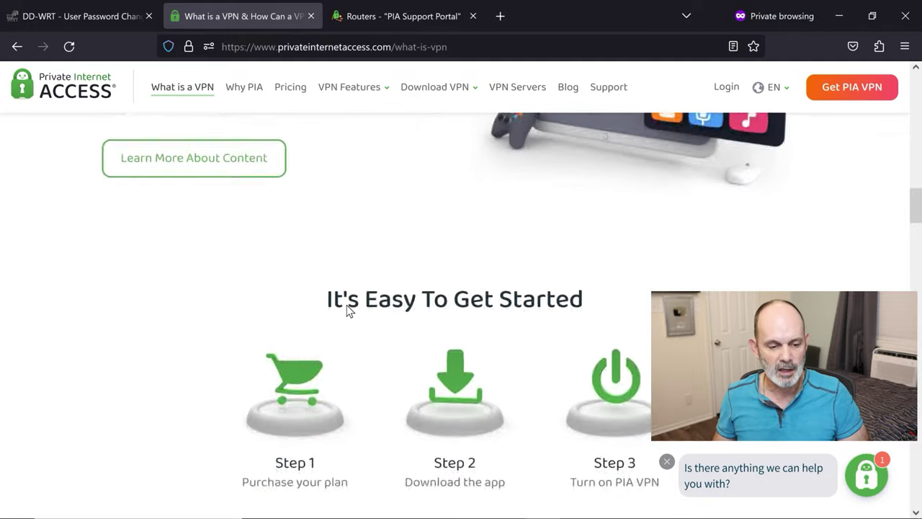
scroll(347, 306, up, 10)
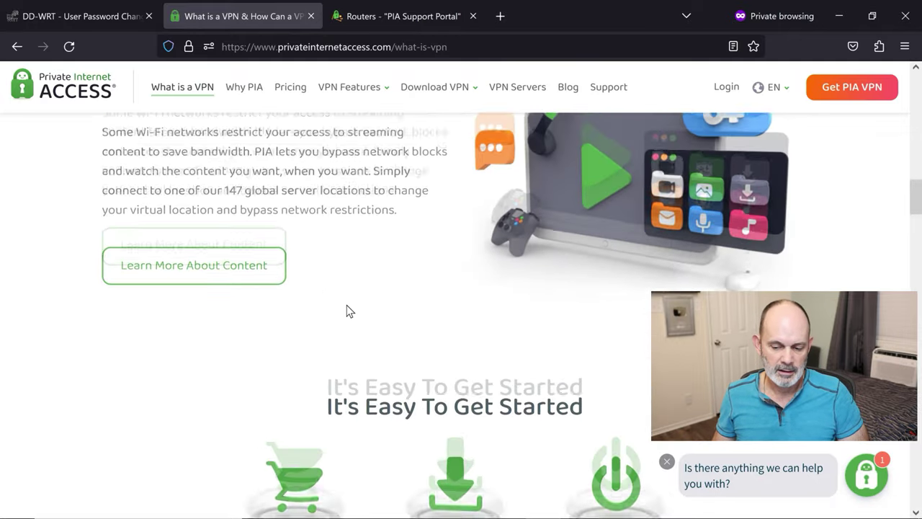
scroll(346, 310, up, 3)
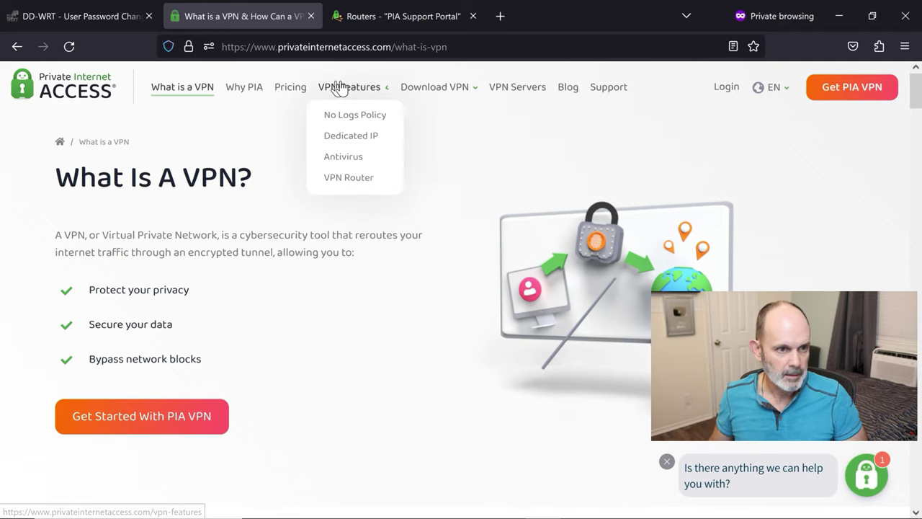
Switch to the DD-WRT User Password Change tab with the unsafe default-credentials warning.
click(80, 15)
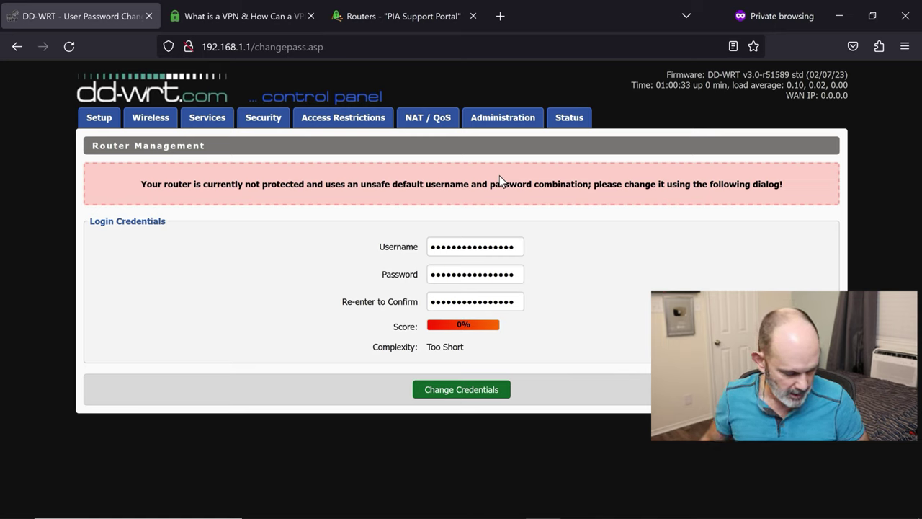
Replace the router's default login with a new username and a Very Strong password, and save.
double_click(496, 247)
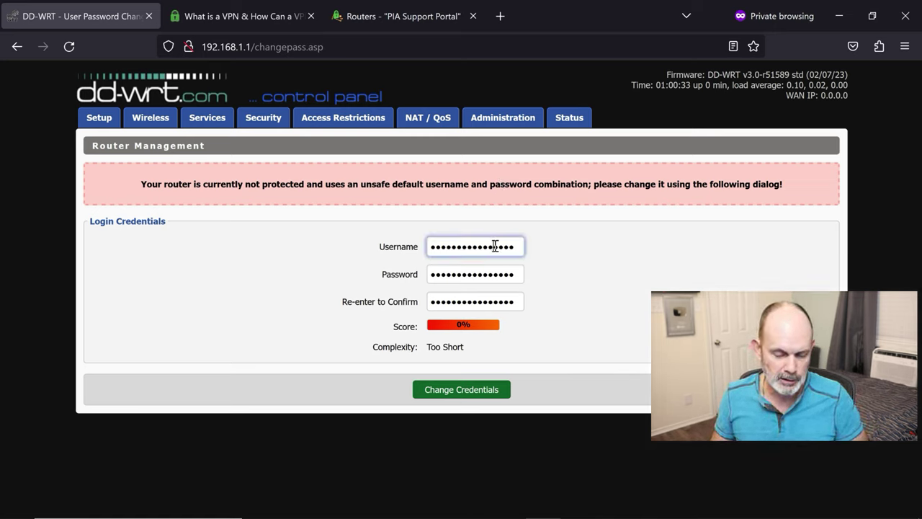
text(••)
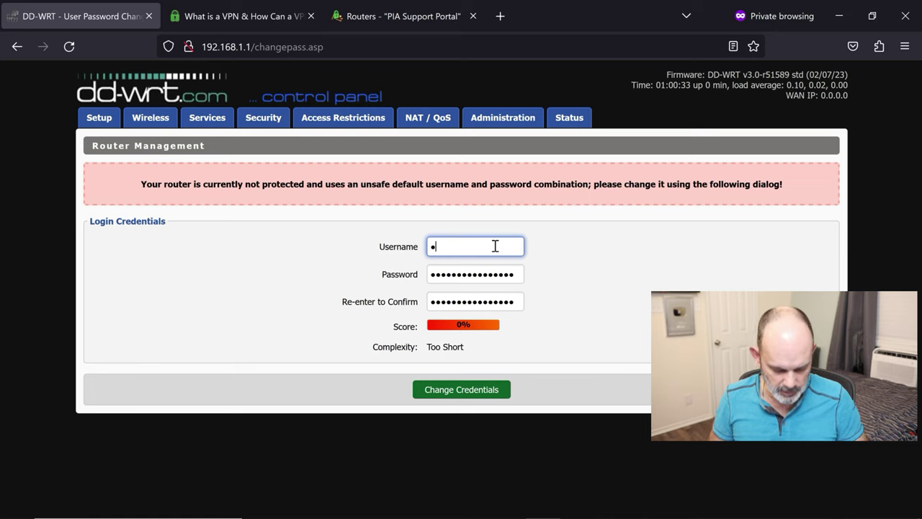
key(BackSpace)
text(••••)
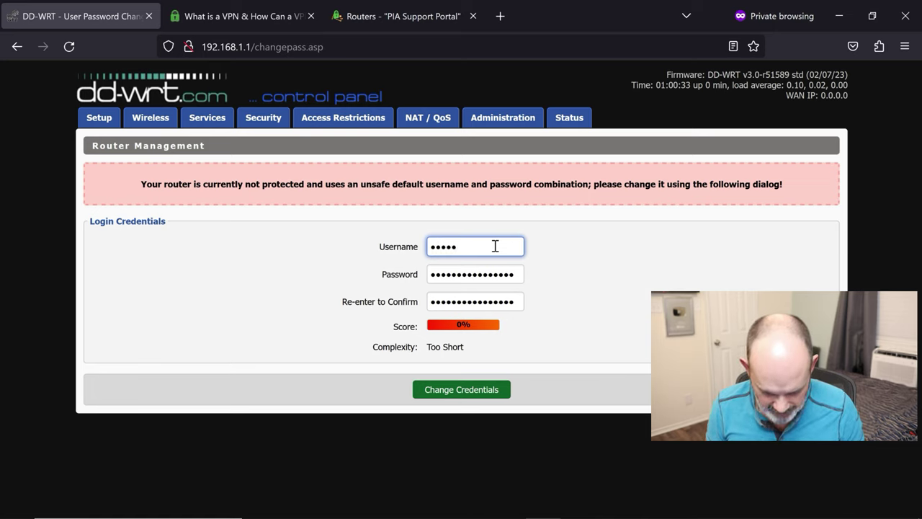
key(BackSpace)
key(BackSpace)
key(BackSpace)
key(BackSpace)
key(BackSpace)
text(•••••)
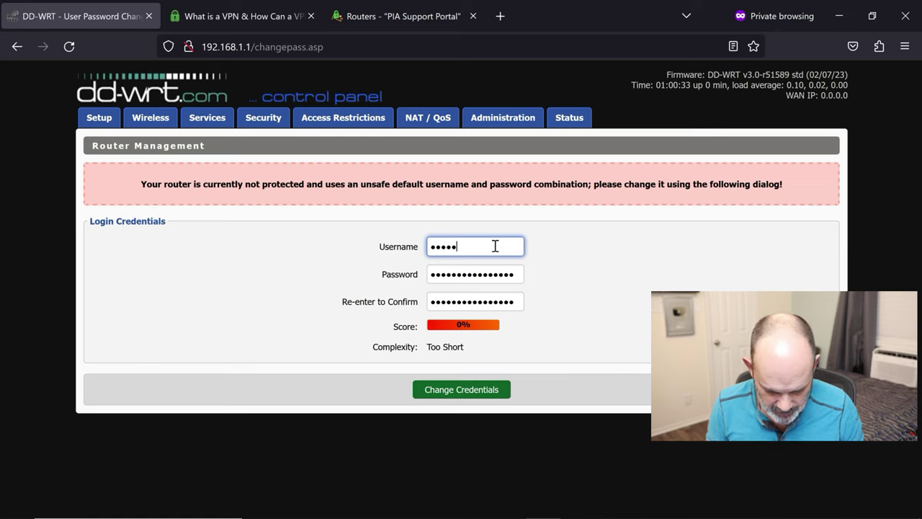
key(Tab)
text(•••••••••••)
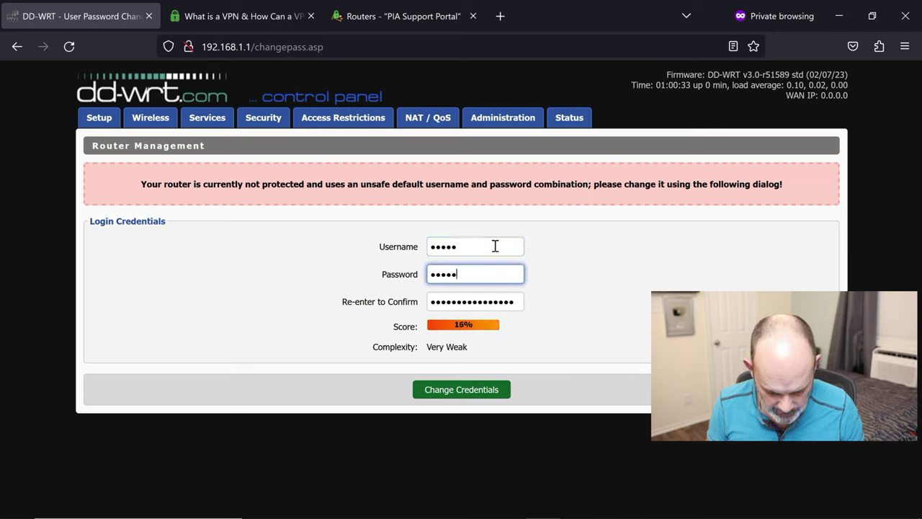
text(•)
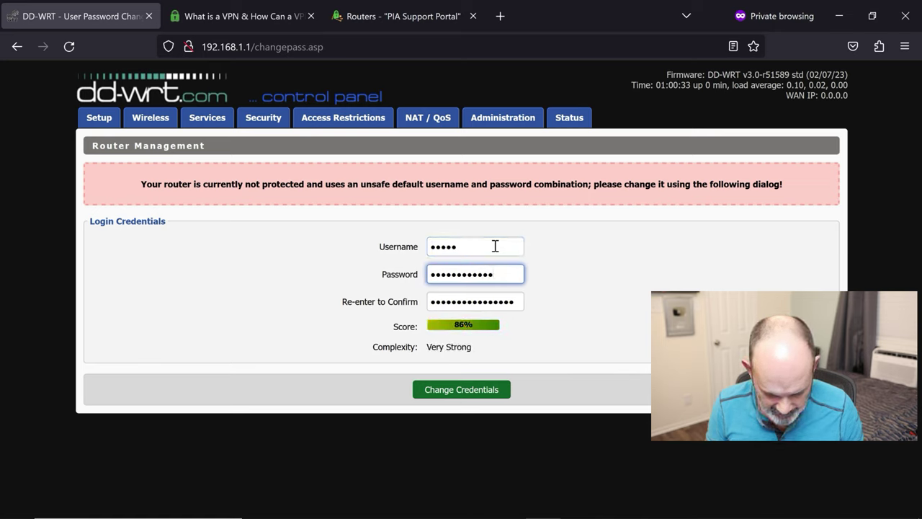
key(Tab)
text(••••••)
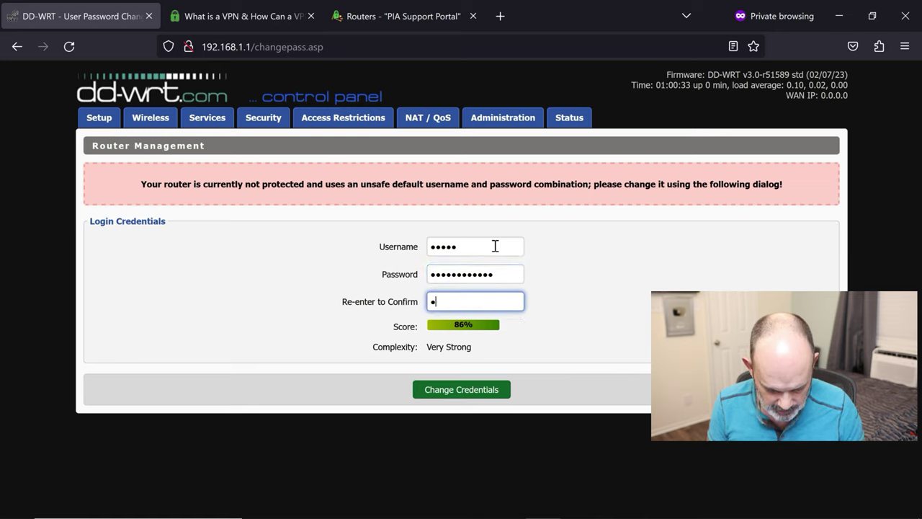
text(••••)
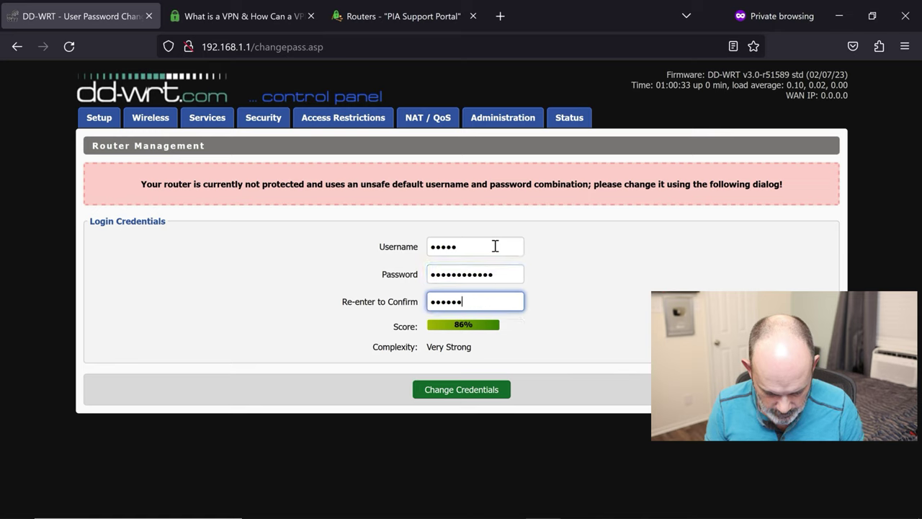
text(••)
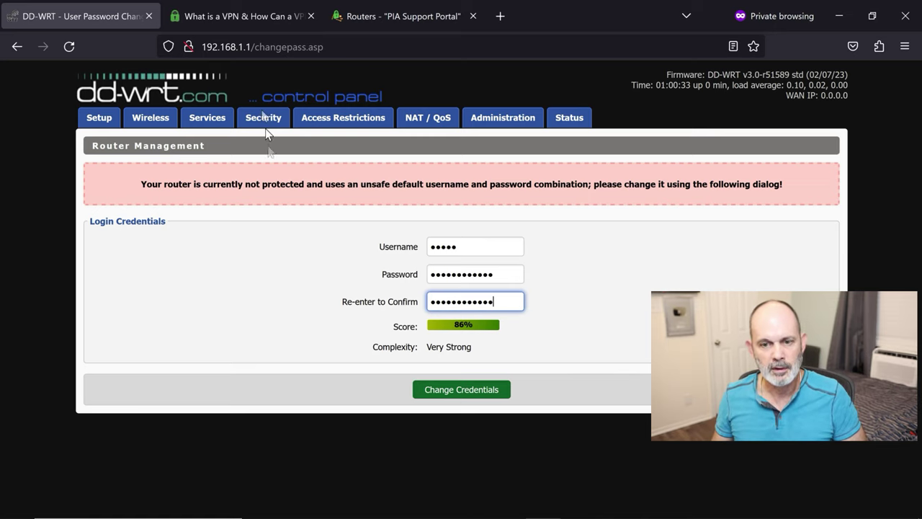
click(476, 393)
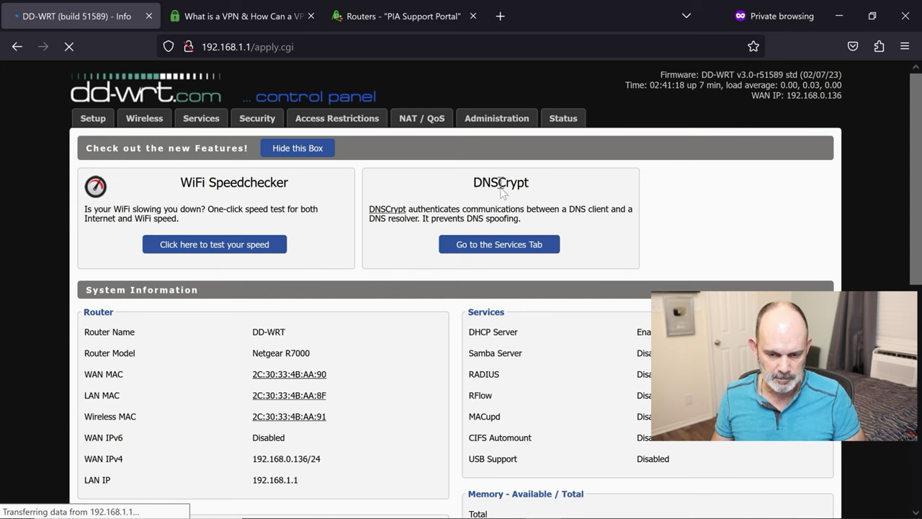
Go to the DD-WRT Administration > Factory Defaults page.
click(506, 117)
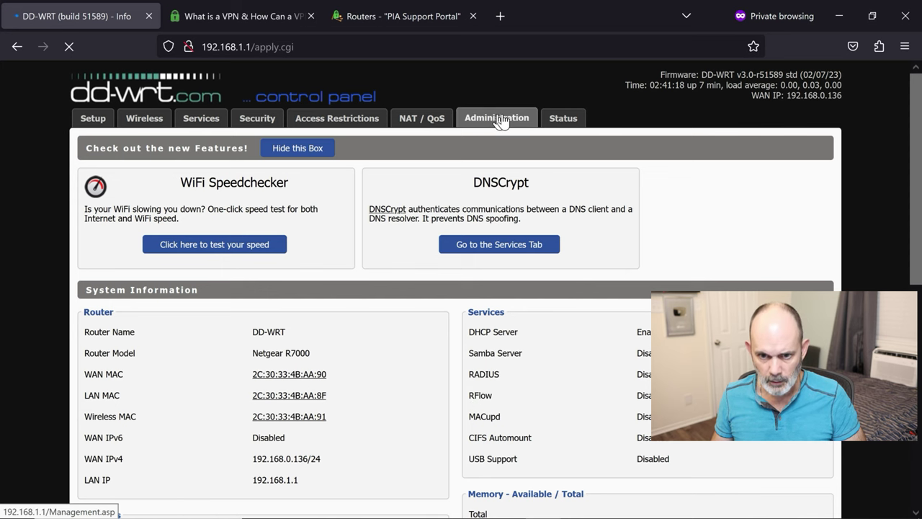
click(417, 142)
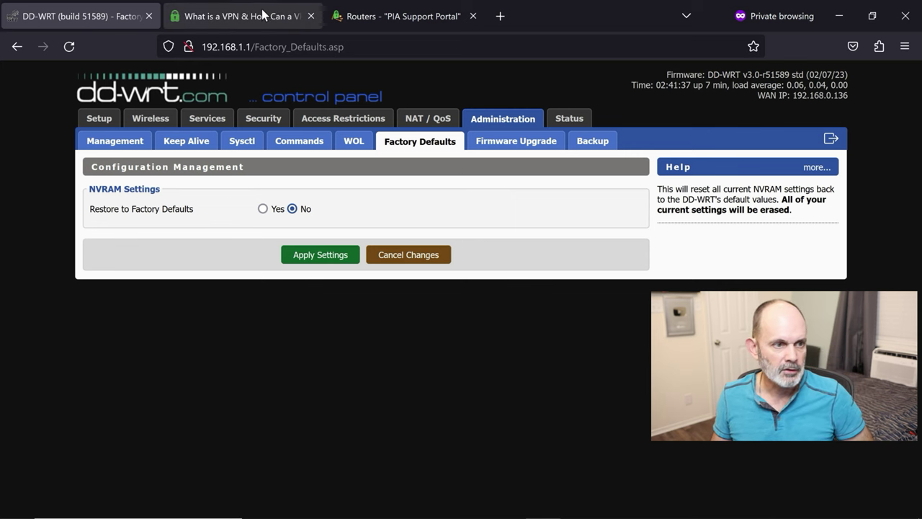
Switch to the PIA tab and go back to the Google results for PIA DD-WRT.
click(423, 16)
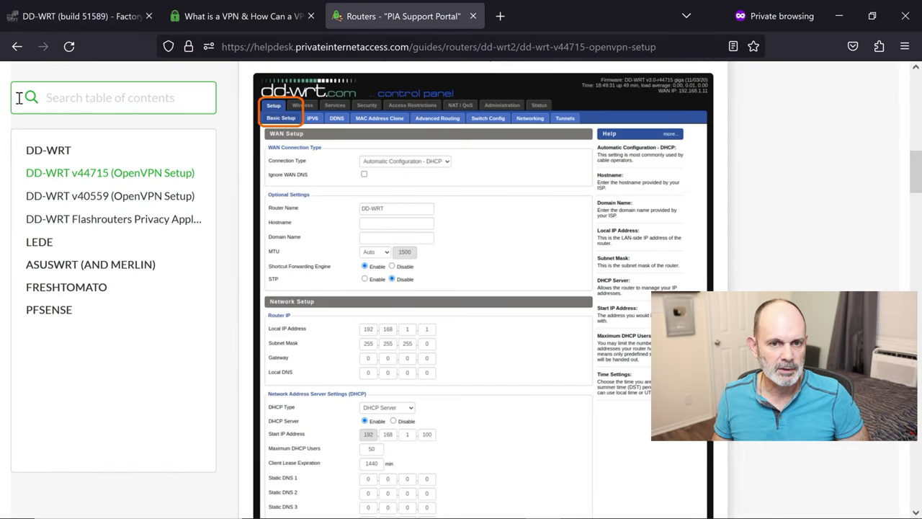
click(16, 50)
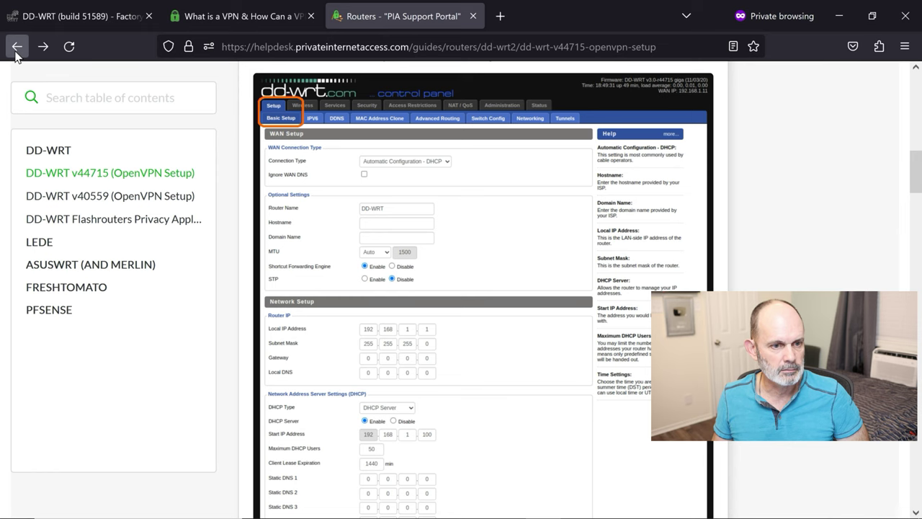
click(16, 47)
click(295, 94)
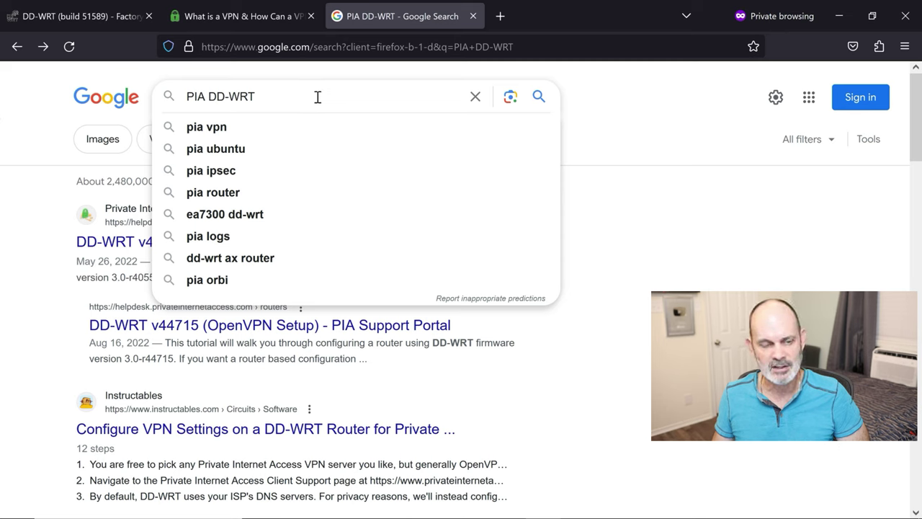
click(667, 130)
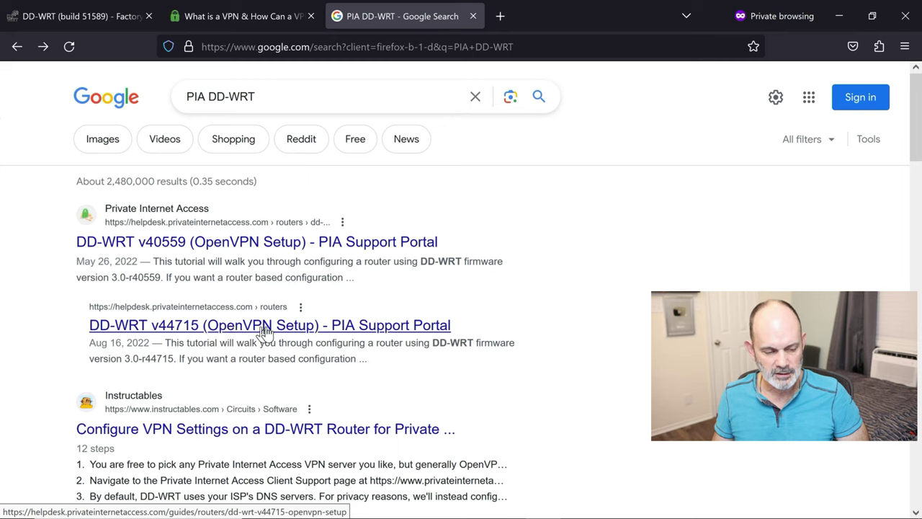
Open the DD-WRT v44715 (OpenVPN Setup) guide and highlight v44715 in its title.
click(405, 330)
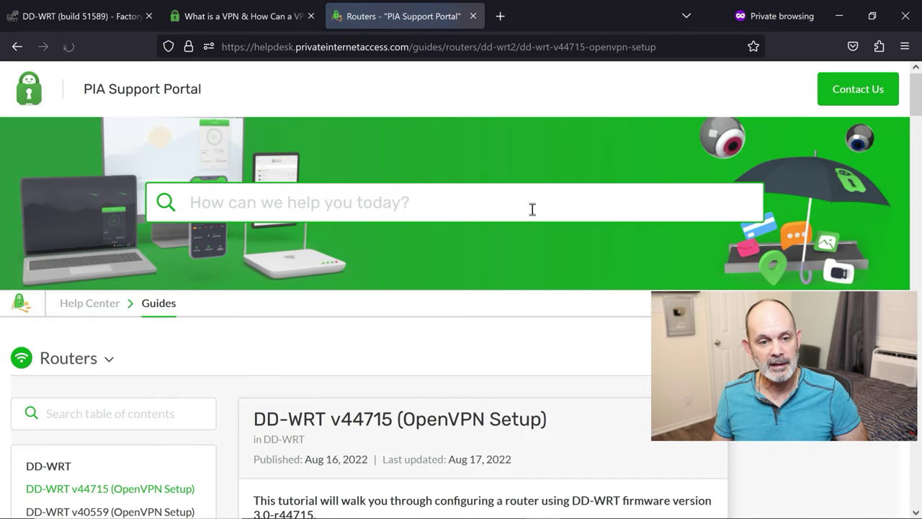
scroll(529, 199, down, 3)
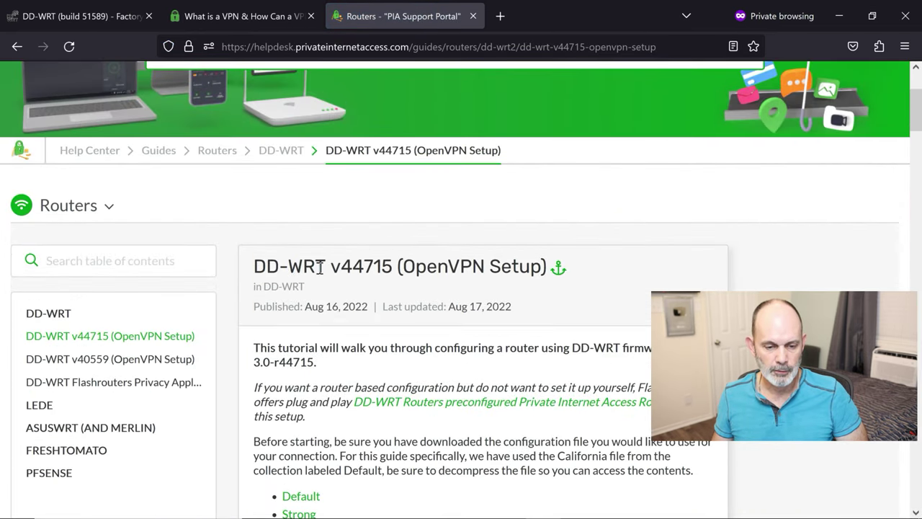
drag(330, 268, 395, 268)
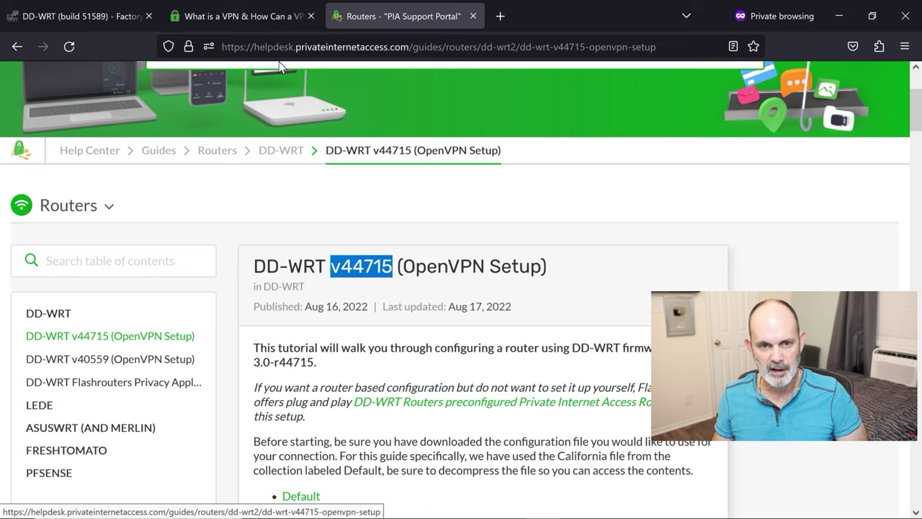
Switch back to the DD-WRT tab to compare its firmware v3.0-r51589.
click(91, 22)
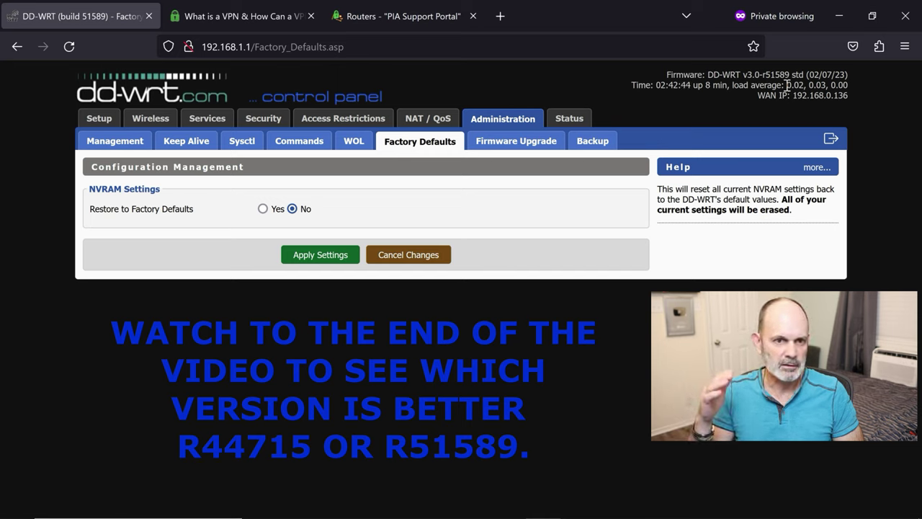
Read guide Step 1 (enable NTP Client, set Time Zone, Apply Settings), then return to DD-WRT.
click(387, 12)
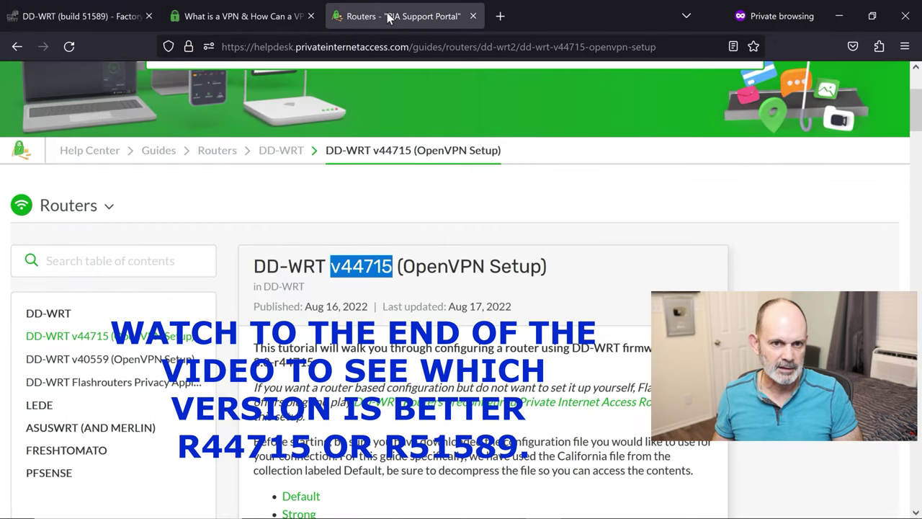
scroll(461, 288, down, 3)
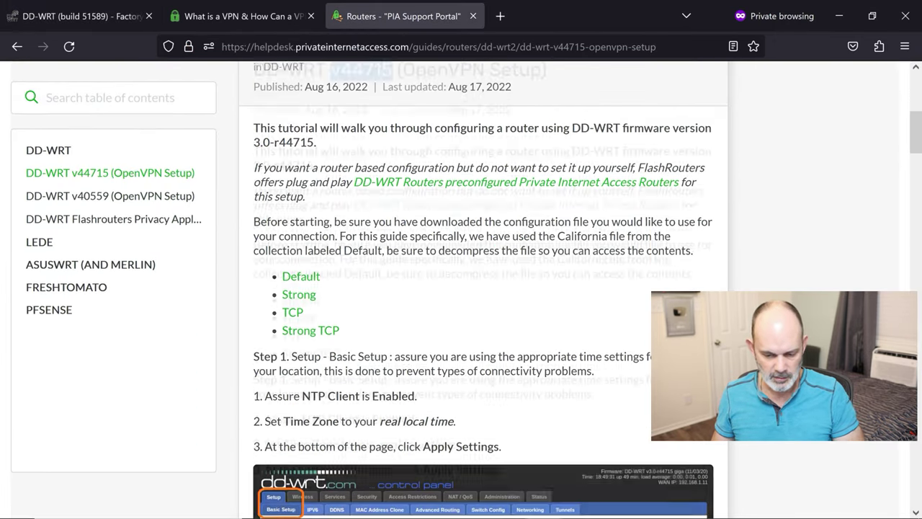
scroll(461, 288, up, 1)
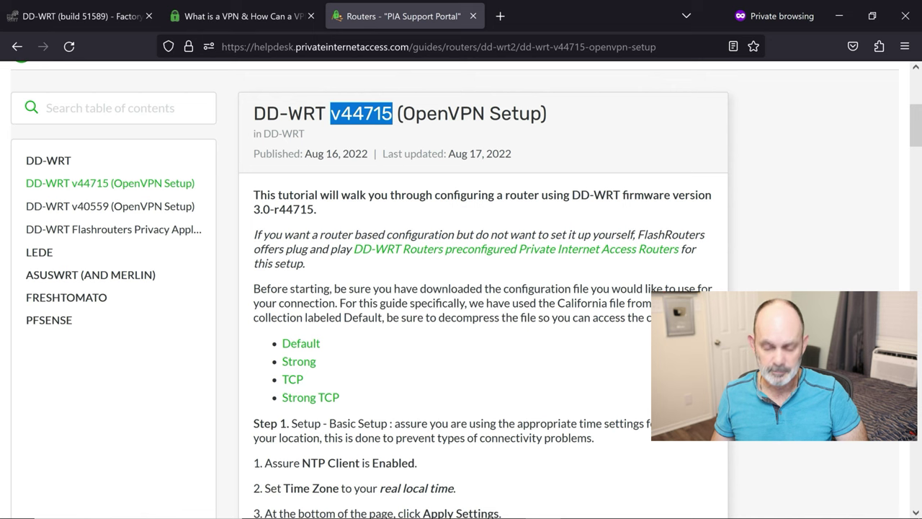
scroll(483, 289, down, 1)
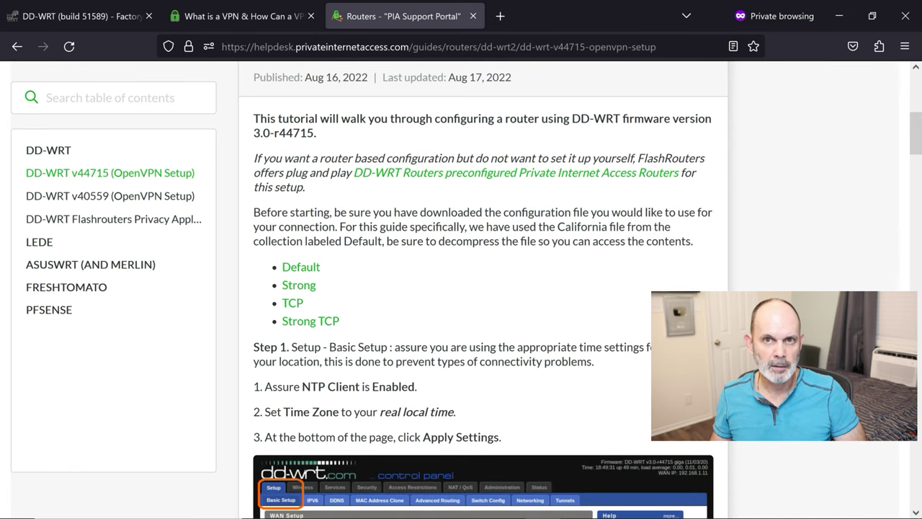
scroll(483, 288, down, 1)
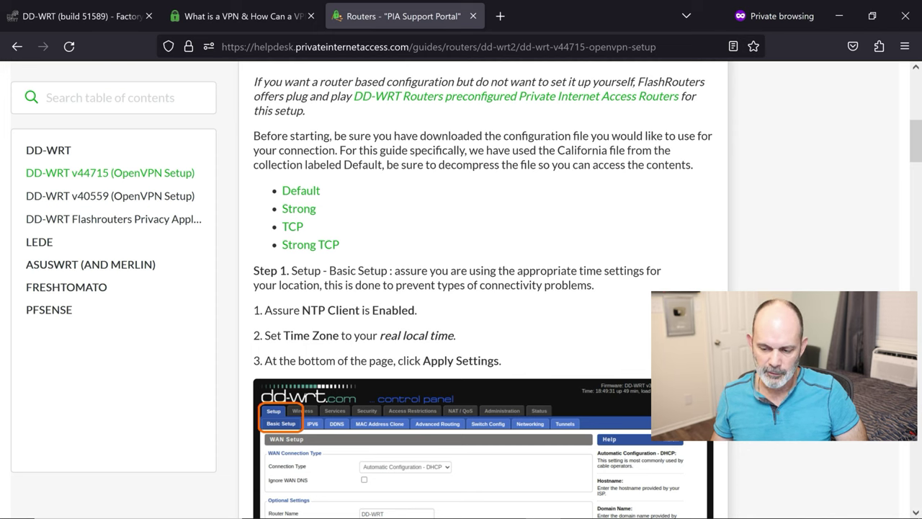
scroll(483, 288, down, 1)
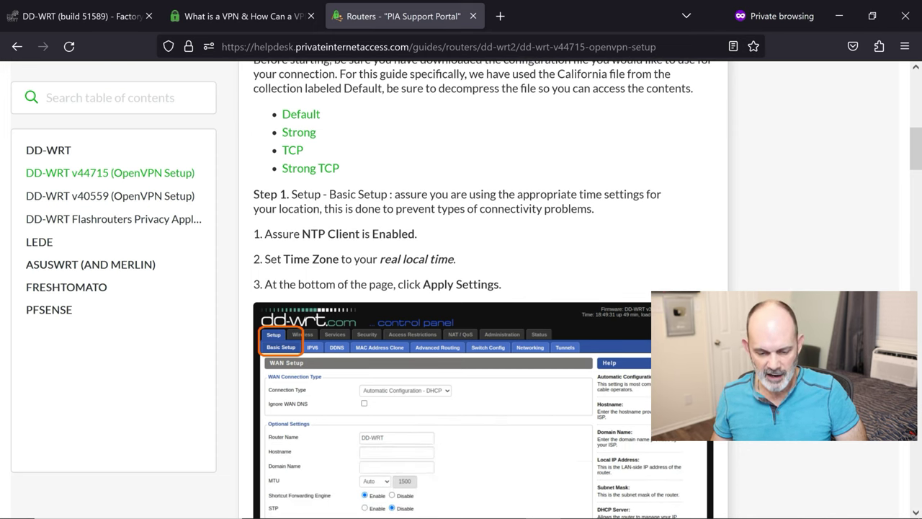
scroll(482, 288, up, 4)
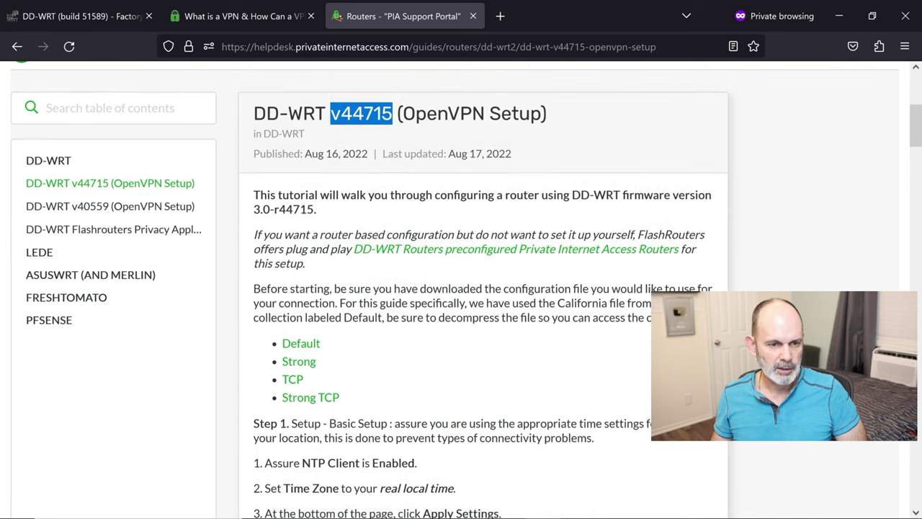
scroll(483, 289, down, 5)
scroll(483, 288, down, 2)
scroll(483, 289, up, 1)
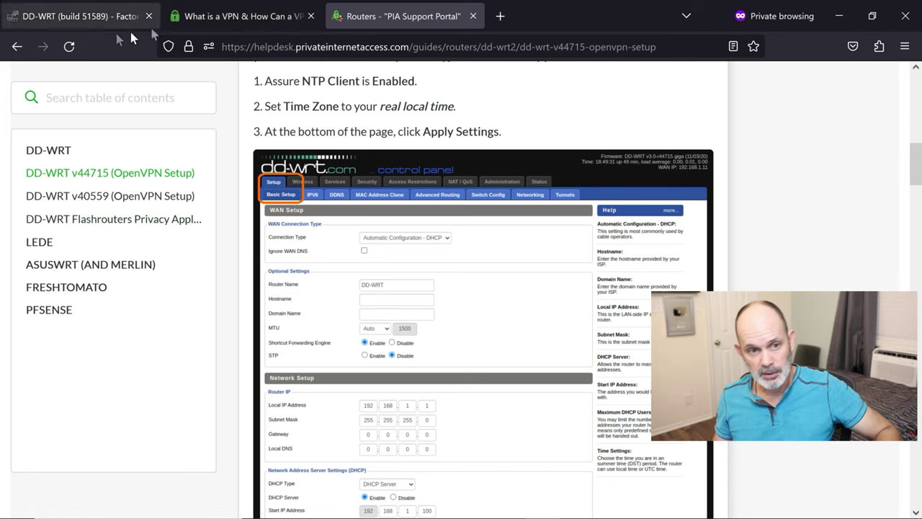
click(77, 13)
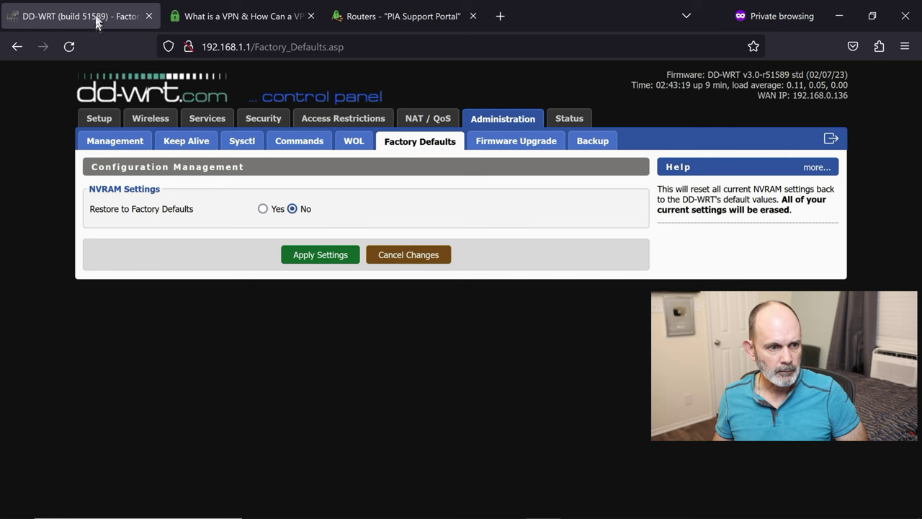
Open Setup > Basic Setup and set Shortcut Forwarding Engine to CTF.
click(97, 119)
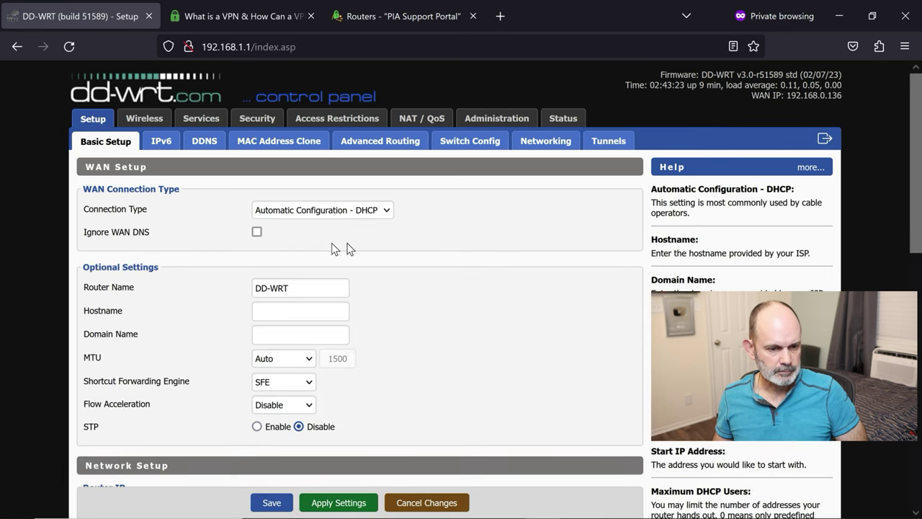
scroll(394, 237, down, 2)
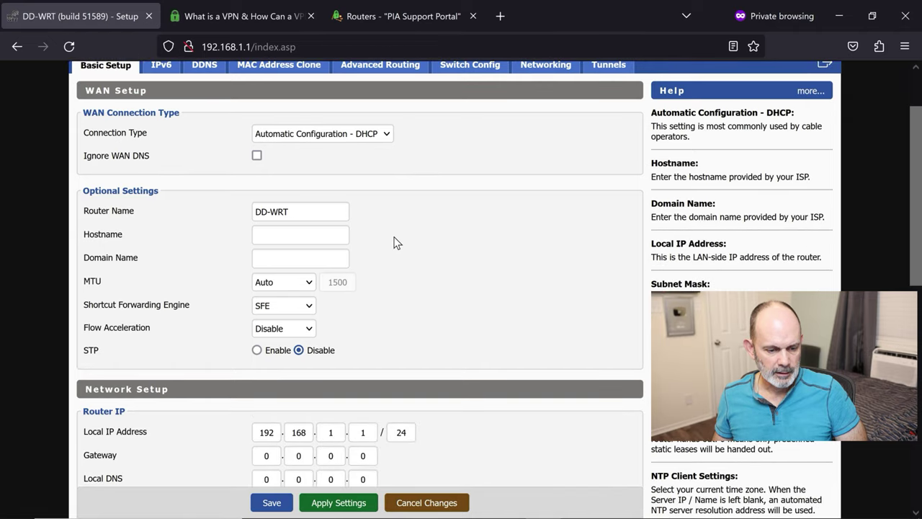
scroll(394, 243, up, 2)
click(306, 382)
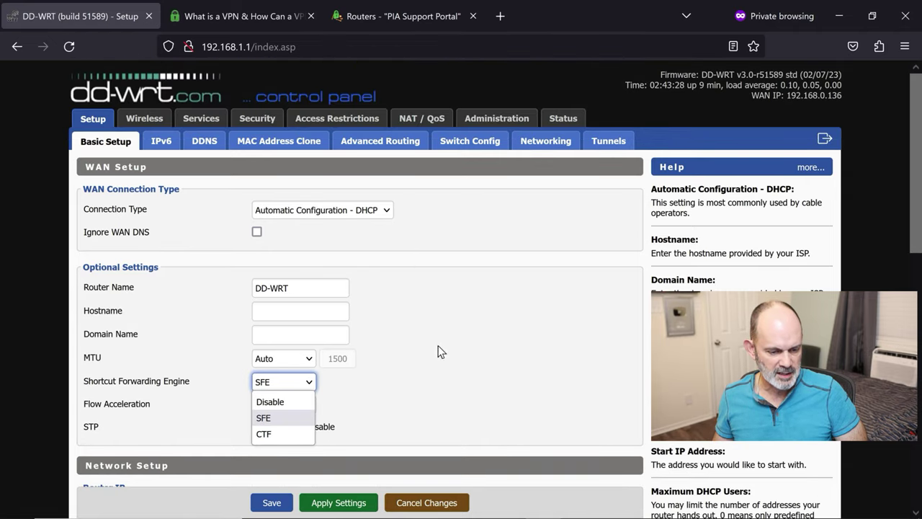
click(265, 434)
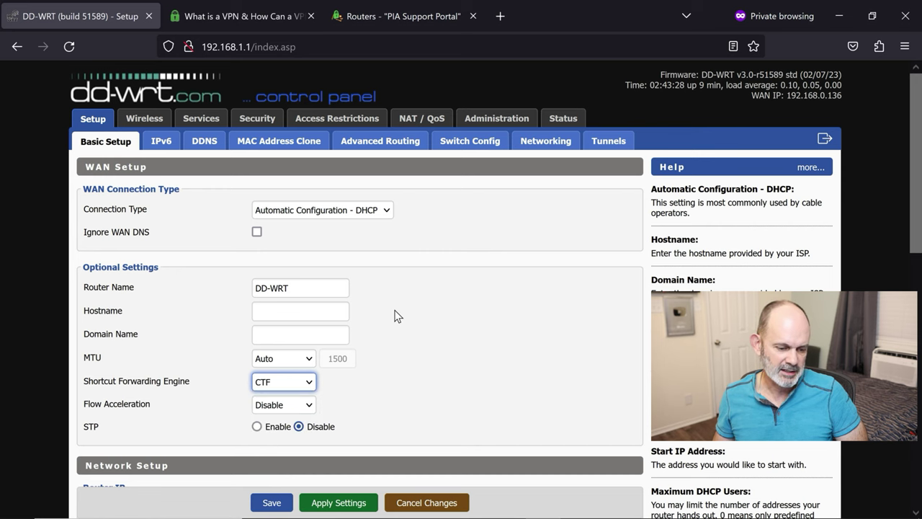
Reconfirm Shortcut Forwarding Engine as CTF and set Flow Acceleration to CTF & FA.
scroll(400, 310, down, 2)
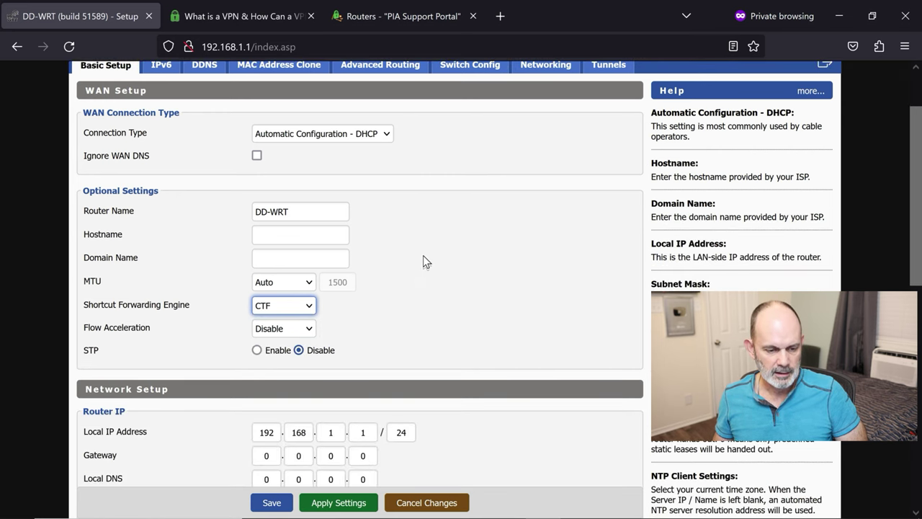
click(313, 310)
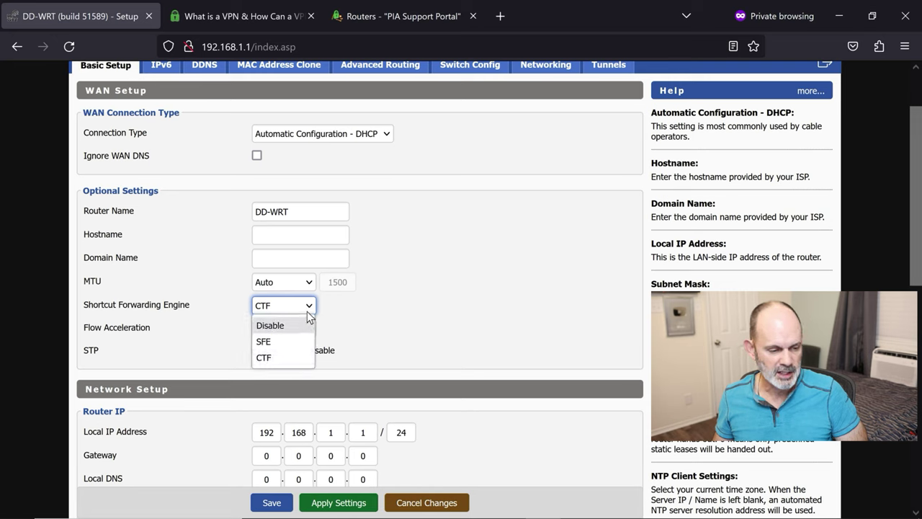
click(301, 342)
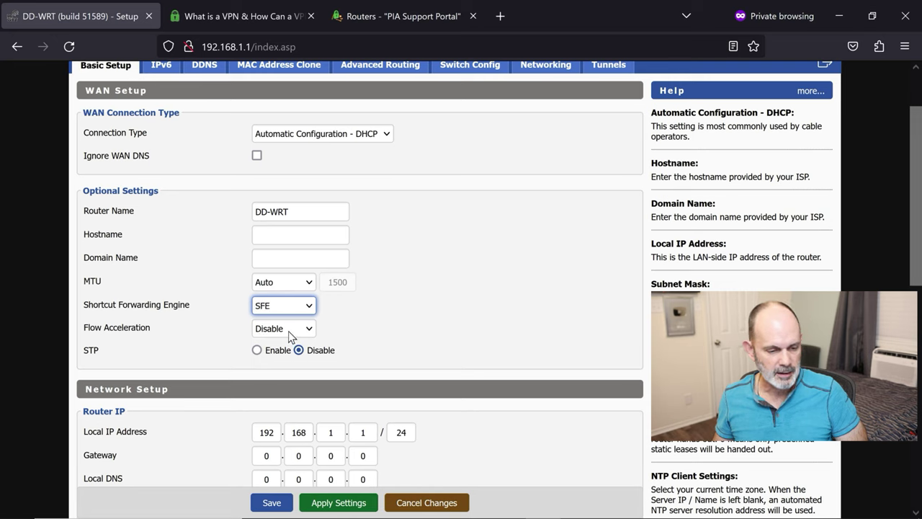
click(288, 331)
click(305, 307)
click(306, 310)
click(306, 311)
click(295, 356)
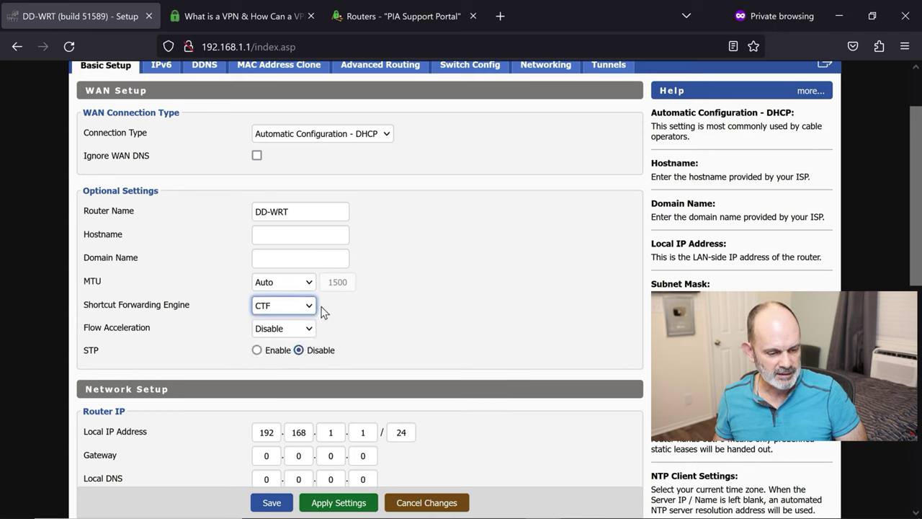
click(310, 329)
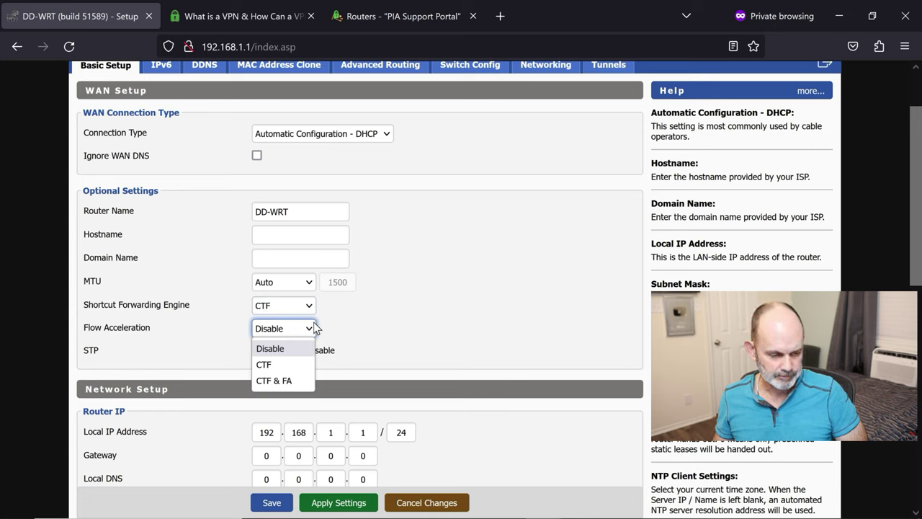
click(288, 379)
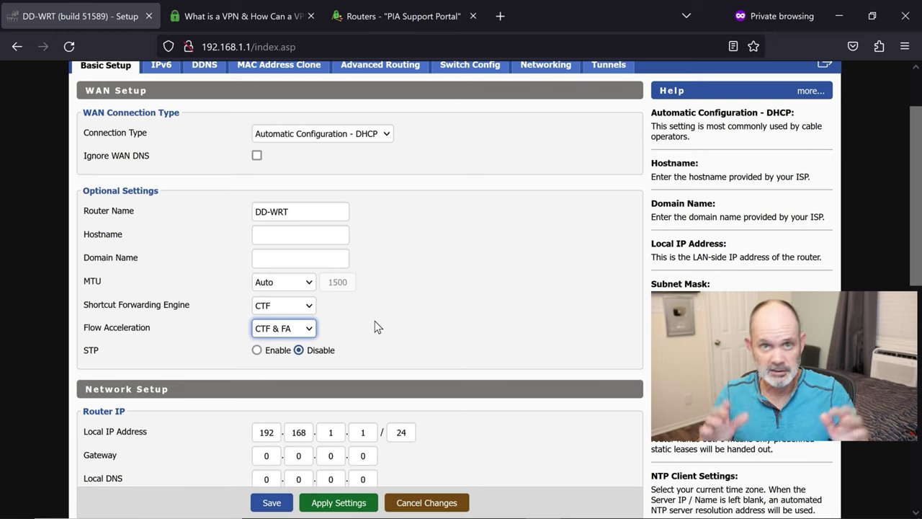
scroll(396, 303, down, 3)
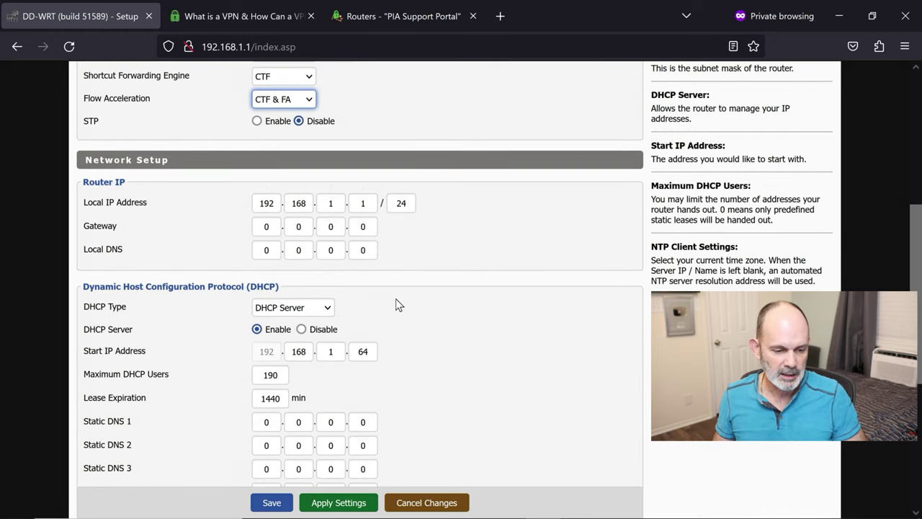
Change the NTP Client time zone from Europe/Berlin to US/Central.
scroll(396, 298, down, 4)
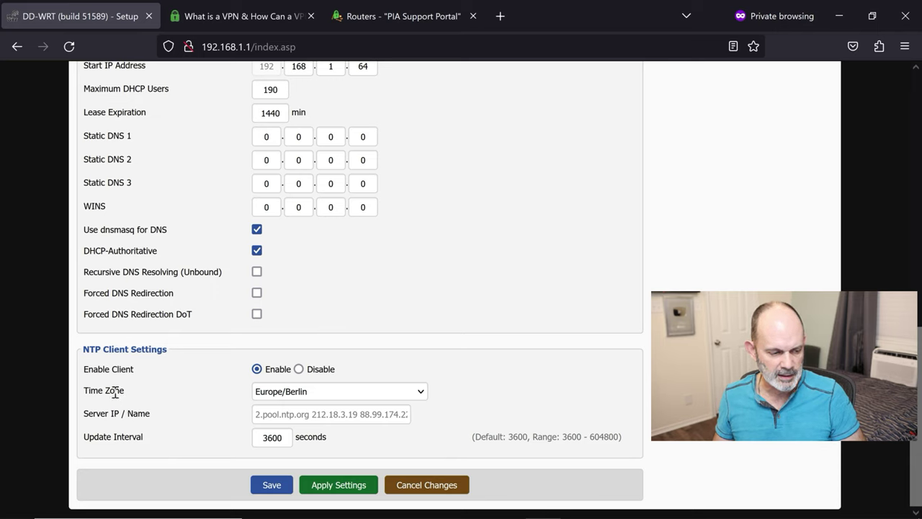
click(422, 392)
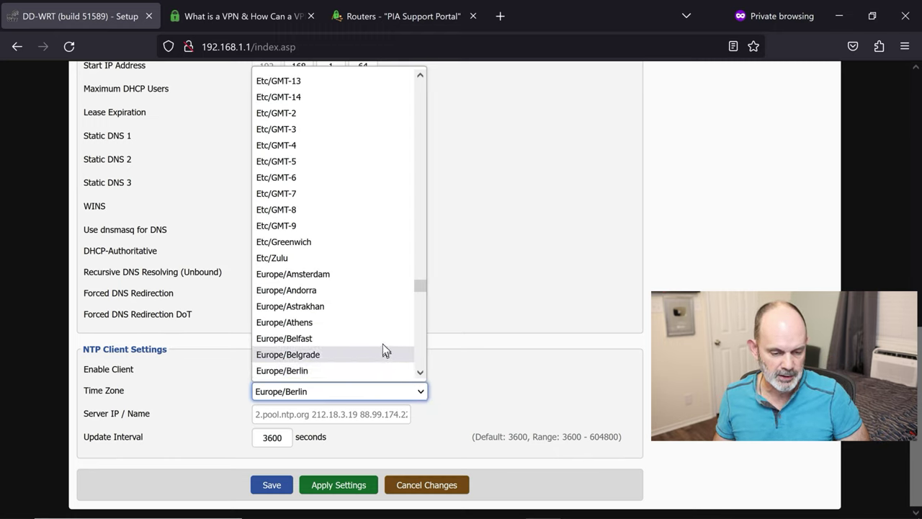
scroll(379, 336, down, 20)
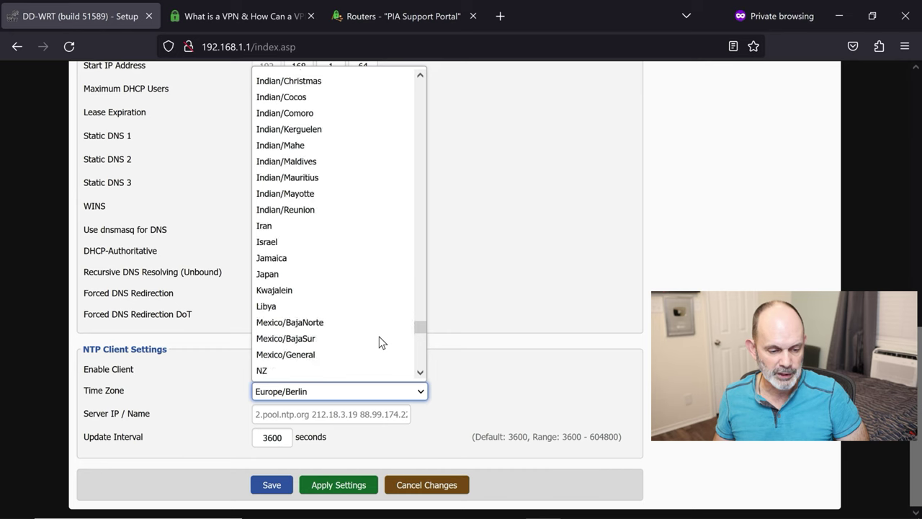
scroll(381, 342, down, 12)
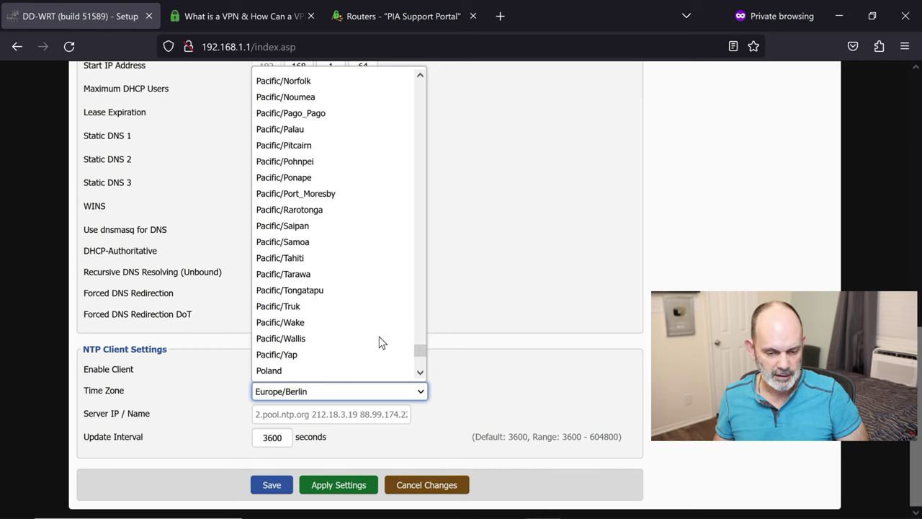
scroll(381, 343, down, 6)
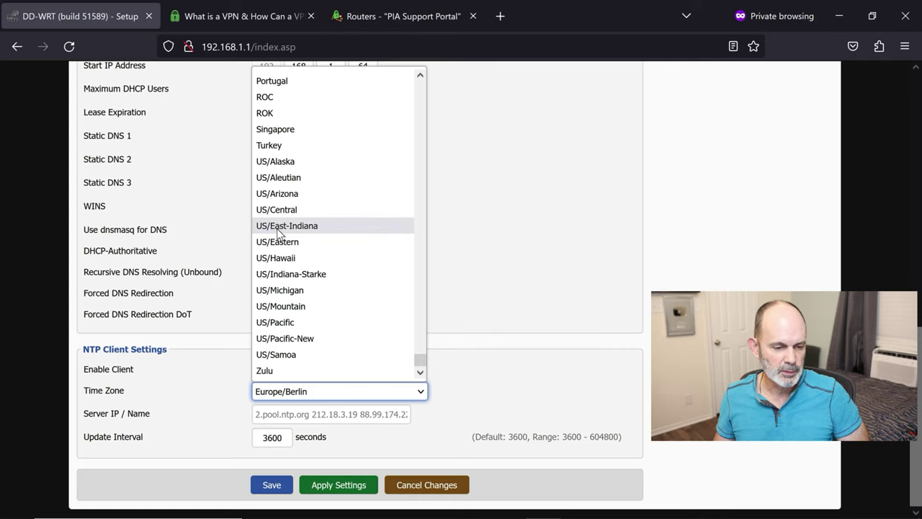
click(310, 210)
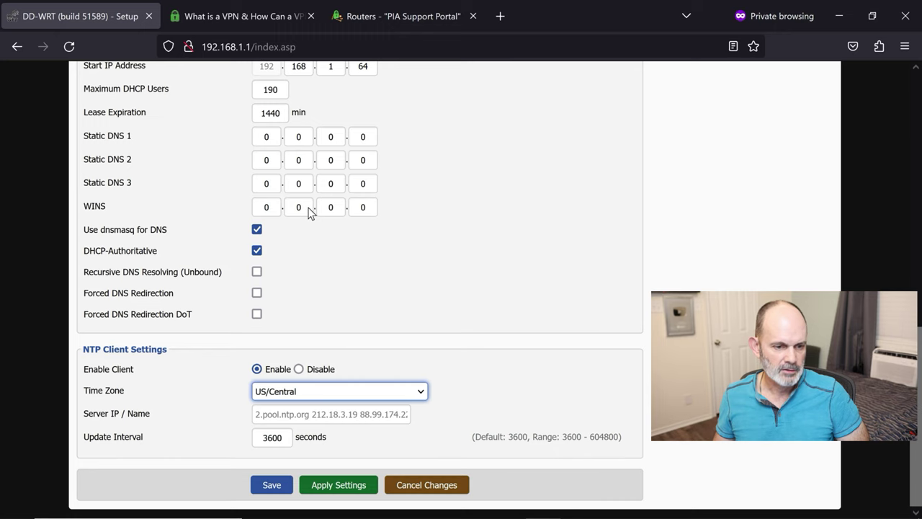
Save the Basic Setup changes and go to the IPv6 setup page.
click(273, 487)
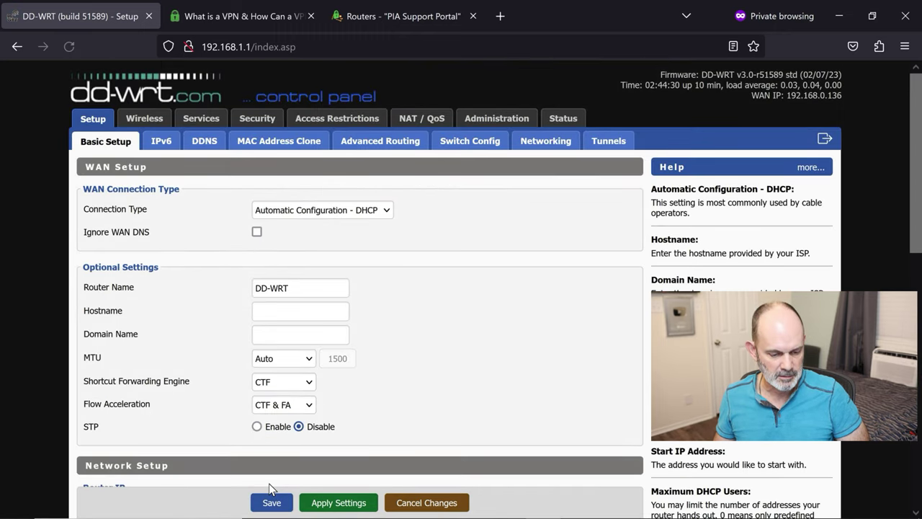
scroll(380, 446, down, 8)
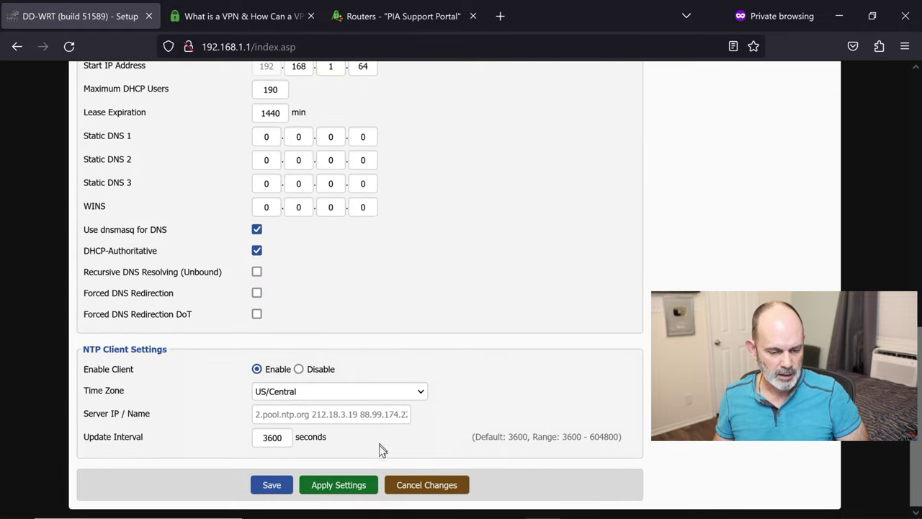
scroll(454, 323, up, 2)
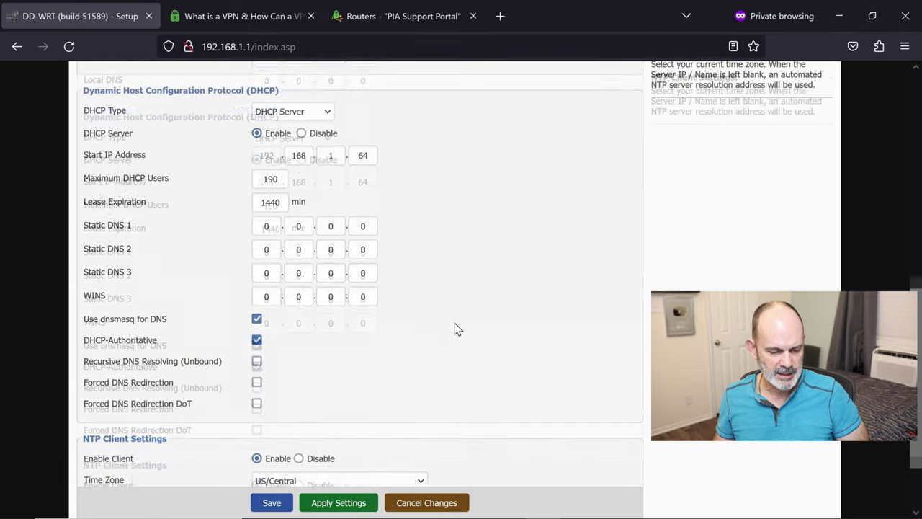
scroll(455, 329, up, 3)
scroll(455, 328, up, 4)
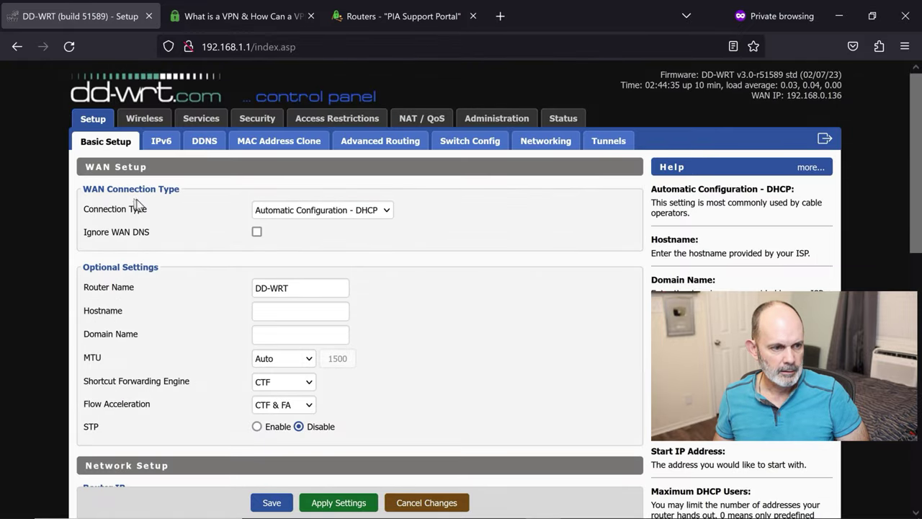
click(162, 144)
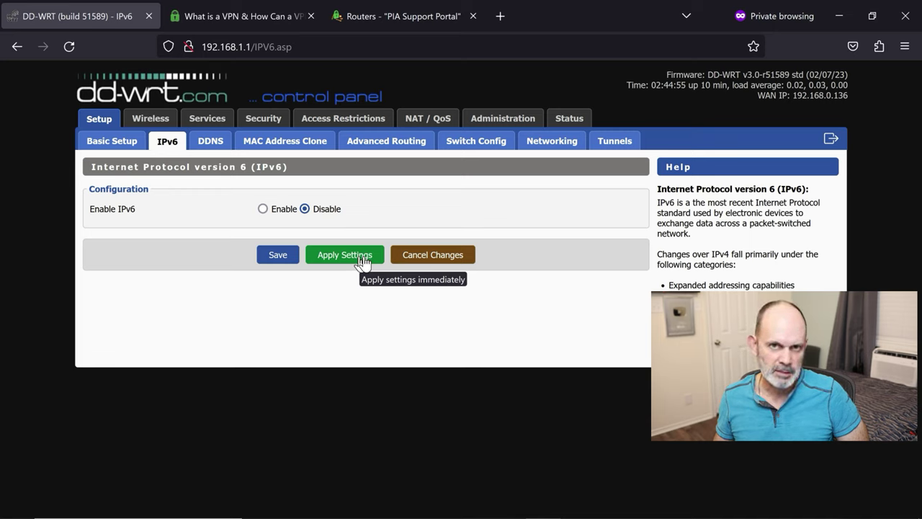
Apply Settings with Enable IPv6 left on Disable, rebooting the router.
click(360, 257)
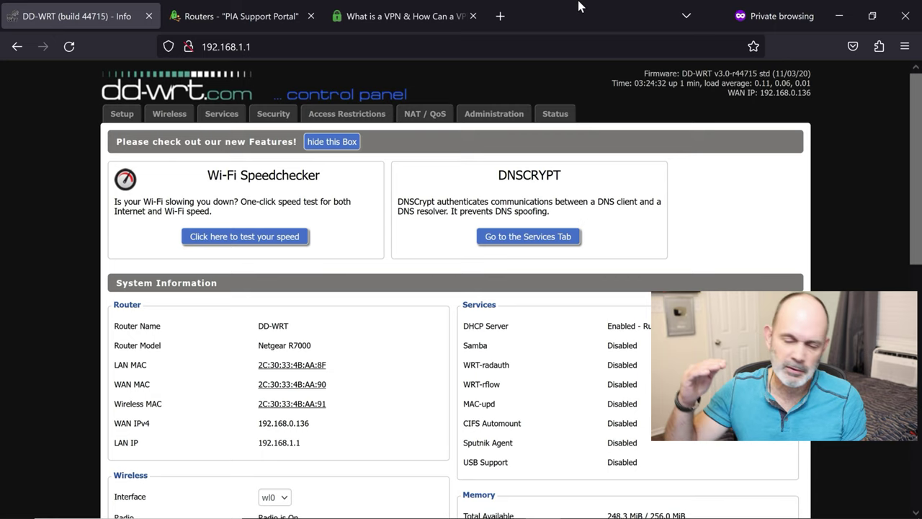
click(268, 16)
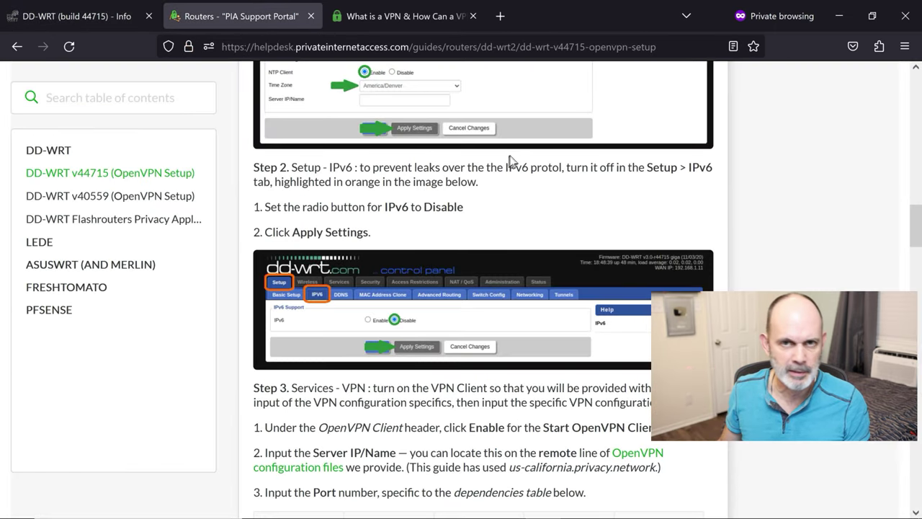
scroll(509, 154, up, 10)
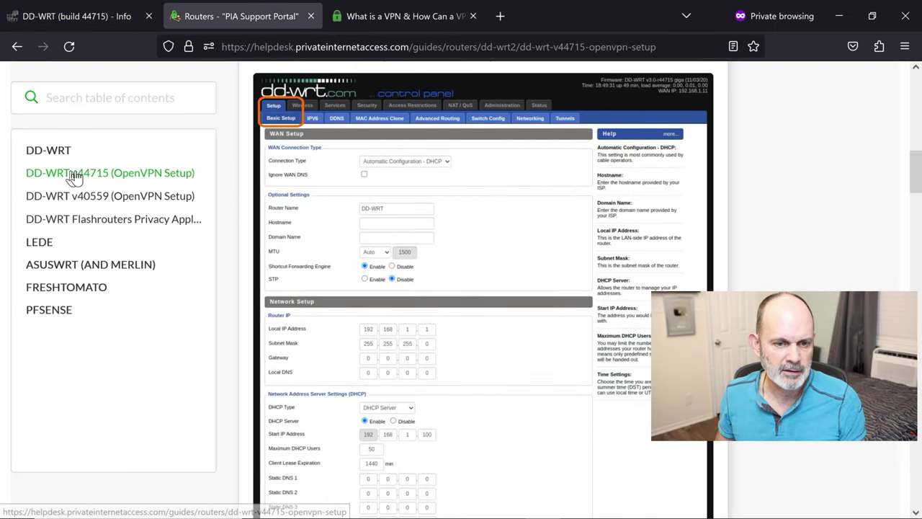
click(127, 22)
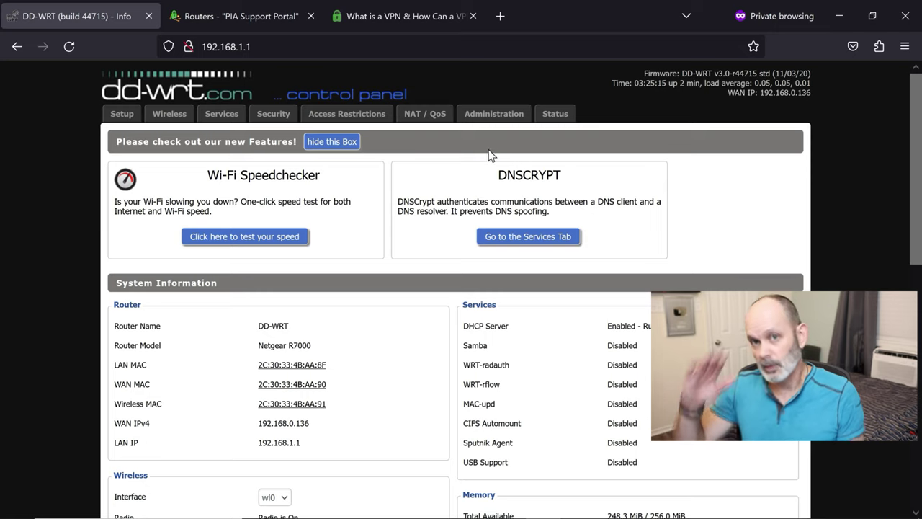
mouse_move(259, 510)
click(329, 507)
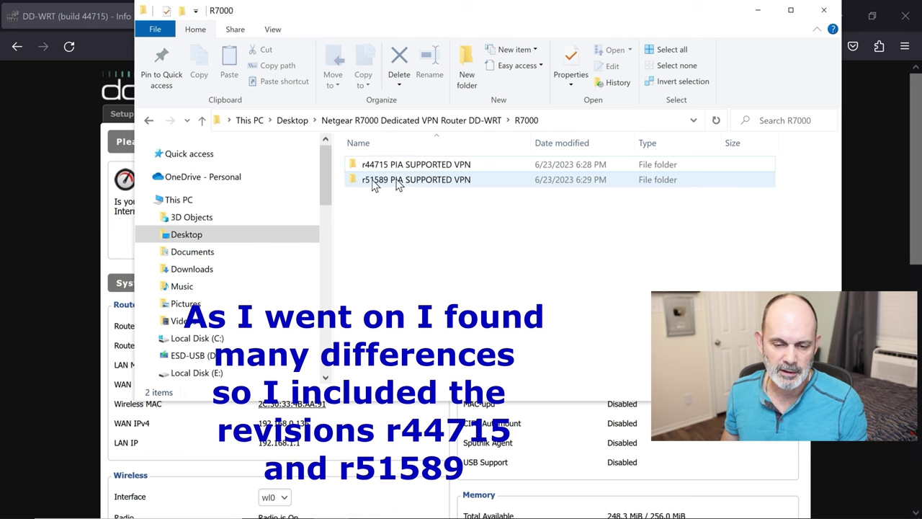
click(755, 12)
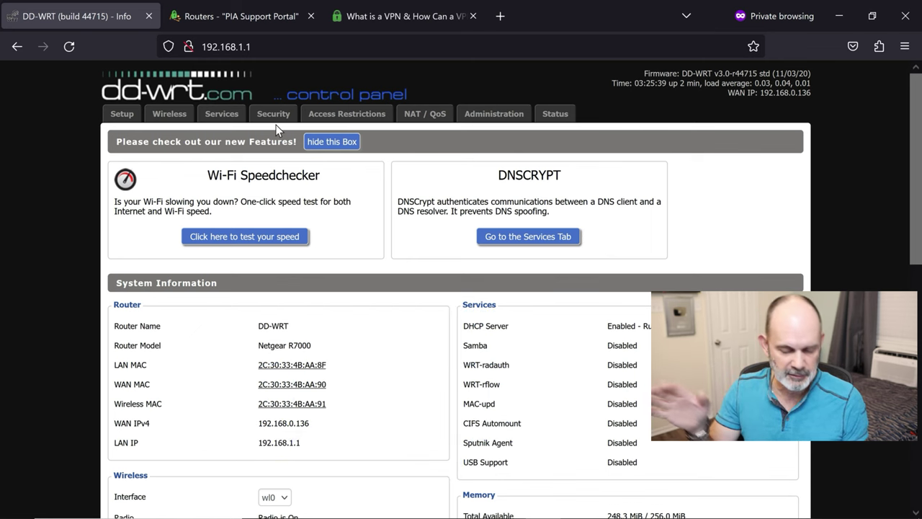
Open Setup > Basic Setup on build 44715 and scroll down to Time Settings.
click(122, 115)
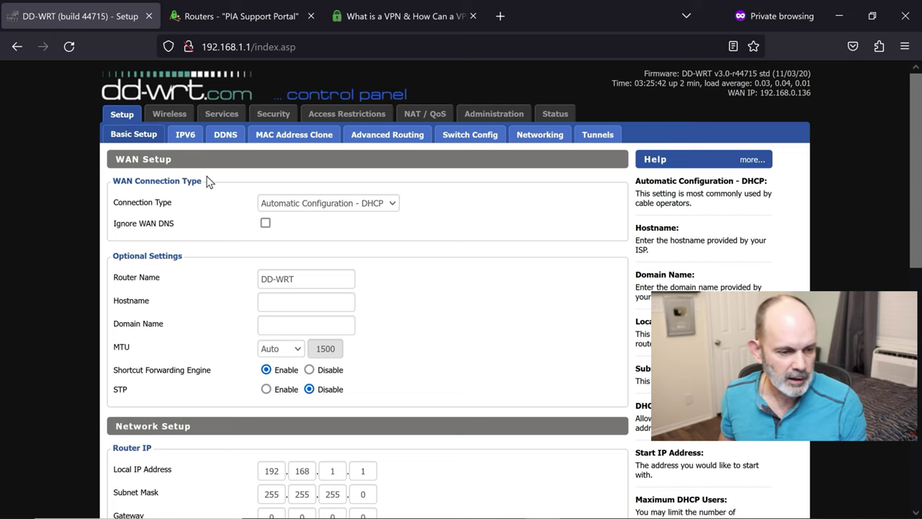
scroll(209, 180, down, 2)
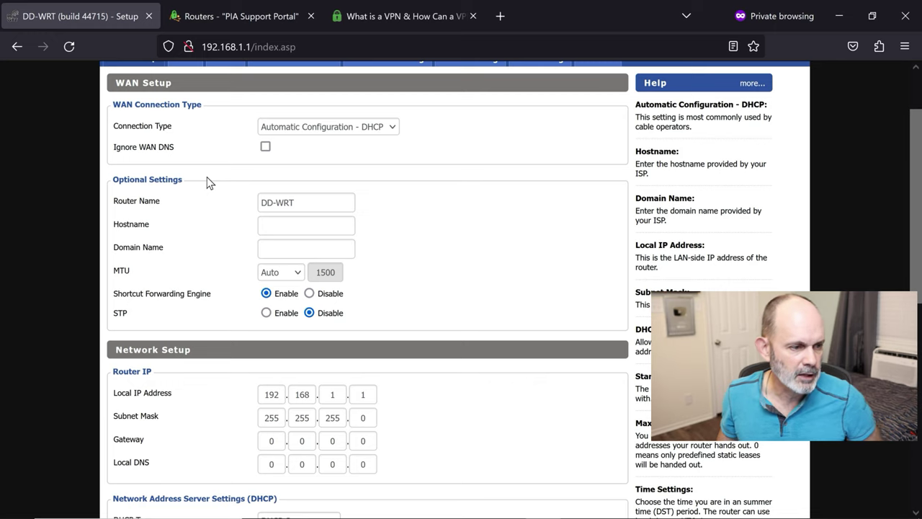
scroll(208, 181, up, 2)
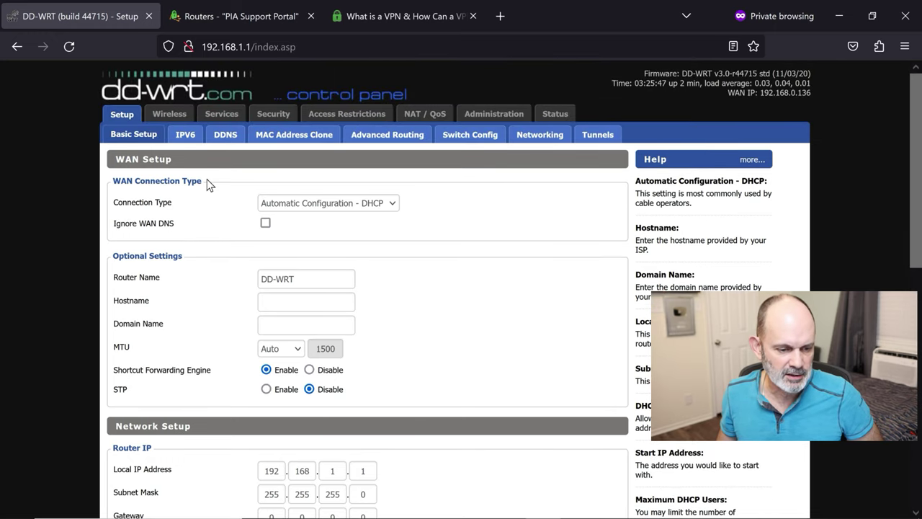
scroll(209, 185, down, 2)
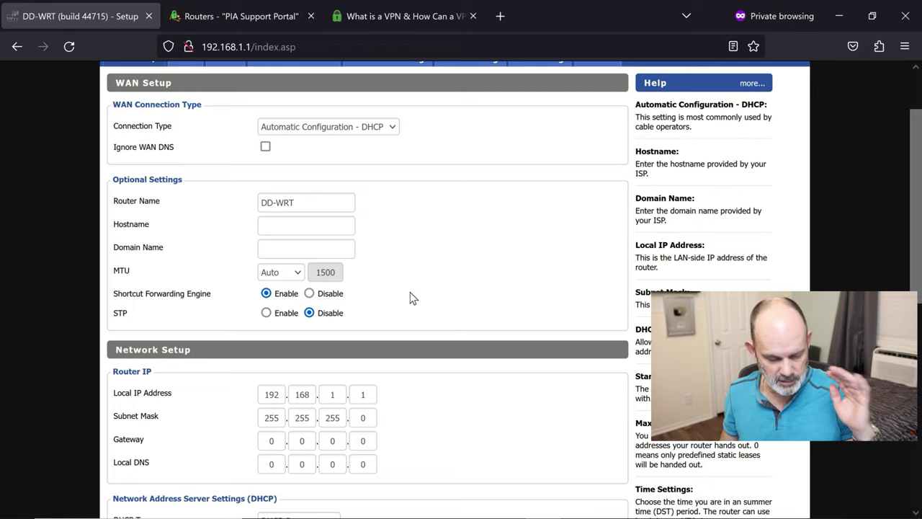
scroll(409, 292, down, 6)
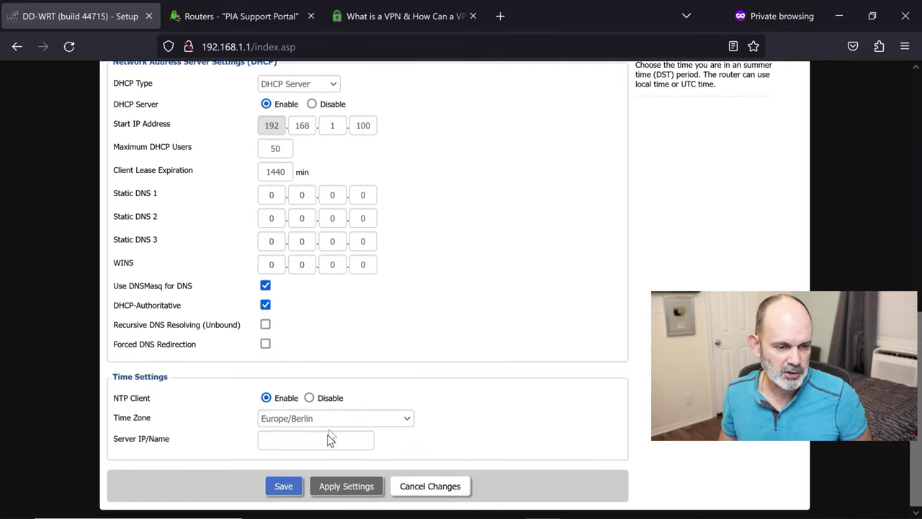
Set the router's time zone to US/Central and save the settings.
click(356, 417)
scroll(343, 389, down, 20)
scroll(352, 393, up, 2)
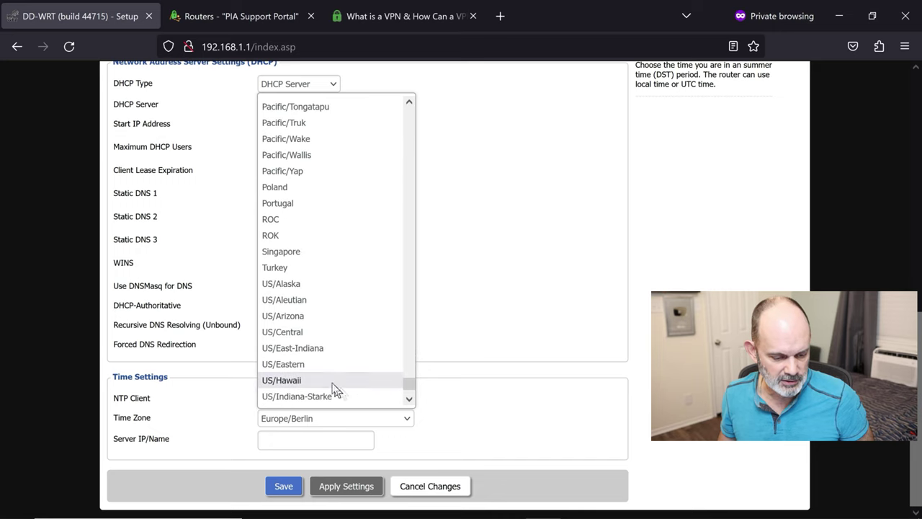
click(318, 336)
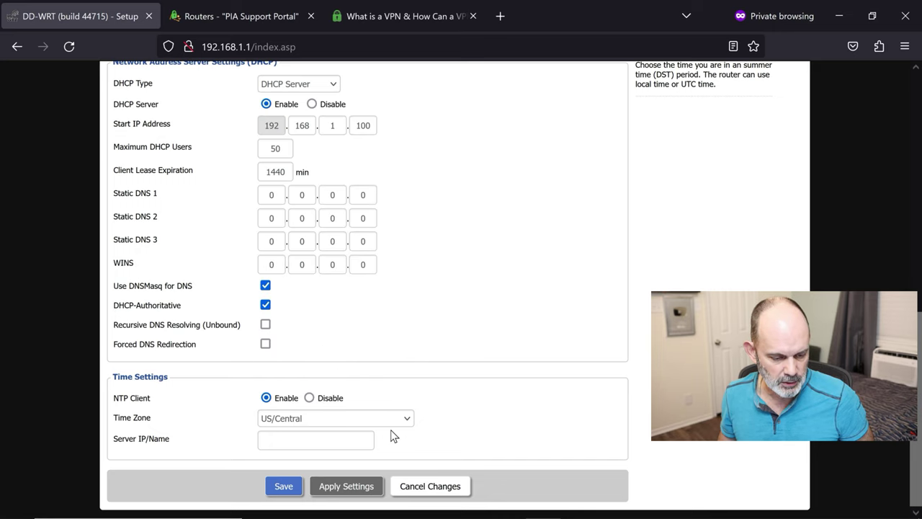
click(281, 485)
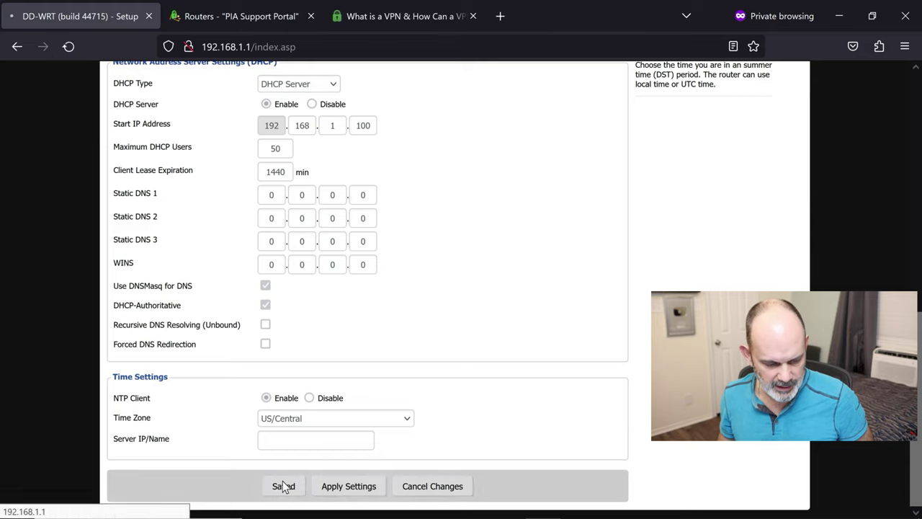
Apply the saved time settings to the router.
scroll(432, 366, down, 8)
scroll(434, 368, down, 2)
click(305, 443)
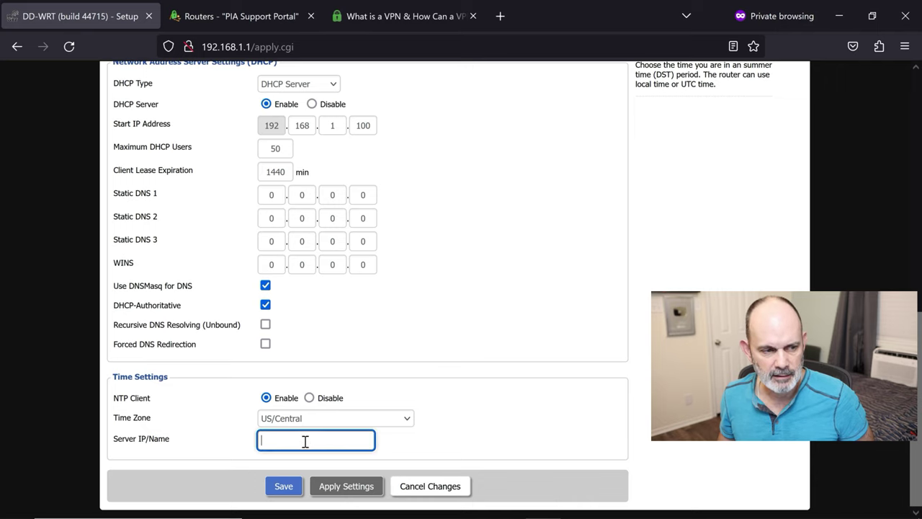
click(359, 495)
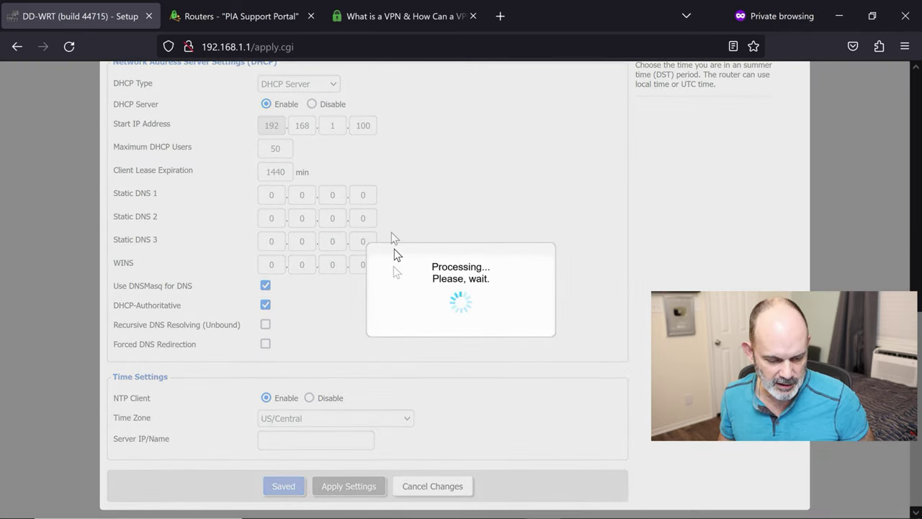
Review the PIA guide's instructions for the router's Setup page.
click(256, 16)
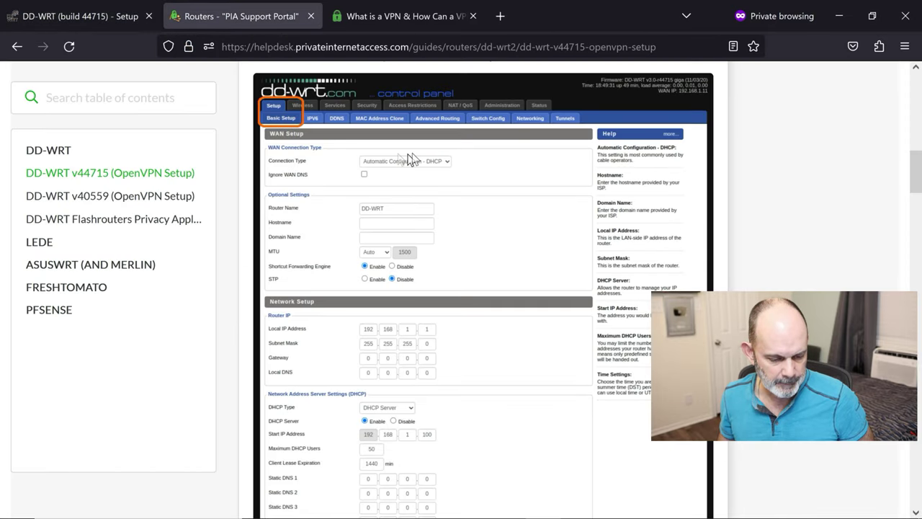
scroll(435, 226, down, 3)
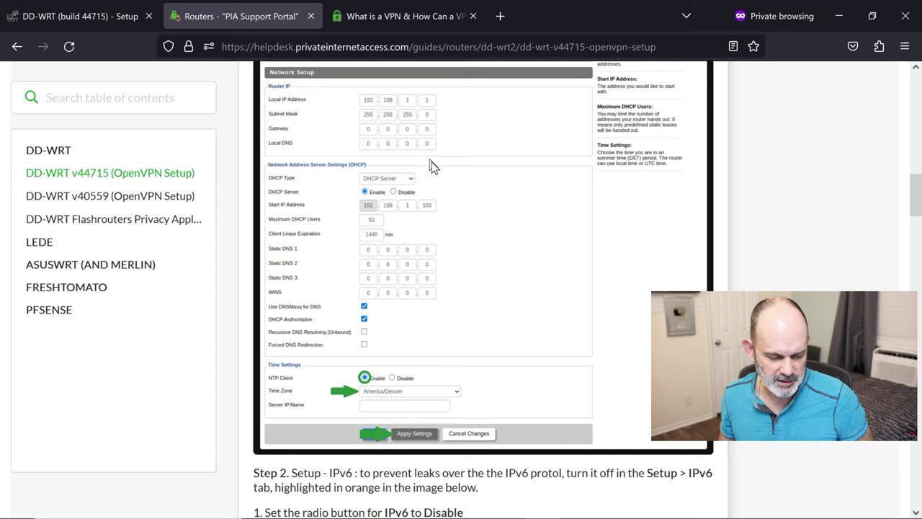
scroll(431, 166, up, 3)
Back in DD-WRT, confirm IPv6 is disabled, then go to the Services page.
click(66, 20)
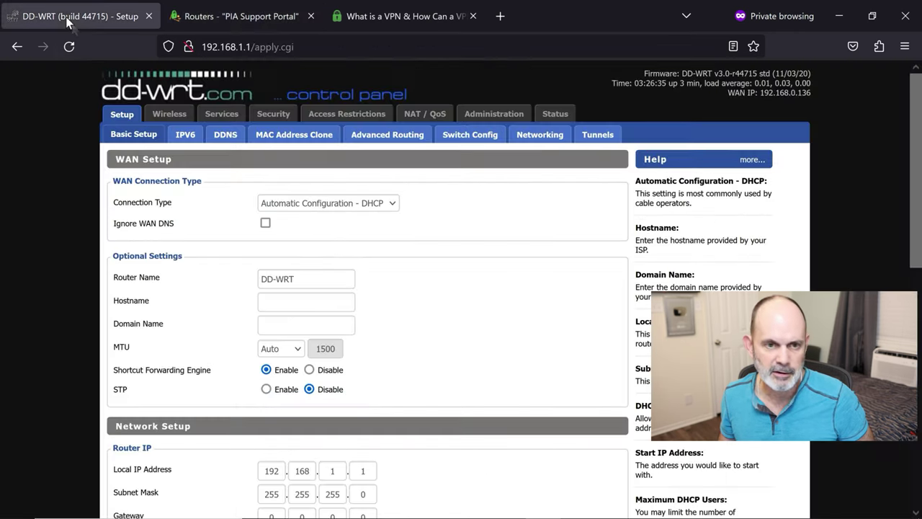
scroll(363, 358, down, 8)
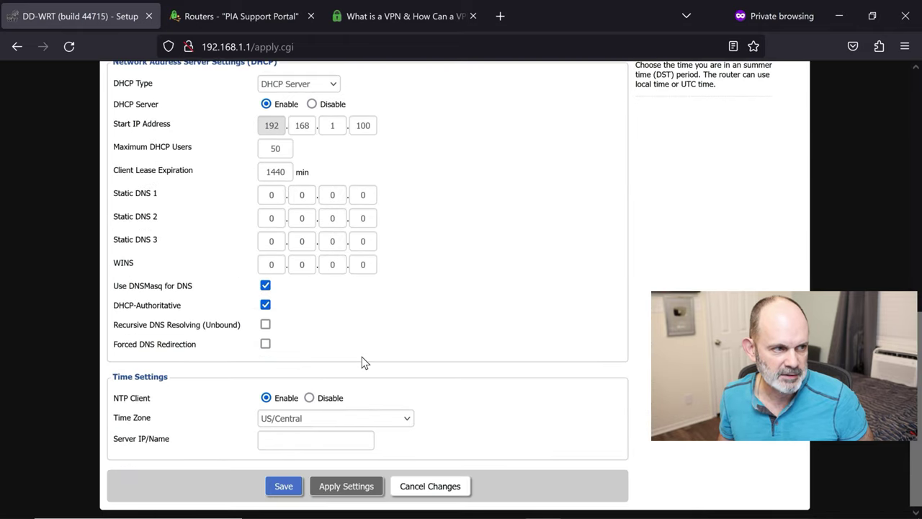
scroll(363, 358, up, 8)
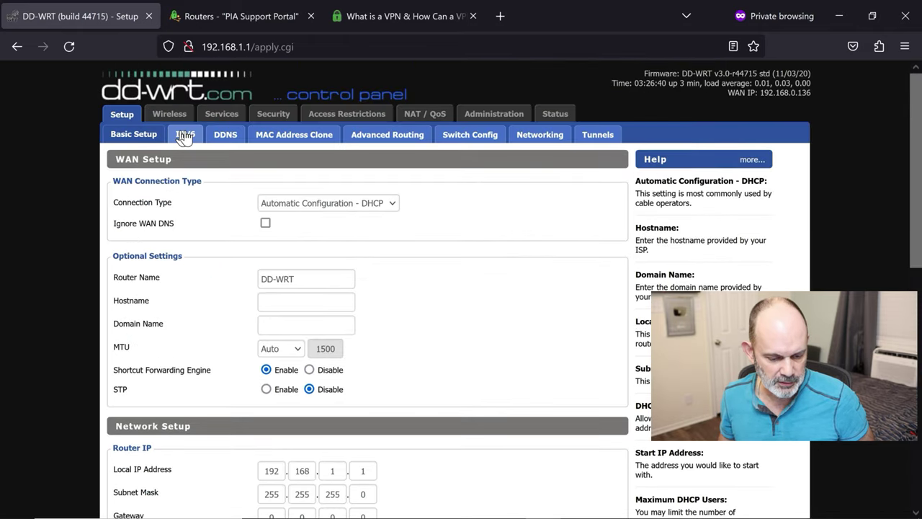
click(185, 135)
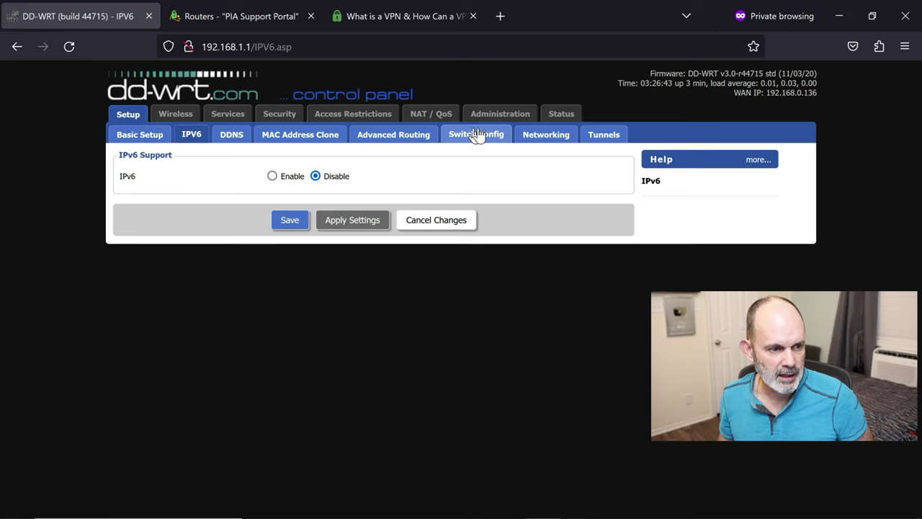
click(228, 116)
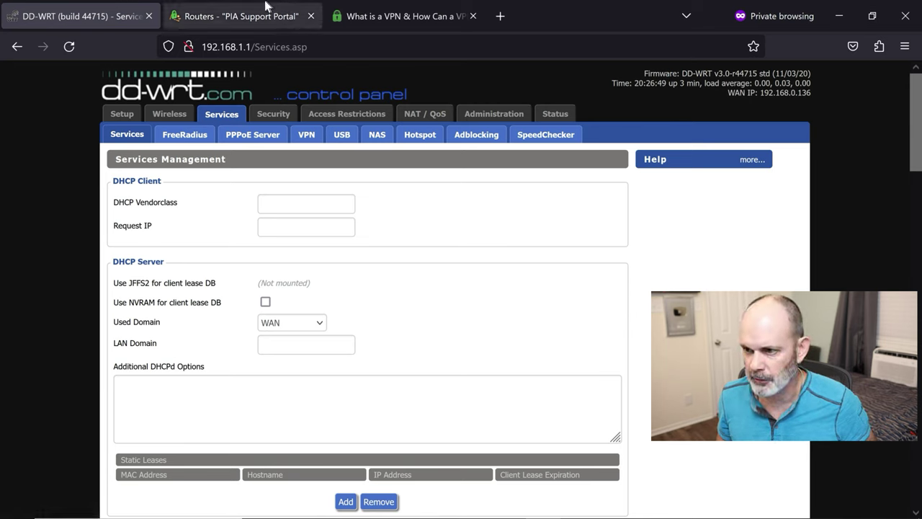
Scroll the PIA guide to Step 3 and highlight the example server hostname.
click(240, 17)
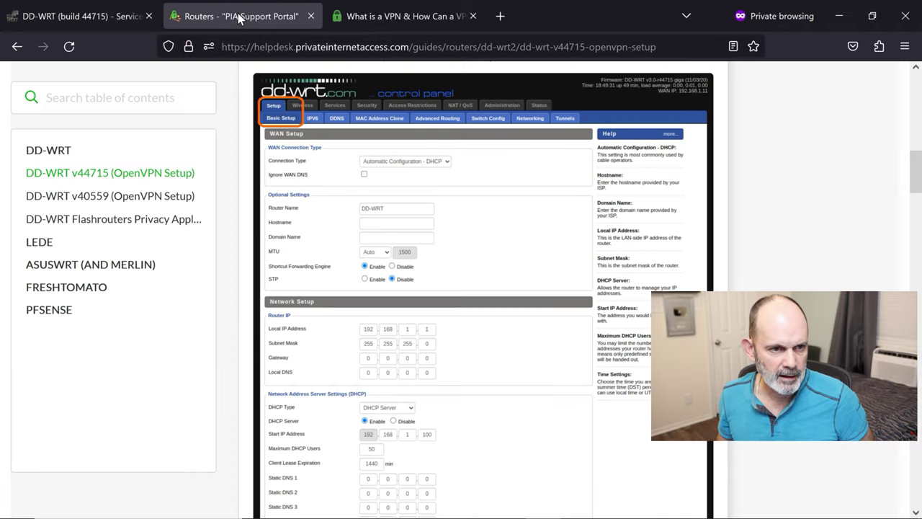
scroll(371, 163, down, 1)
scroll(371, 164, down, 3)
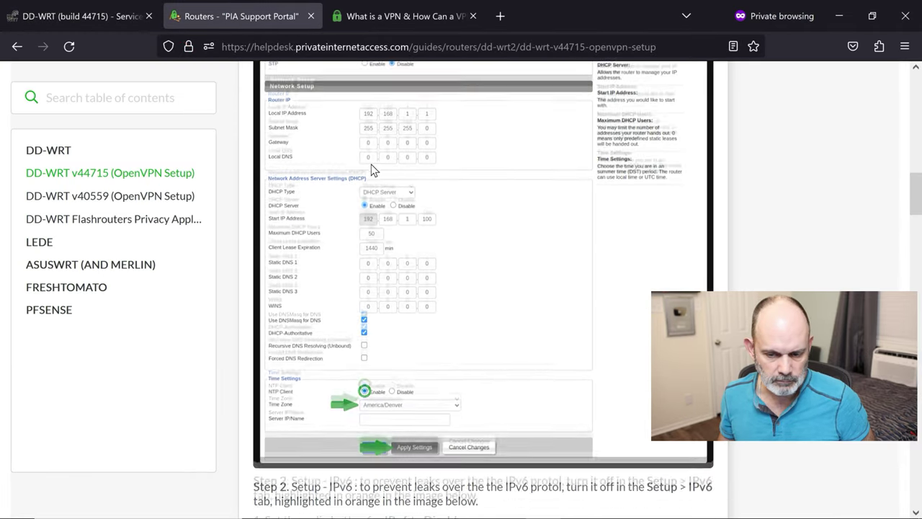
scroll(371, 165, up, 1)
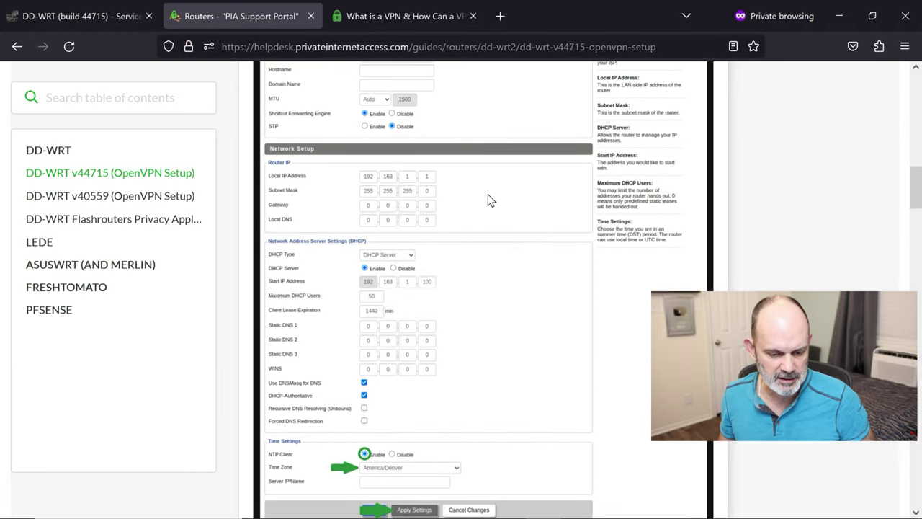
scroll(488, 202, down, 2)
scroll(488, 201, down, 8)
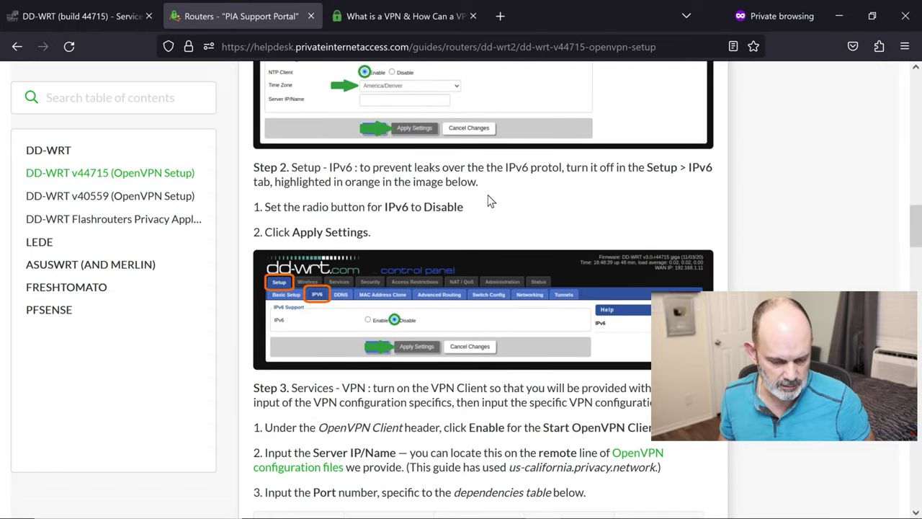
scroll(488, 202, down, 6)
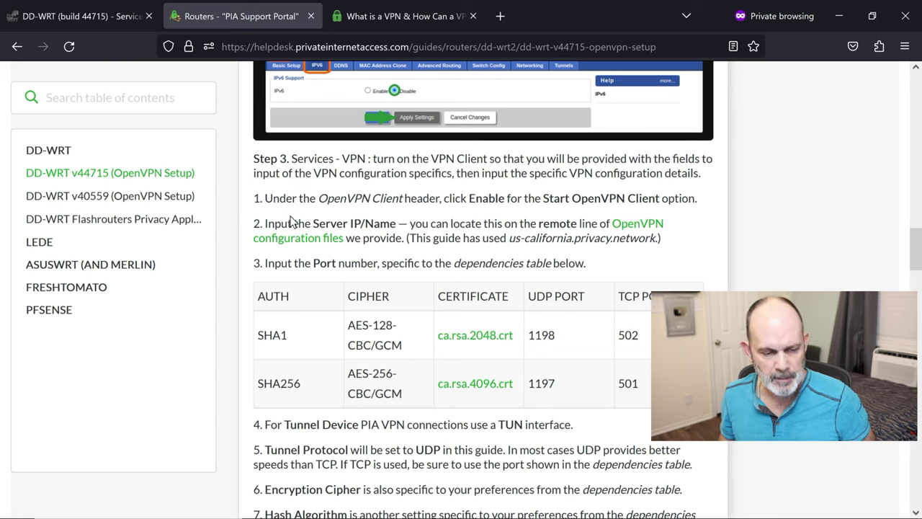
drag(509, 240, 657, 241)
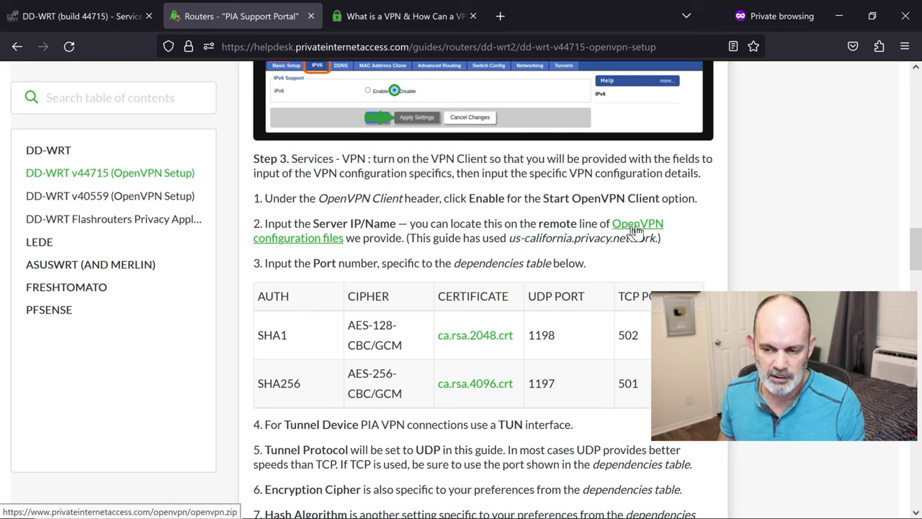
Download openvpn.zip and save it to Desktop's Netgear R7000 > R7000 > r44715 PIA SUPPORTED VPN folder.
click(637, 229)
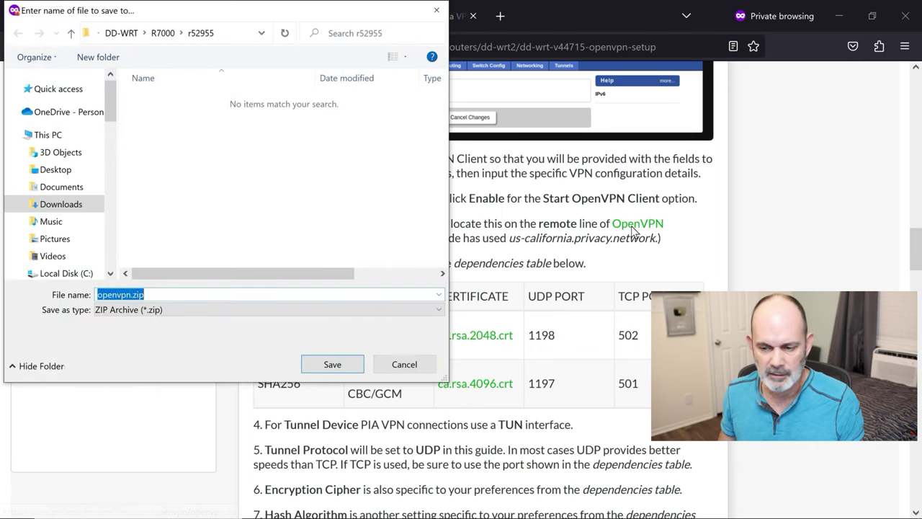
click(77, 173)
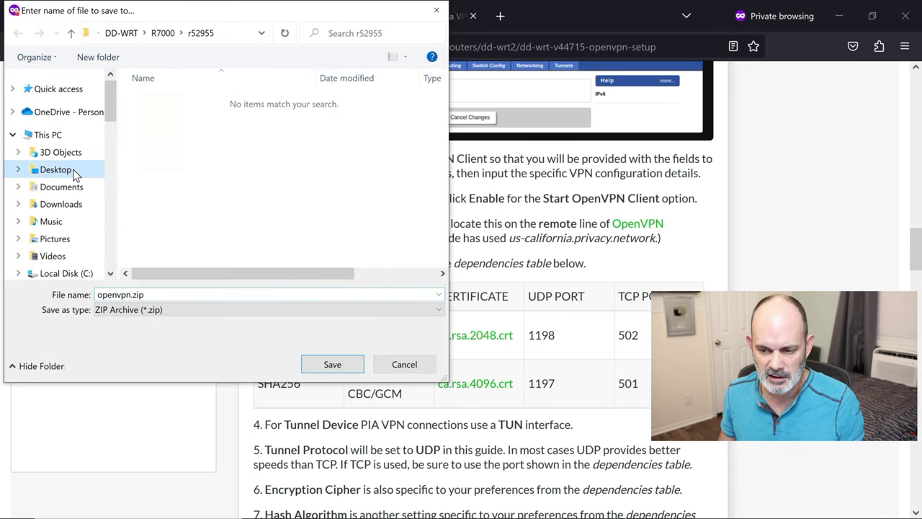
double_click(144, 143)
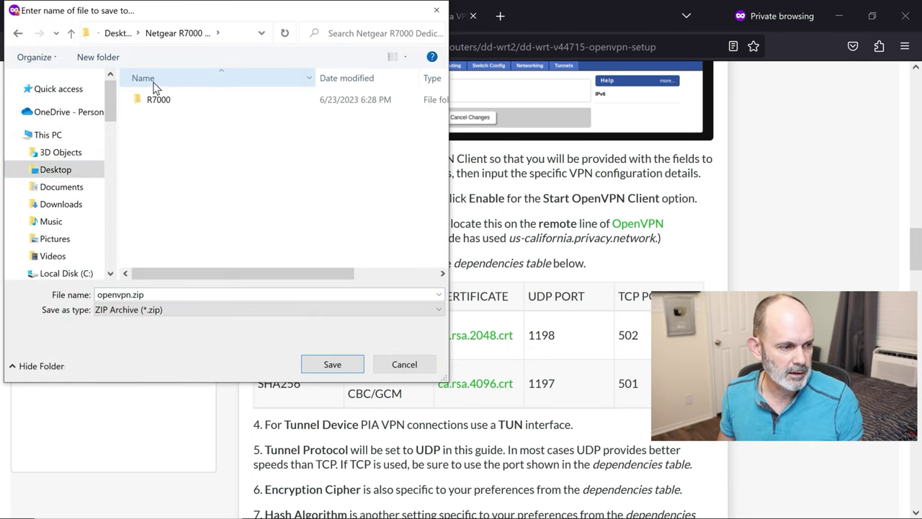
double_click(153, 104)
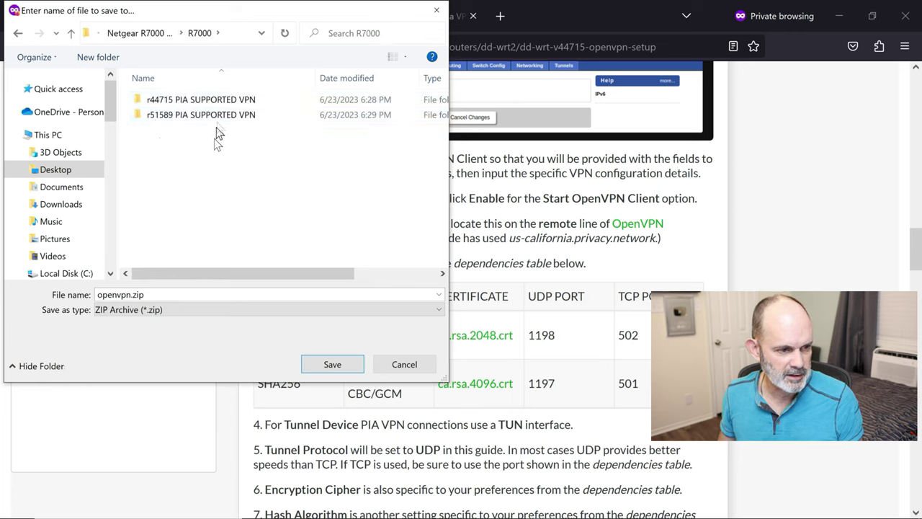
double_click(217, 101)
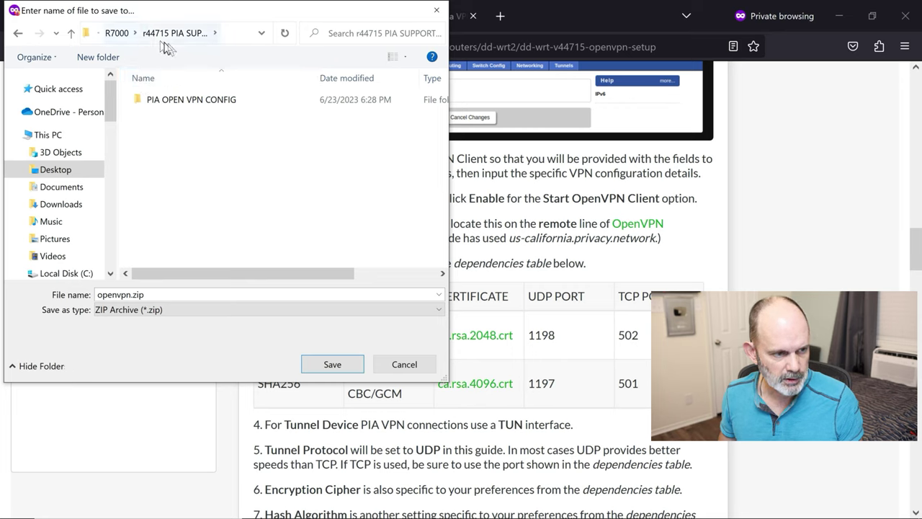
click(334, 366)
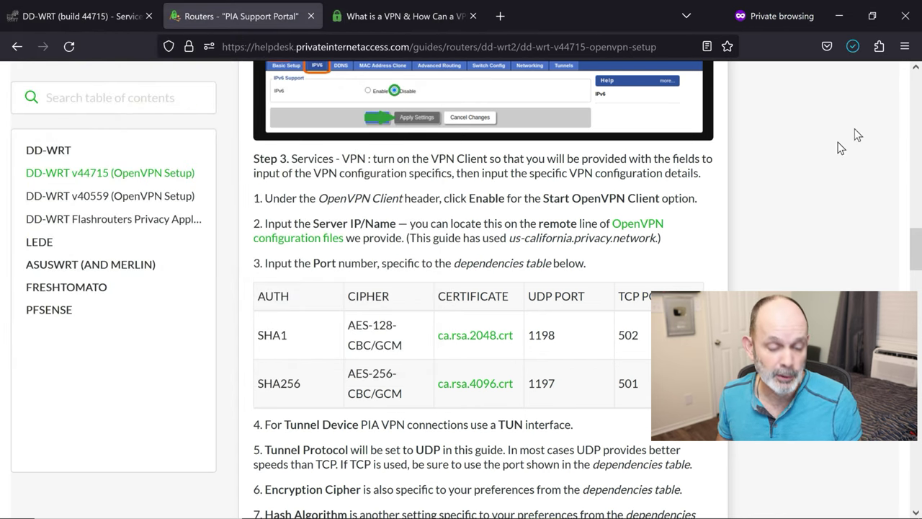
Extract all files from the downloaded openvpn.zip into the suggested openvpn folder.
click(851, 49)
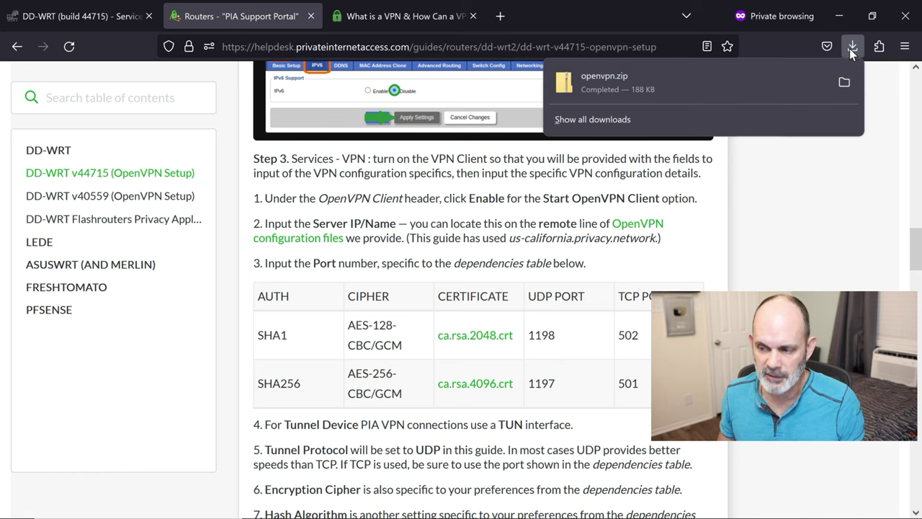
click(670, 81)
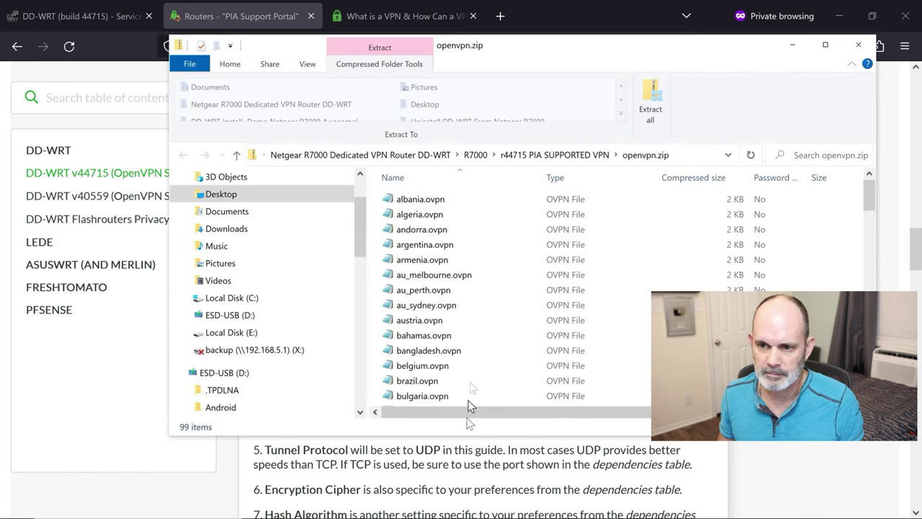
click(657, 106)
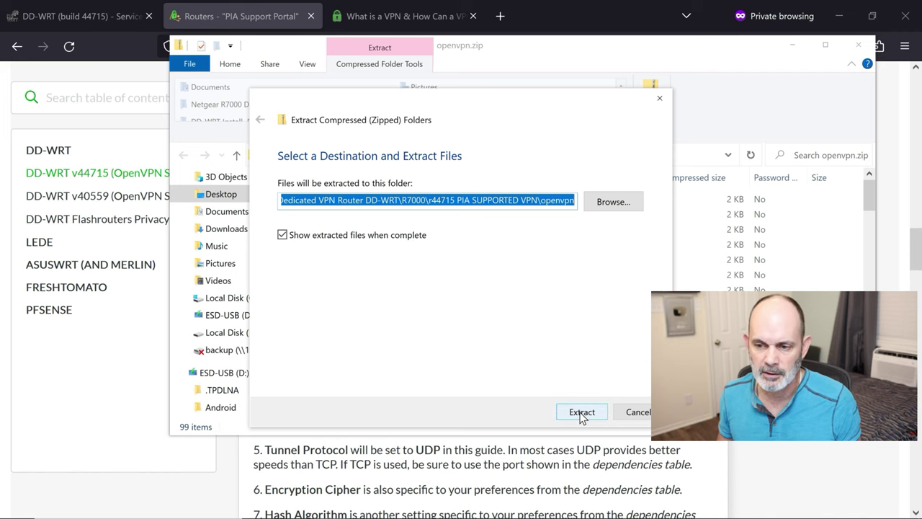
drag(601, 95, 604, 164)
click(585, 481)
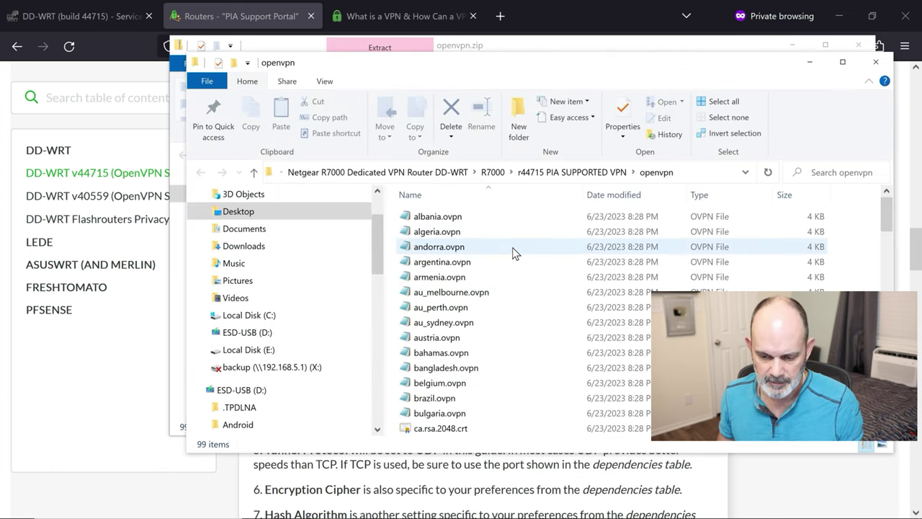
Find and select us_texas.ovpn among the extracted server files.
scroll(516, 297, down, 11)
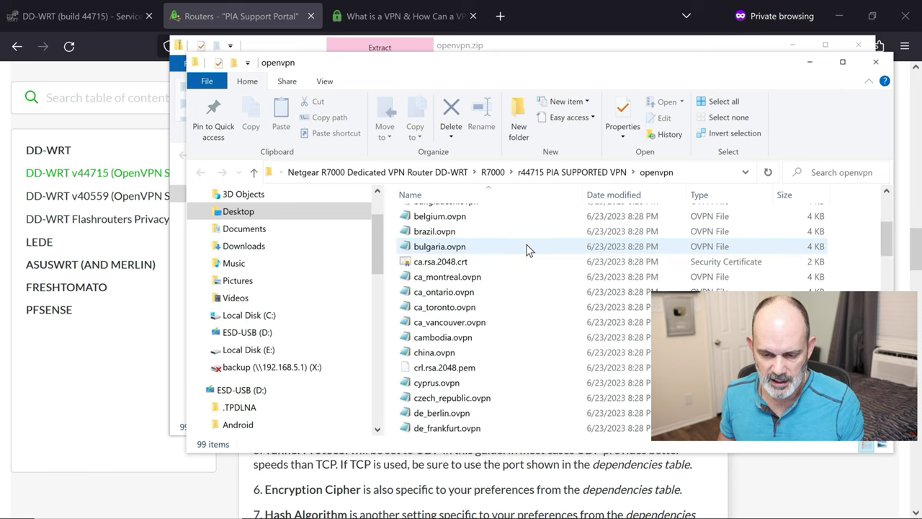
scroll(520, 294, down, 12)
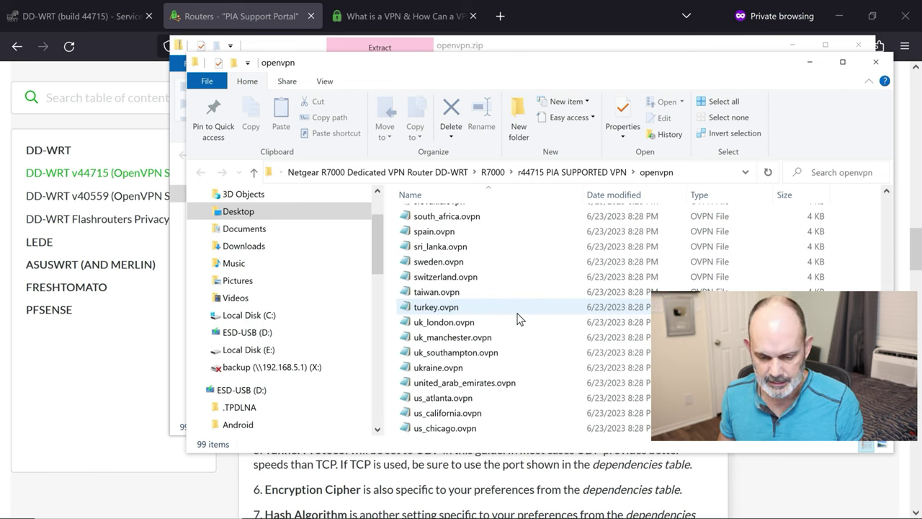
scroll(520, 320, down, 5)
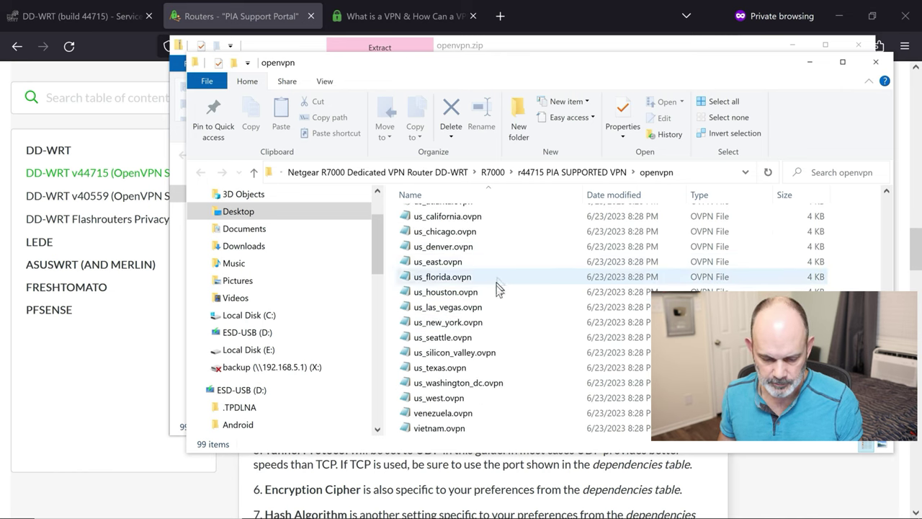
scroll(477, 353, up, 1)
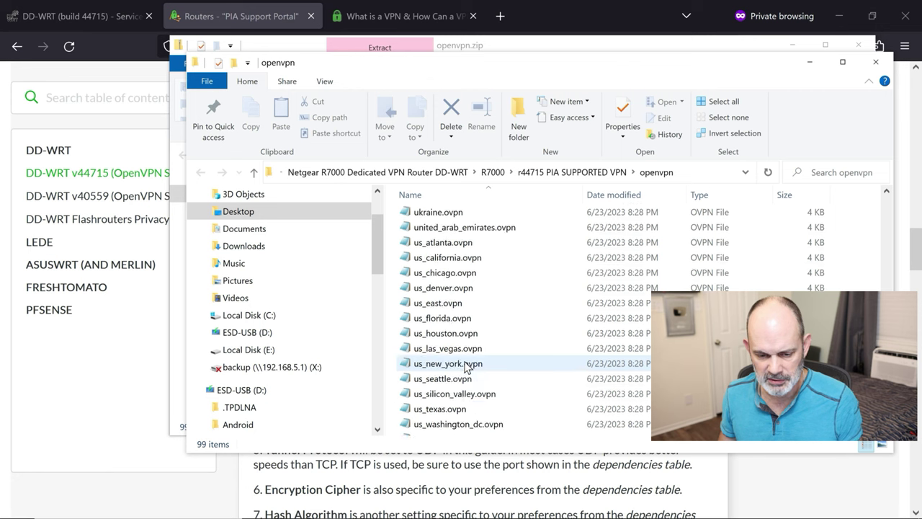
scroll(475, 333, down, 1)
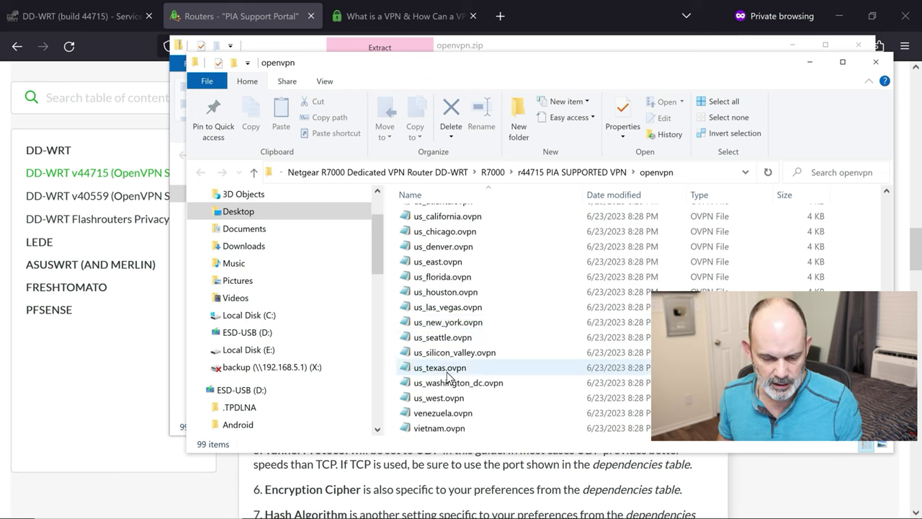
click(448, 372)
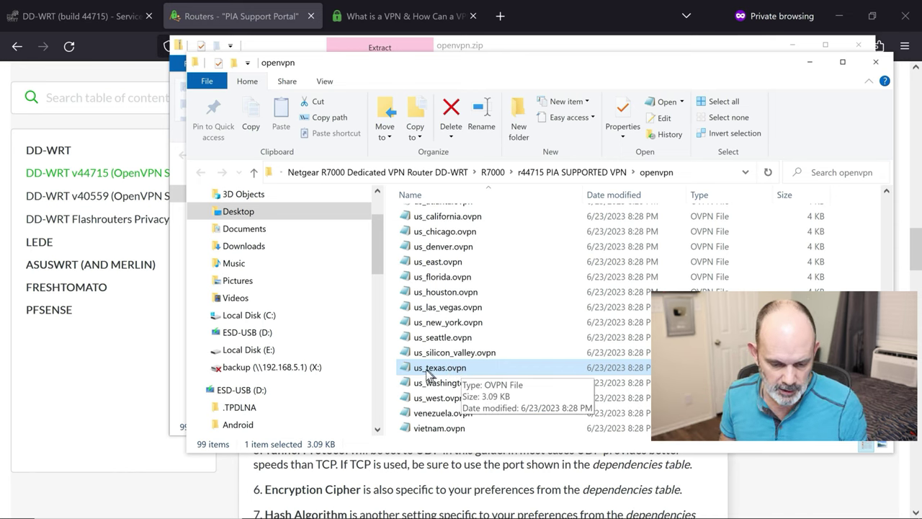
Open us_texas.ovpn in Notepad, copy the remote hostname us-texas.privacy.network, then minimize it.
double_click(480, 374)
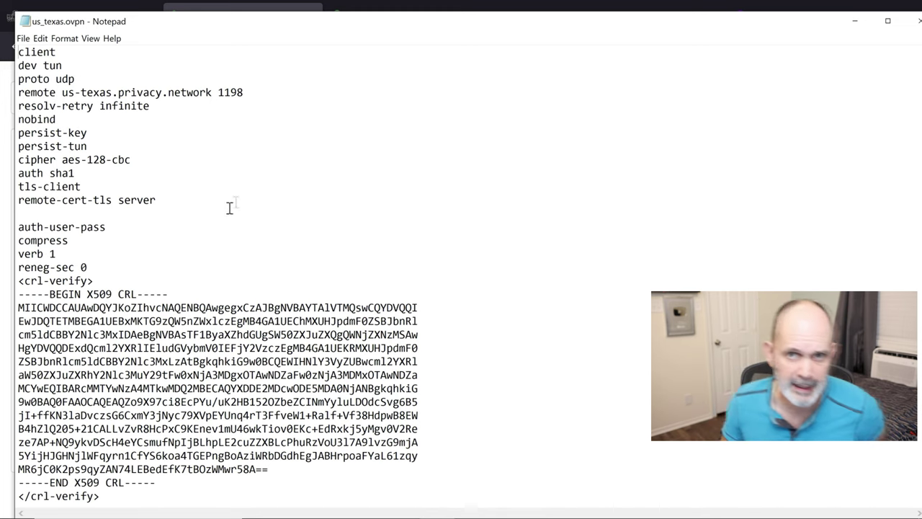
scroll(191, 243, down, 1)
scroll(191, 243, up, 1)
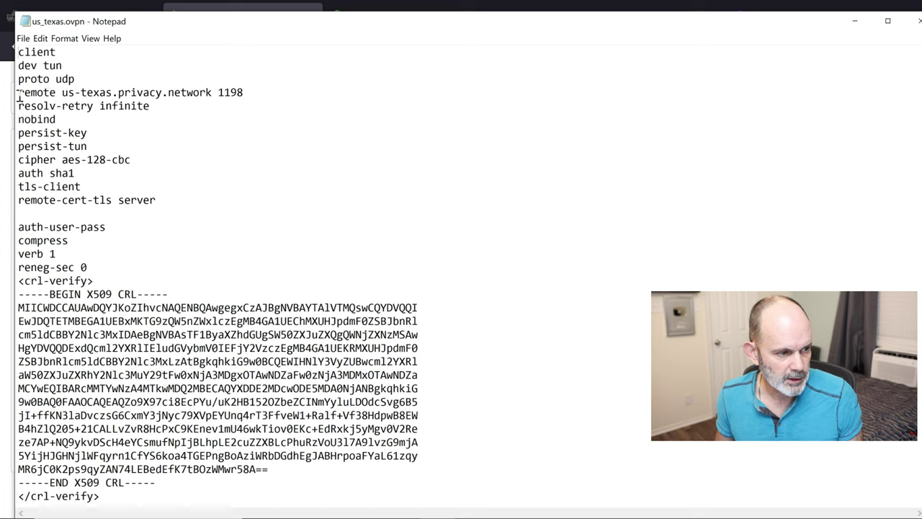
drag(62, 96, 199, 99)
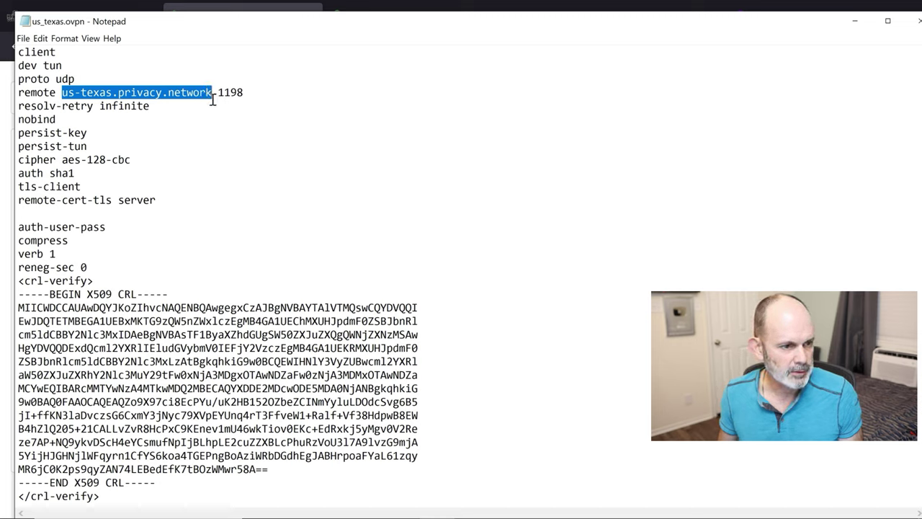
right_click(184, 93)
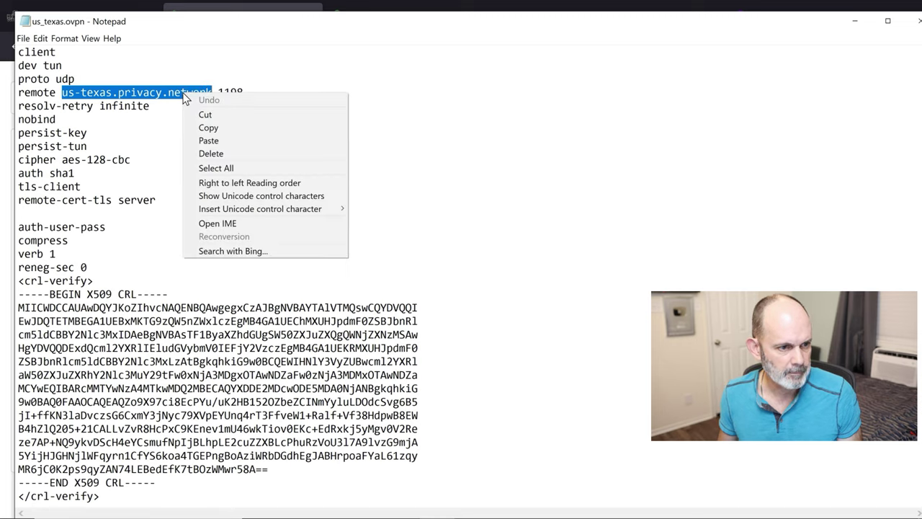
click(209, 129)
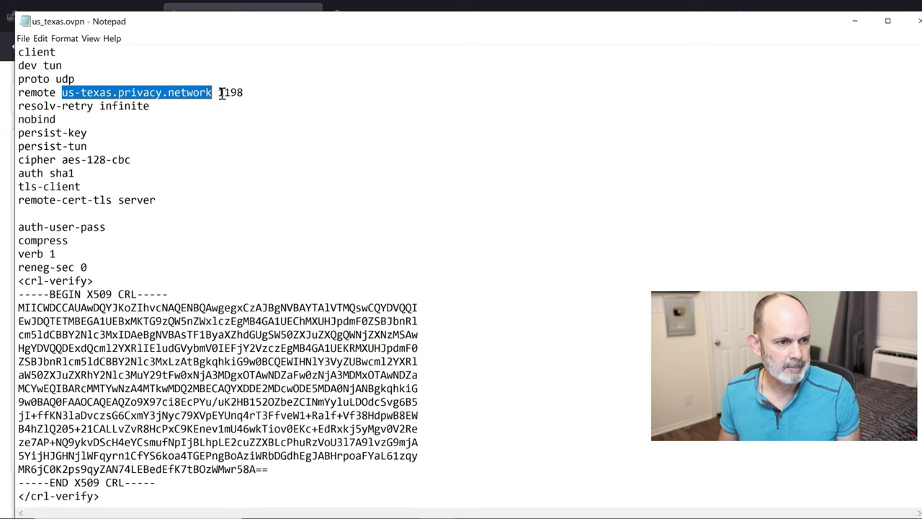
click(855, 22)
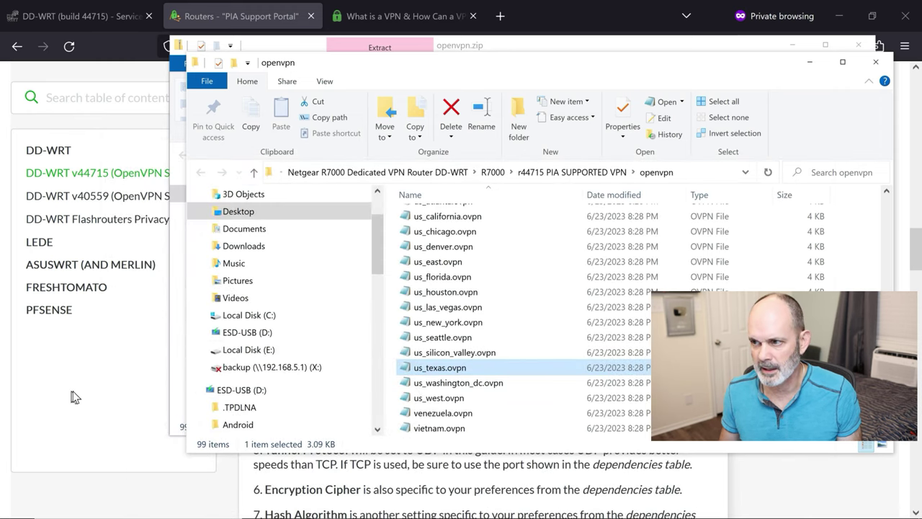
On DD-WRT's Services > VPN page, enable Start OpenVPN Client.
click(96, 16)
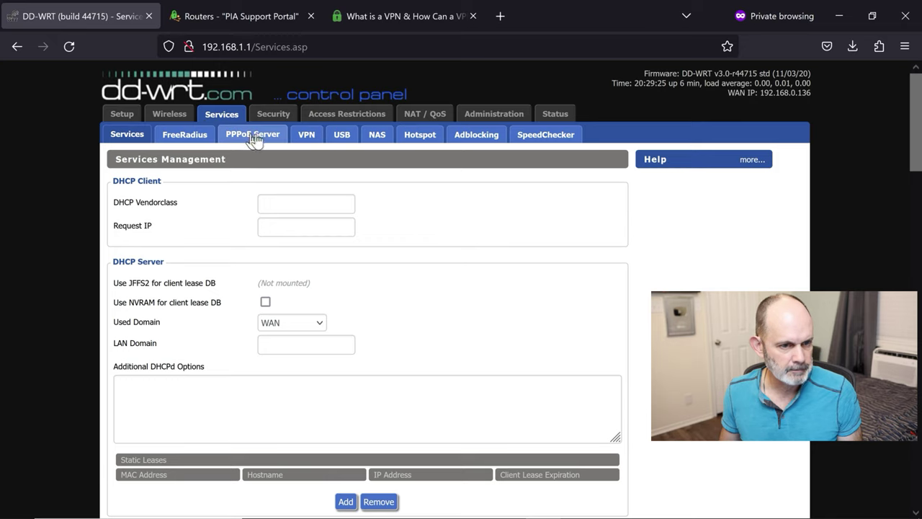
click(306, 137)
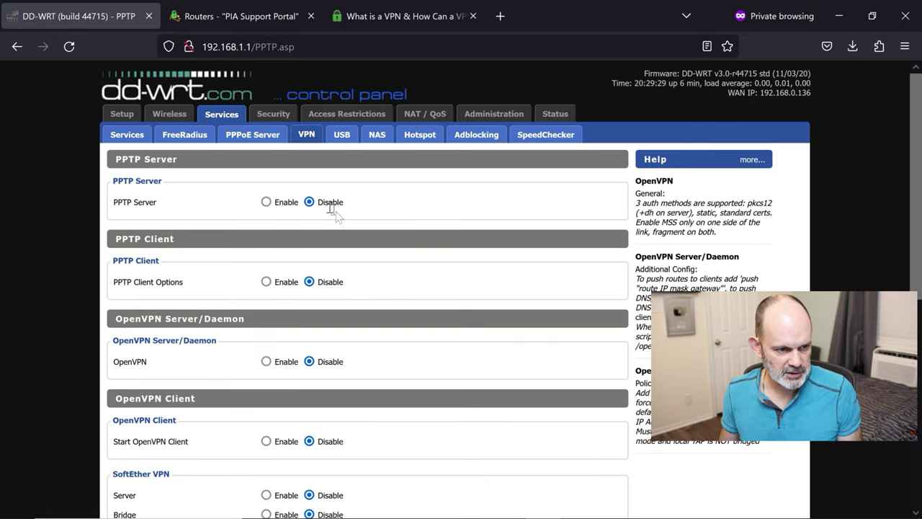
scroll(284, 308, down, 2)
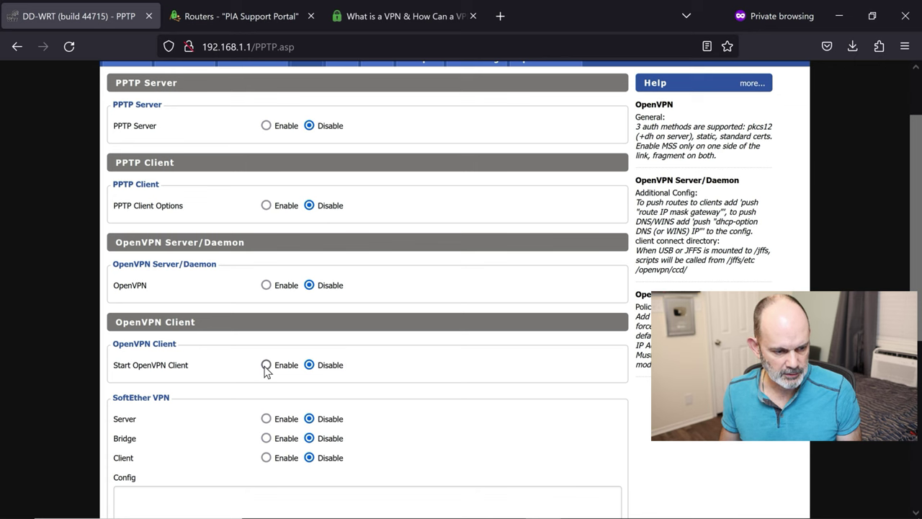
click(266, 365)
scroll(256, 386, down, 2)
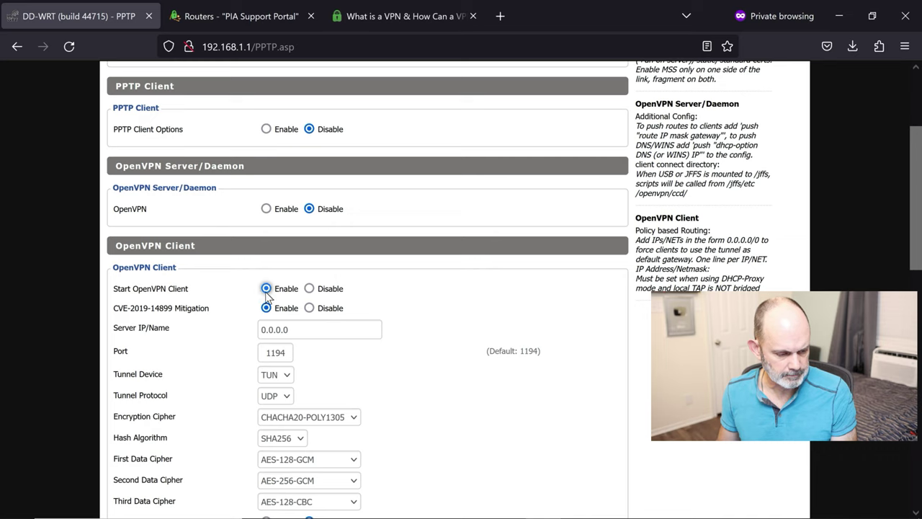
click(309, 288)
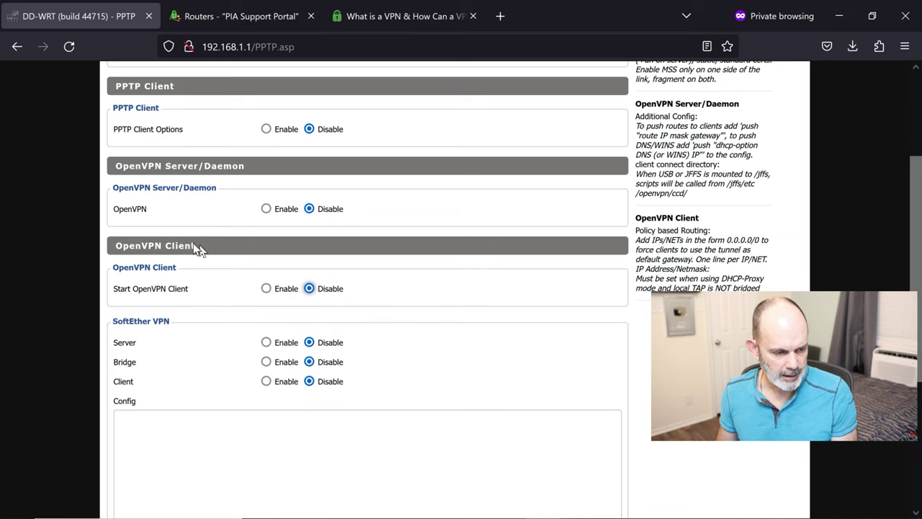
click(266, 288)
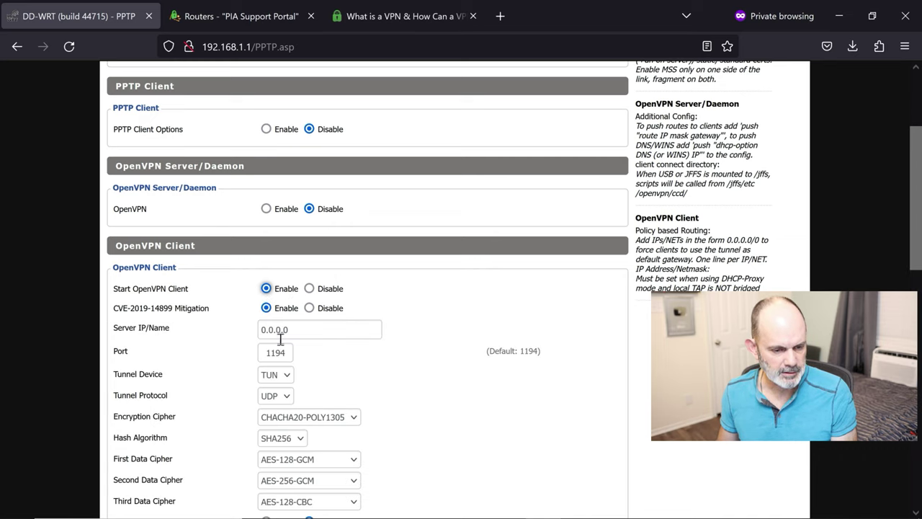
Replace the 0.0.0.0 Server IP/Name with the pasted us-texas.privacy.network.
drag(313, 334, 233, 328)
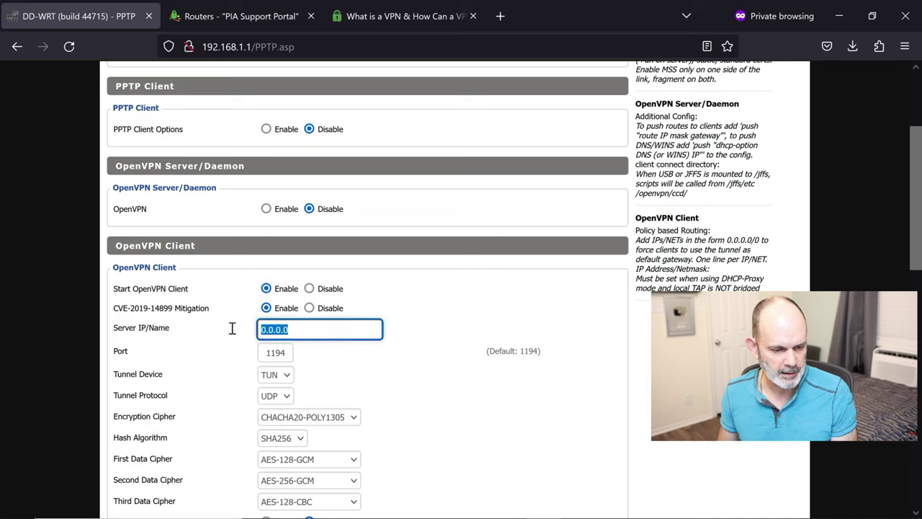
right_click(276, 329)
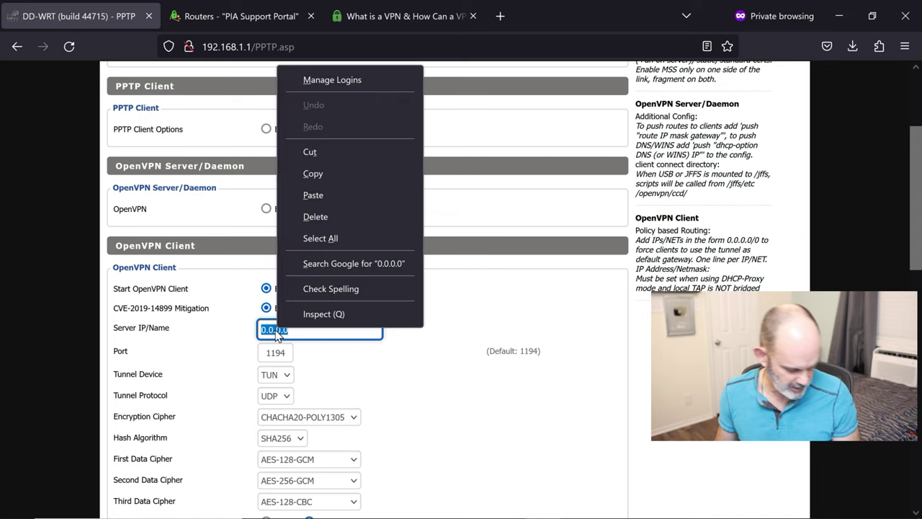
click(327, 195)
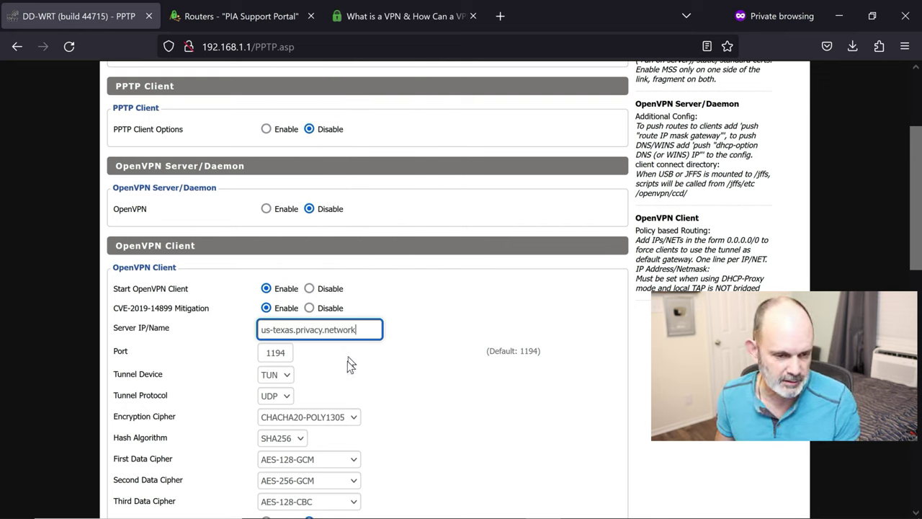
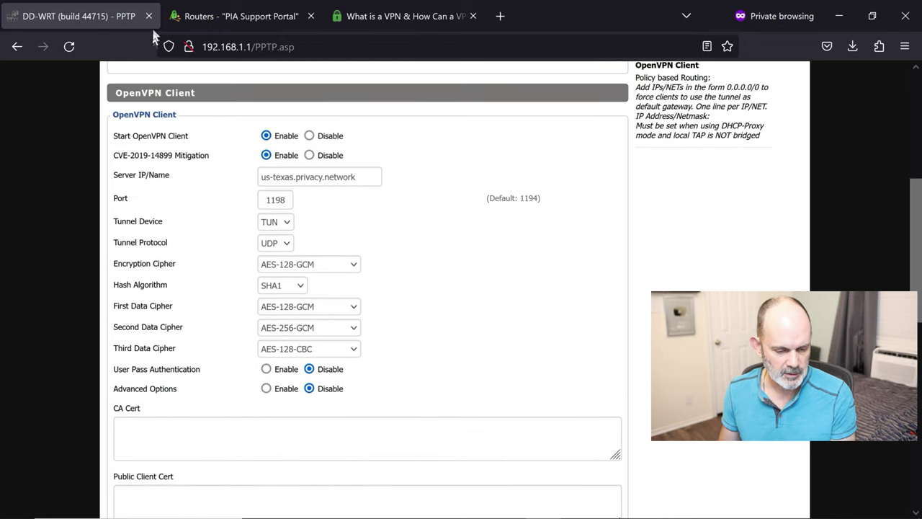
Following the PIA guide, set First Data Cipher to None and Second and Third to Not set.
click(189, 17)
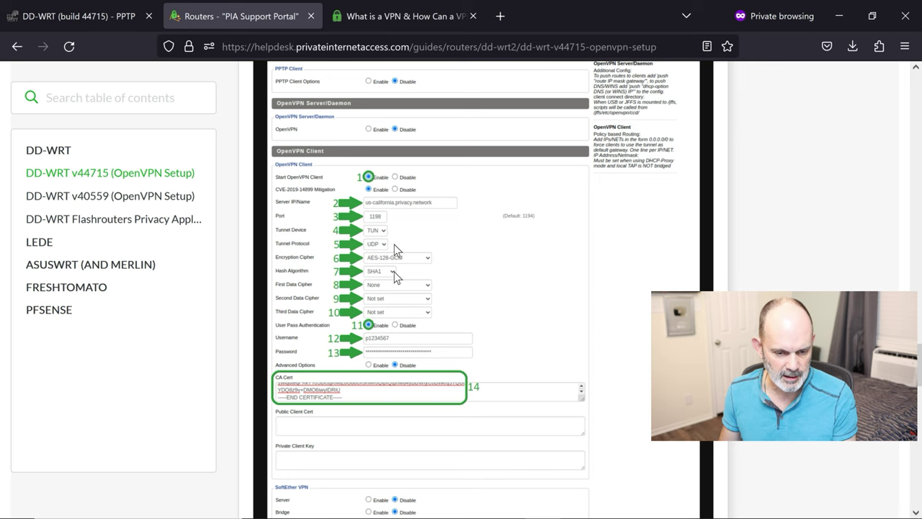
click(68, 20)
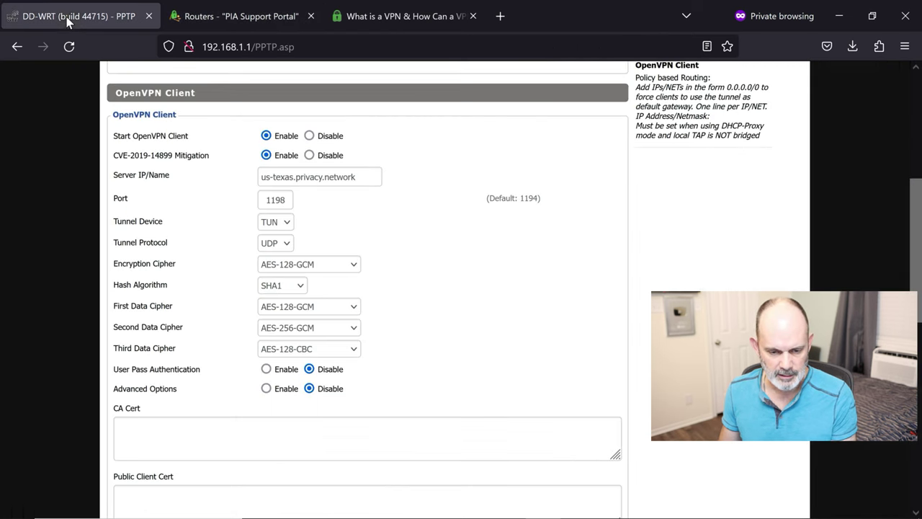
click(352, 308)
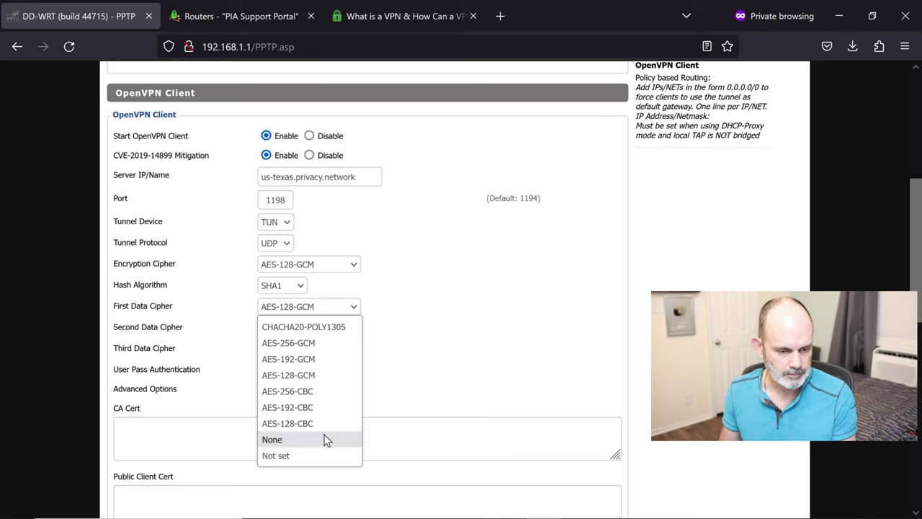
click(325, 438)
click(323, 327)
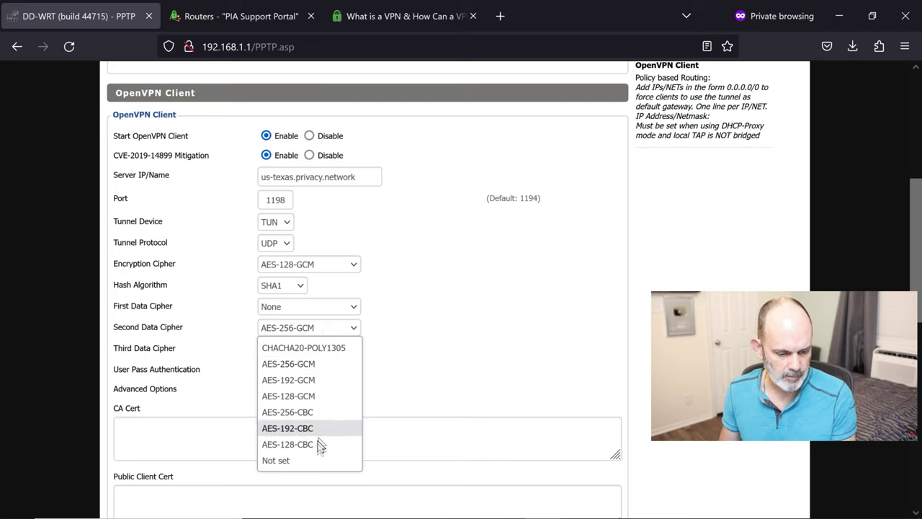
click(320, 460)
click(324, 351)
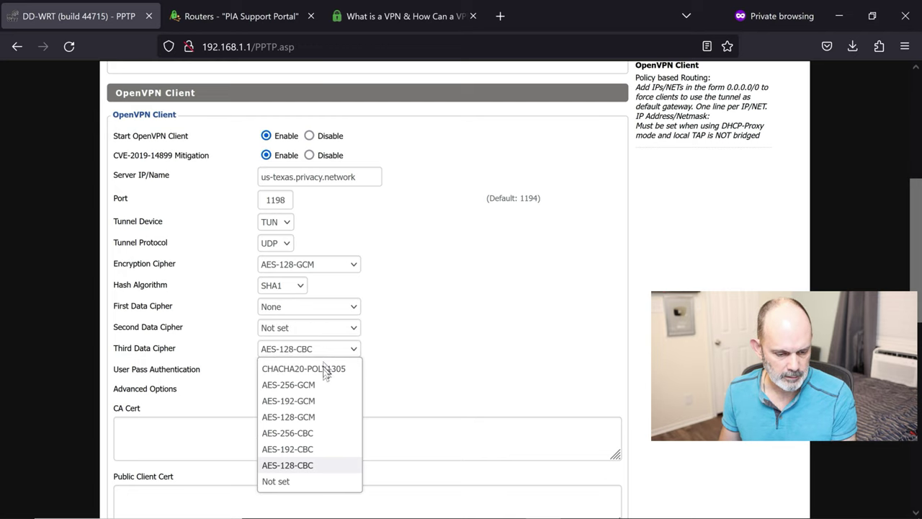
click(320, 485)
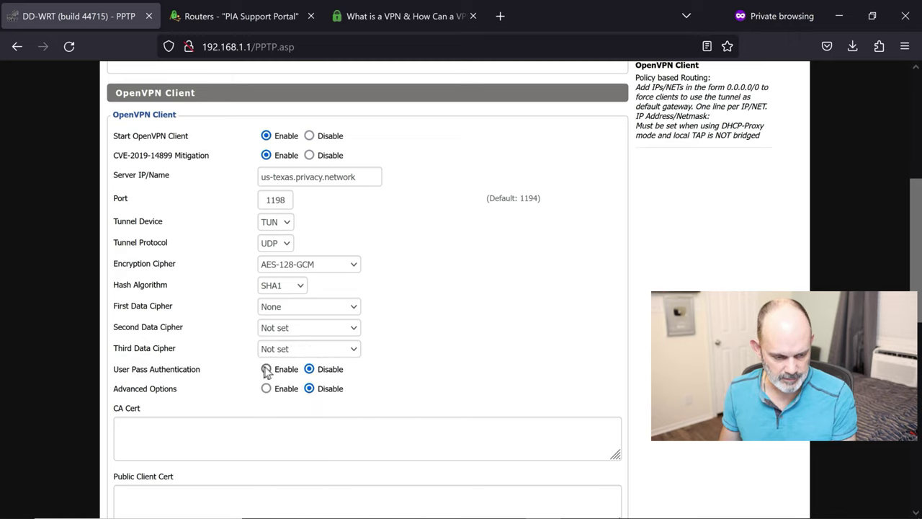
Enable User Pass Authentication and enter the VPN account username.
click(248, 20)
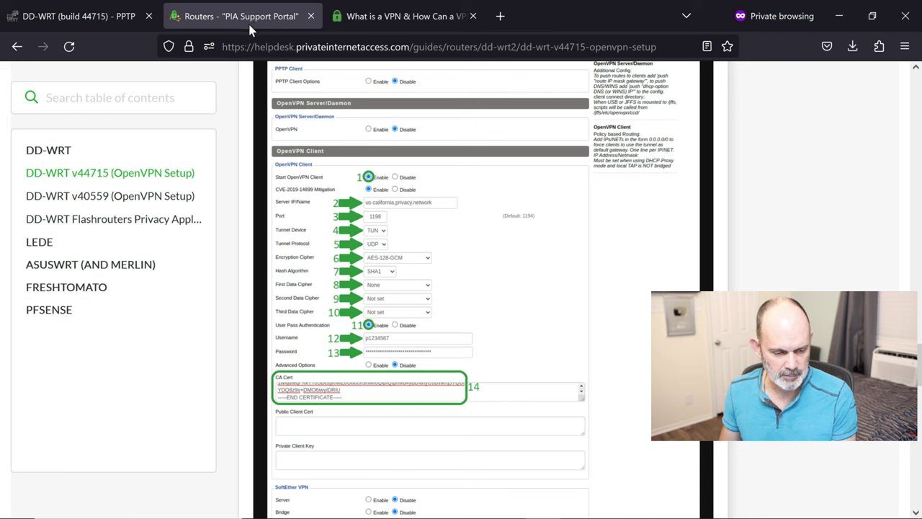
click(119, 14)
click(266, 369)
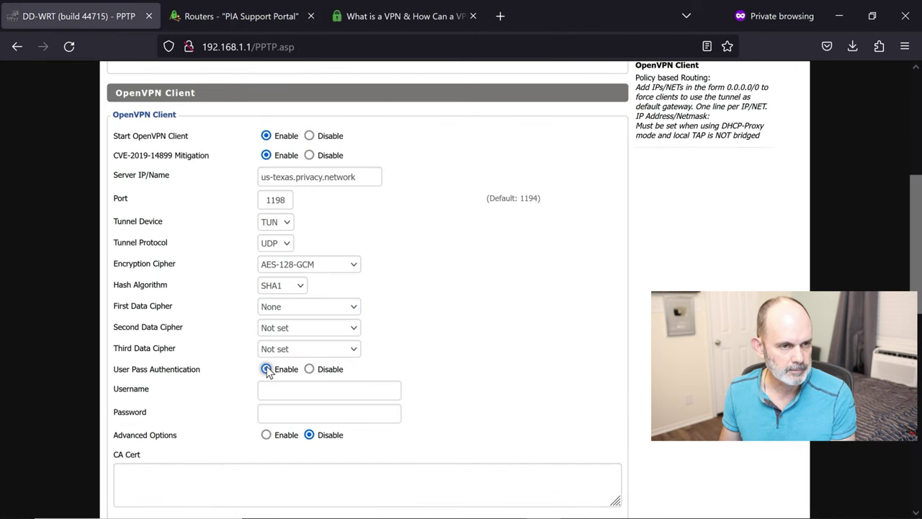
click(273, 392)
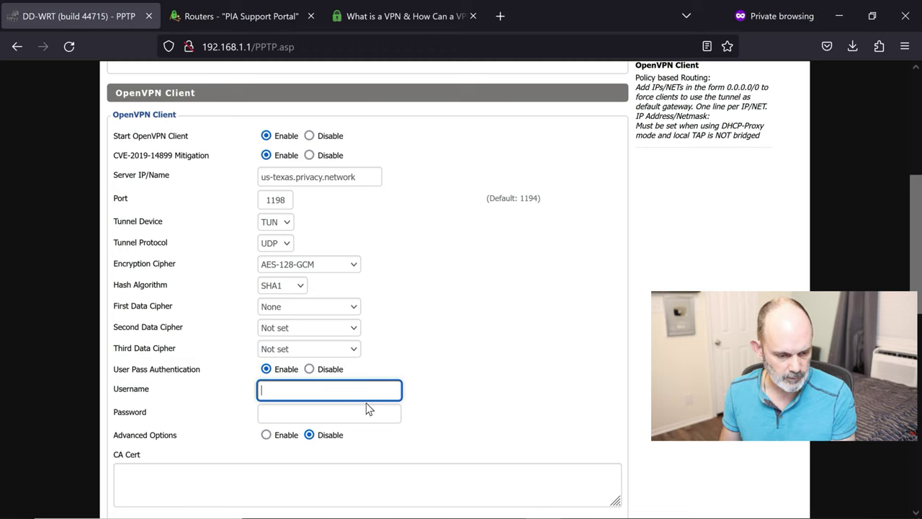
text(p4252452)
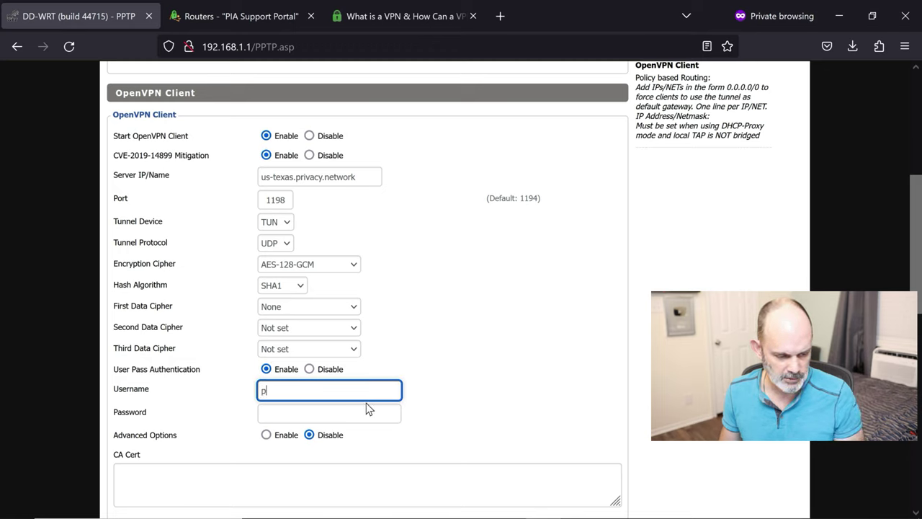
click(331, 408)
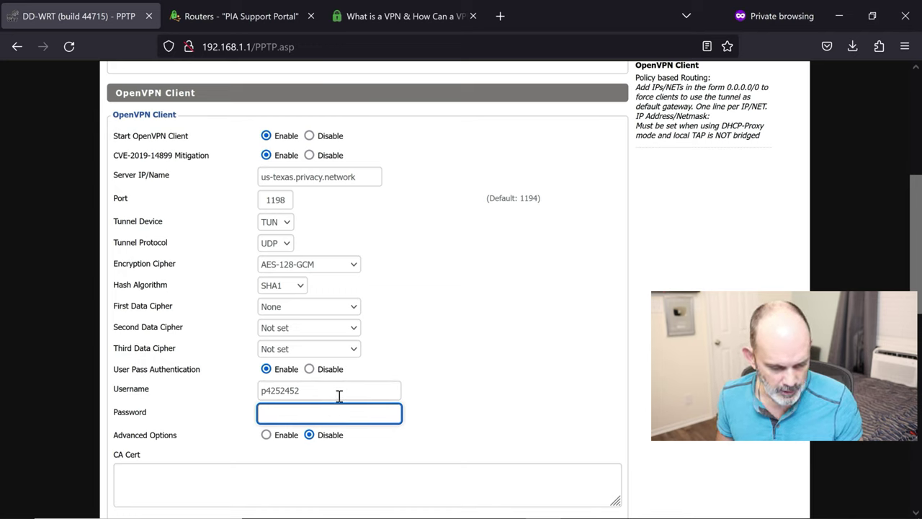
Clear the Username field again and review the guide's credentials and CA Cert steps.
drag(337, 395, 171, 391)
key(BackSpace)
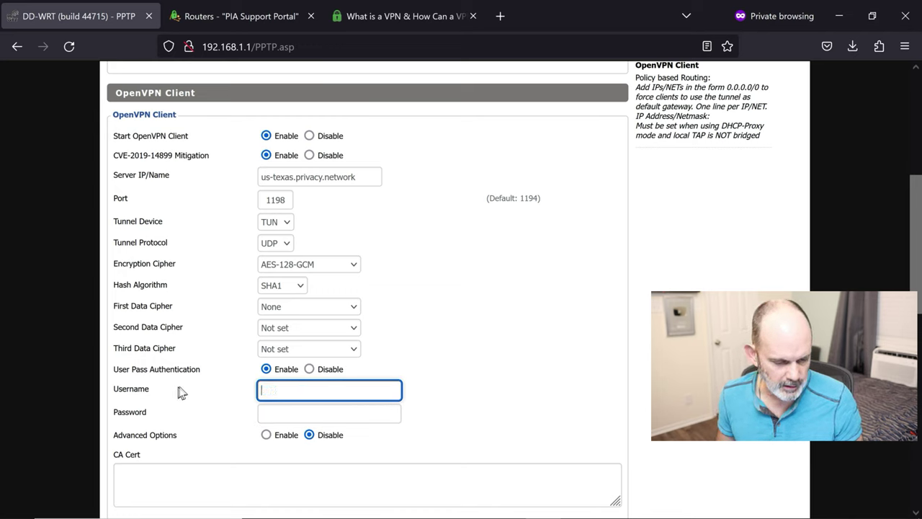
scroll(497, 322, down, 2)
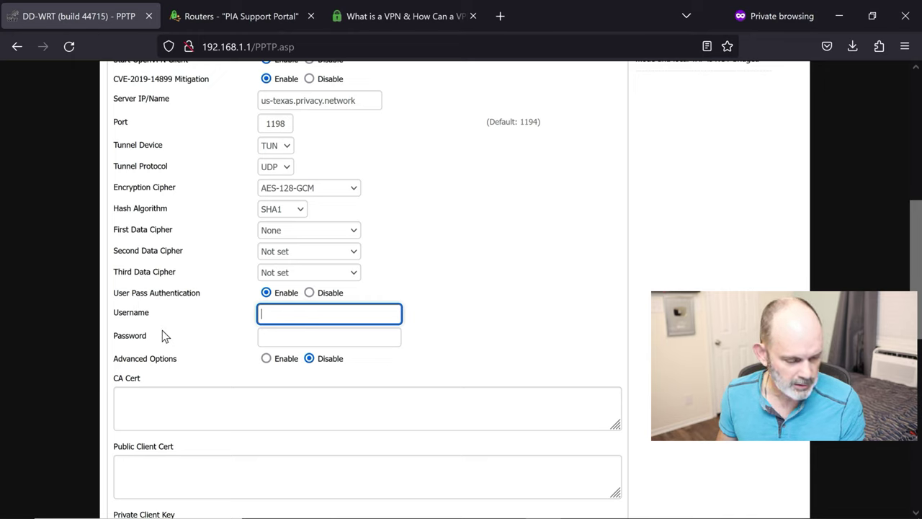
click(271, 337)
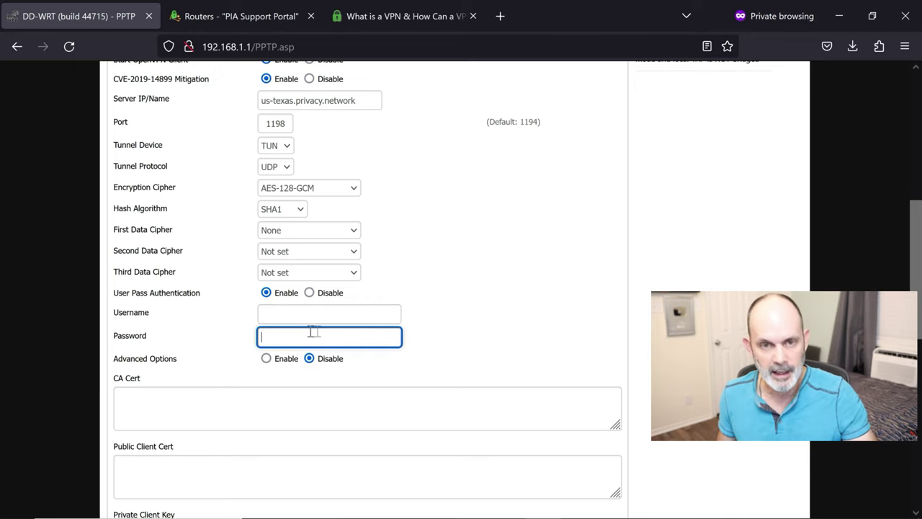
click(220, 19)
scroll(481, 238, down, 1)
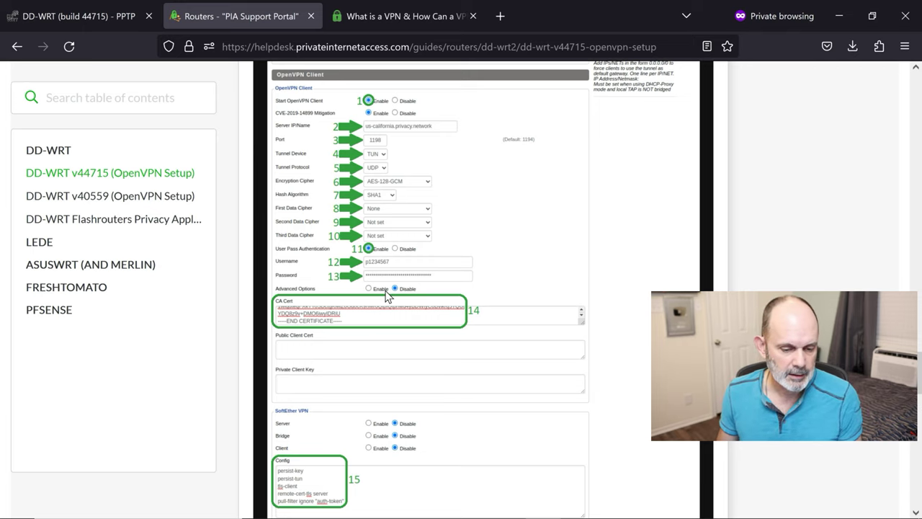
click(100, 18)
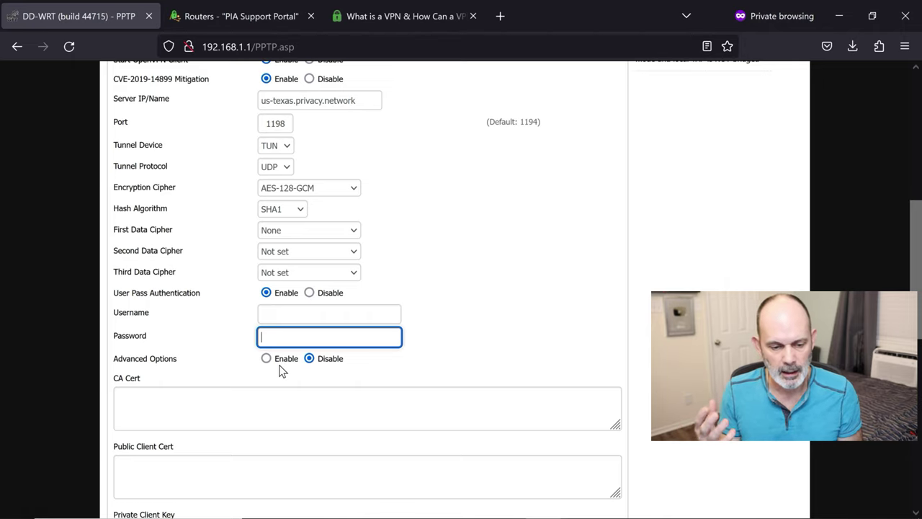
click(266, 359)
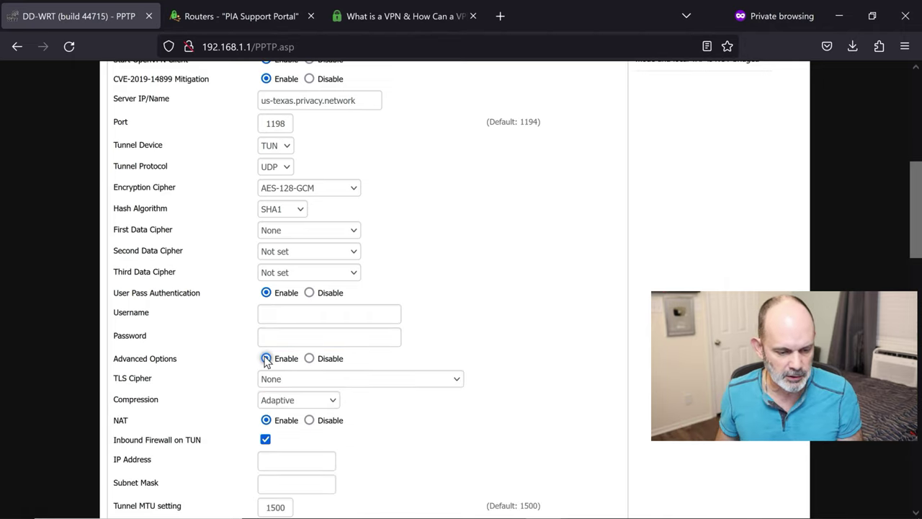
scroll(421, 341, down, 3)
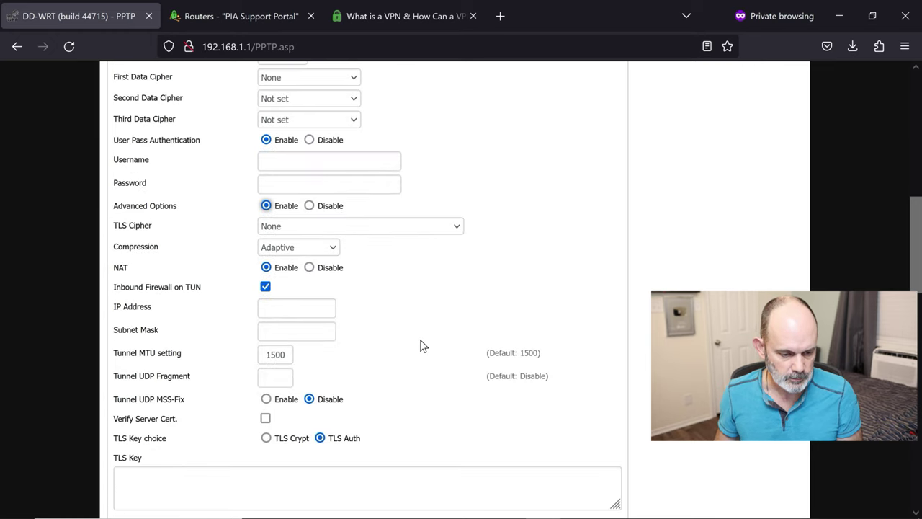
scroll(422, 317, down, 2)
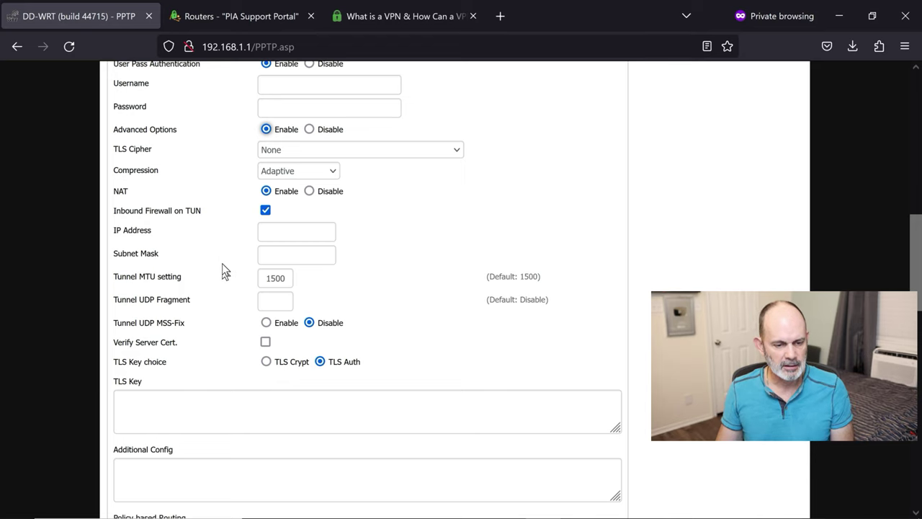
scroll(222, 261, down, 2)
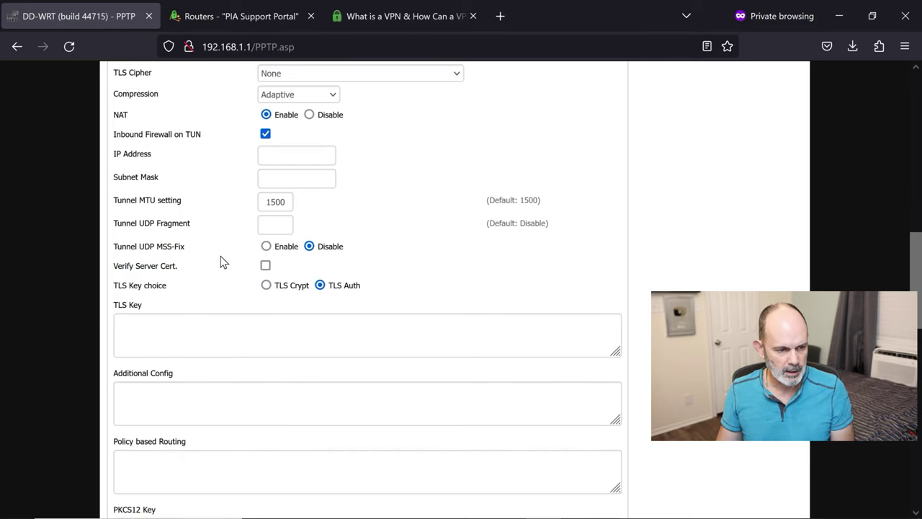
scroll(222, 258, up, 2)
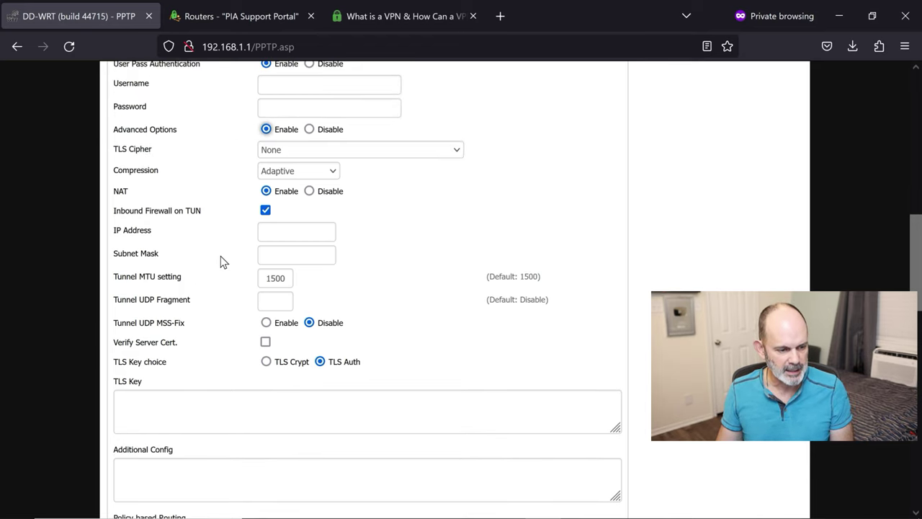
scroll(221, 257, up, 2)
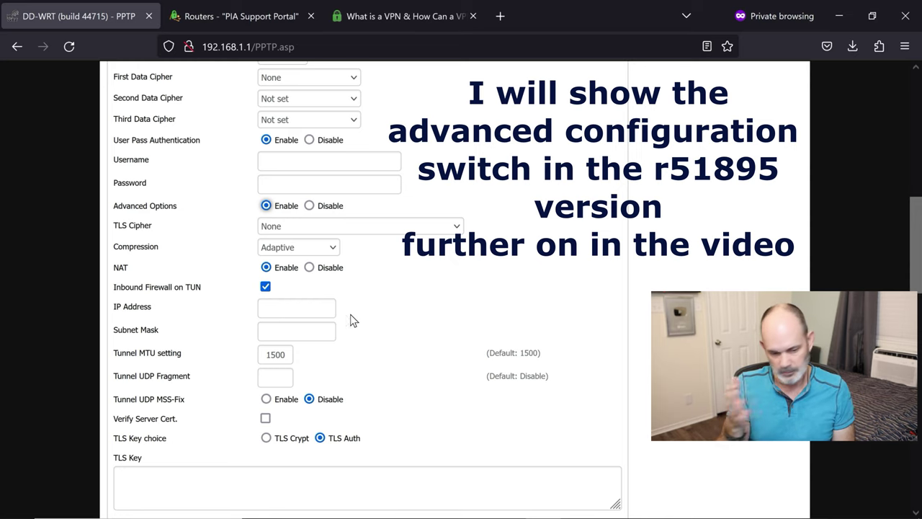
click(310, 206)
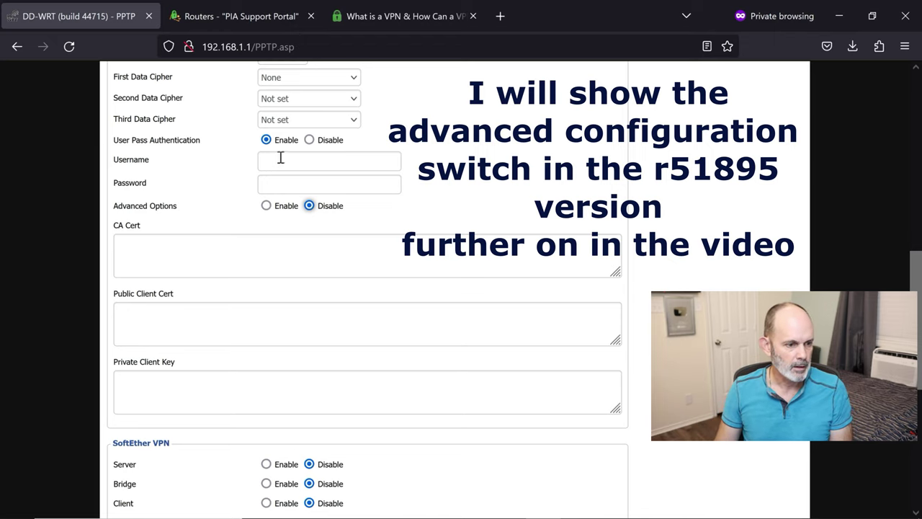
click(173, 258)
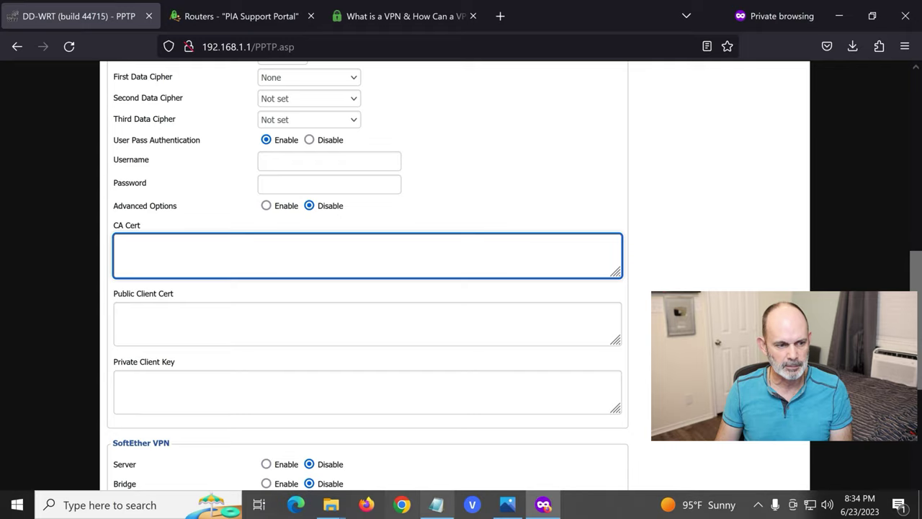
Select the CA certificate block in us_texas.ovpn in Notepad.
click(428, 506)
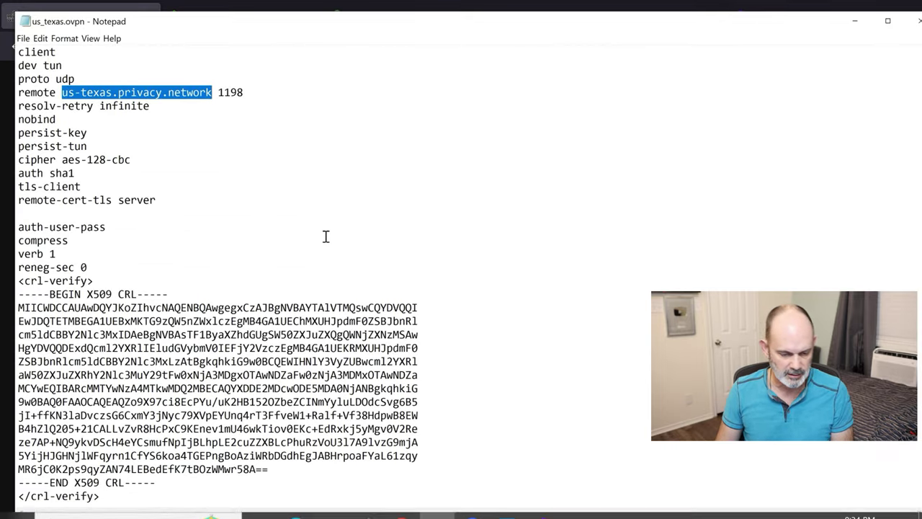
scroll(326, 238, down, 2)
scroll(325, 238, down, 6)
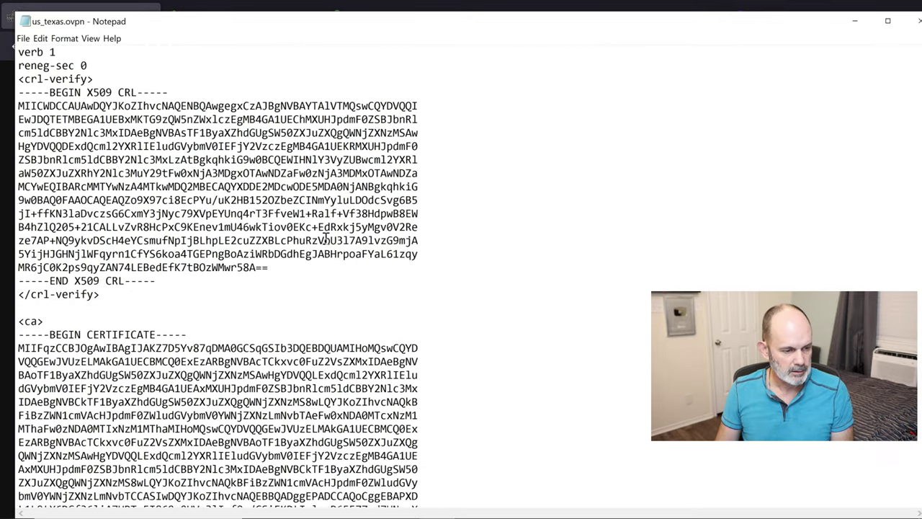
scroll(326, 238, down, 3)
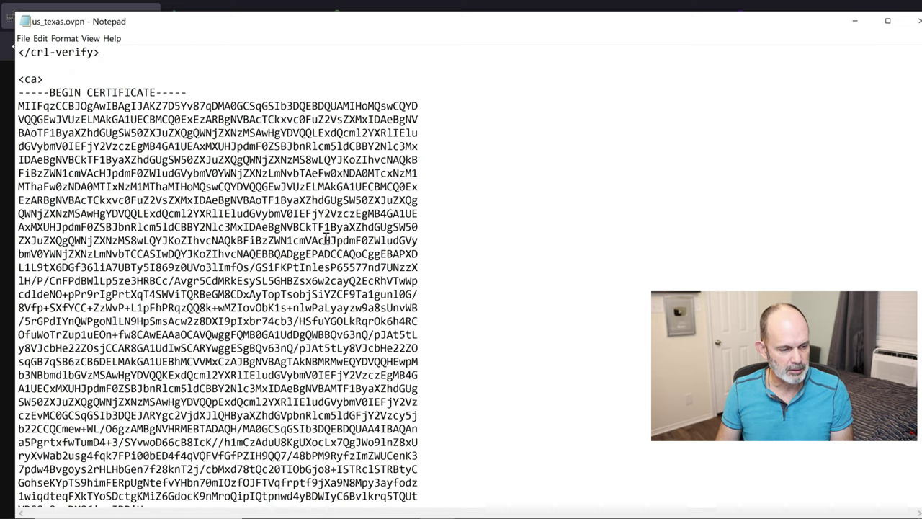
scroll(326, 238, down, 1)
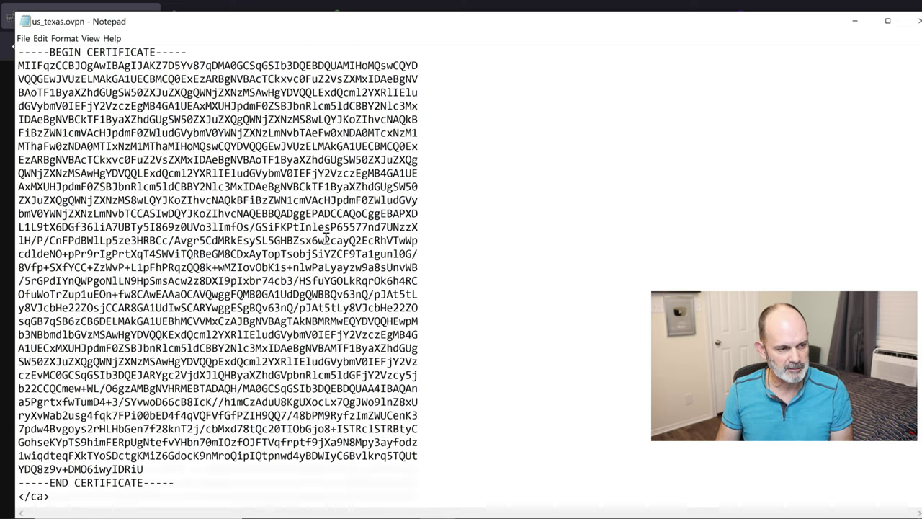
scroll(325, 238, up, 1)
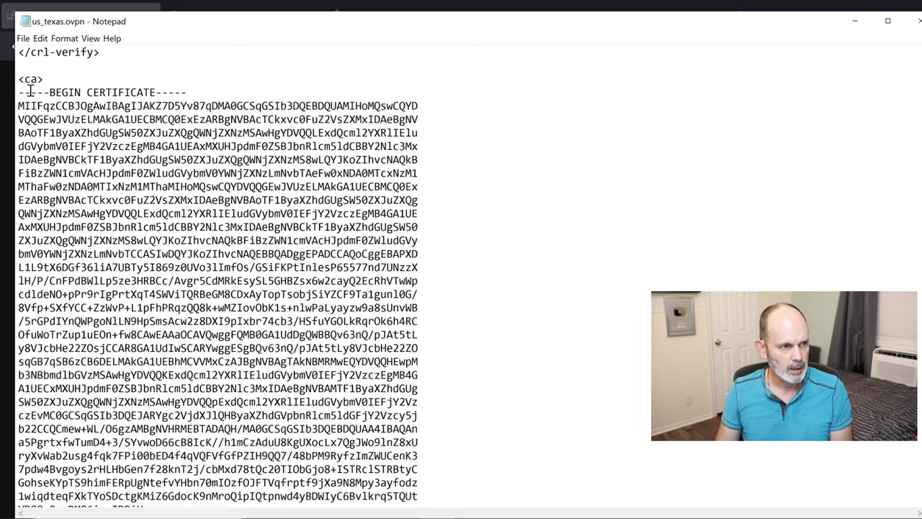
scroll(31, 91, down, 1)
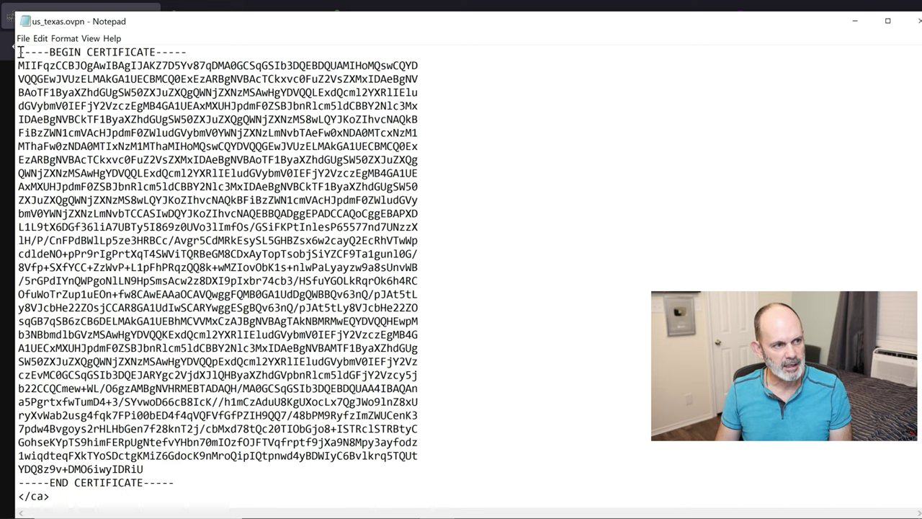
drag(18, 52, 200, 489)
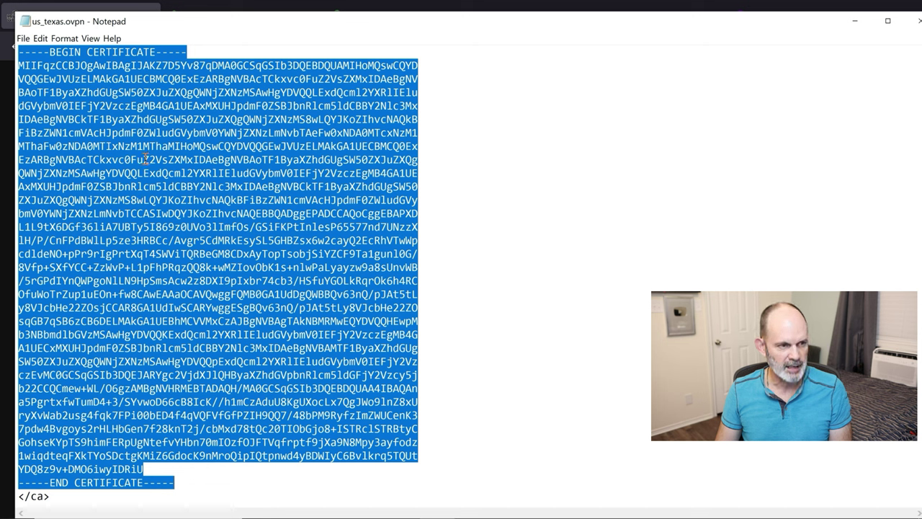
Copy the selected certificate and minimize Notepad.
right_click(146, 158)
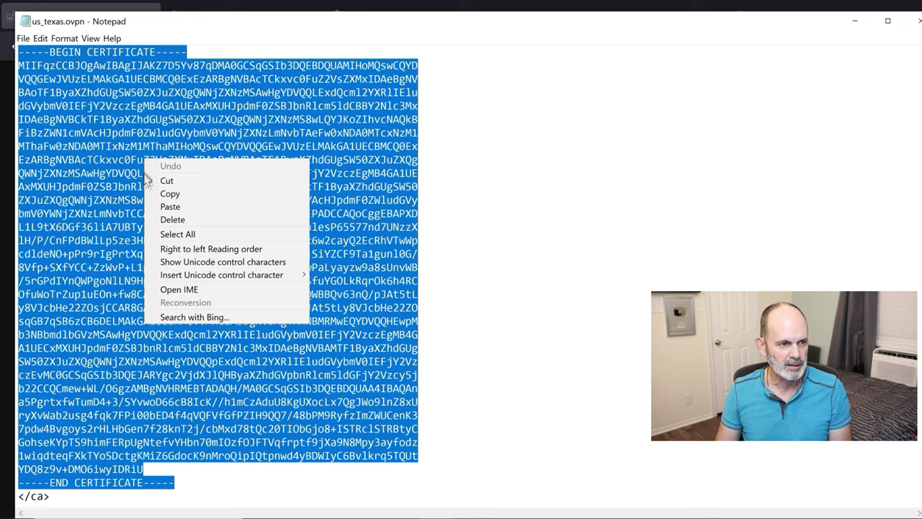
click(170, 194)
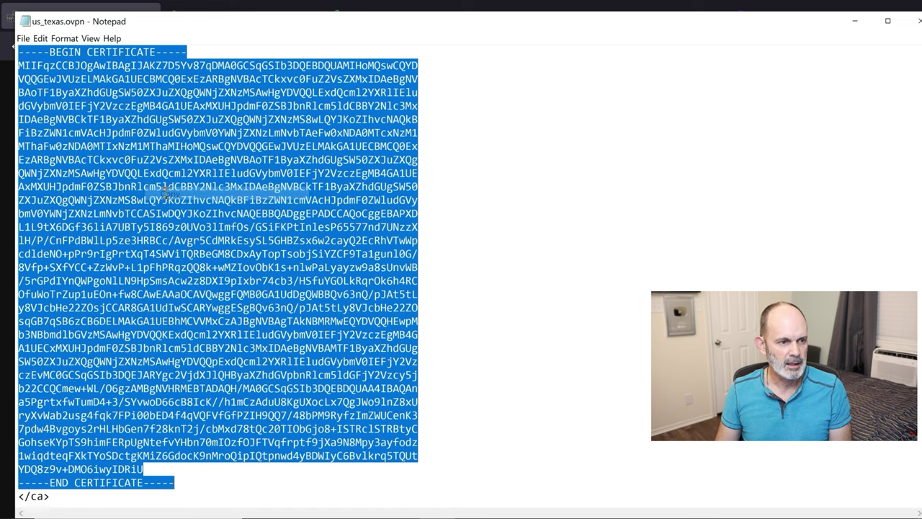
click(863, 16)
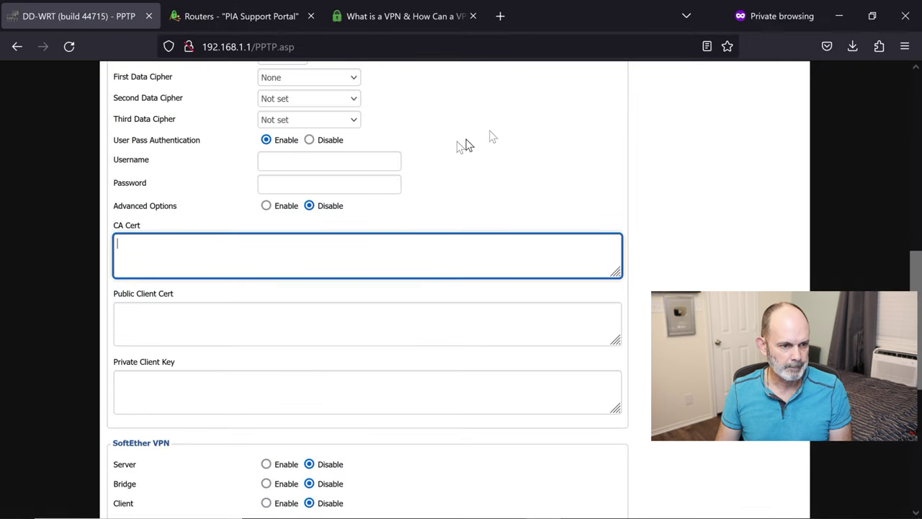
Paste the copied certificate into the CA Cert field.
right_click(262, 257)
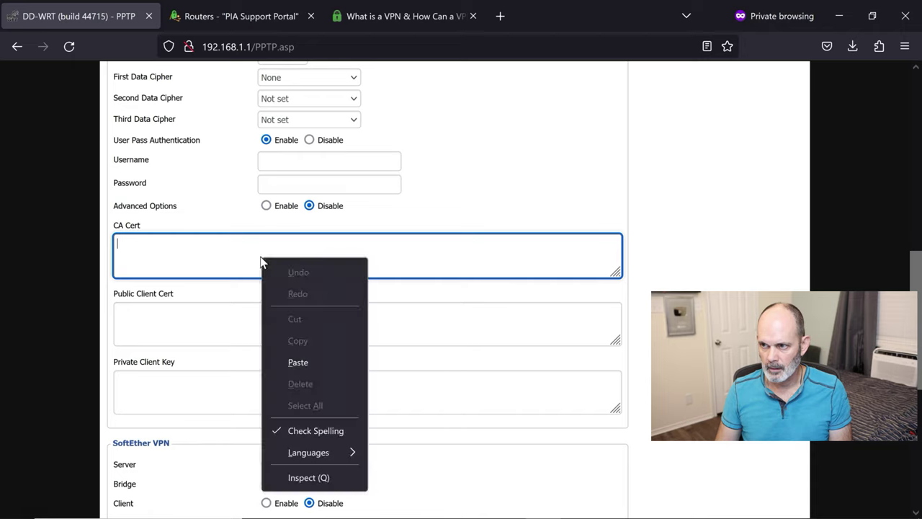
click(305, 362)
scroll(381, 250, up, 5)
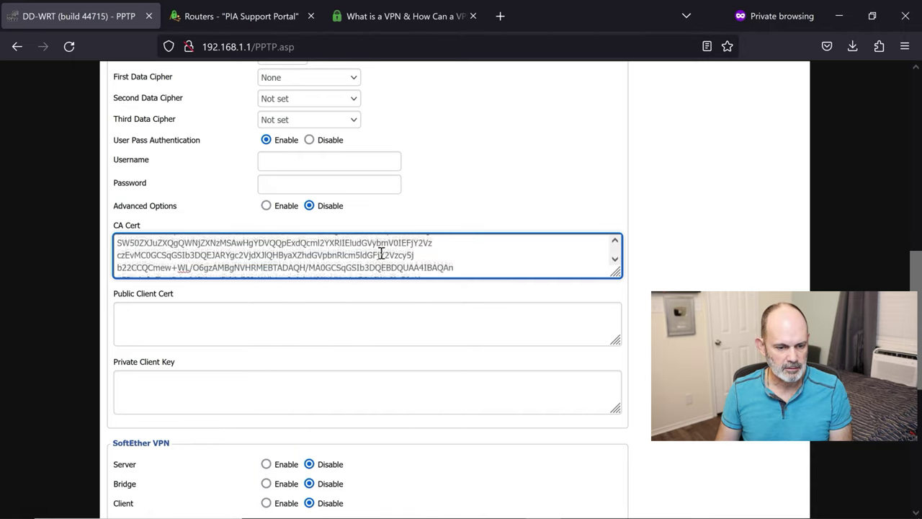
scroll(656, 263, down, 3)
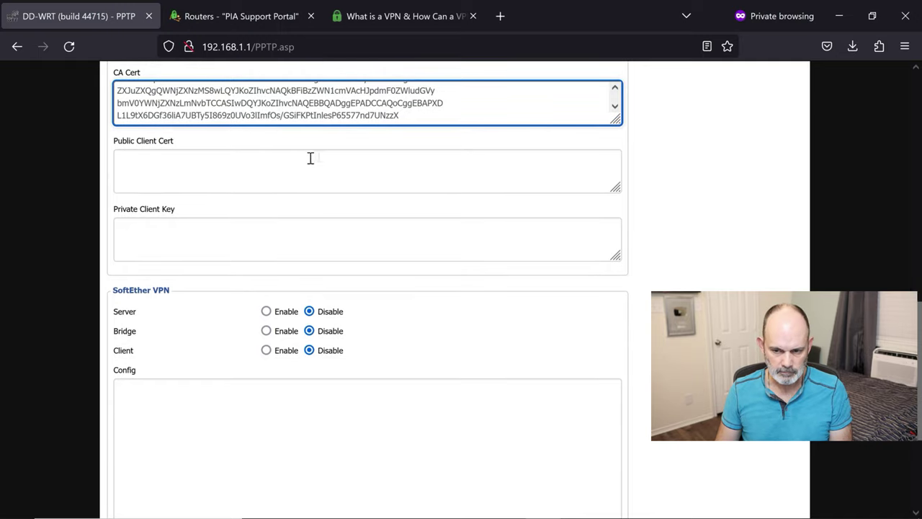
scroll(202, 305, down, 2)
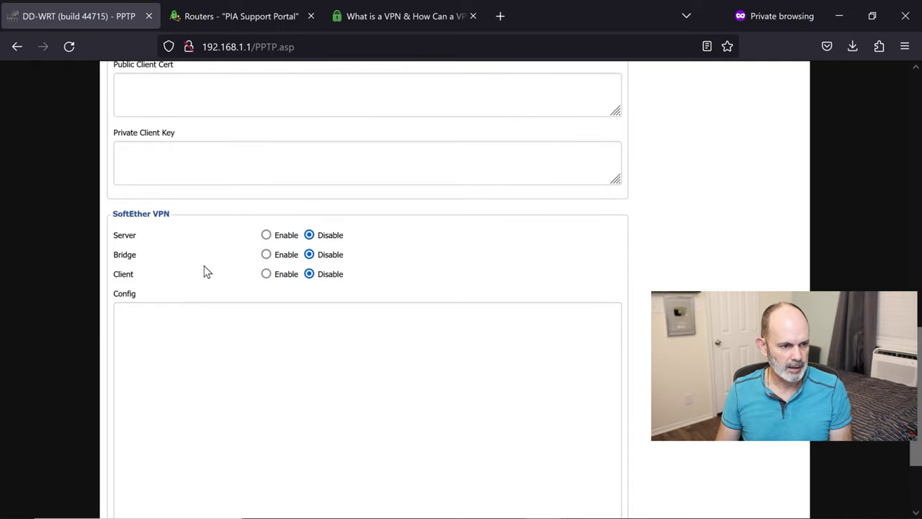
scroll(193, 245, up, 2)
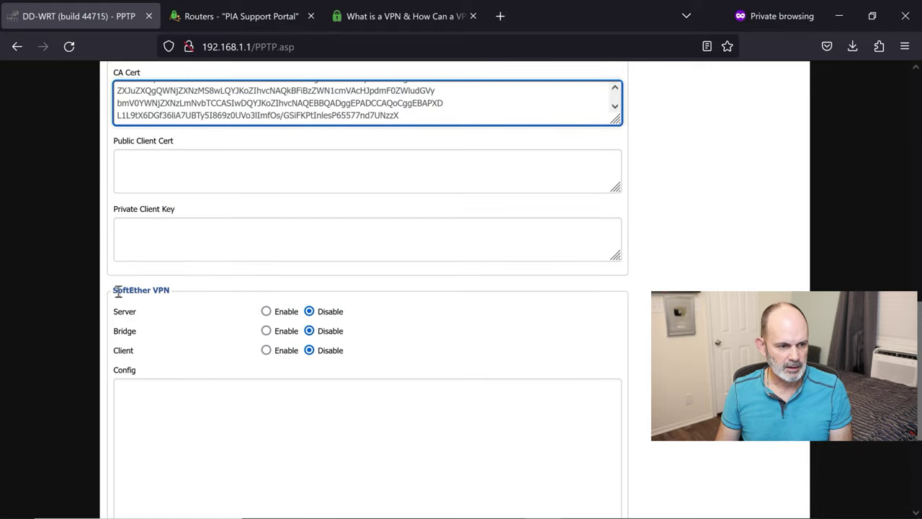
Place the cursor in the Config box and bring up the guide's Config step.
click(152, 393)
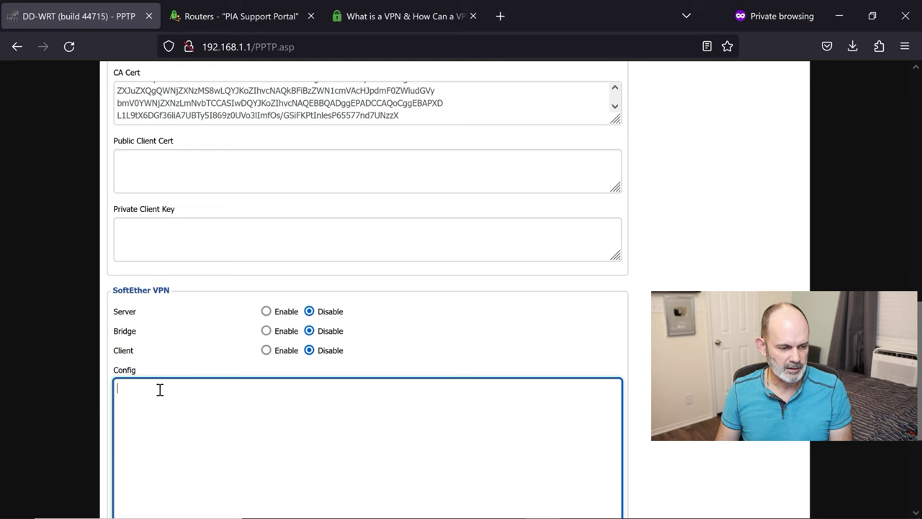
click(257, 17)
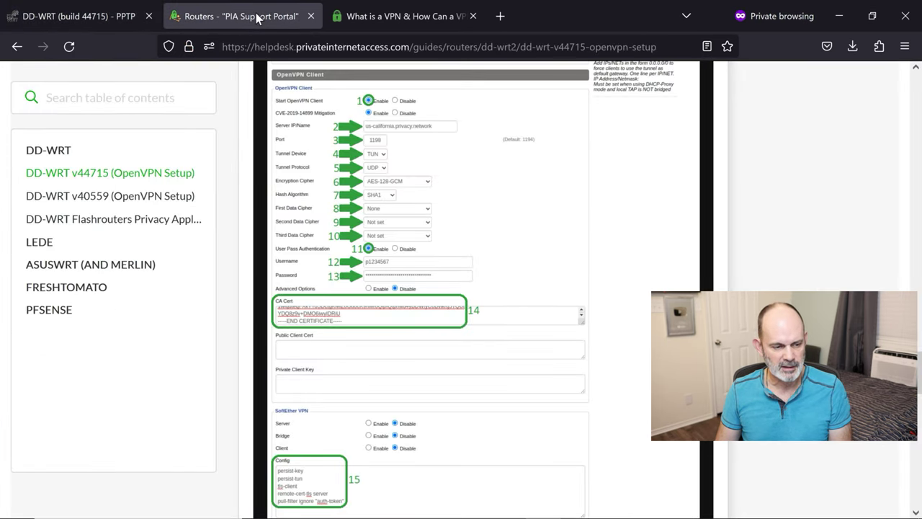
scroll(395, 268, down, 3)
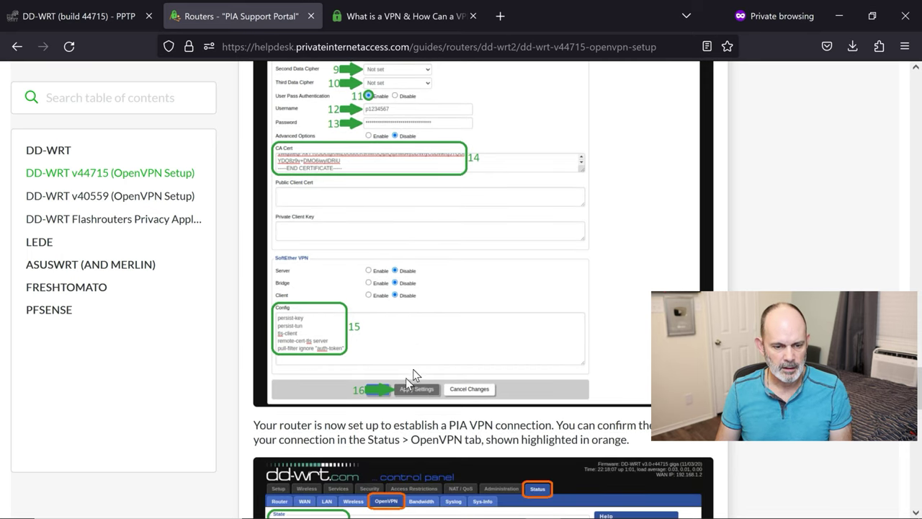
Attempt to paste the guide's config lines into Config, which inserts the certificate instead.
scroll(418, 358, up, 15)
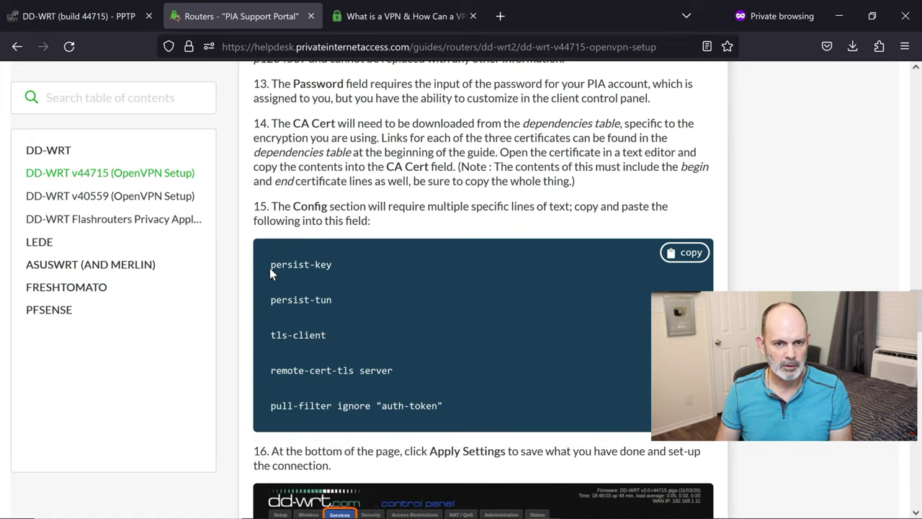
drag(270, 270, 418, 427)
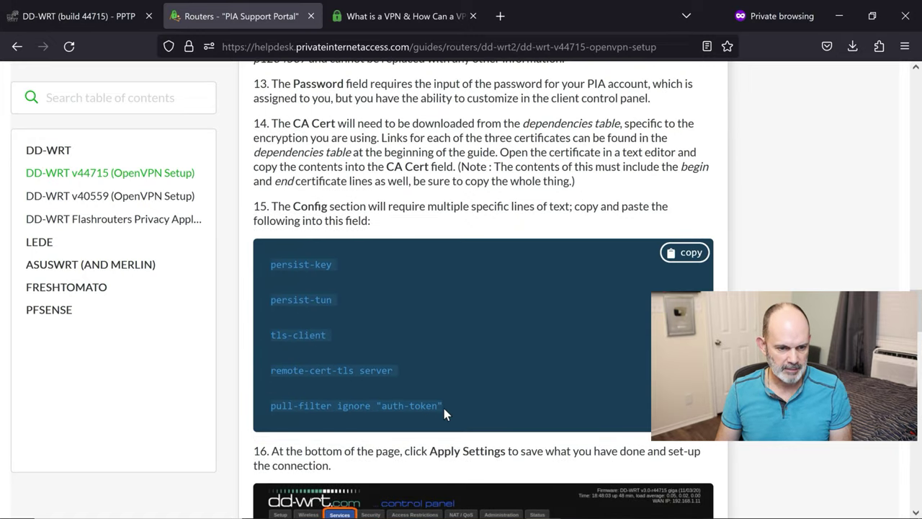
right_click(406, 402)
click(121, 20)
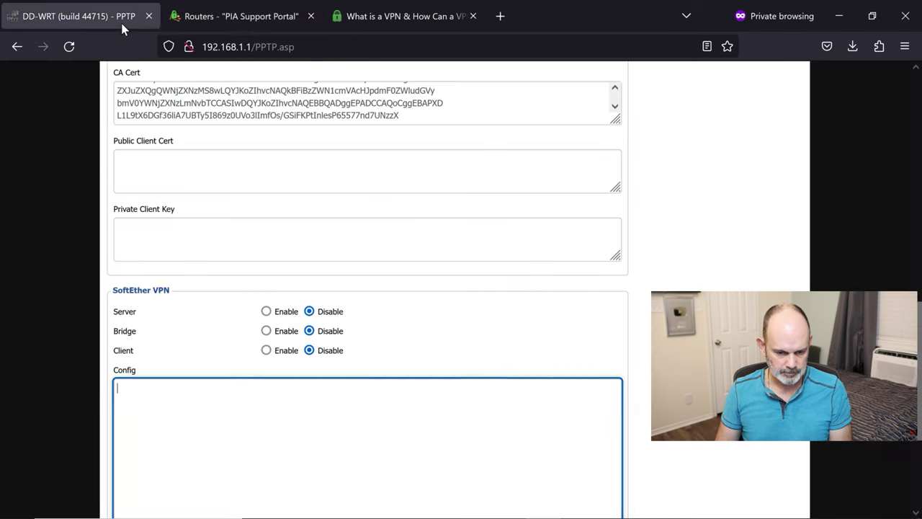
scroll(406, 237, down, 3)
right_click(223, 221)
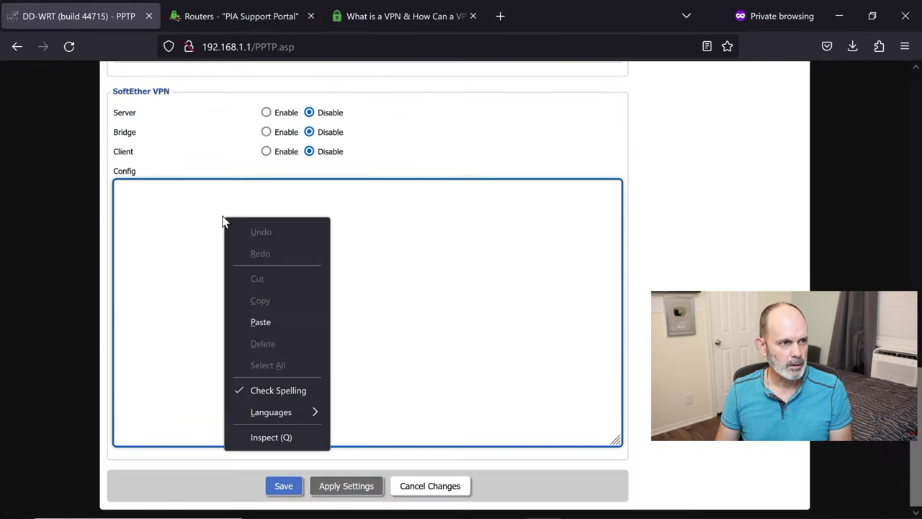
click(283, 324)
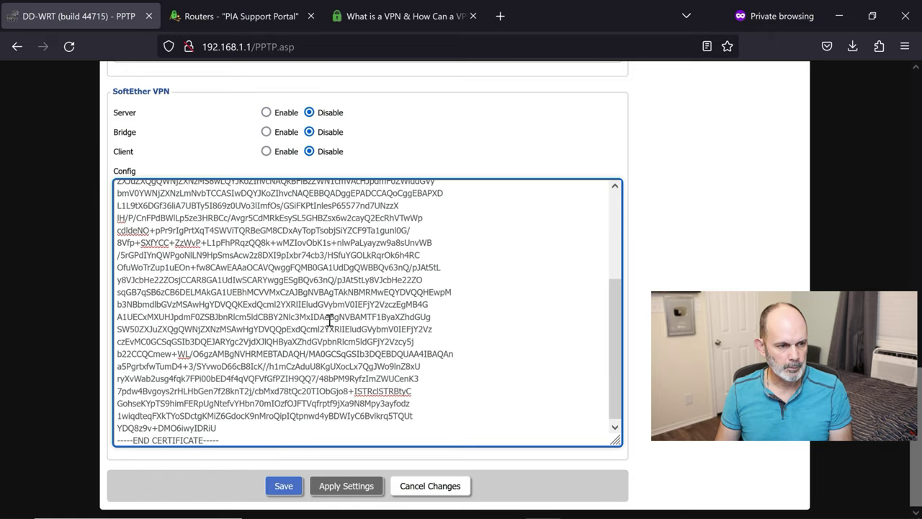
Copy the five config lines, persist-key through pull-filter ignore "auth-token", from the guide.
click(230, 17)
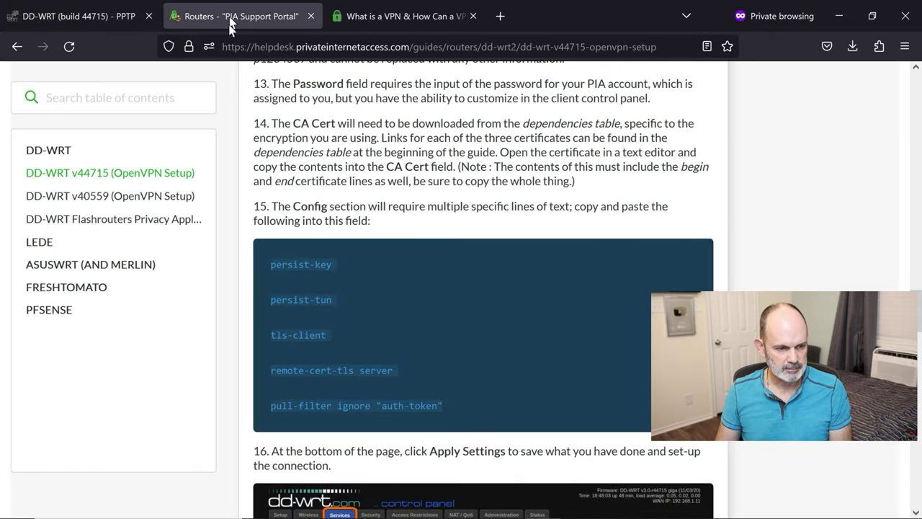
right_click(311, 299)
click(312, 299)
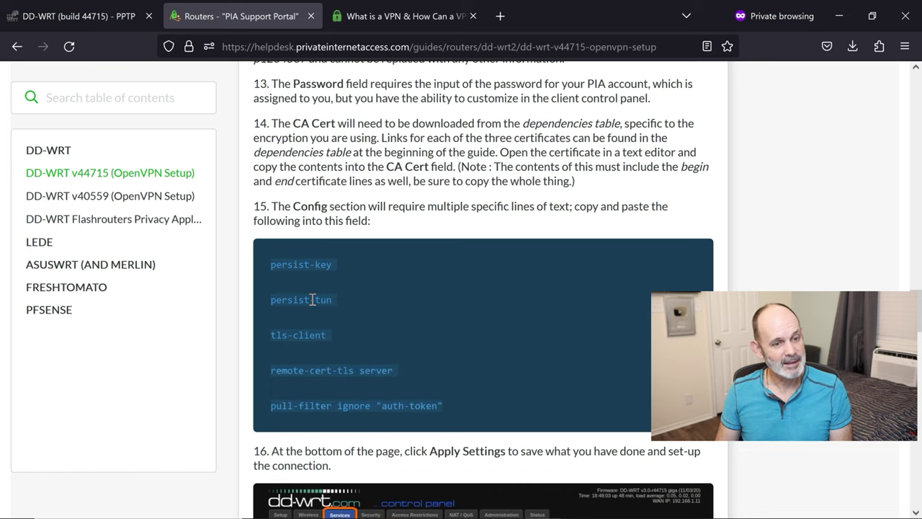
drag(266, 267, 443, 408)
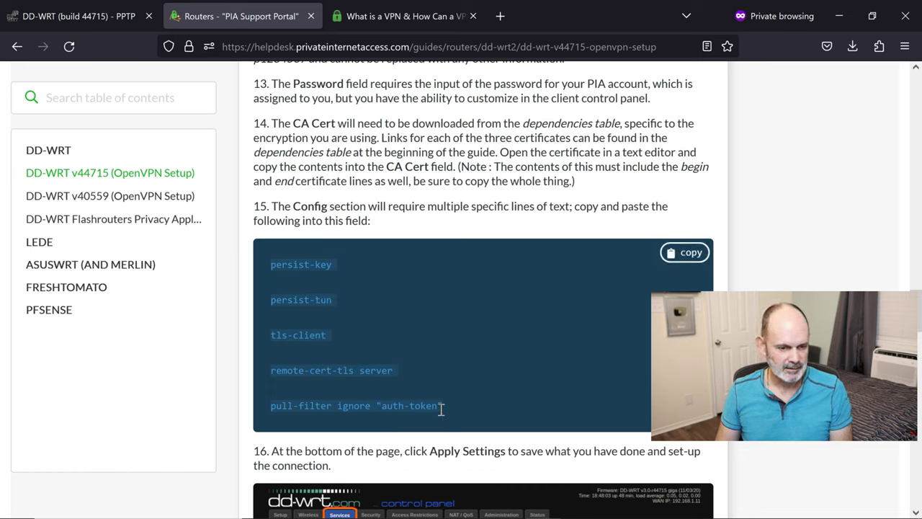
right_click(346, 376)
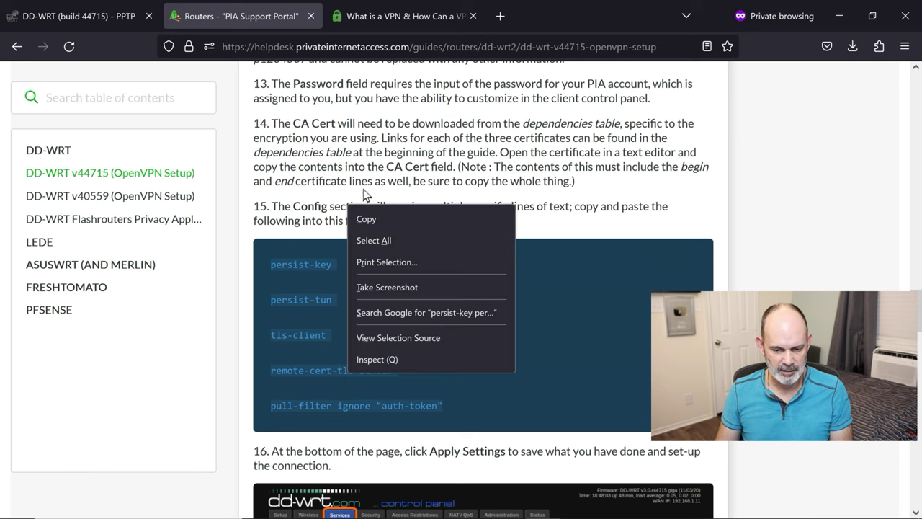
click(361, 219)
Replace the certificate text in the Config box with the copied config lines.
click(95, 17)
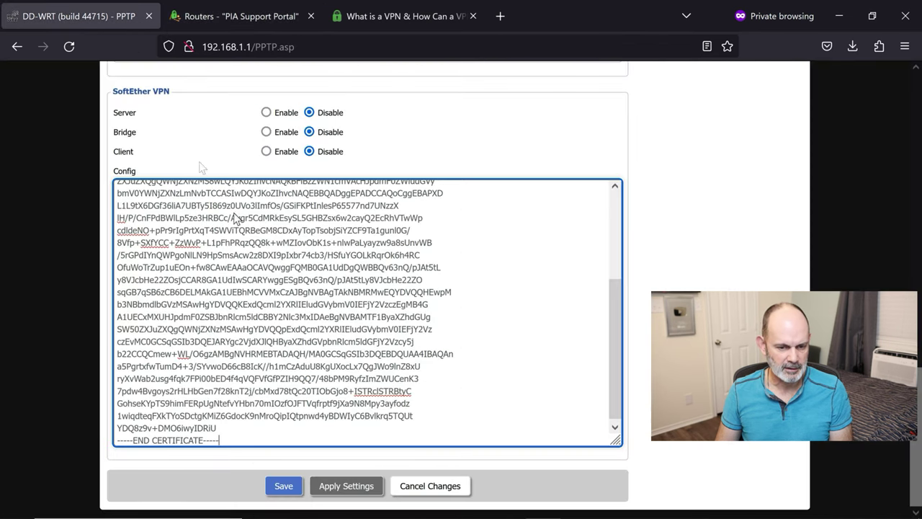
right_click(325, 360)
click(359, 272)
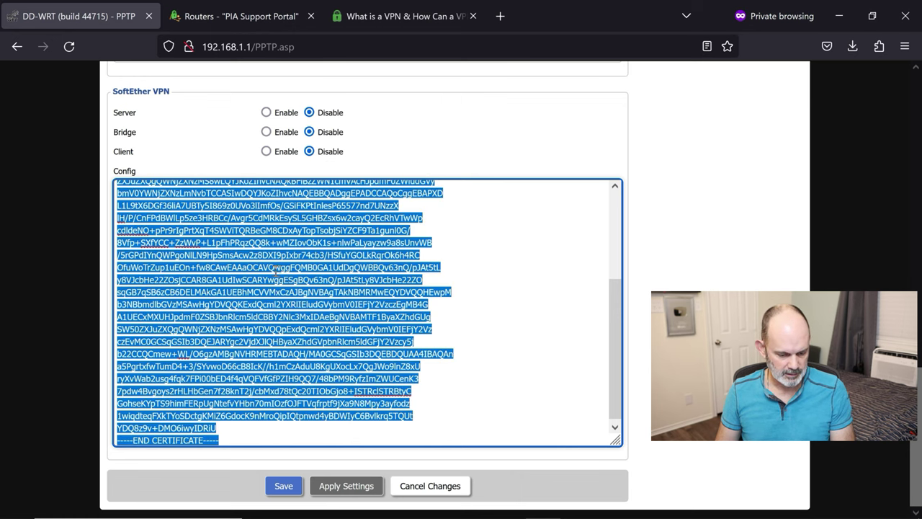
right_click(268, 270)
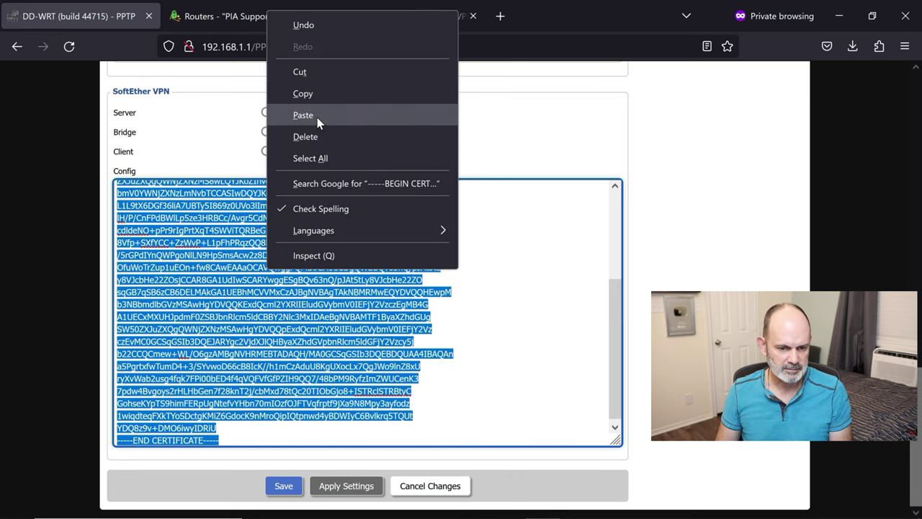
click(303, 116)
scroll(365, 301, up, 3)
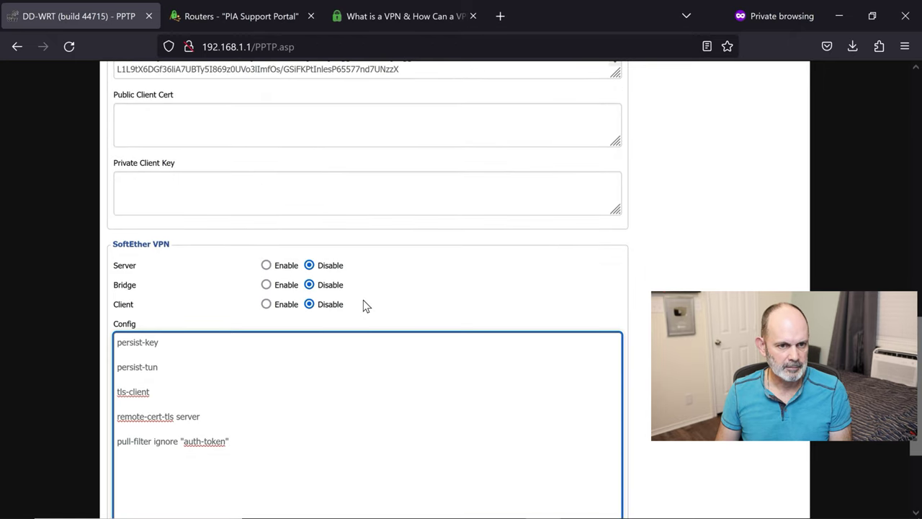
scroll(363, 304, down, 1)
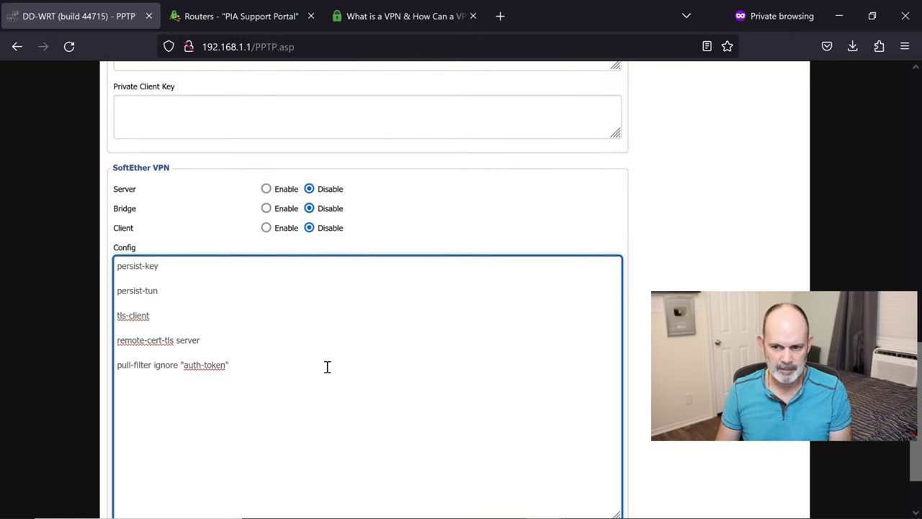
scroll(273, 288, down, 1)
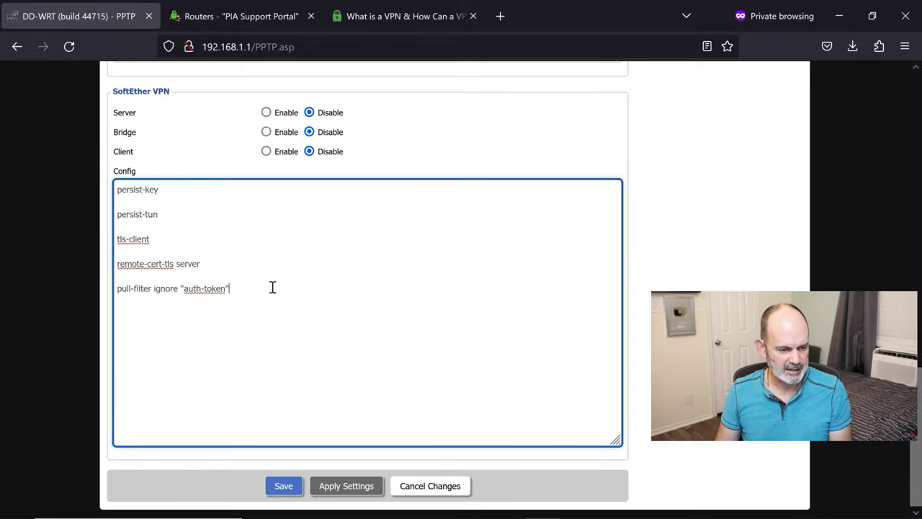
Save the OpenVPN client form and apply the settings to the router.
click(290, 483)
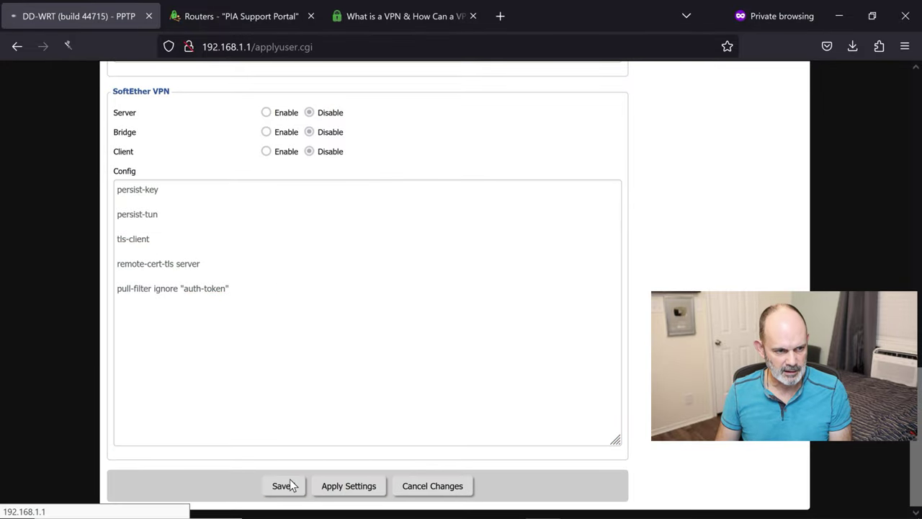
scroll(449, 421, down, 3)
scroll(449, 422, down, 2)
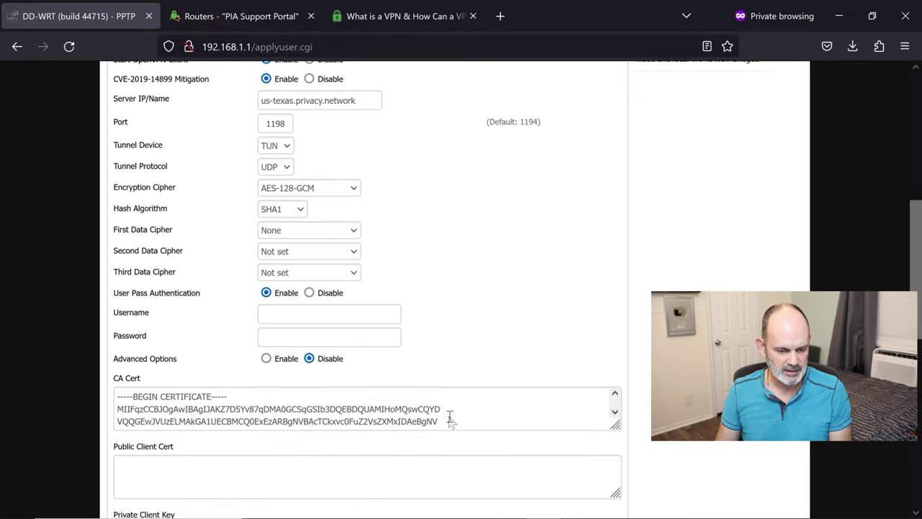
scroll(448, 418, down, 4)
scroll(433, 454, down, 7)
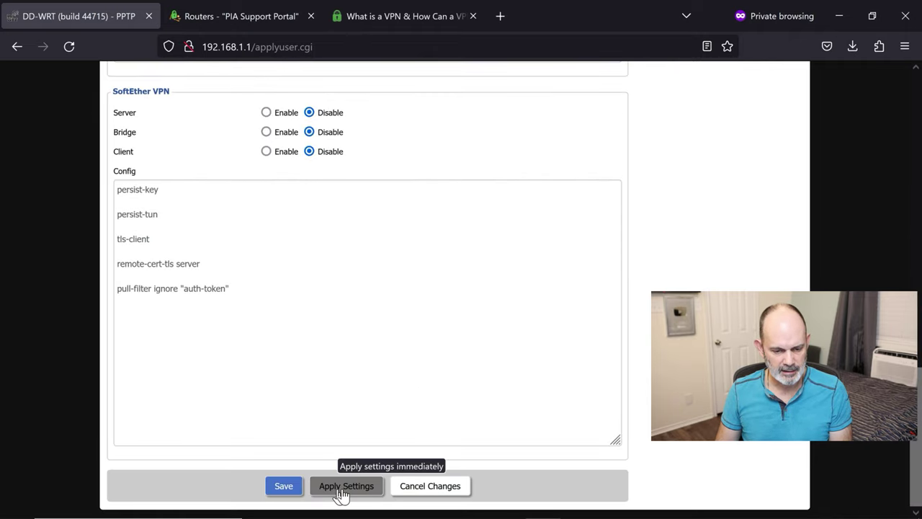
click(343, 487)
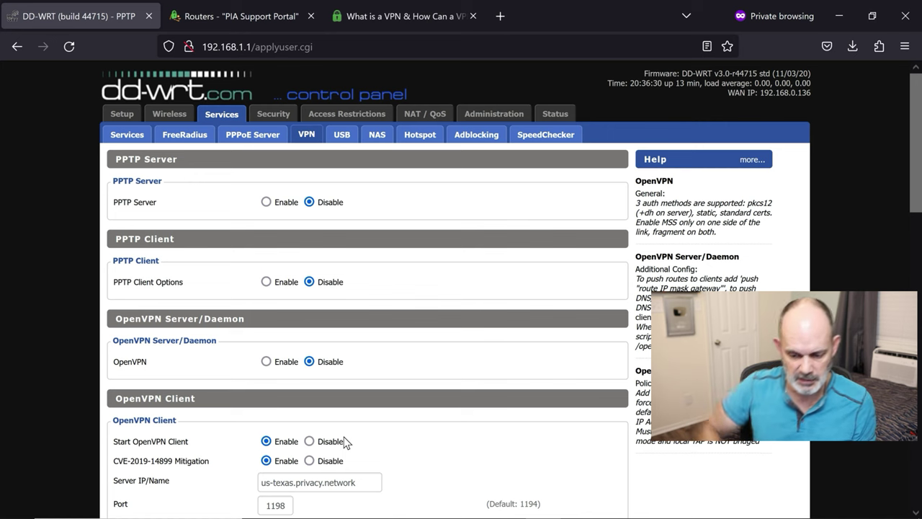
Open Status > OpenVPN and confirm CONNECTED SUCCESS with address 10.19.112.95.
click(555, 114)
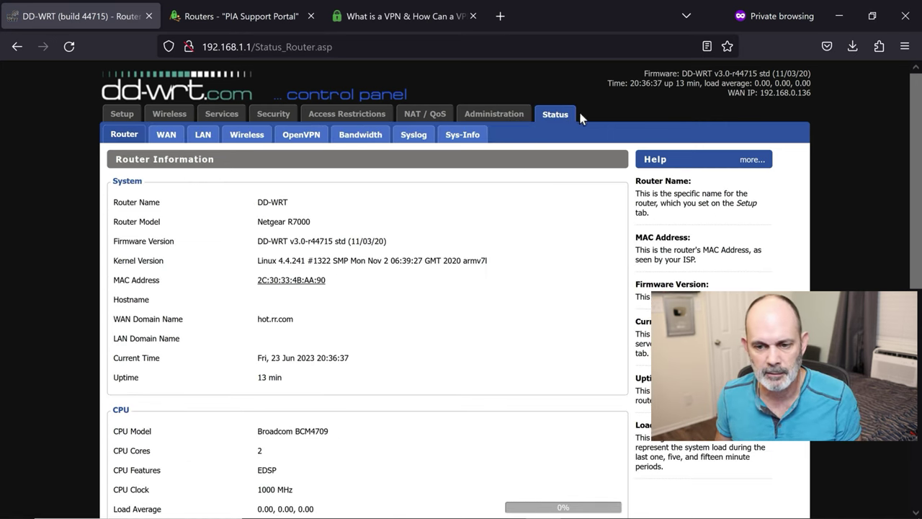
click(302, 136)
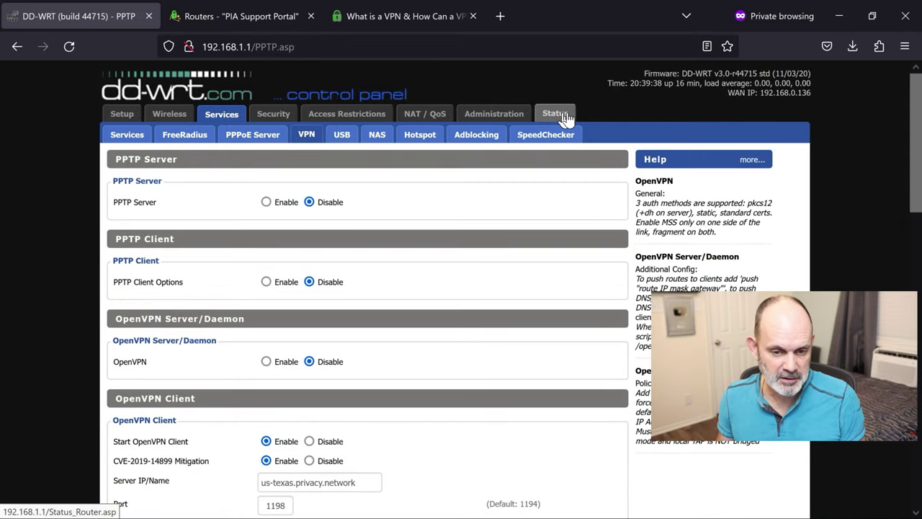
click(566, 118)
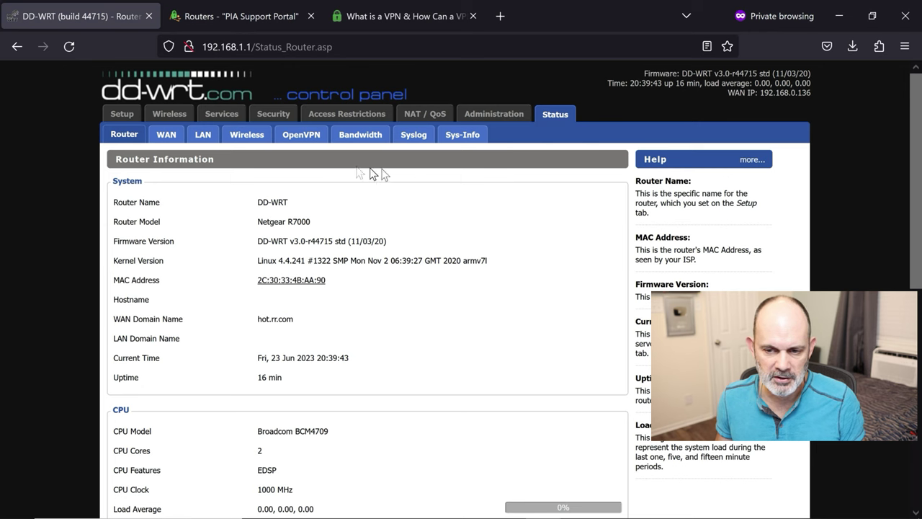
click(302, 136)
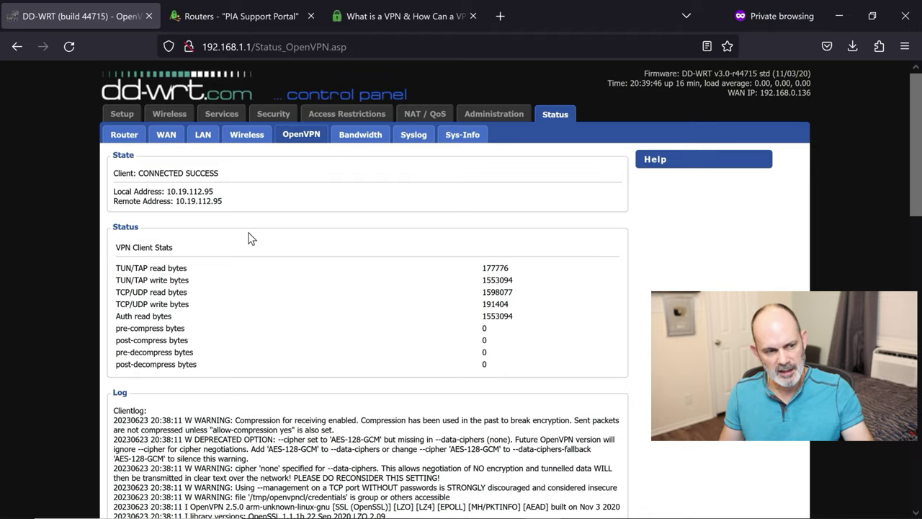
scroll(250, 245, down, 5)
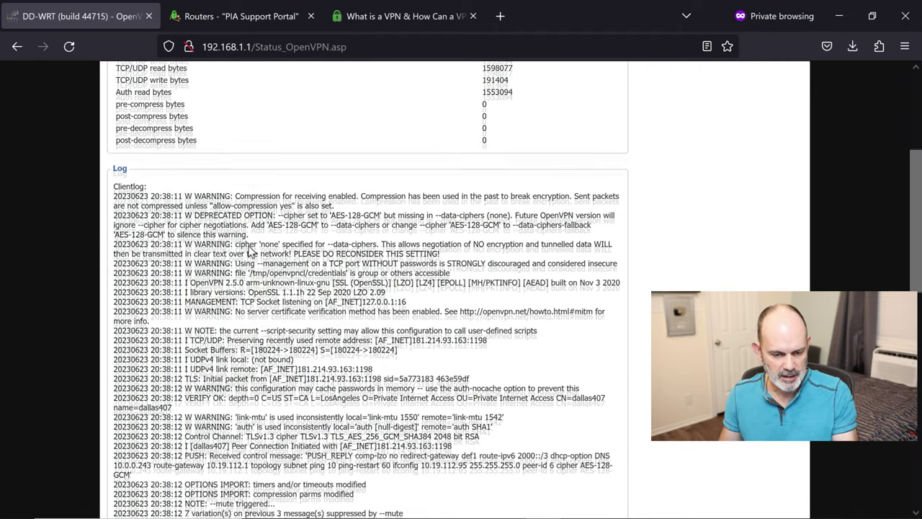
scroll(249, 249, down, 5)
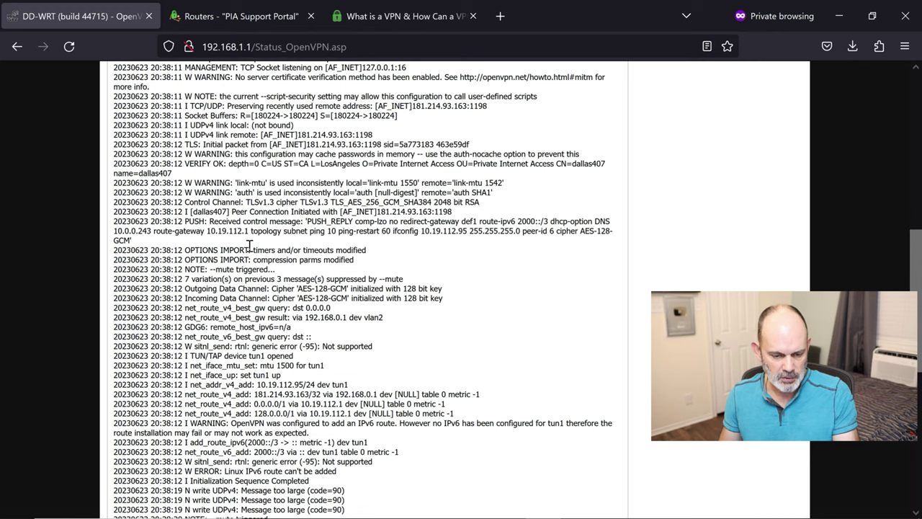
scroll(249, 245, up, 12)
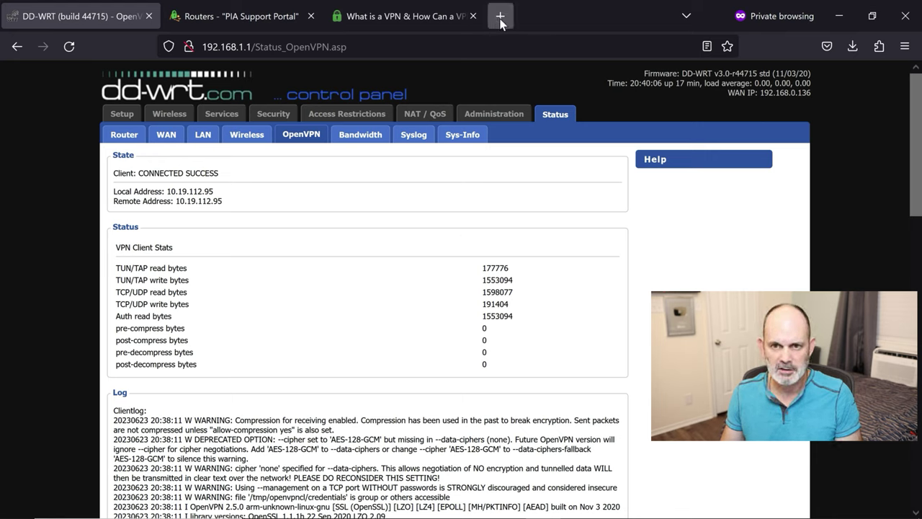
Review the final steps of the PIA DD-WRT v44715 guide and open a new private tab.
click(218, 16)
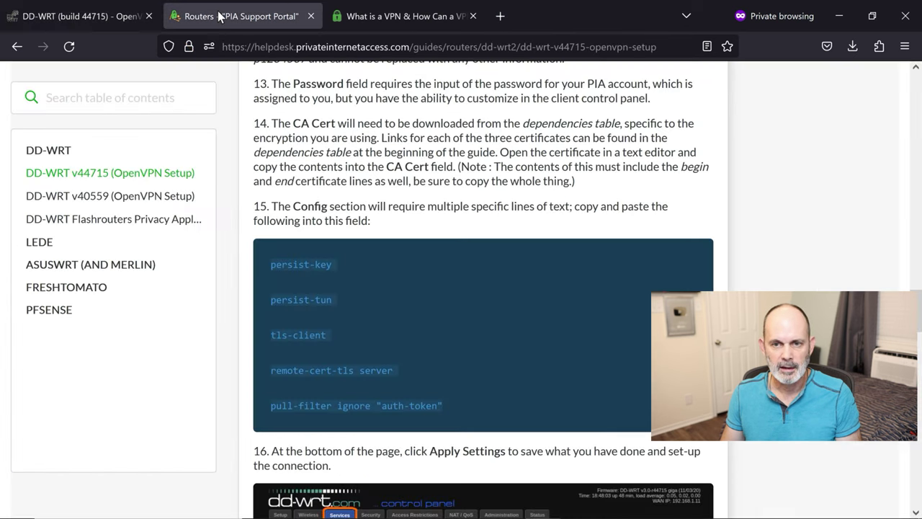
scroll(374, 142, down, 2)
scroll(374, 144, down, 10)
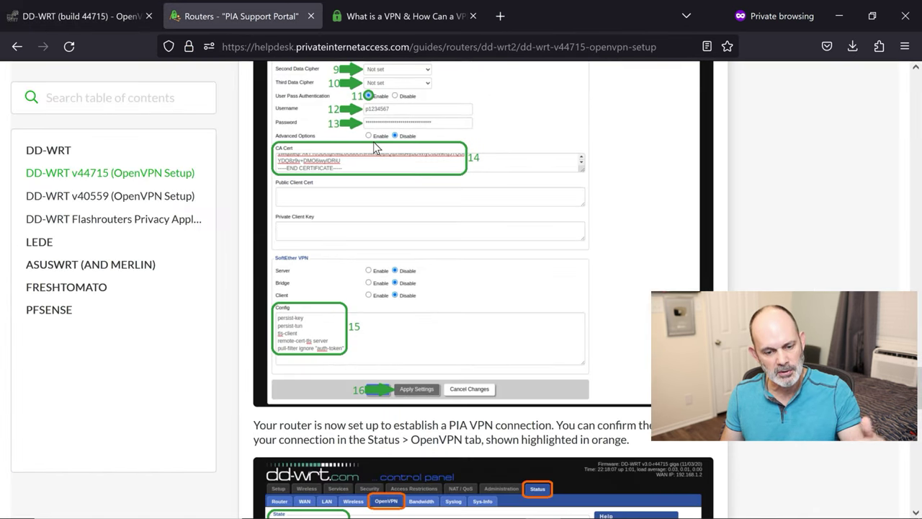
scroll(374, 148, down, 6)
scroll(374, 148, up, 8)
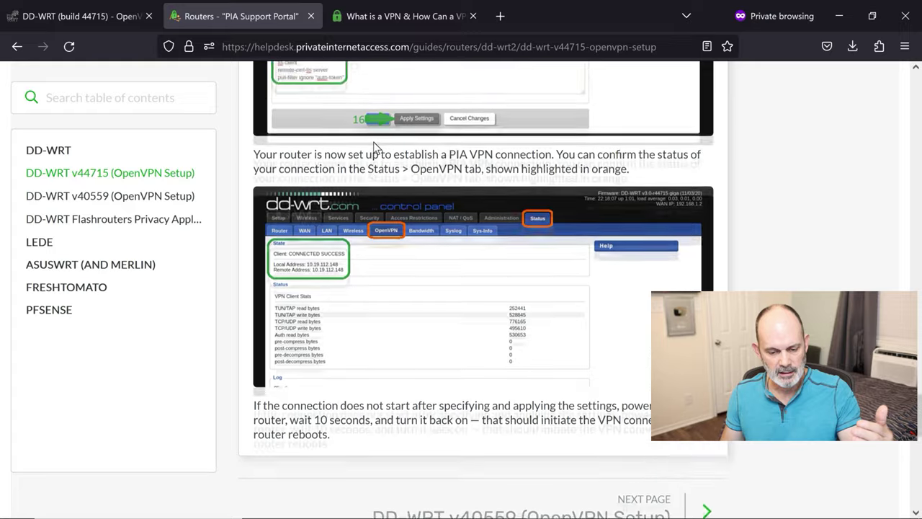
scroll(374, 148, down, 10)
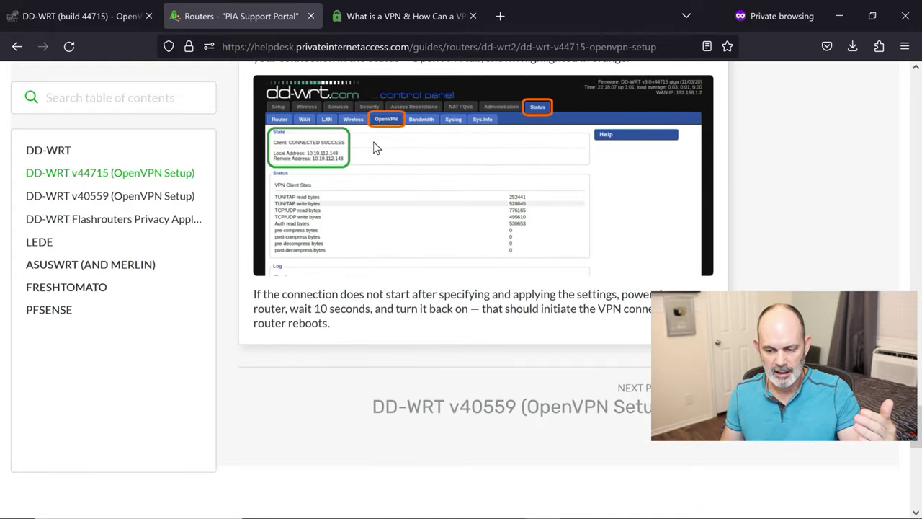
scroll(374, 148, up, 20)
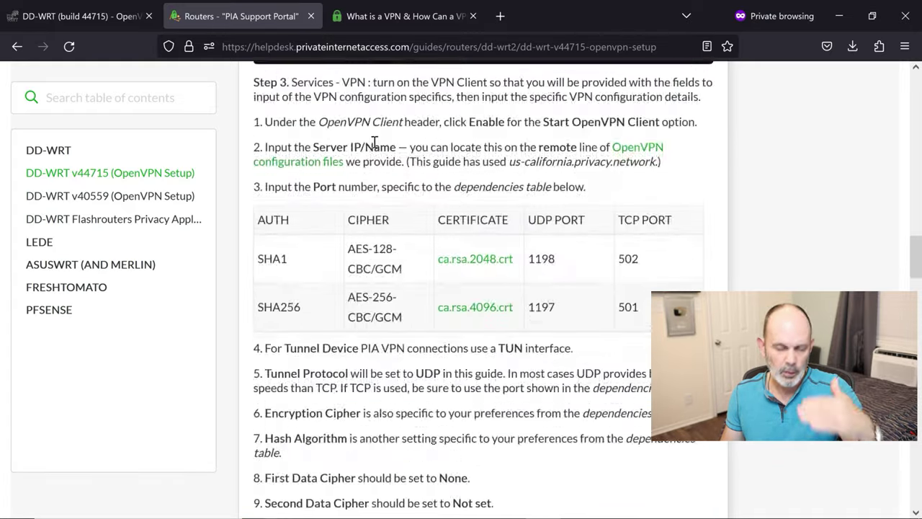
scroll(374, 148, up, 8)
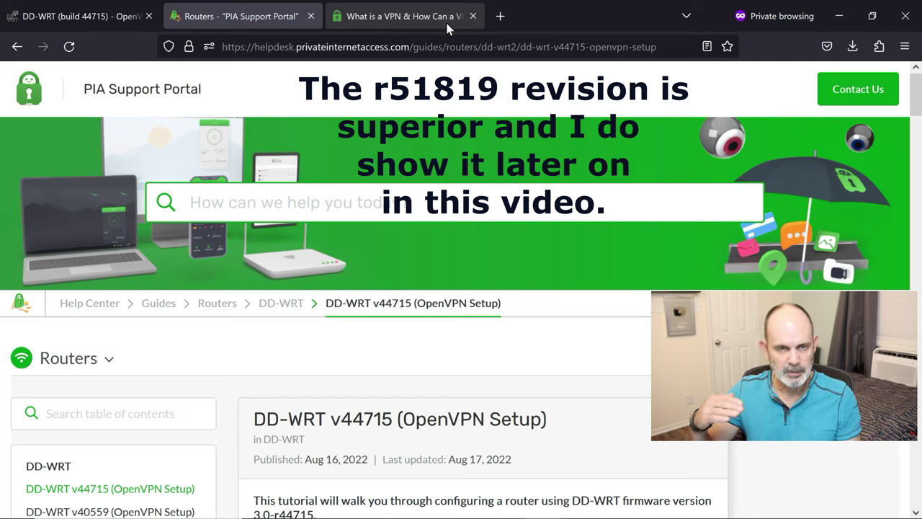
click(500, 16)
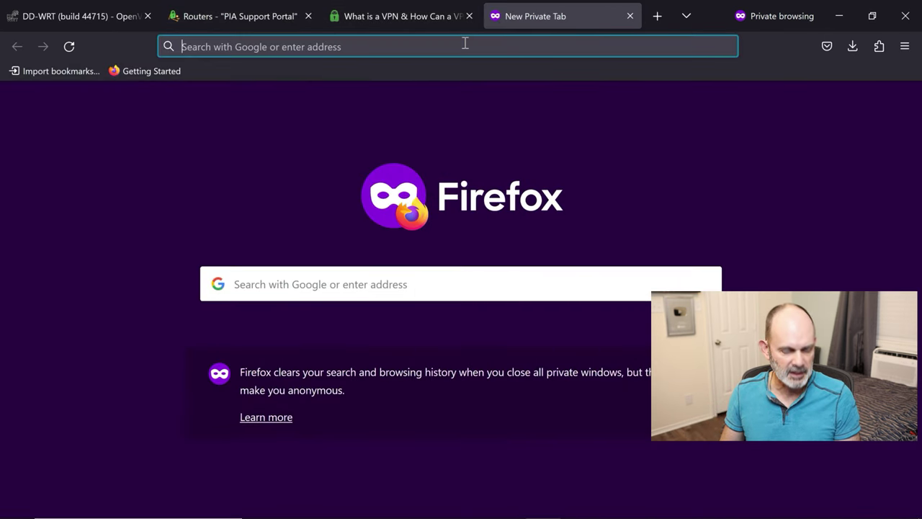
Load ipleak.net and review its results: IP 181.214.93.163 in Texas, 14 DNS servers.
text(iplea)
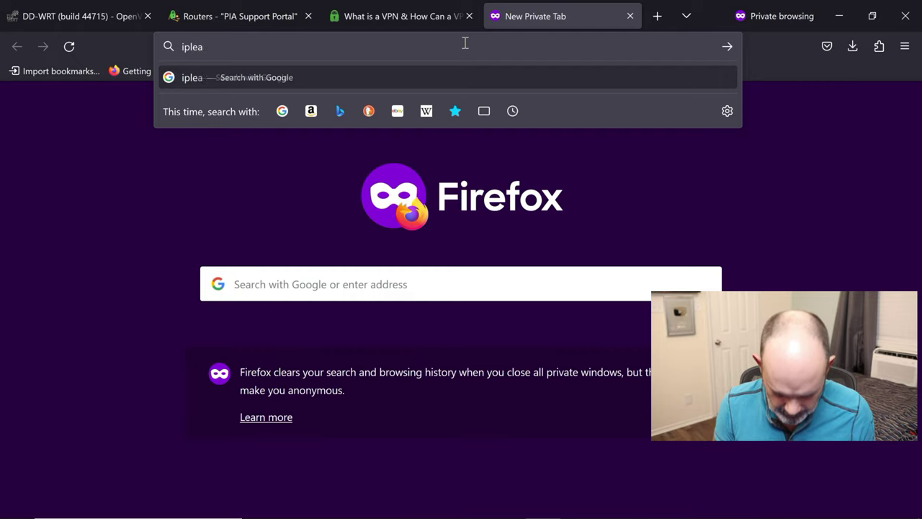
text(k.net)
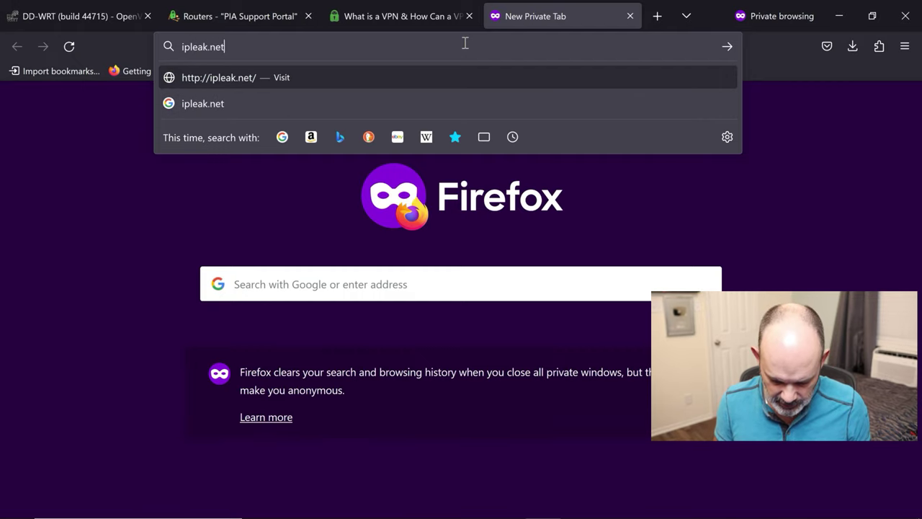
key(Return)
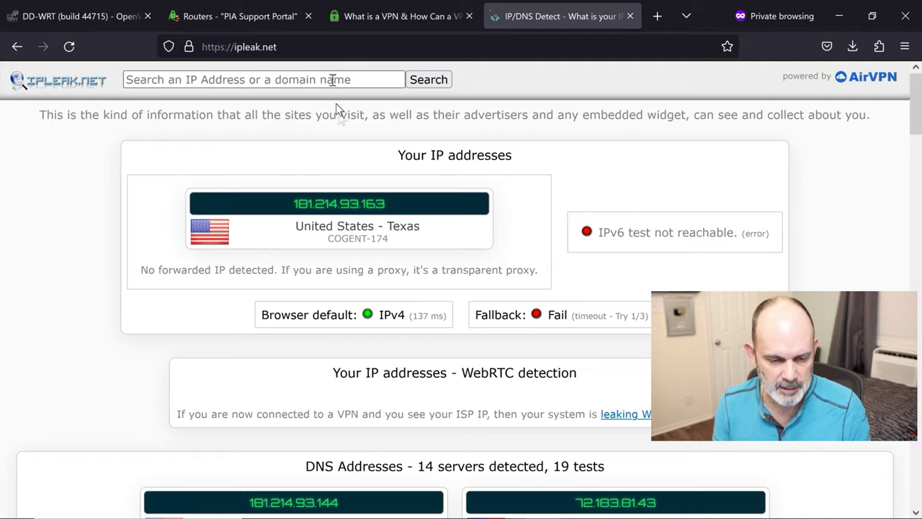
scroll(576, 288, down, 2)
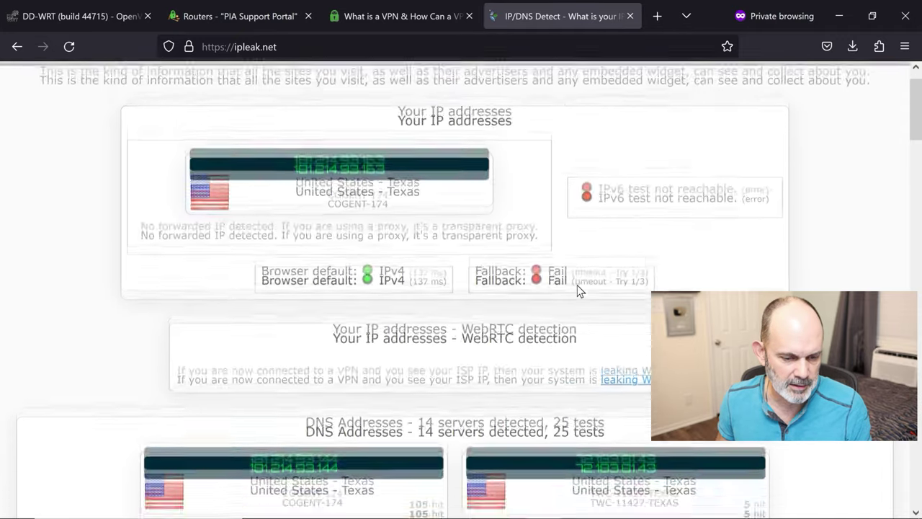
scroll(577, 286, up, 3)
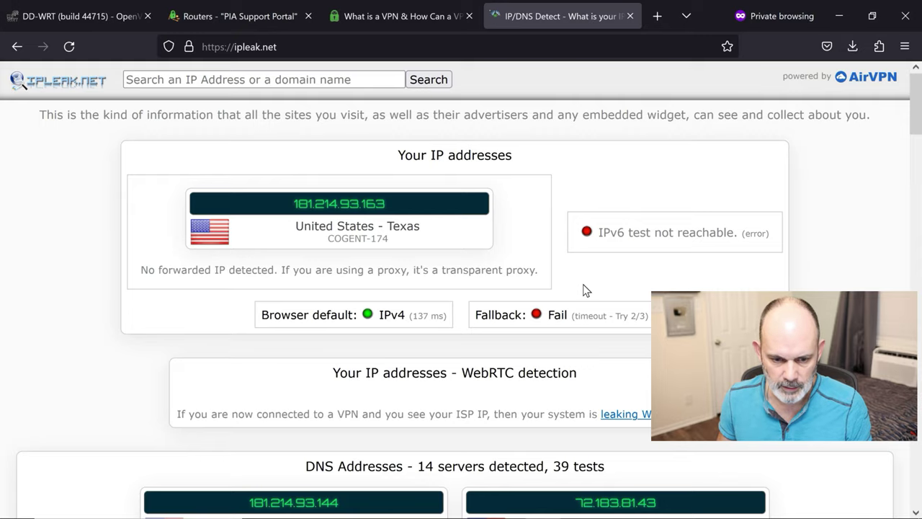
scroll(345, 243, down, 1)
scroll(346, 243, down, 8)
scroll(347, 245, up, 4)
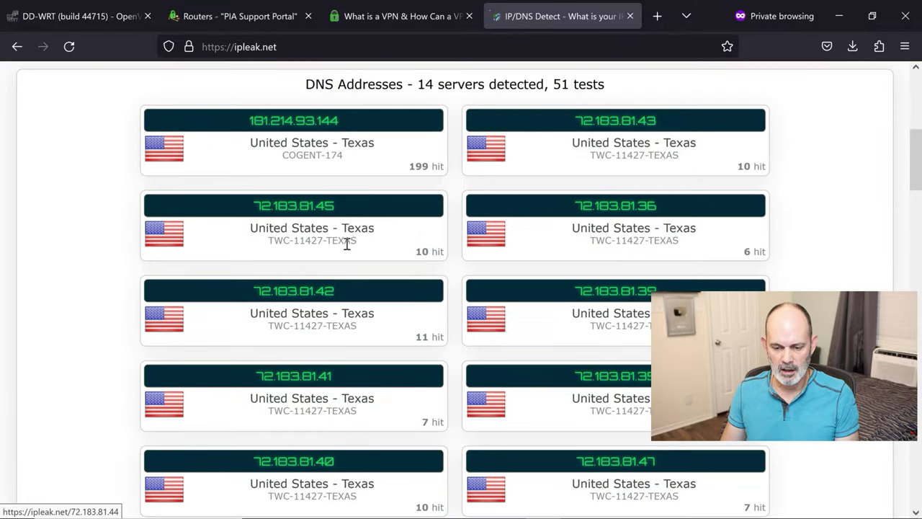
scroll(347, 245, up, 5)
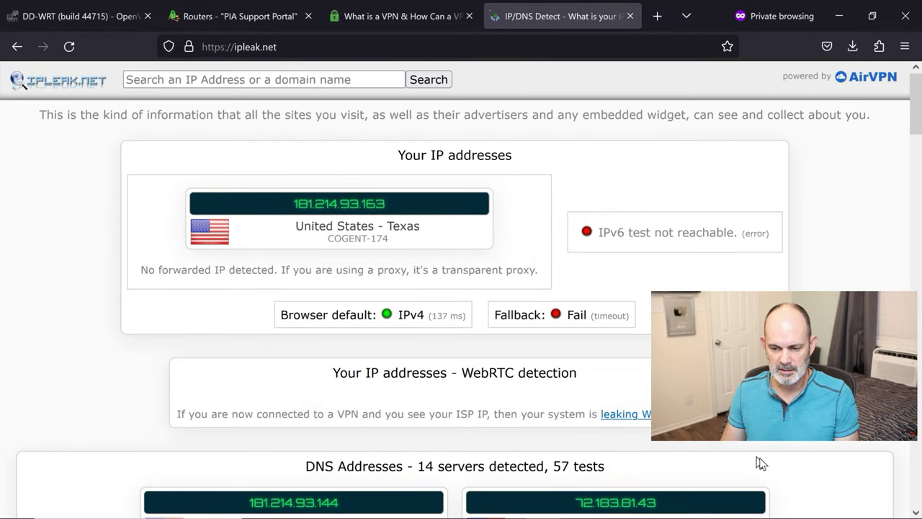
scroll(763, 441, down, 3)
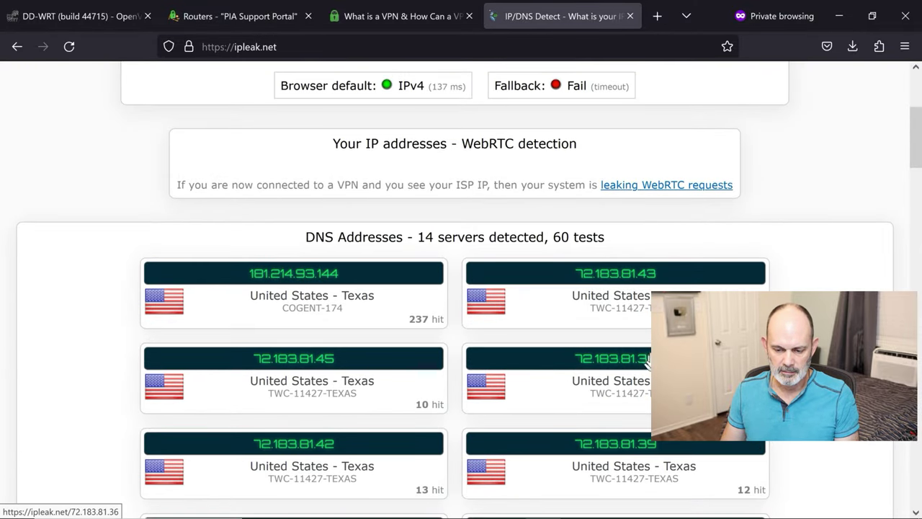
scroll(646, 363, up, 3)
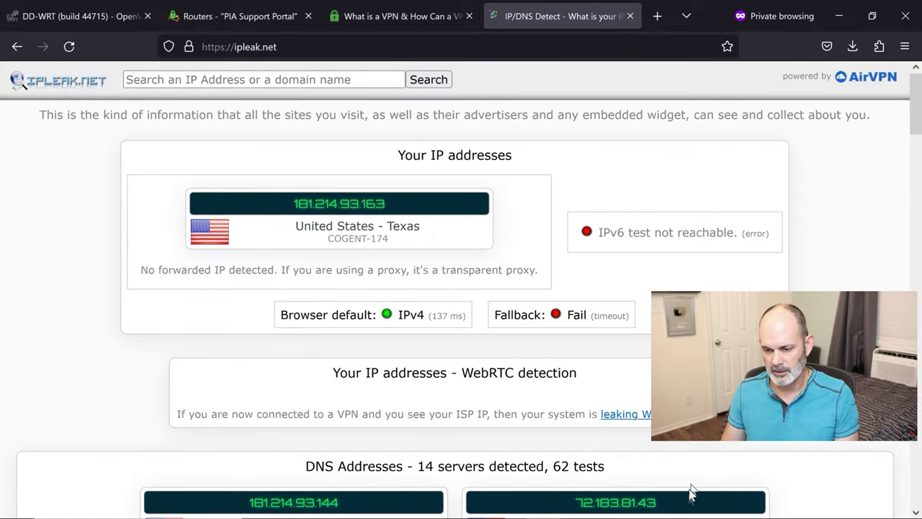
scroll(690, 493, down, 1)
scroll(689, 488, down, 1)
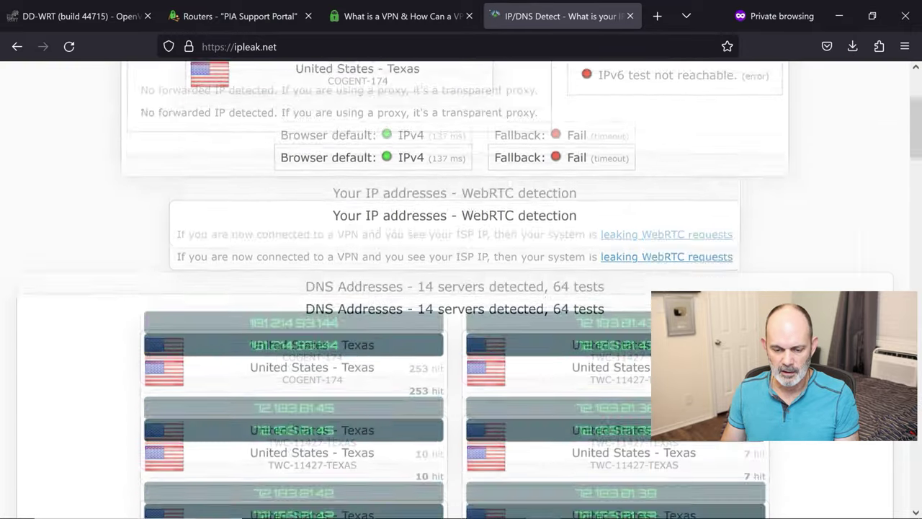
scroll(461, 288, up, 3)
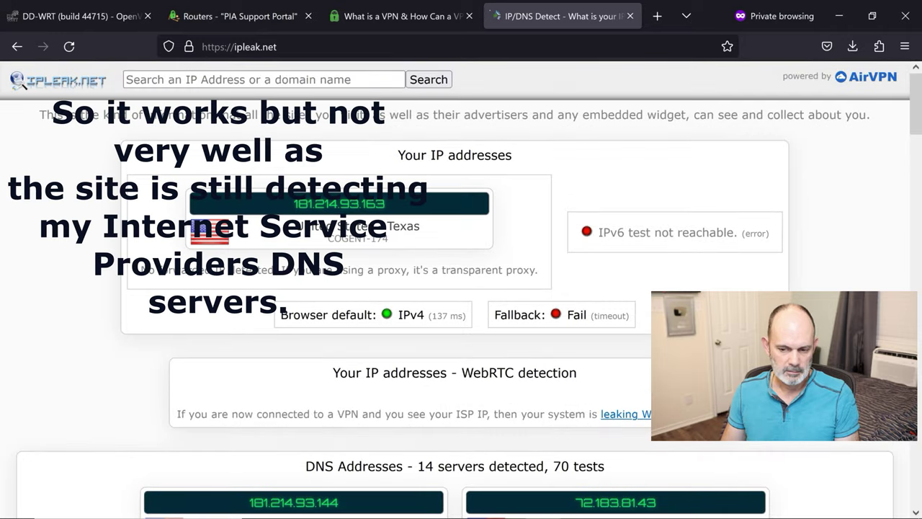
scroll(749, 389, down, 2)
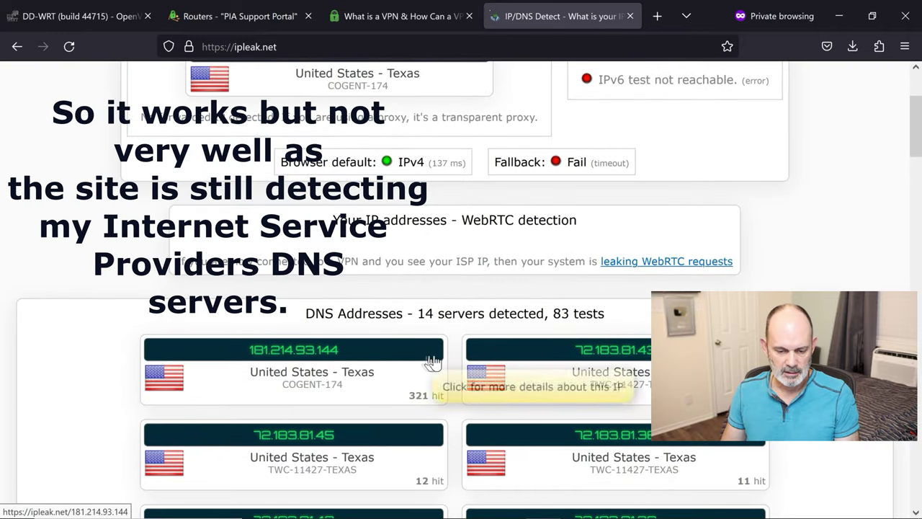
scroll(382, 371, up, 1)
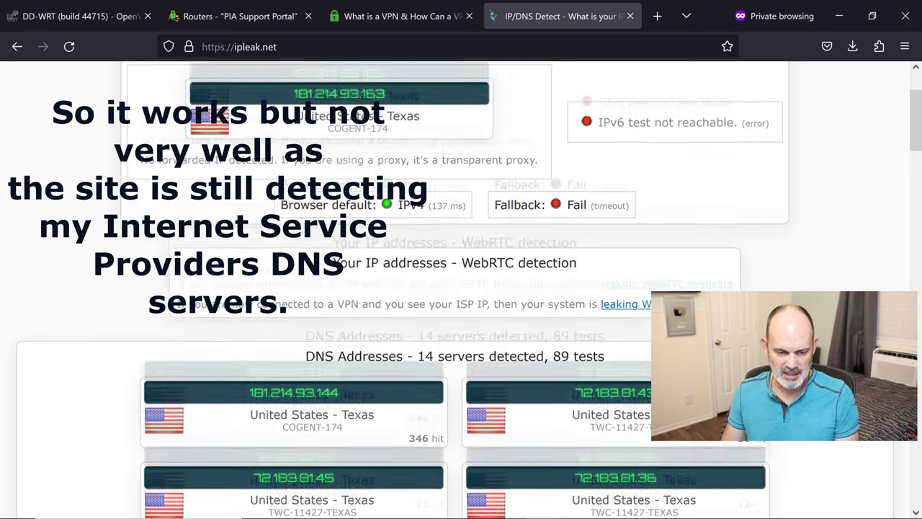
scroll(461, 289, up, 1)
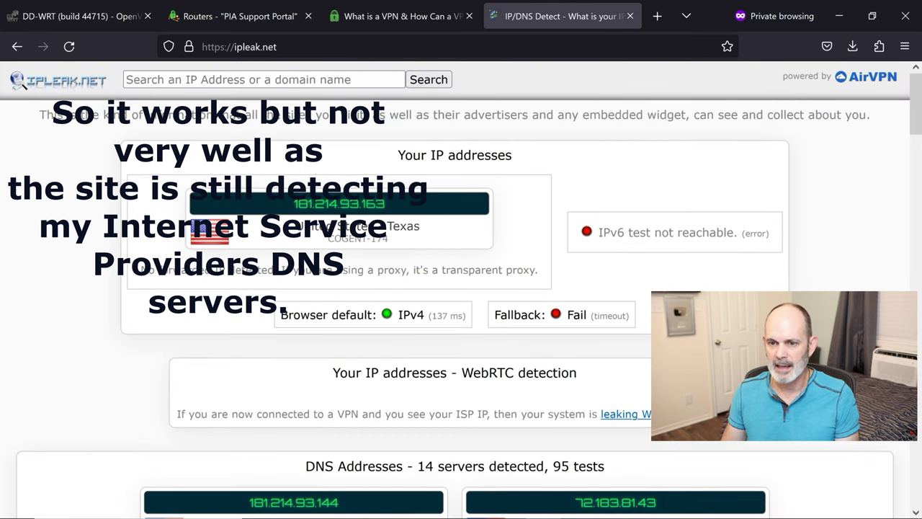
scroll(461, 289, down, 3)
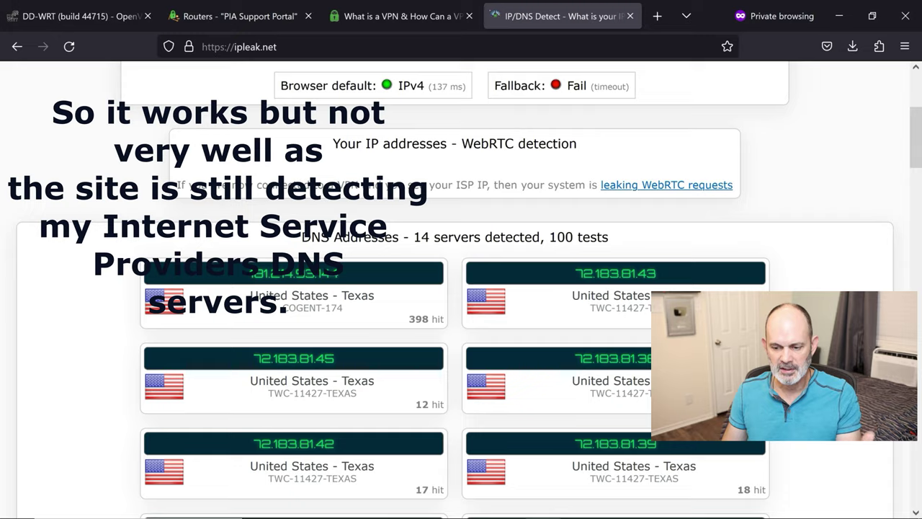
scroll(461, 288, down, 5)
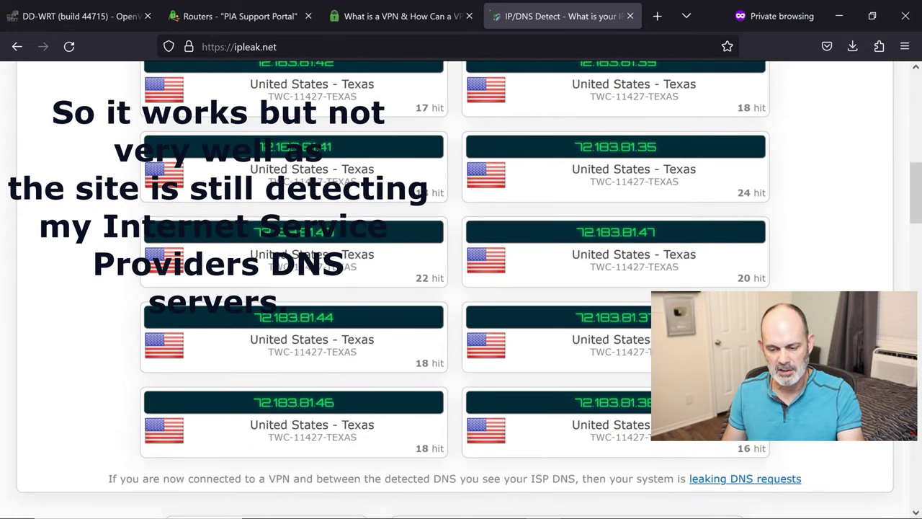
scroll(461, 288, up, 1)
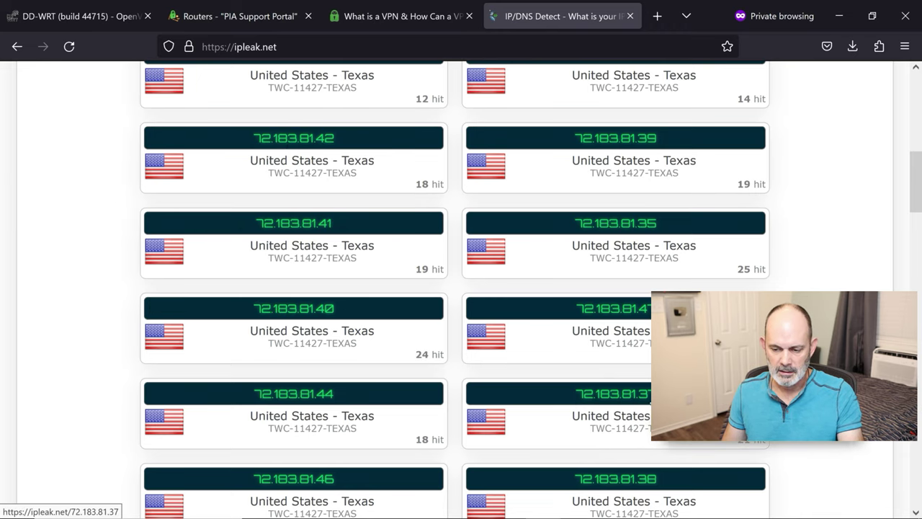
scroll(612, 393, up, 4)
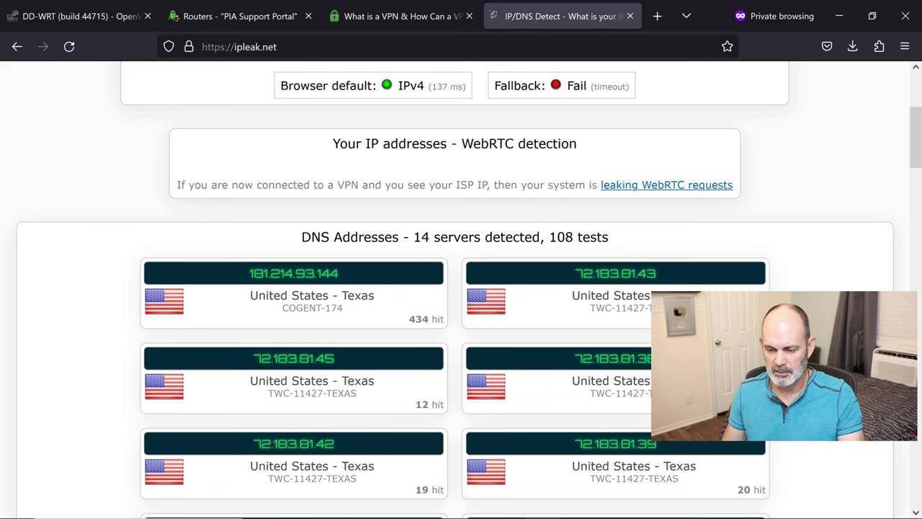
scroll(461, 288, up, 1)
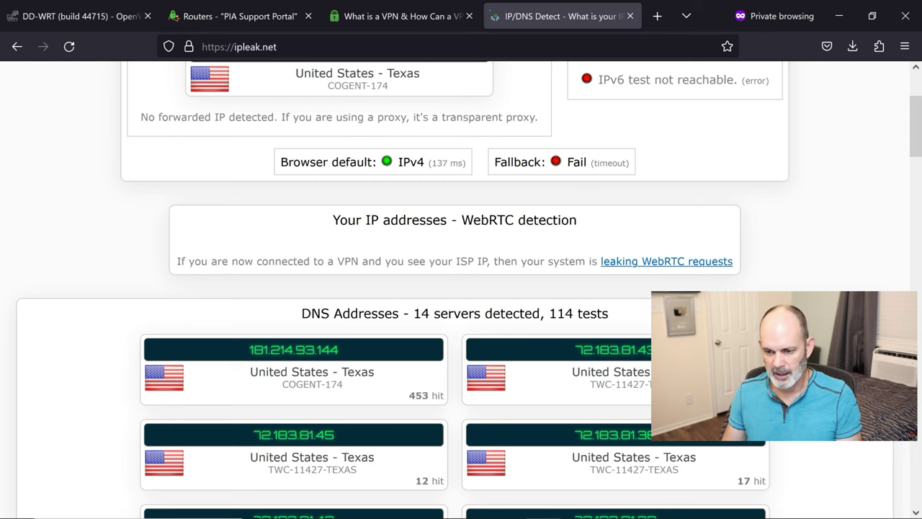
scroll(461, 288, up, 2)
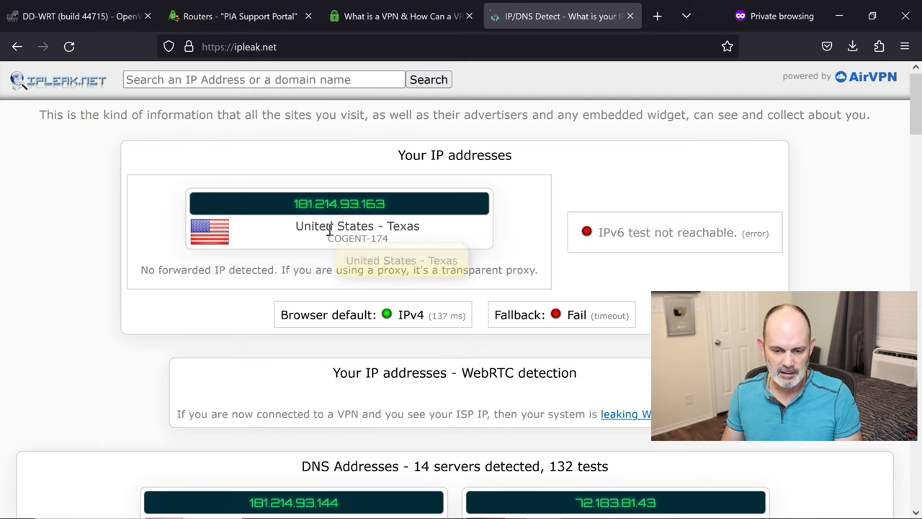
Check the IP details (181.214.93.163, COGENT-174, Dallas, Texas), then return to the DD-WRT tab.
scroll(473, 436, down, 1)
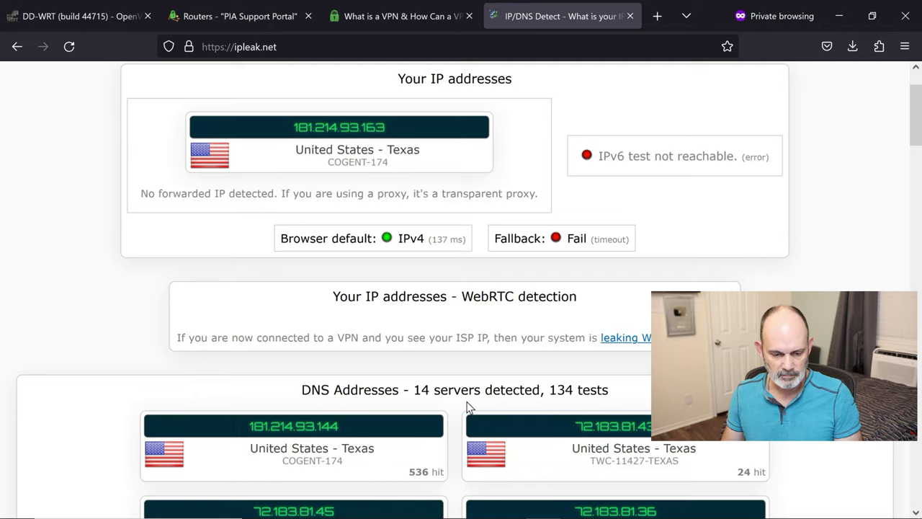
scroll(468, 408, up, 2)
scroll(570, 383, down, 5)
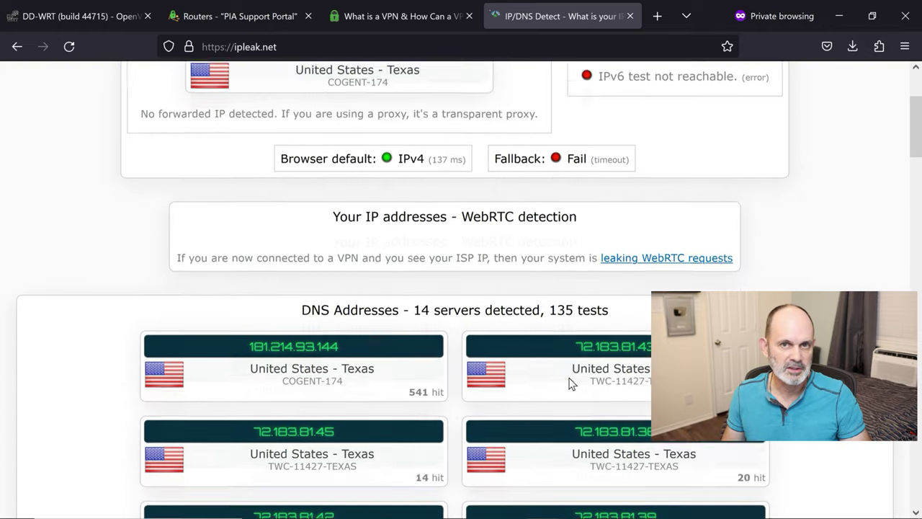
scroll(571, 384, down, 9)
scroll(566, 386, up, 3)
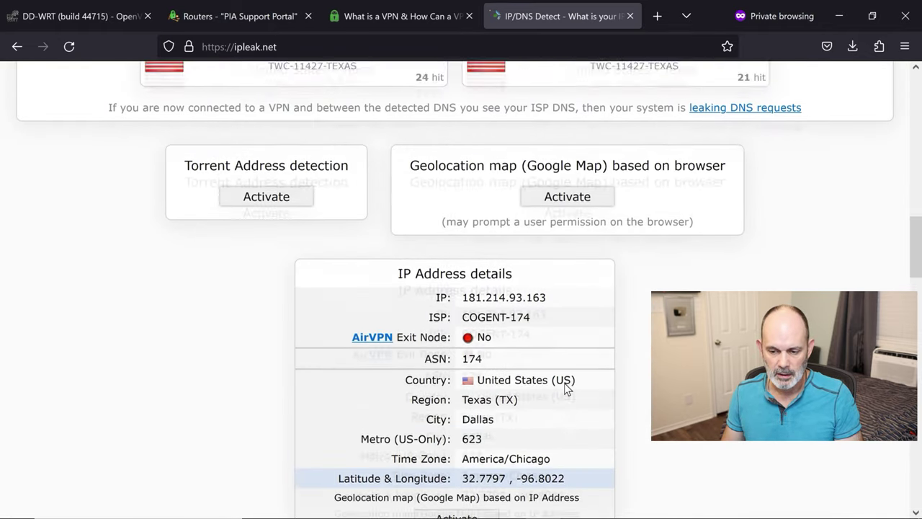
scroll(565, 385, down, 4)
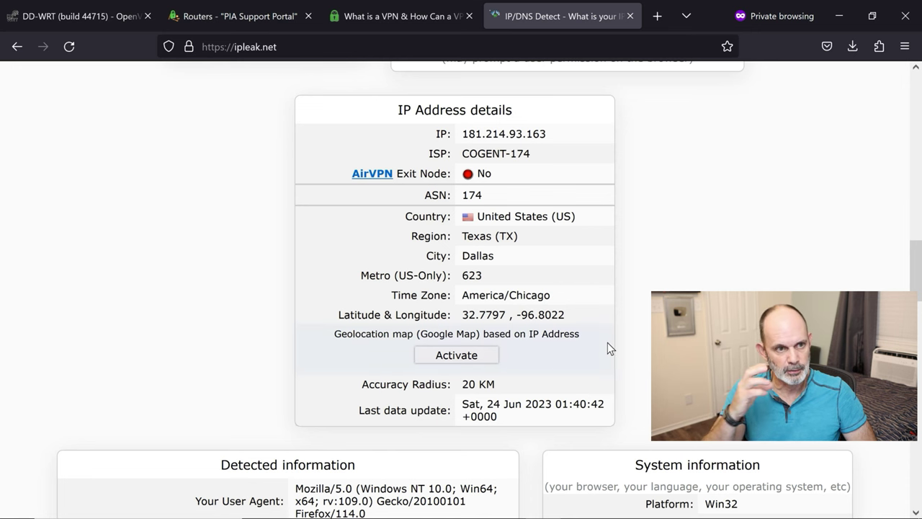
click(77, 22)
Go to DD-WRT's Services > VPN page, then bring the us_texas.ovpn notes forward in Notepad.
click(213, 117)
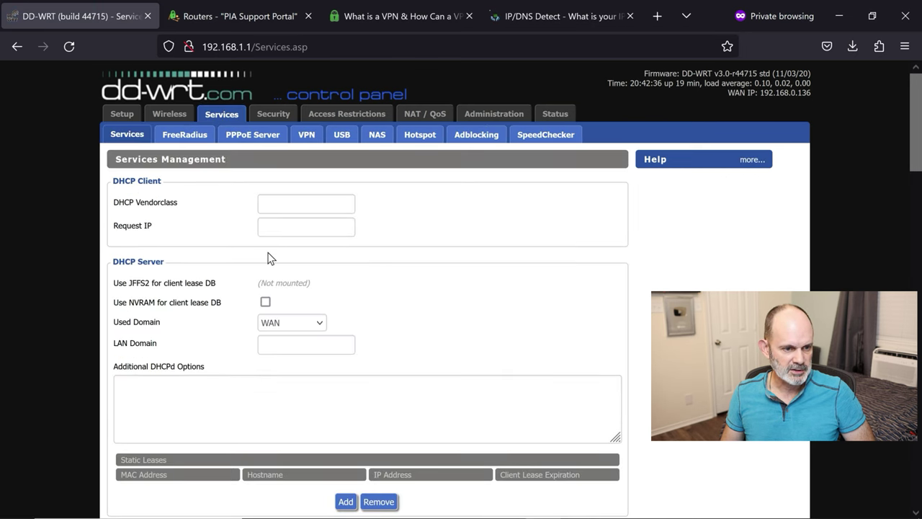
scroll(410, 263, down, 2)
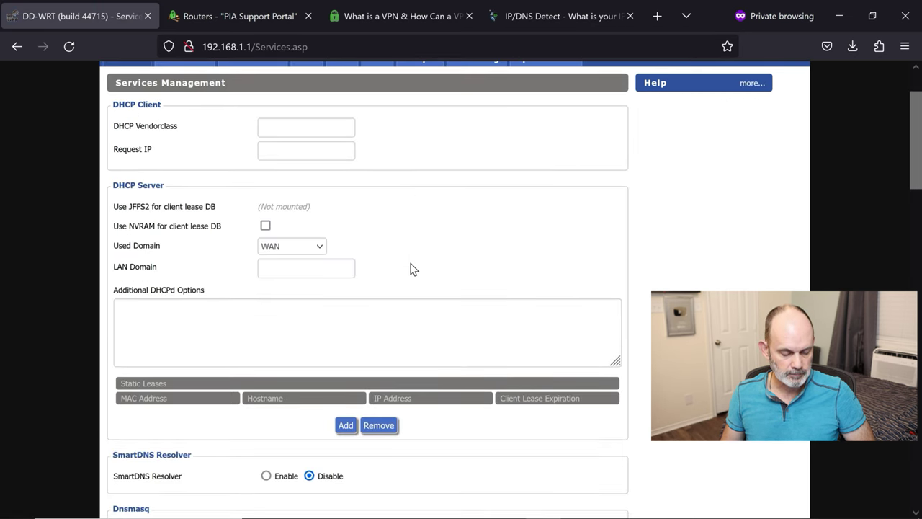
scroll(410, 269, down, 1)
scroll(412, 266, up, 3)
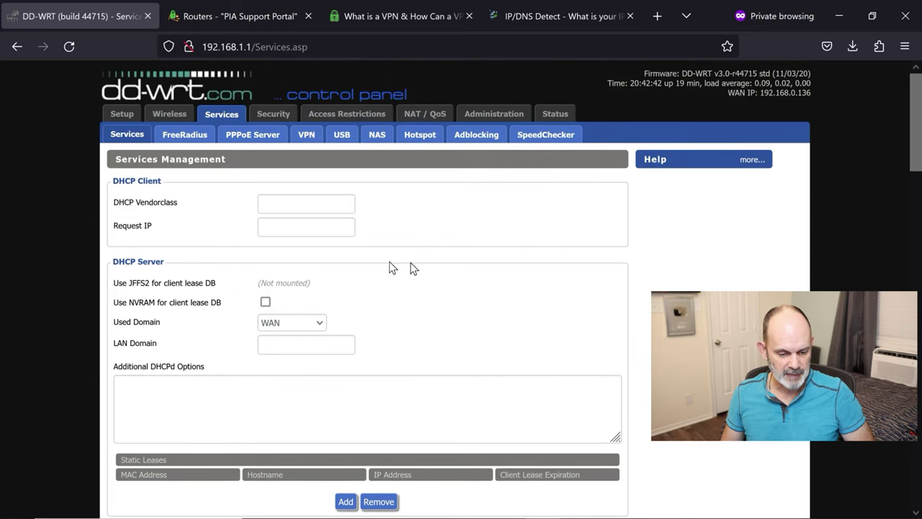
click(307, 134)
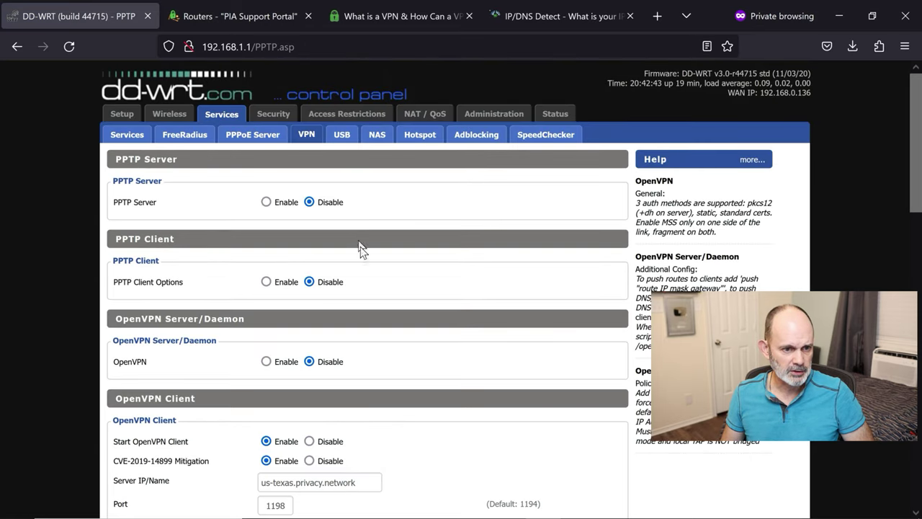
scroll(352, 387, down, 1)
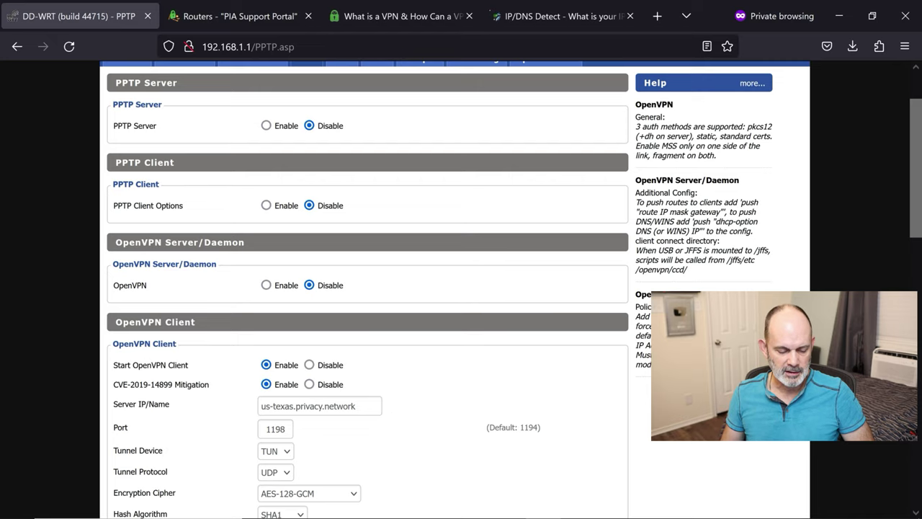
mouse_move(360, 518)
click(445, 511)
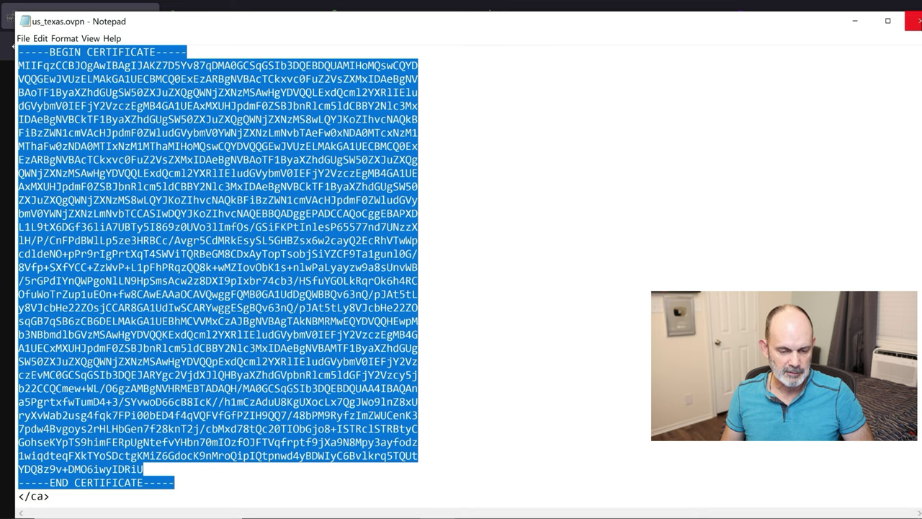
Open uk_london.ovpn from the openvpn folder in Notepad.
click(915, 21)
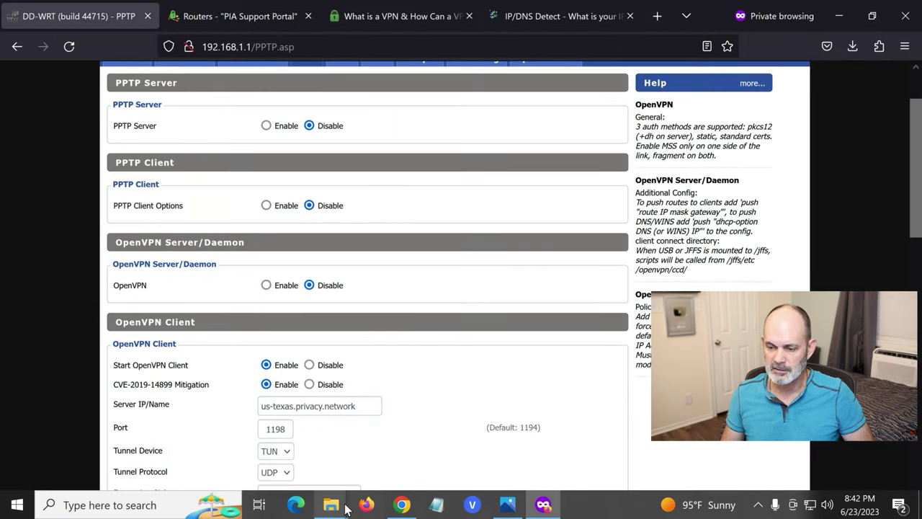
click(331, 504)
click(402, 464)
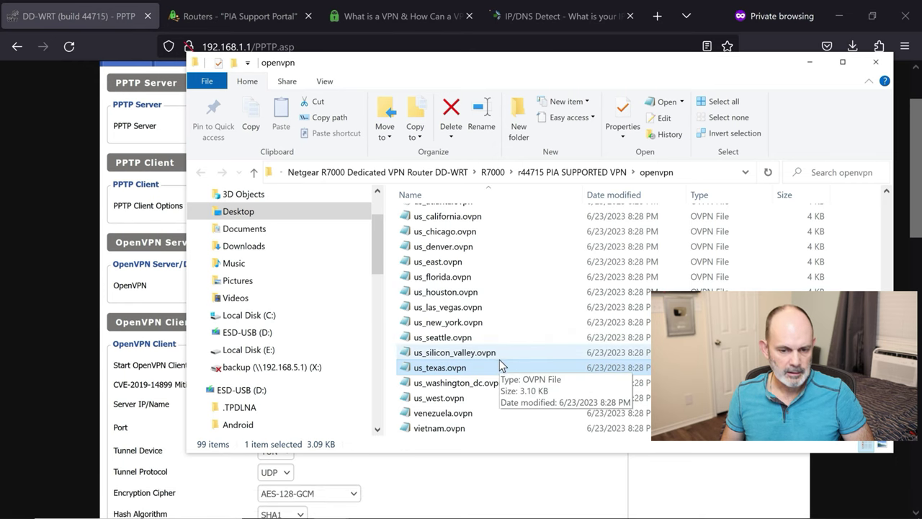
scroll(492, 323, up, 1)
scroll(497, 321, up, 2)
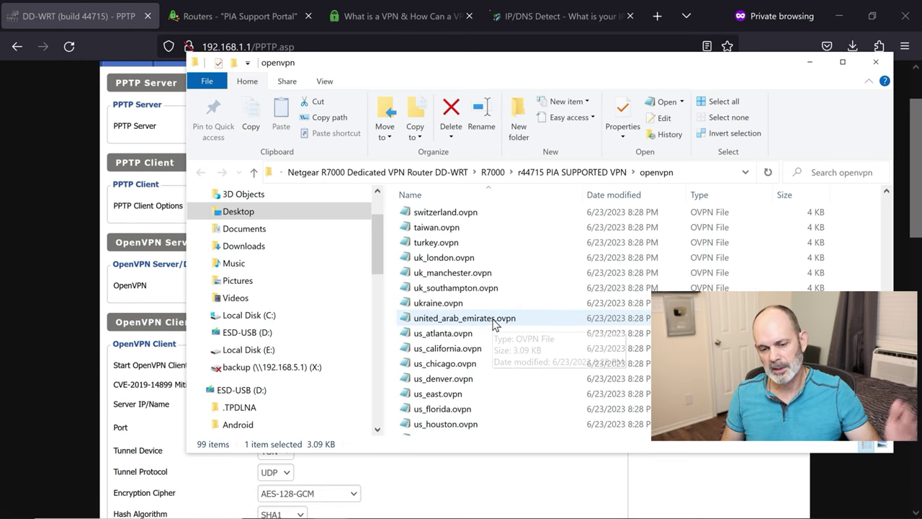
click(439, 261)
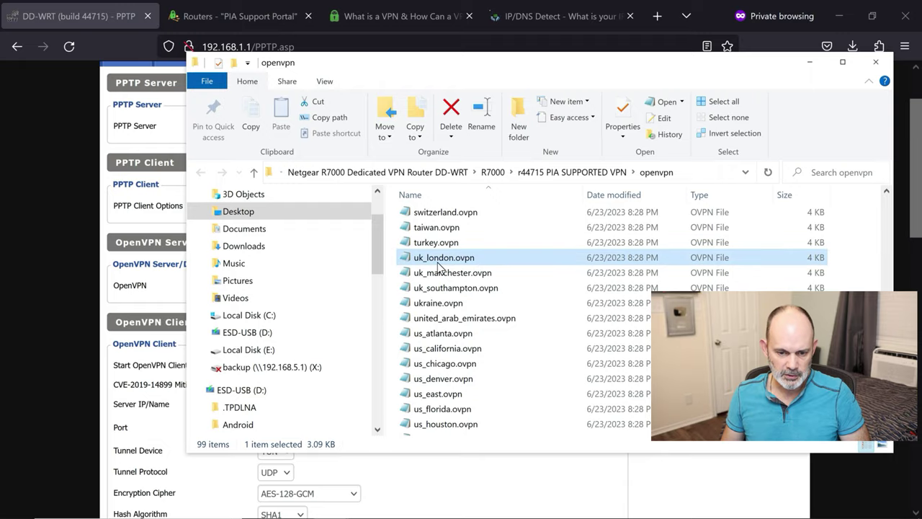
double_click(441, 261)
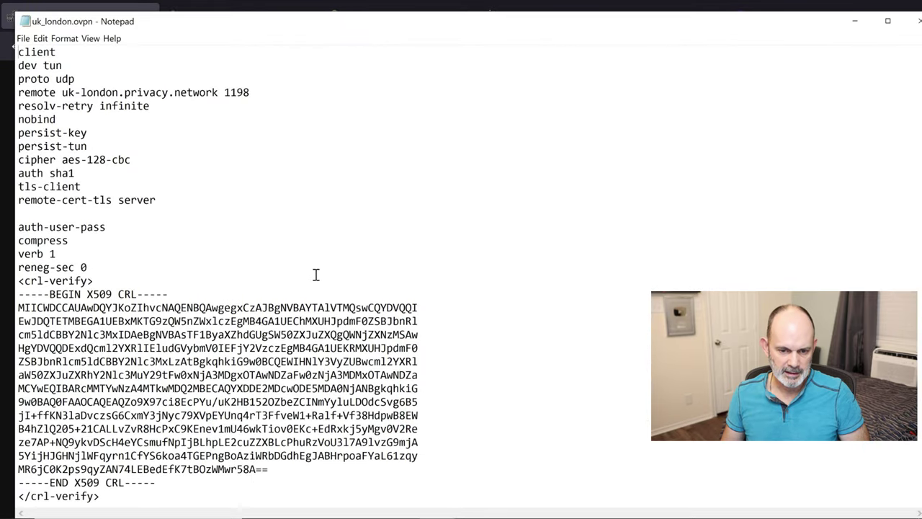
Copy the remote host uk-london.privacy.network and paste it into DD-WRT's Server IP/Name field.
scroll(316, 274, down, 7)
scroll(315, 274, down, 4)
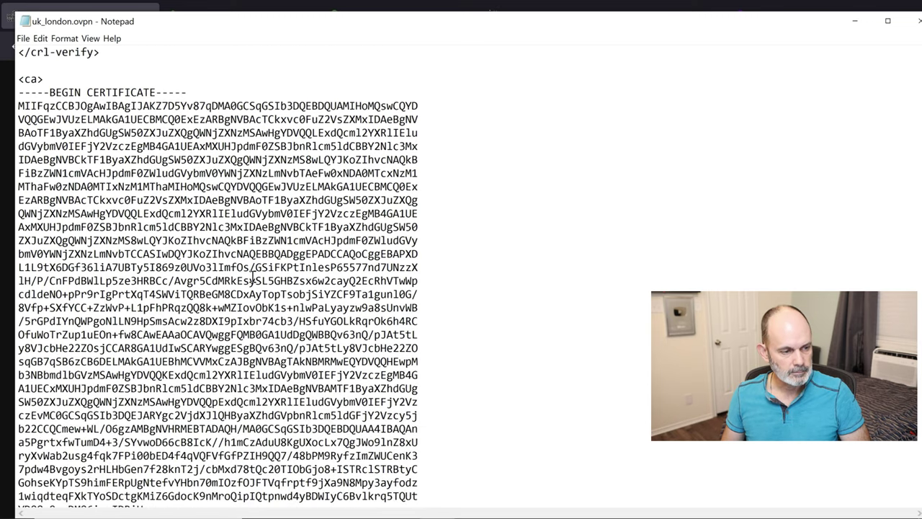
scroll(252, 278, up, 11)
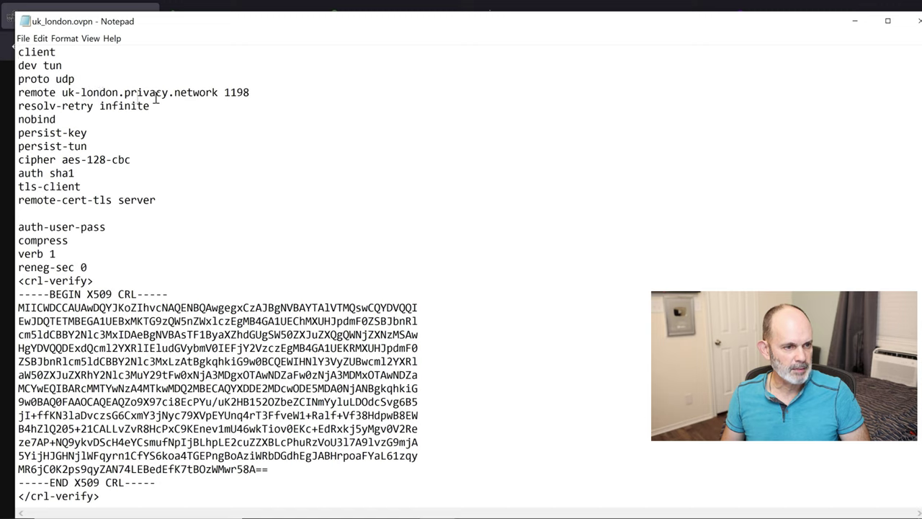
drag(62, 93, 220, 95)
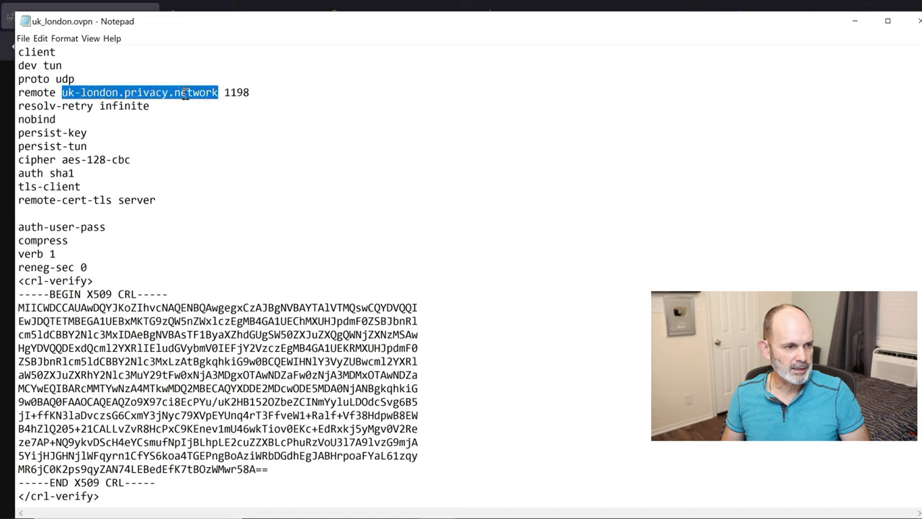
right_click(185, 94)
click(211, 132)
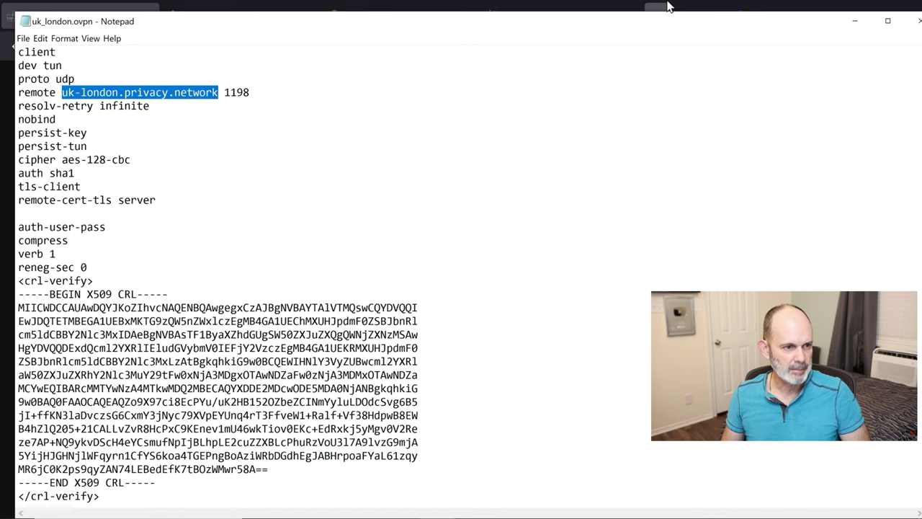
click(855, 21)
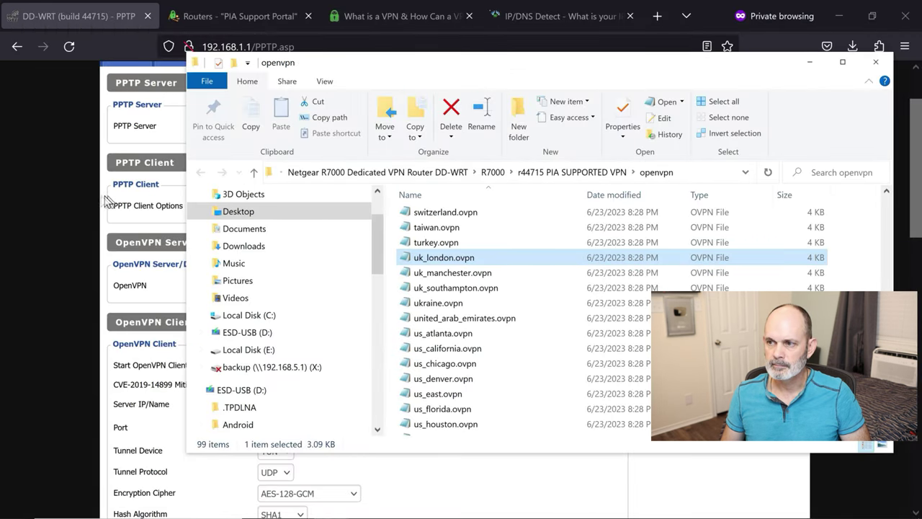
click(67, 193)
triple_click(298, 406)
key(ctrl+v)
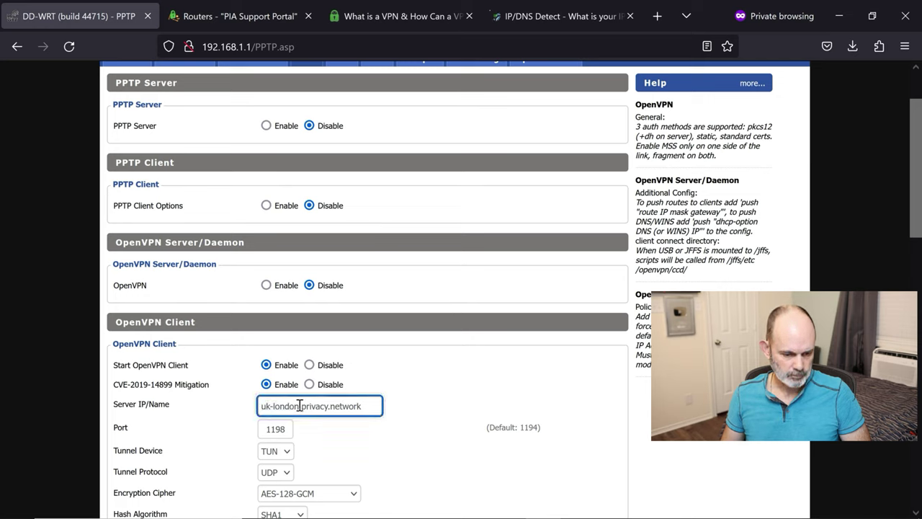
click(282, 429)
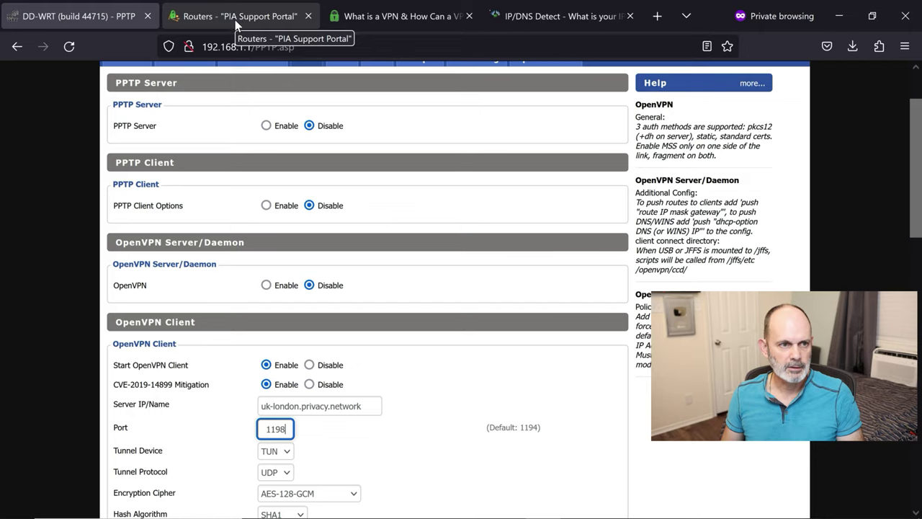
click(436, 506)
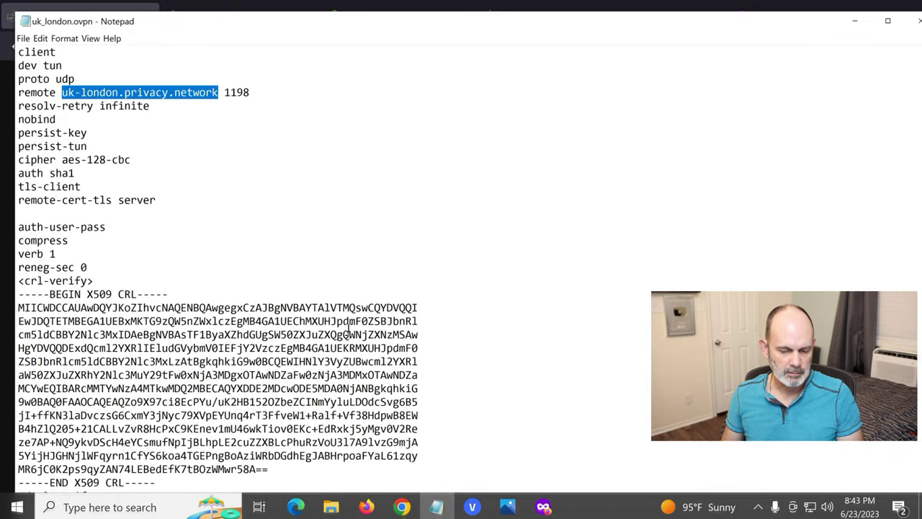
Copy uk_london.ovpn's CA certificate block, BEGIN to END CERTIFICATE, then minimize Notepad.
scroll(191, 301, down, 5)
scroll(191, 301, down, 3)
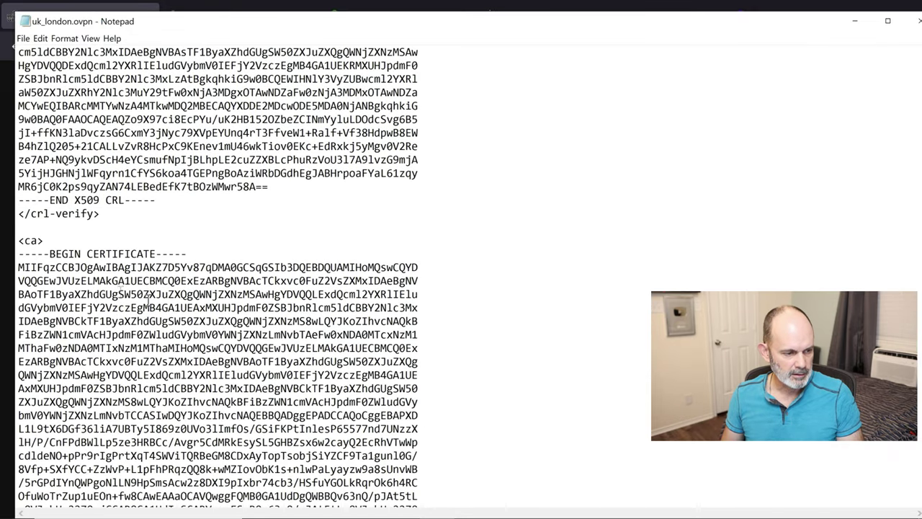
drag(17, 254, 176, 446)
right_click(193, 376)
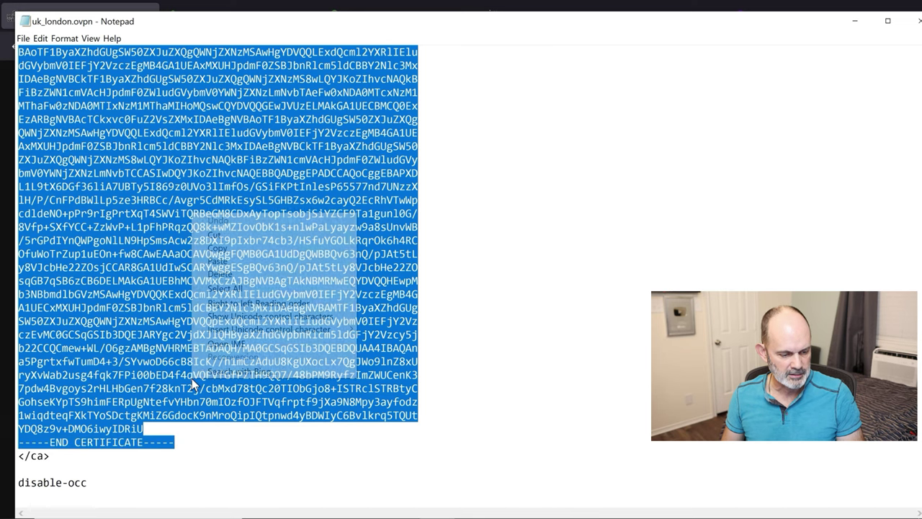
click(218, 248)
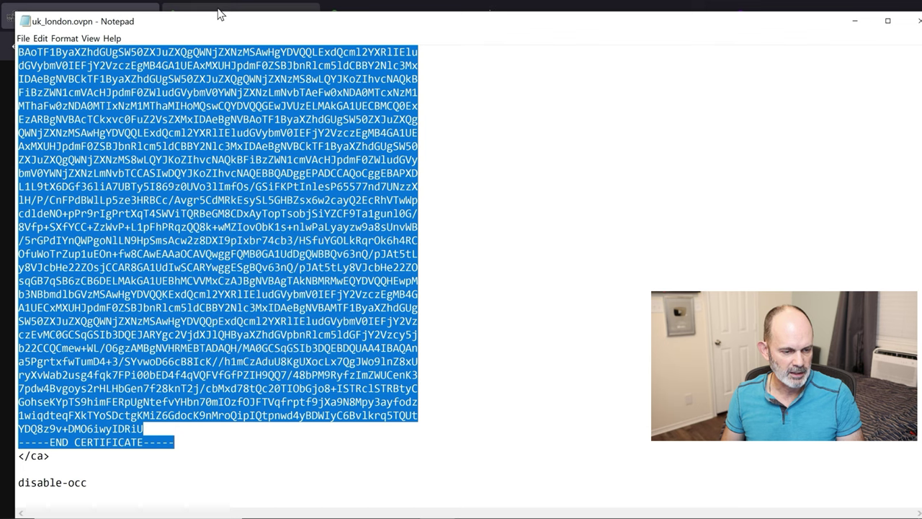
click(856, 21)
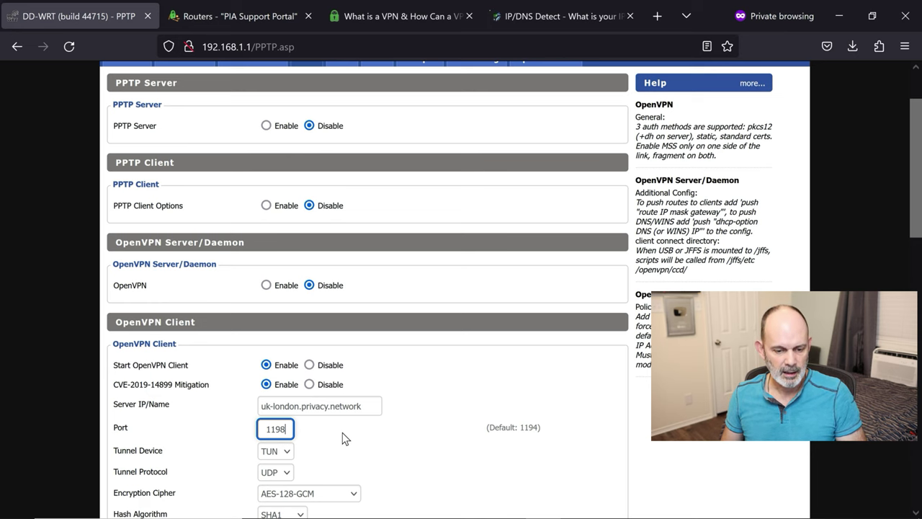
Select all of the CA Cert field's contents and paste the copied certificate over them.
scroll(342, 432, down, 1)
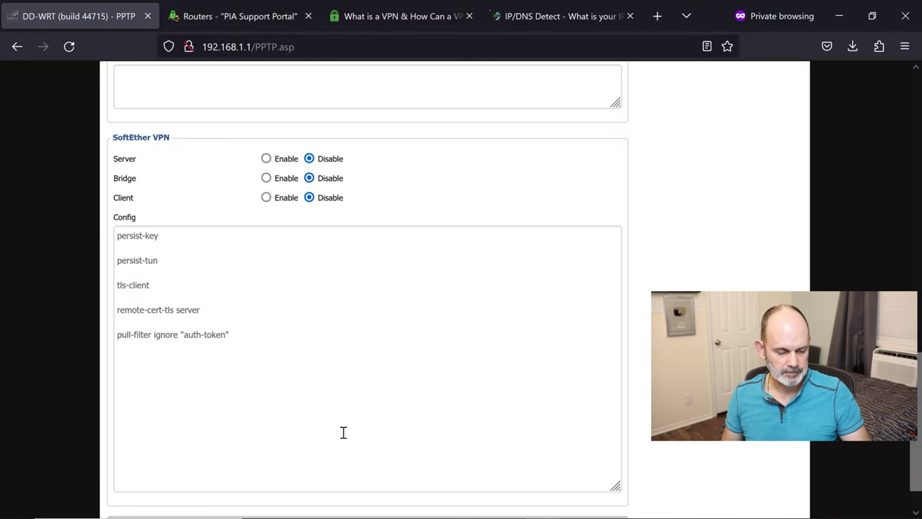
scroll(344, 432, up, 1)
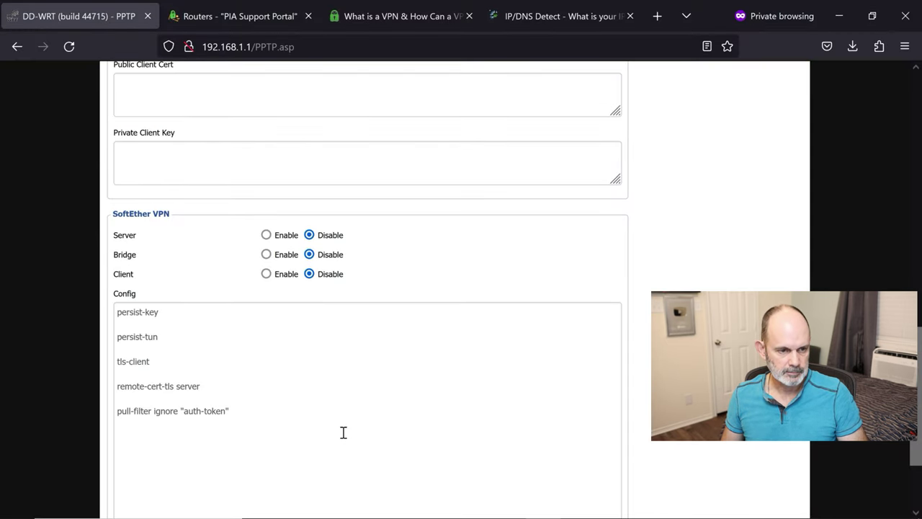
scroll(344, 432, up, 1)
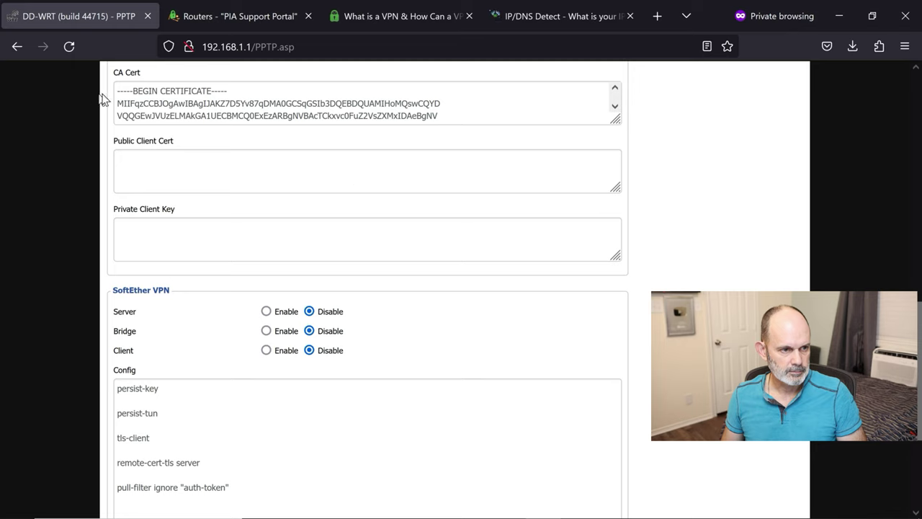
triple_click(119, 92)
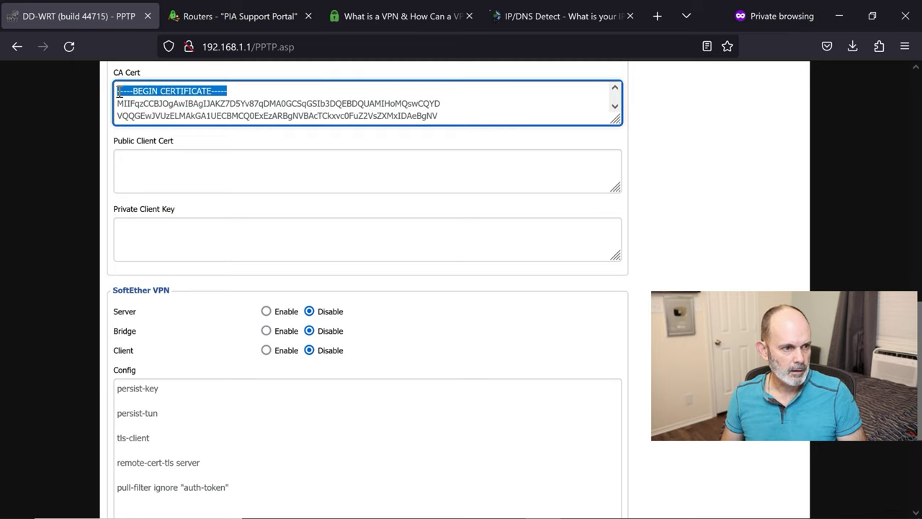
key(ctrl+a)
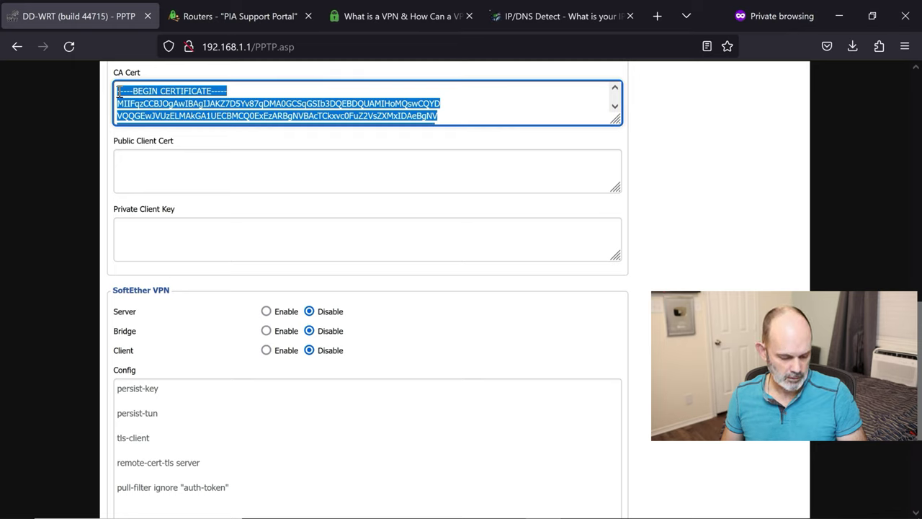
right_click(137, 99)
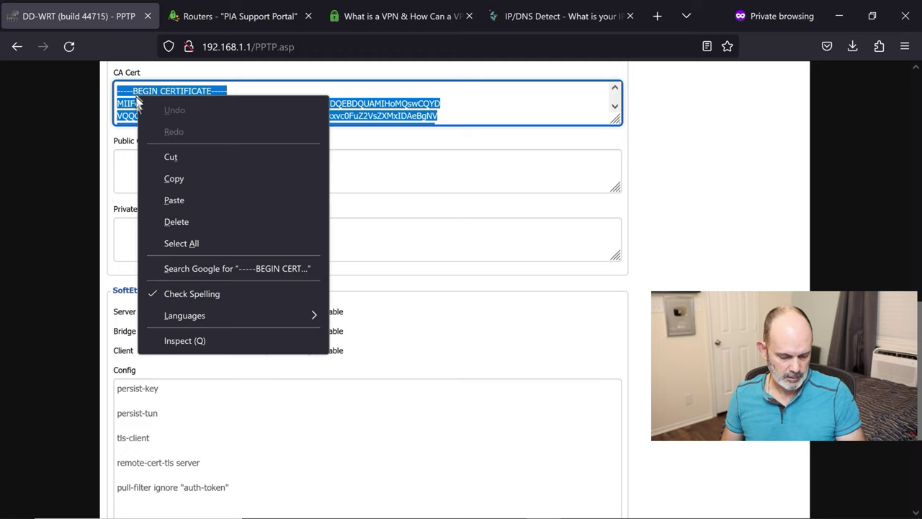
click(187, 202)
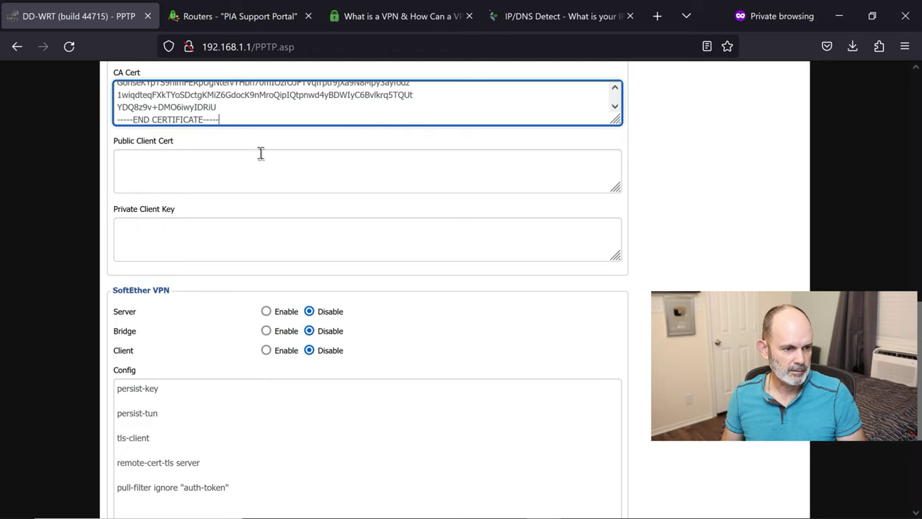
right_click(221, 107)
key(Escape)
drag(218, 120, 117, 120)
key(ctrl+a)
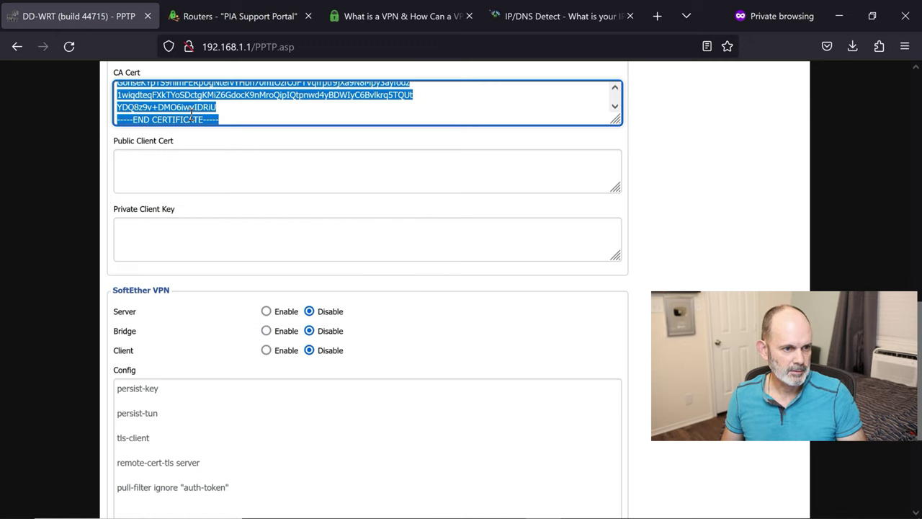
right_click(191, 118)
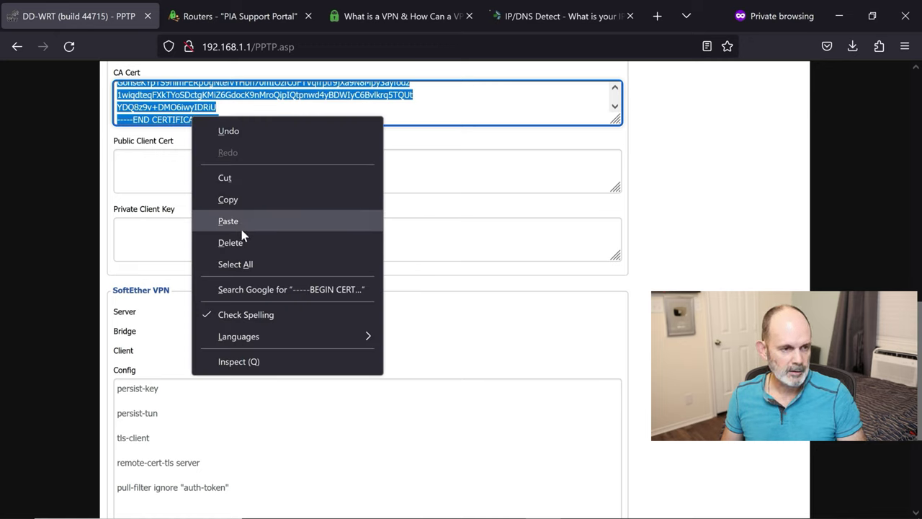
click(242, 228)
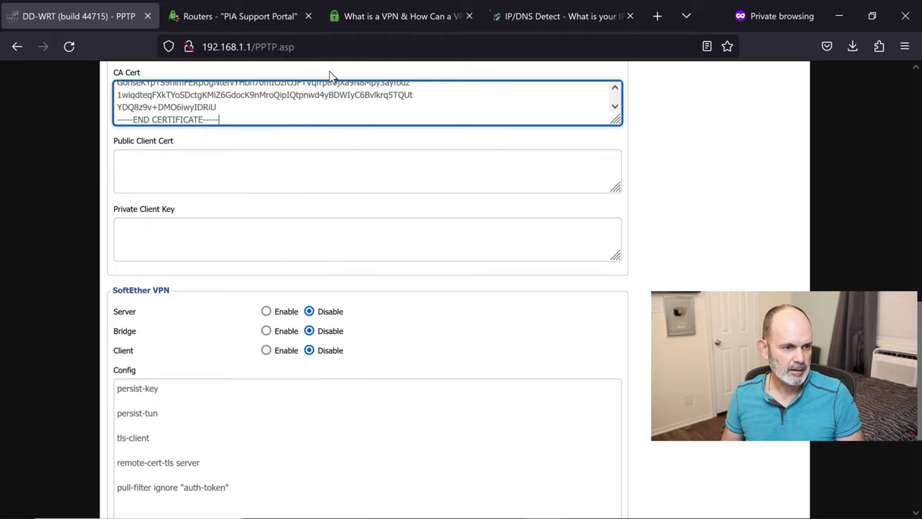
Recopy the uk_london.ovpn certificate from Notepad and paste it over the entire CA Cert field.
mouse_move(240, 516)
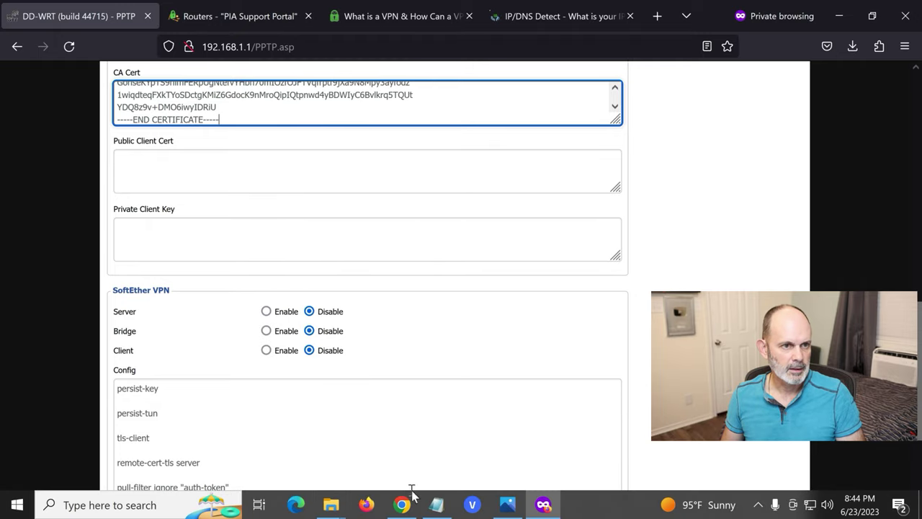
click(452, 510)
right_click(275, 311)
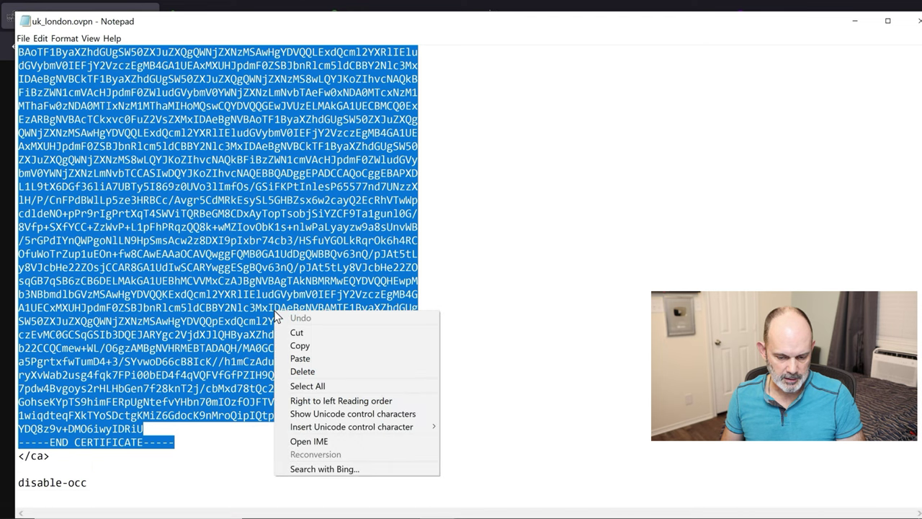
click(300, 346)
mouse_move(349, 509)
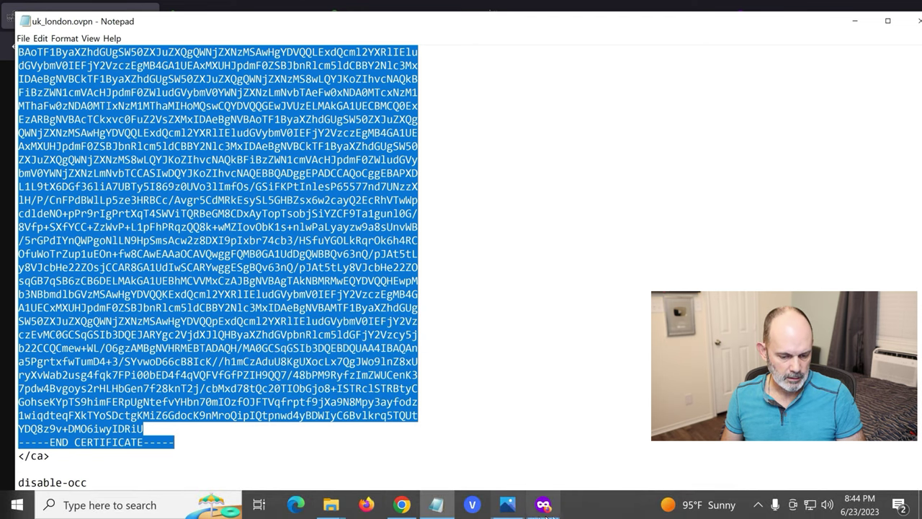
click(545, 506)
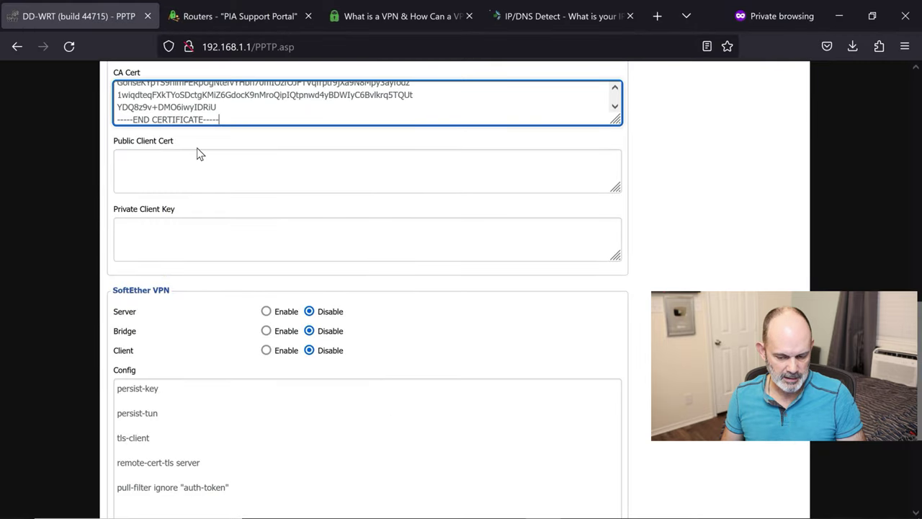
right_click(200, 88)
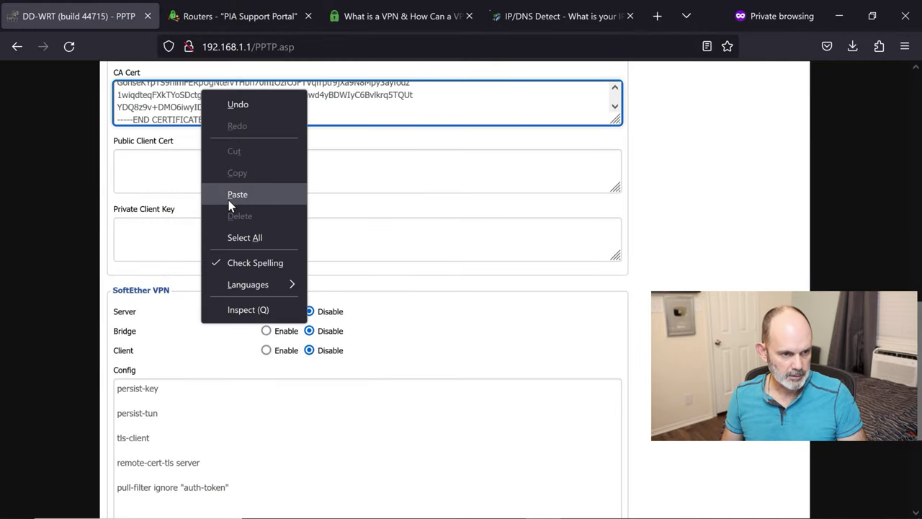
click(245, 238)
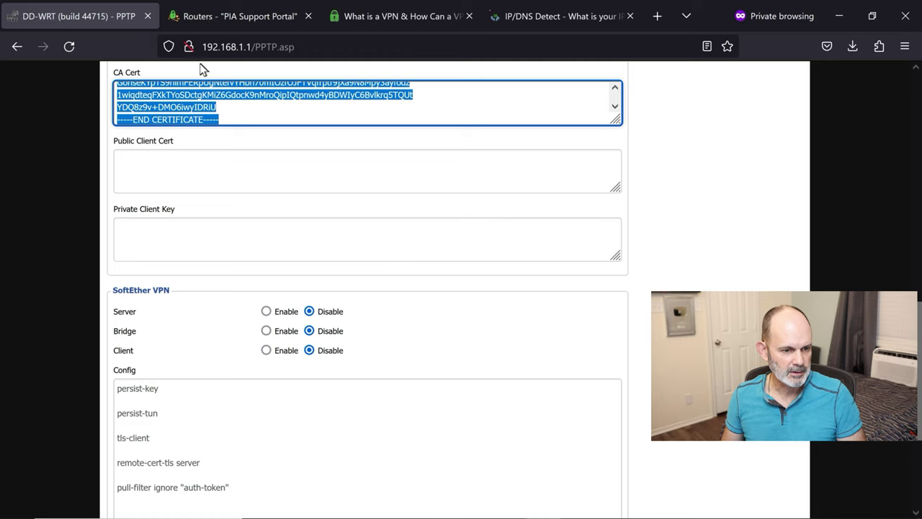
right_click(192, 89)
click(238, 194)
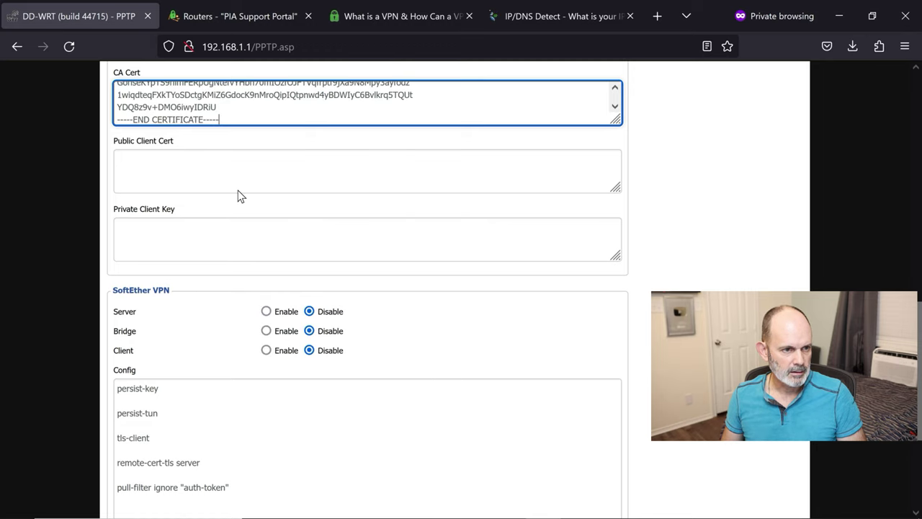
scroll(238, 462, down, 3)
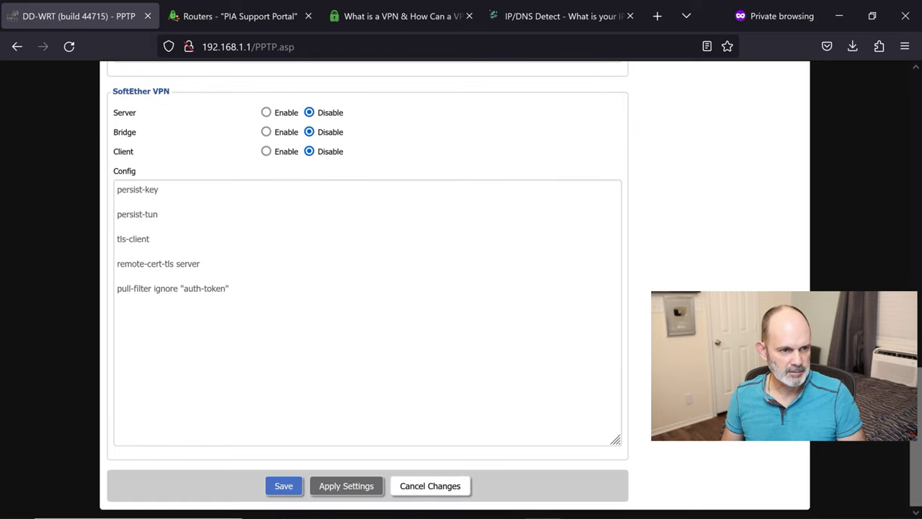
Save and apply the London OpenVPN client settings, then view the router's Status page.
click(296, 487)
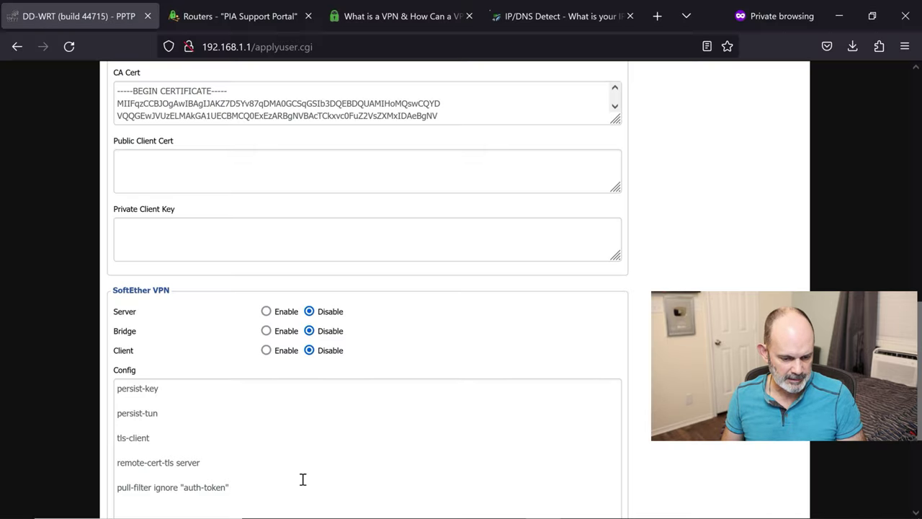
scroll(303, 479, down, 3)
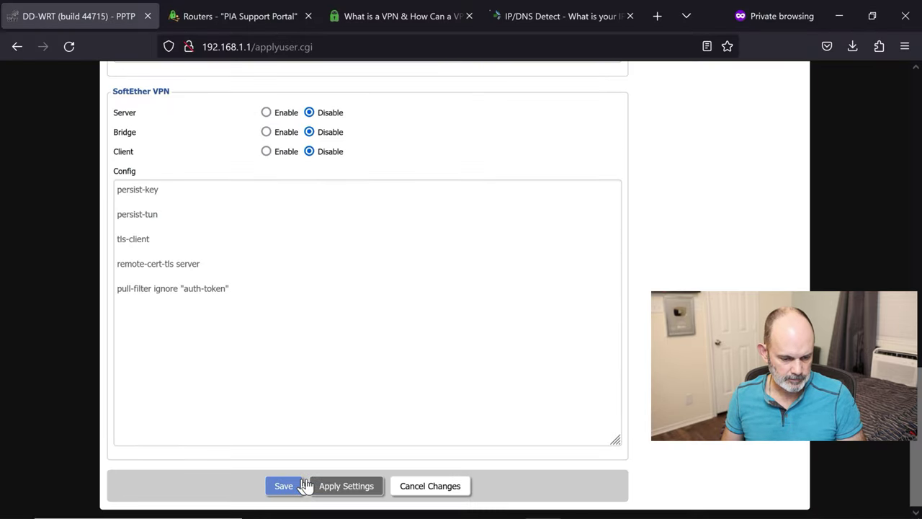
click(377, 490)
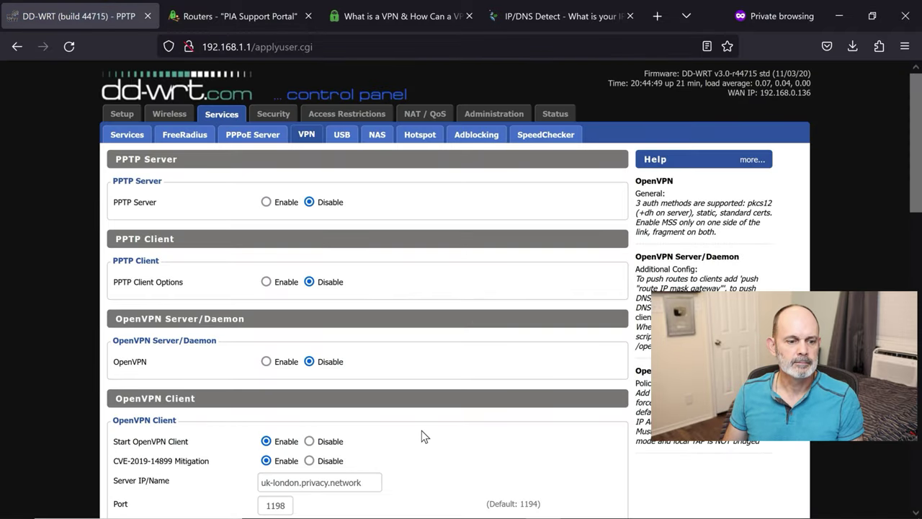
click(556, 114)
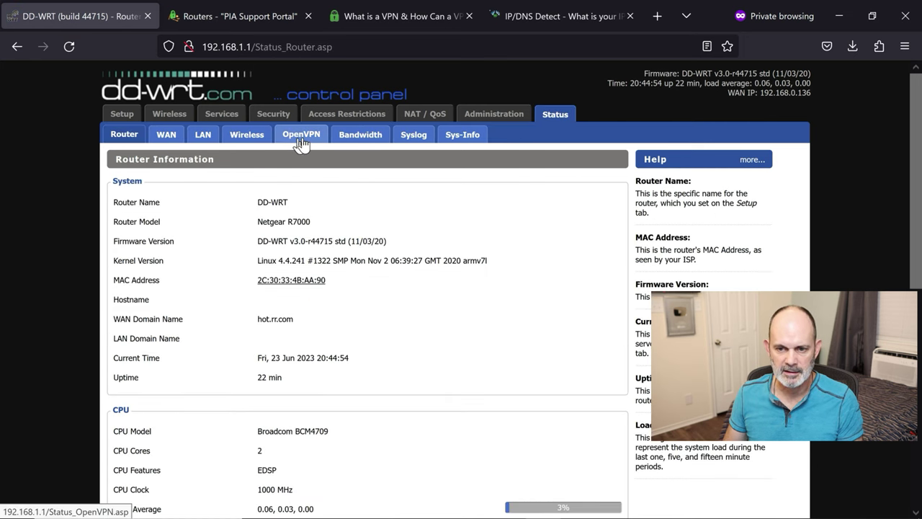
Confirm OpenVPN status reads Client: CONNECTED SUCCESS, then return to the IP/DNS Detect tab.
click(302, 141)
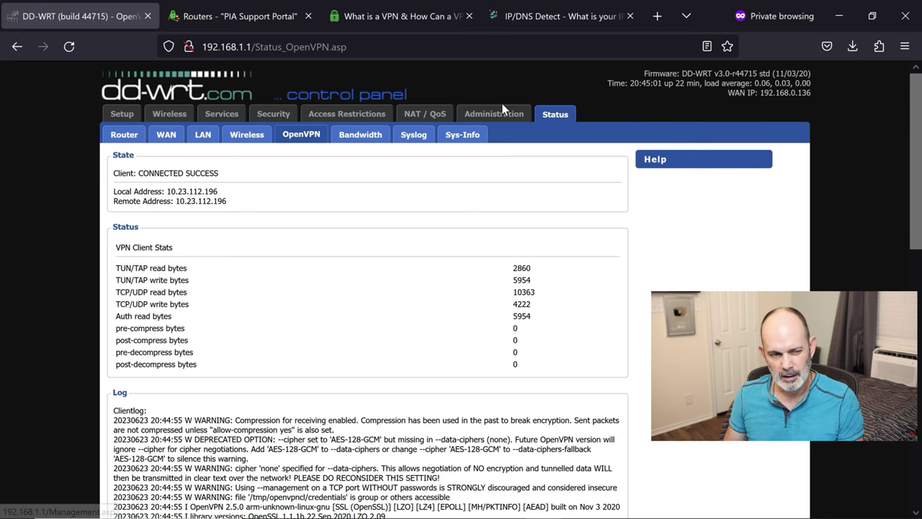
click(547, 18)
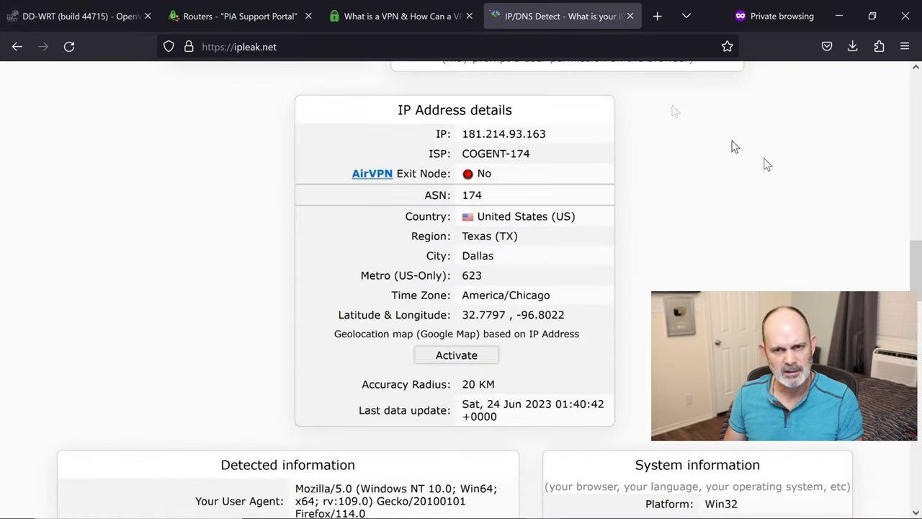
Close the old leak-test tab and load ipleak.net in a new private tab.
scroll(816, 183, up, 10)
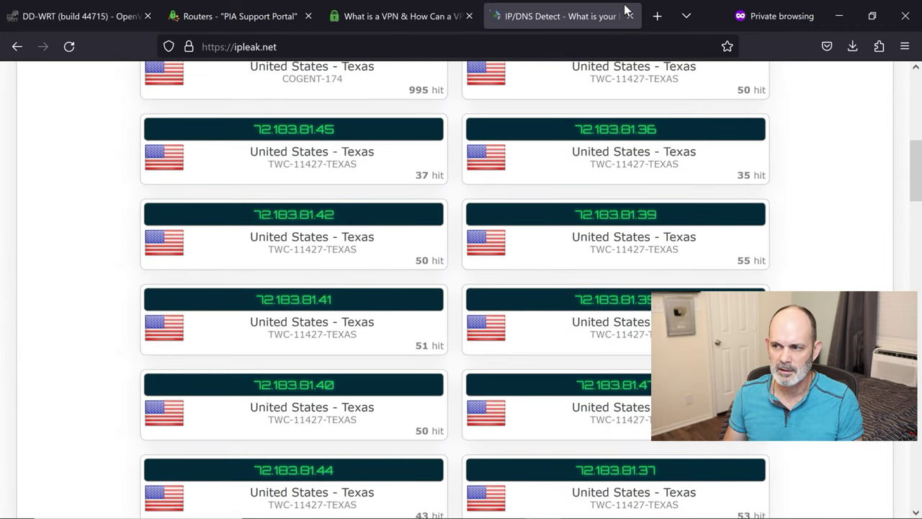
click(628, 17)
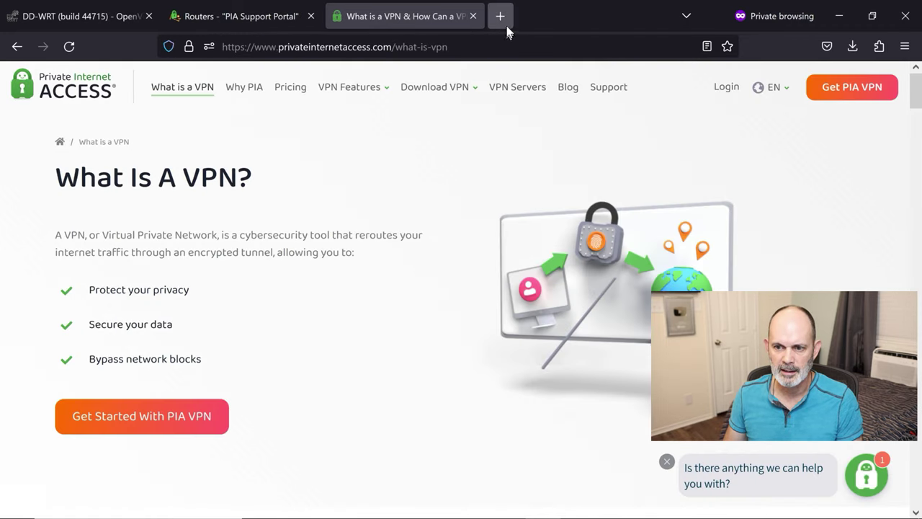
click(499, 18)
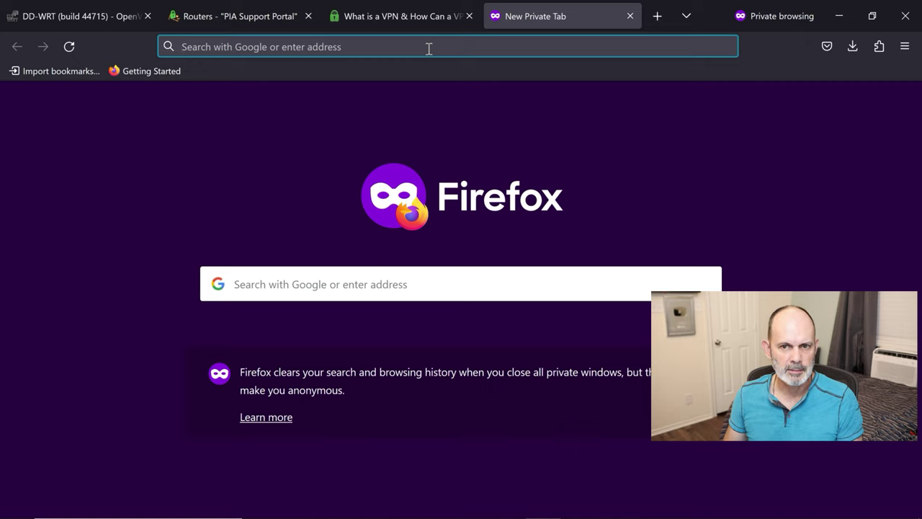
text(ip)
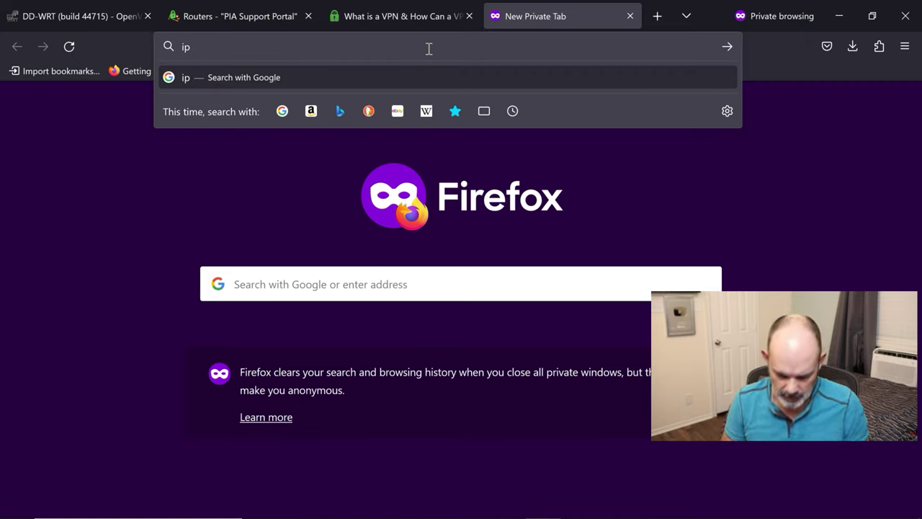
text(leak.net)
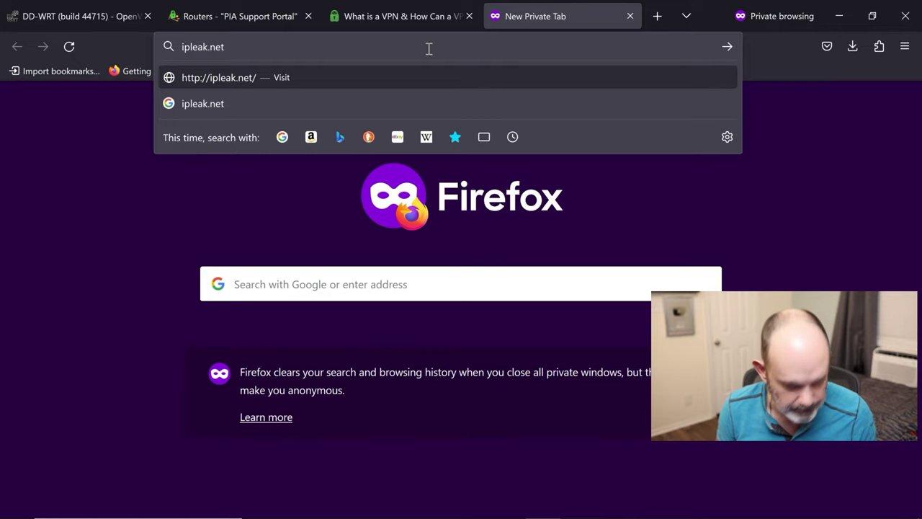
key(Return)
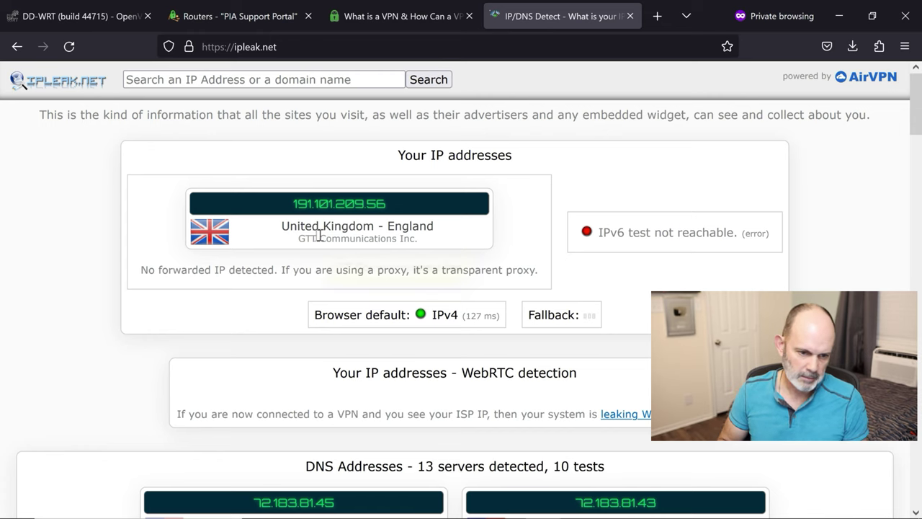
Activate ipleak.net's IP geolocation map, showing IP 191.101.209.56 located in London, England.
scroll(470, 262, down, 1)
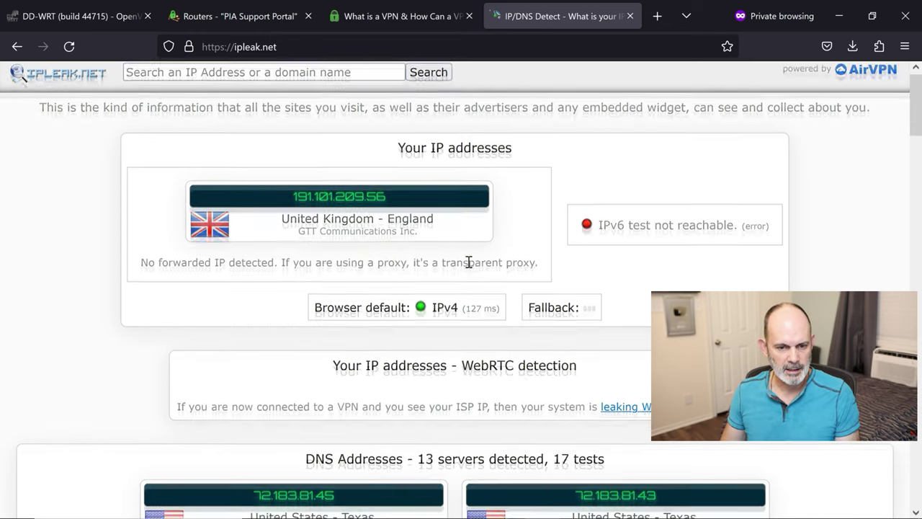
scroll(469, 262, down, 2)
scroll(469, 263, down, 1)
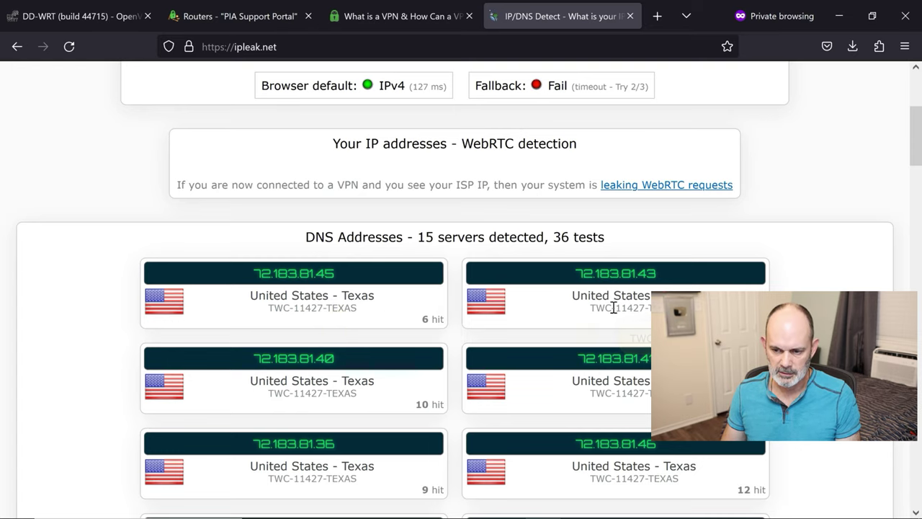
scroll(590, 318, down, 1)
scroll(589, 318, down, 4)
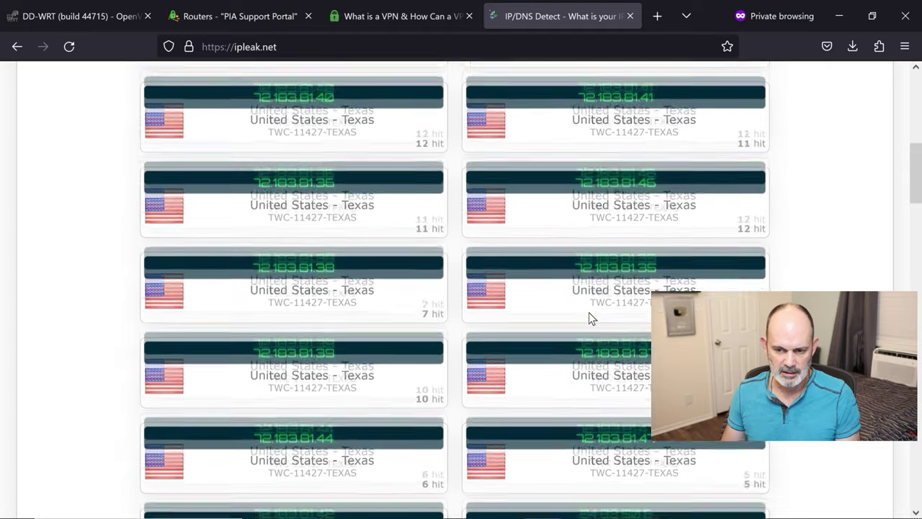
scroll(590, 317, down, 2)
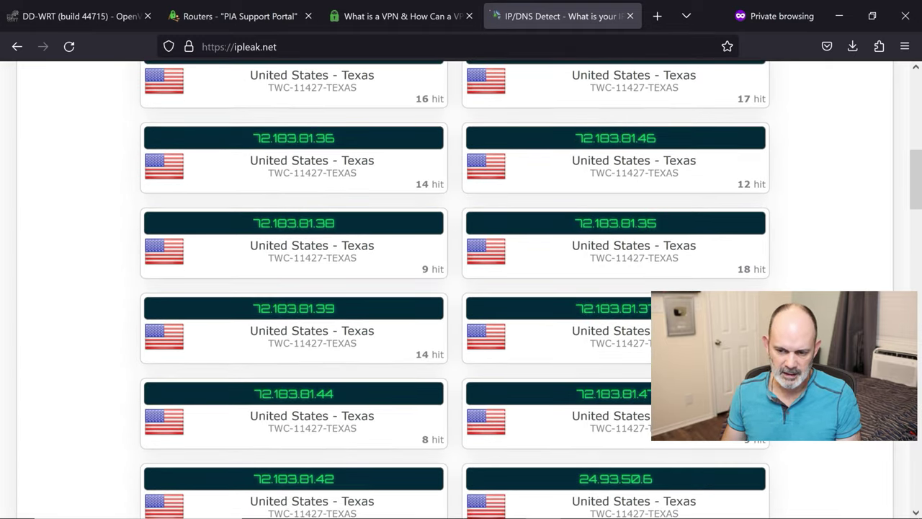
scroll(461, 288, down, 5)
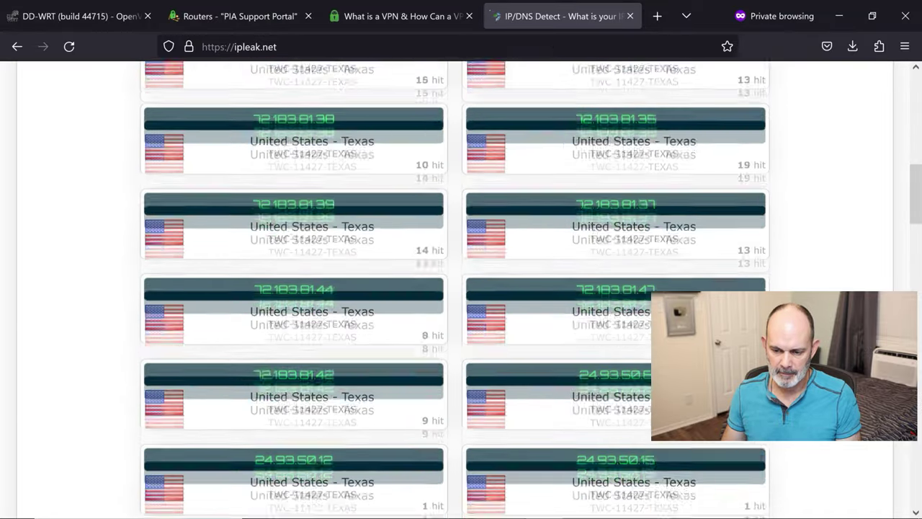
scroll(448, 338, up, 10)
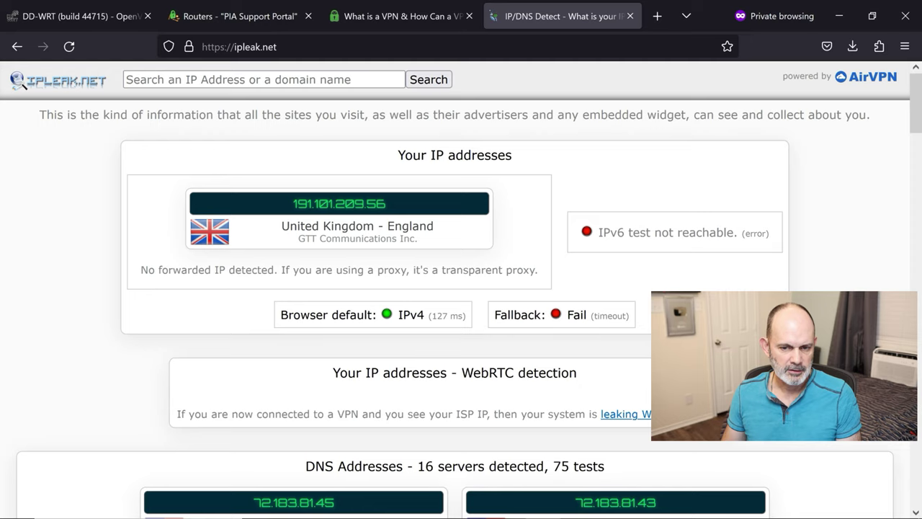
scroll(641, 324, down, 10)
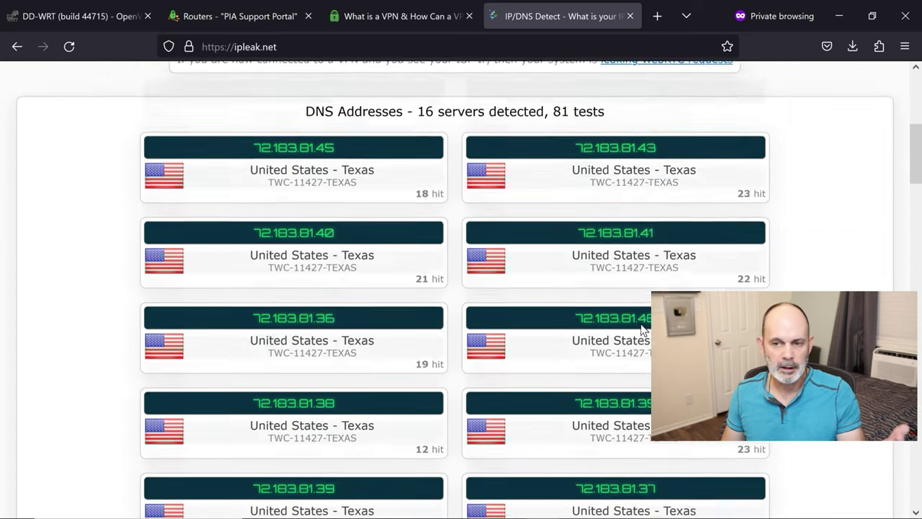
scroll(440, 317, down, 2)
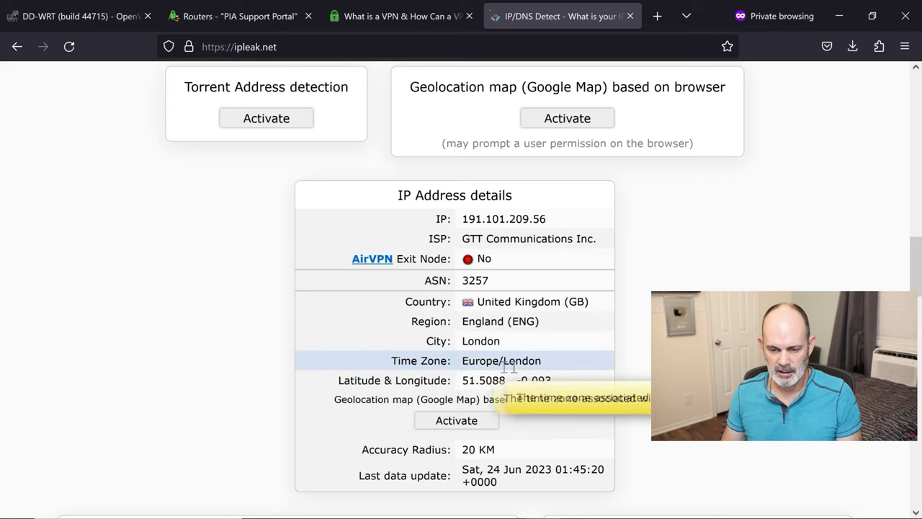
click(474, 420)
scroll(612, 383, down, 3)
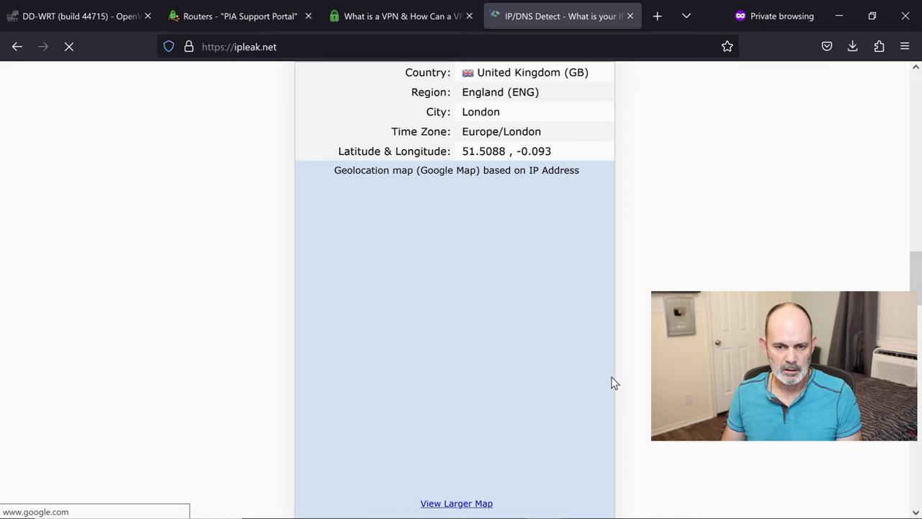
scroll(612, 383, down, 1)
scroll(612, 382, up, 1)
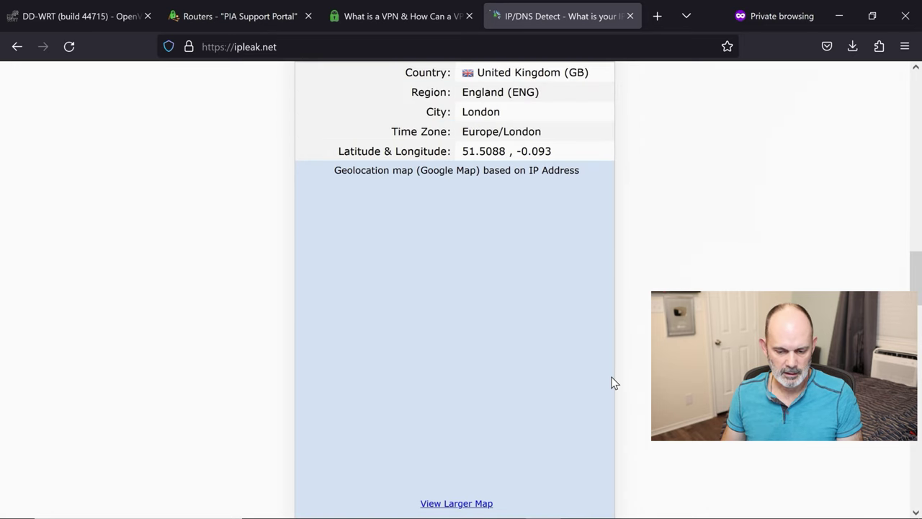
scroll(611, 383, down, 1)
scroll(612, 383, up, 1)
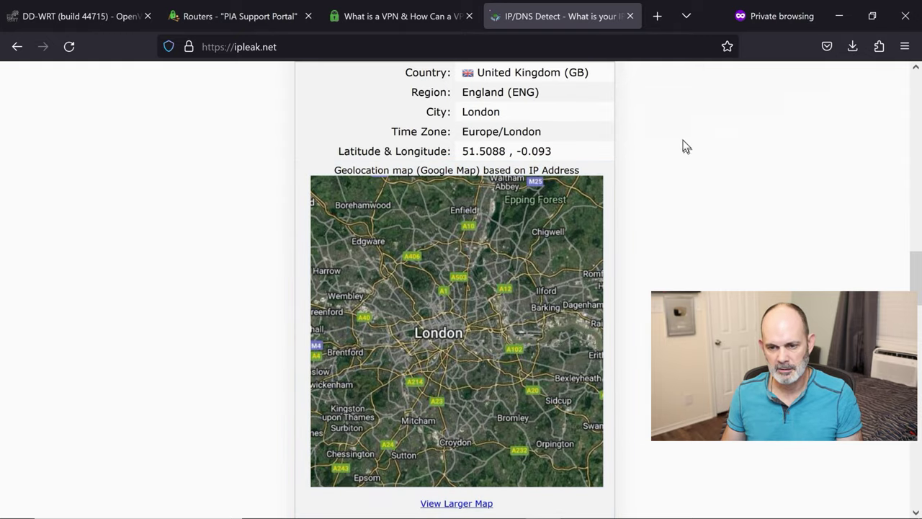
scroll(684, 145, up, 9)
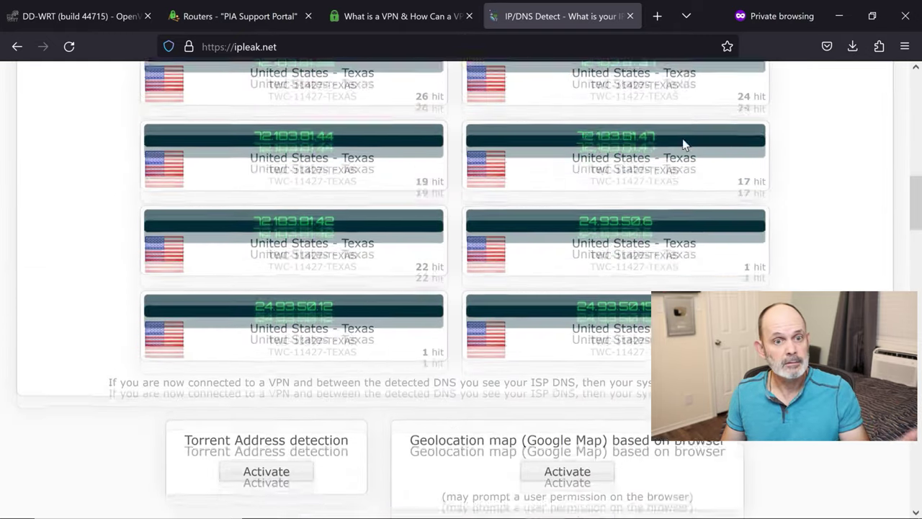
scroll(683, 141, up, 6)
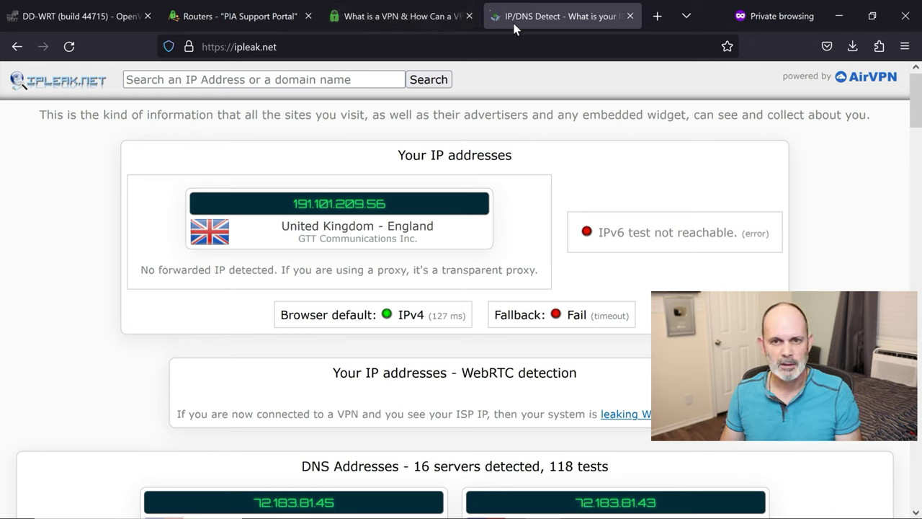
Return to the DD-WRT tab and open Administration > Backup.
click(432, 26)
click(232, 24)
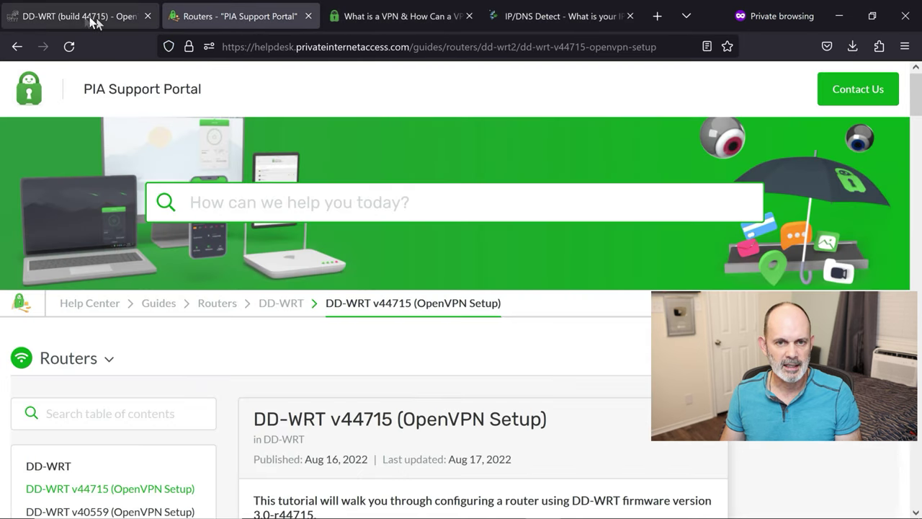
click(81, 16)
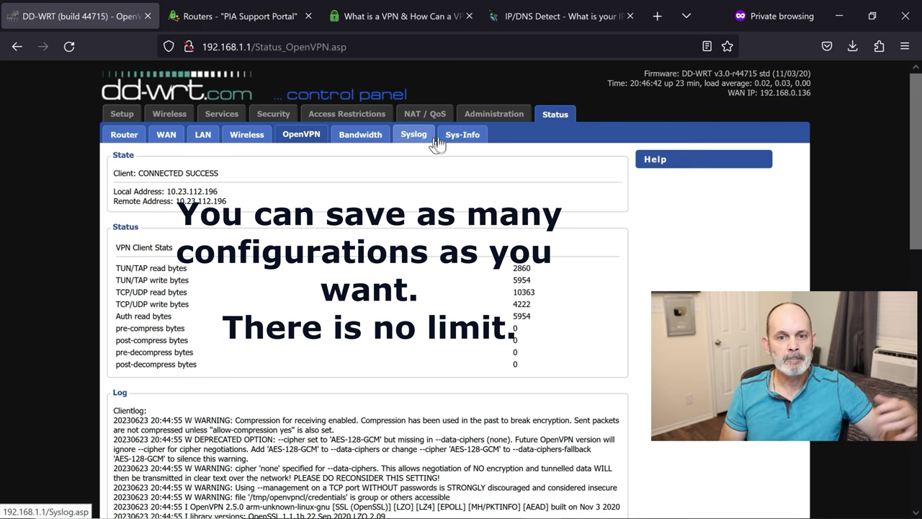
click(486, 113)
click(524, 141)
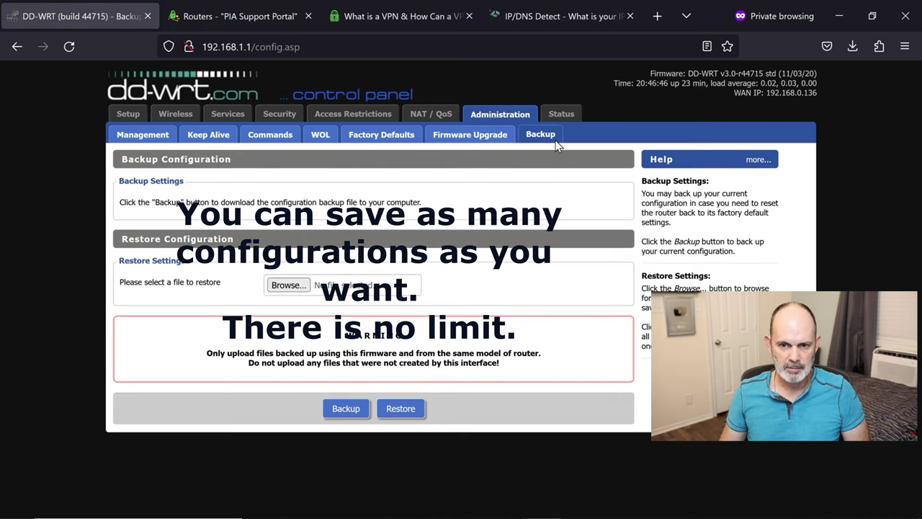
Download the config backup into PIA OPEN VPN CONFIG as 'LONDON PIA nvrambak_r44715_DD-WRT_Netgear R7000.bin'.
click(349, 417)
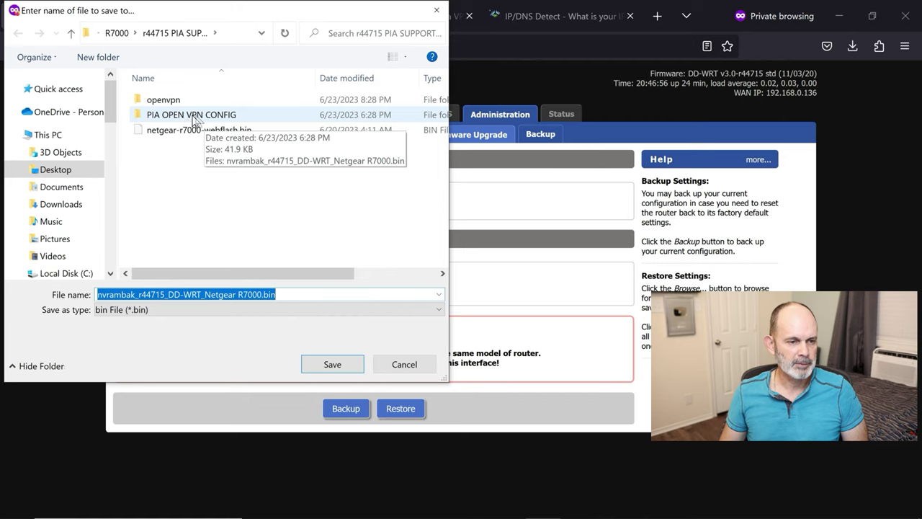
double_click(209, 117)
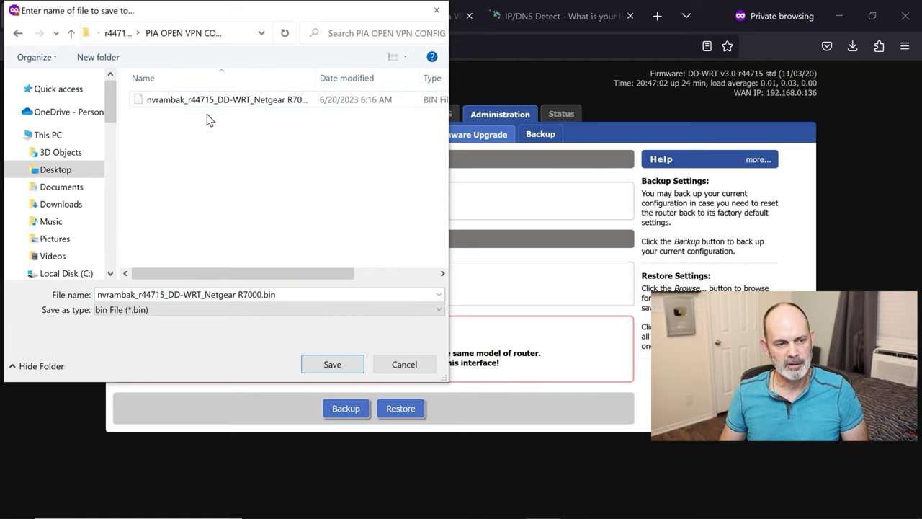
click(99, 294)
key(End)
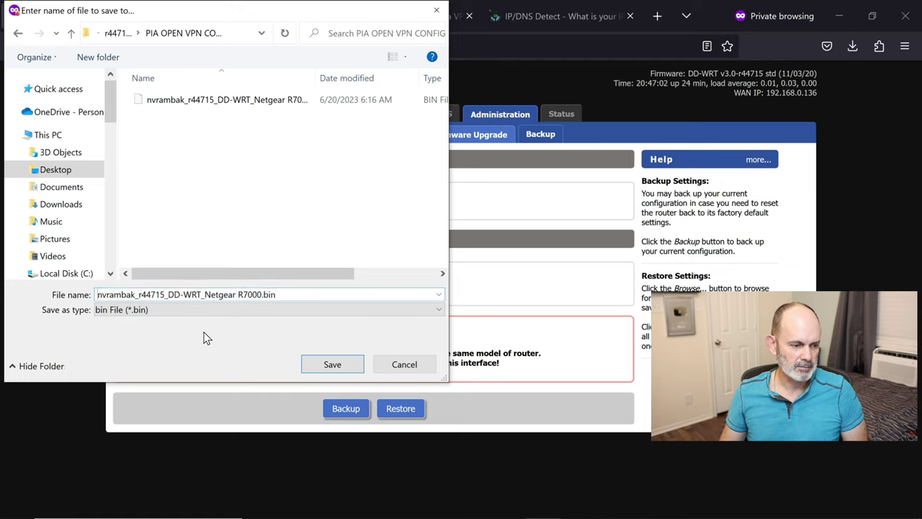
text(LONDON )
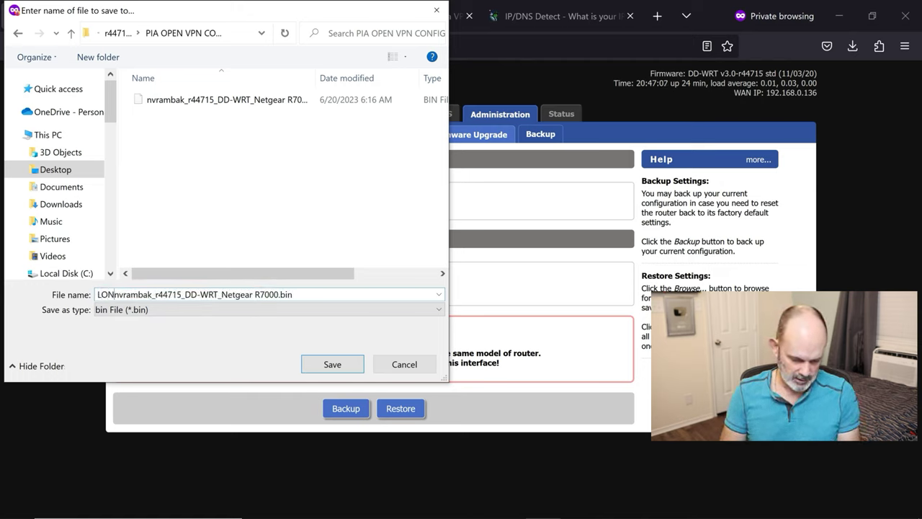
text(PIA)
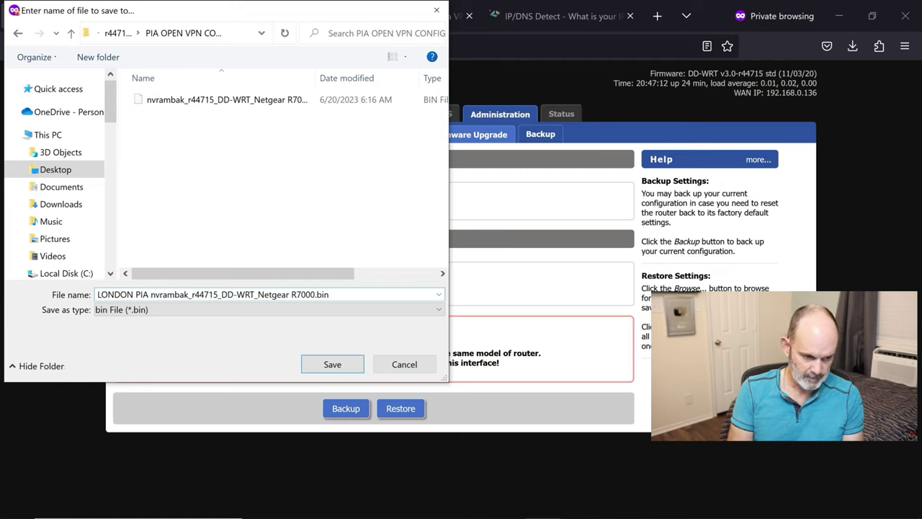
text(R447)
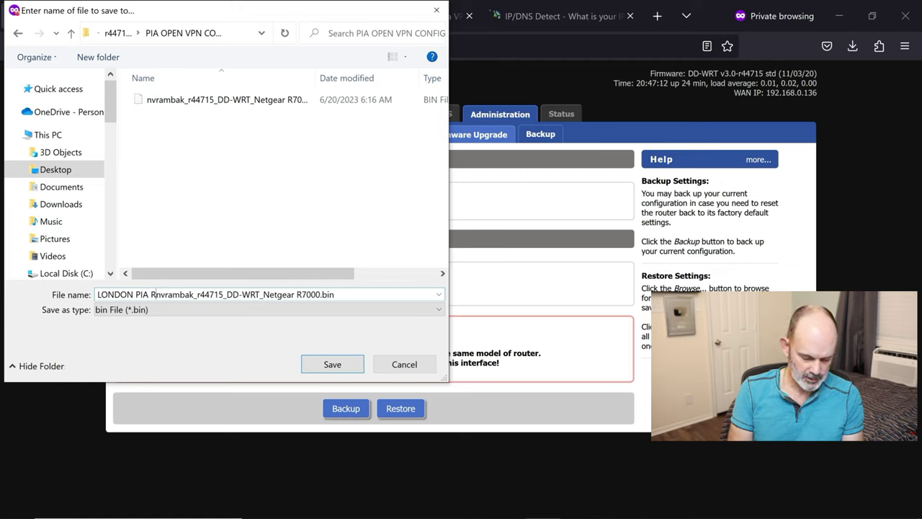
text(15)
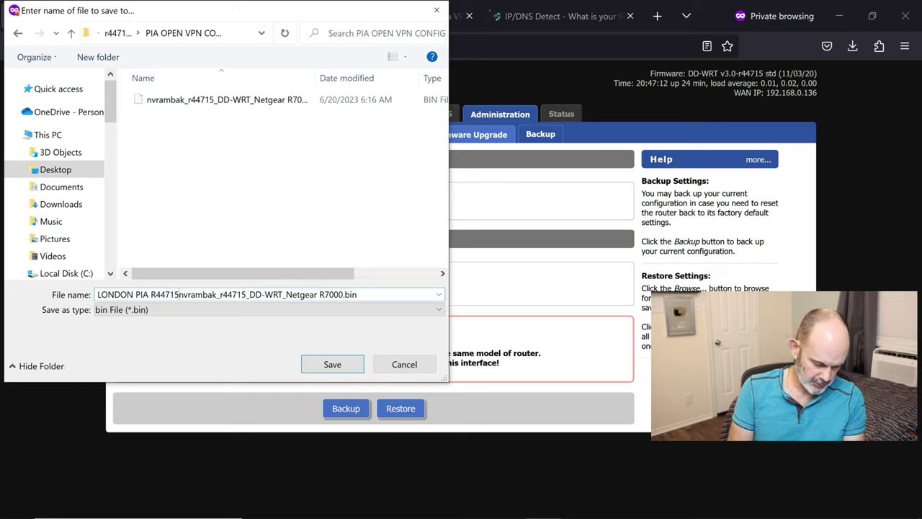
key(BackSpace)
key(BackSpace)
key(BackSpace)
key(BackSpace)
key(BackSpace)
key(BackSpace)
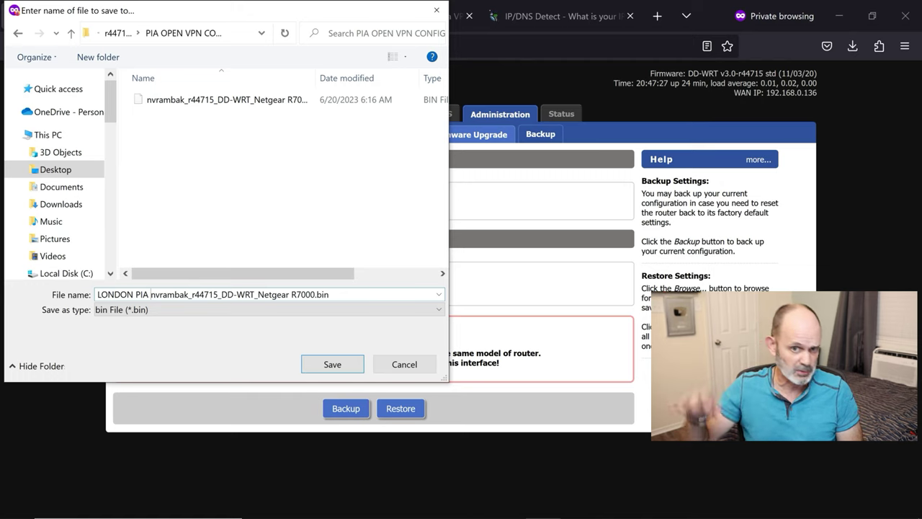
click(334, 365)
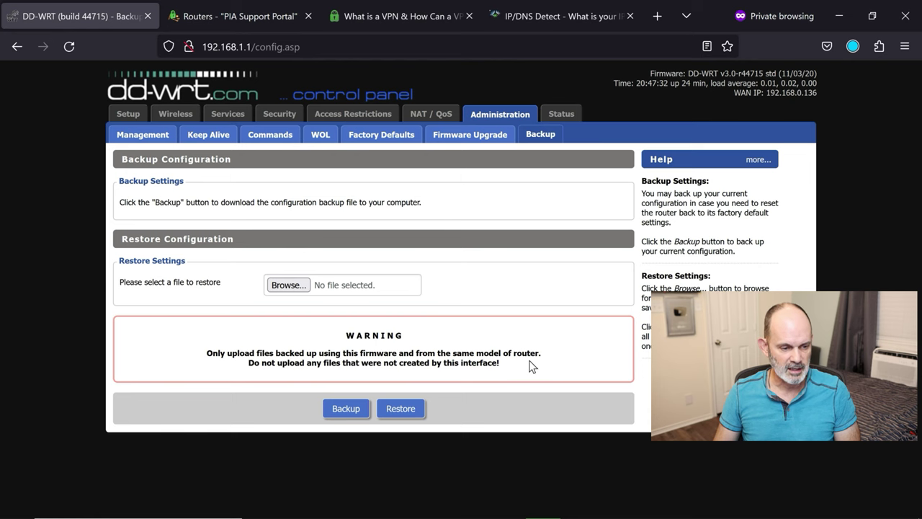
Choose the LONDON PIA backup from Desktop > Netgear R7000 > R7000 > r44715 PIA SUPPORTED VPN > PIA OPEN VPN CONFIG to restore.
click(408, 412)
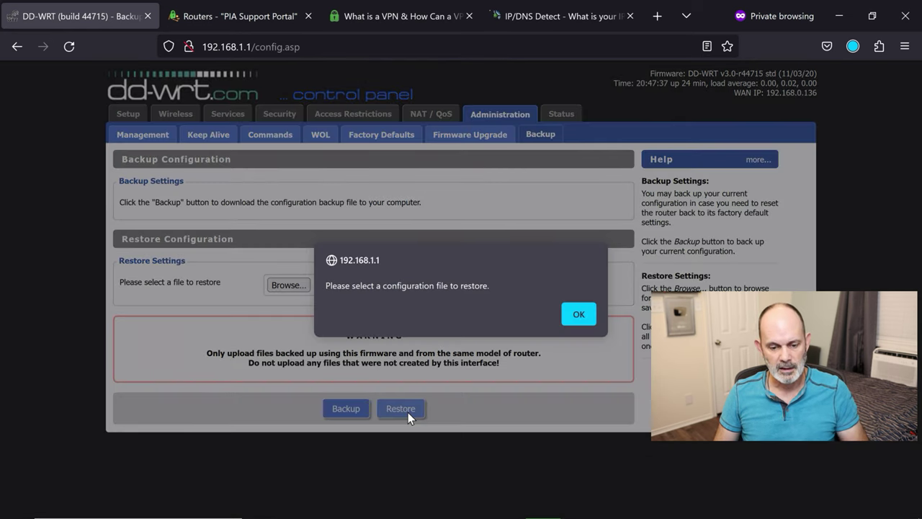
click(585, 315)
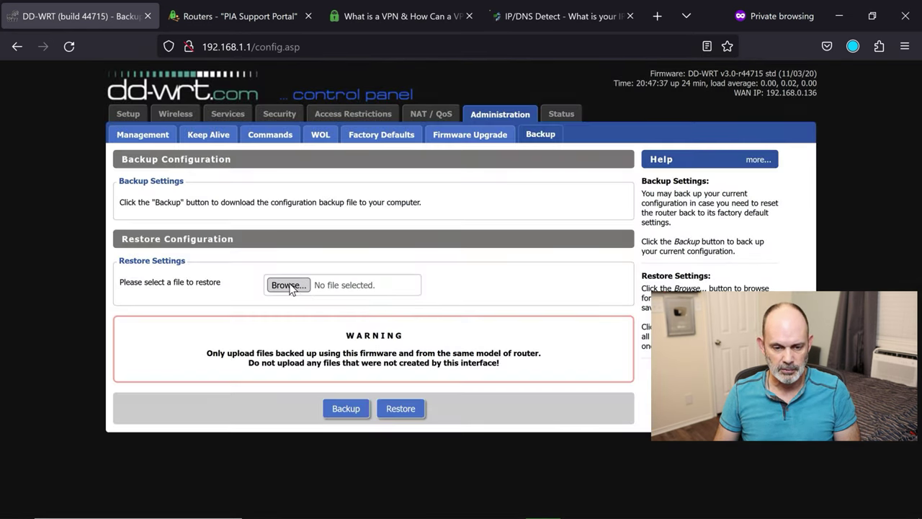
click(289, 286)
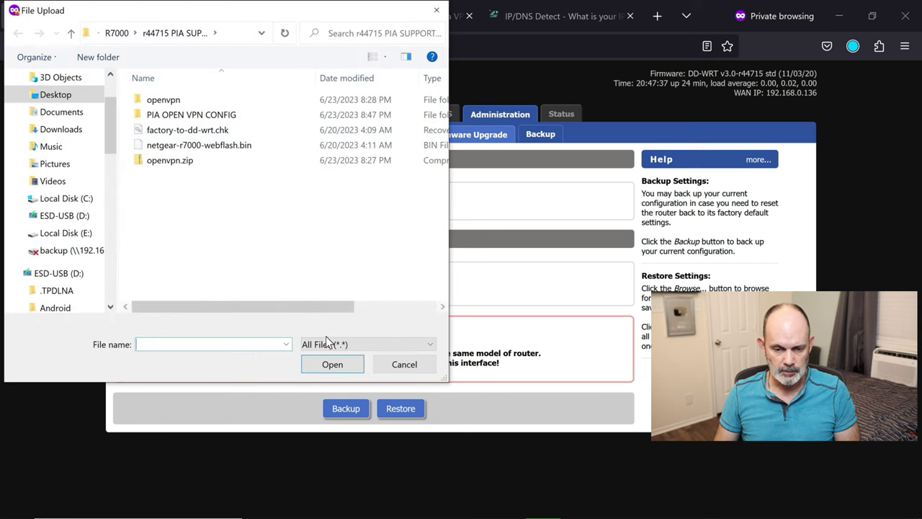
click(74, 112)
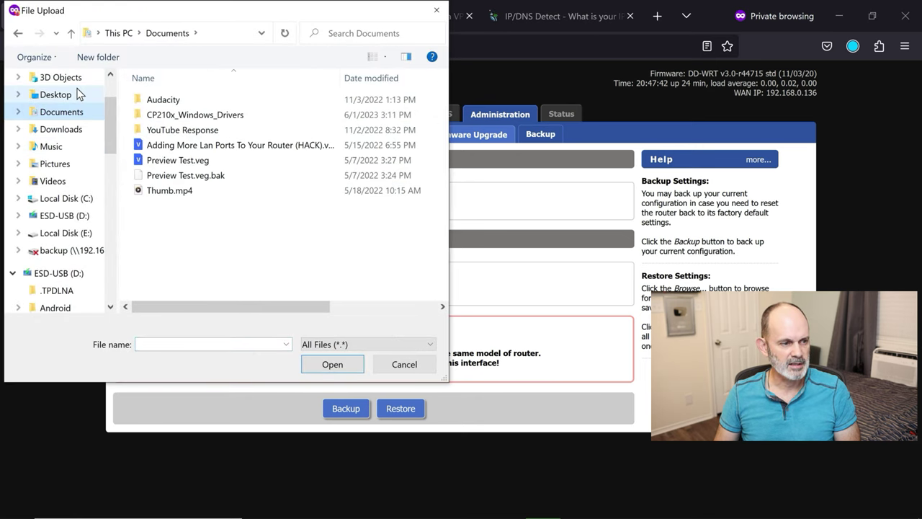
click(75, 95)
double_click(167, 116)
double_click(163, 103)
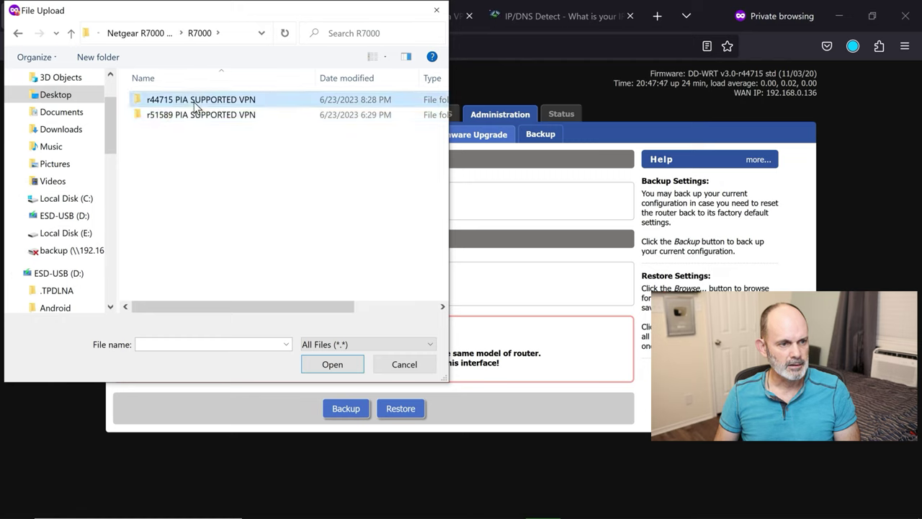
double_click(204, 100)
double_click(175, 115)
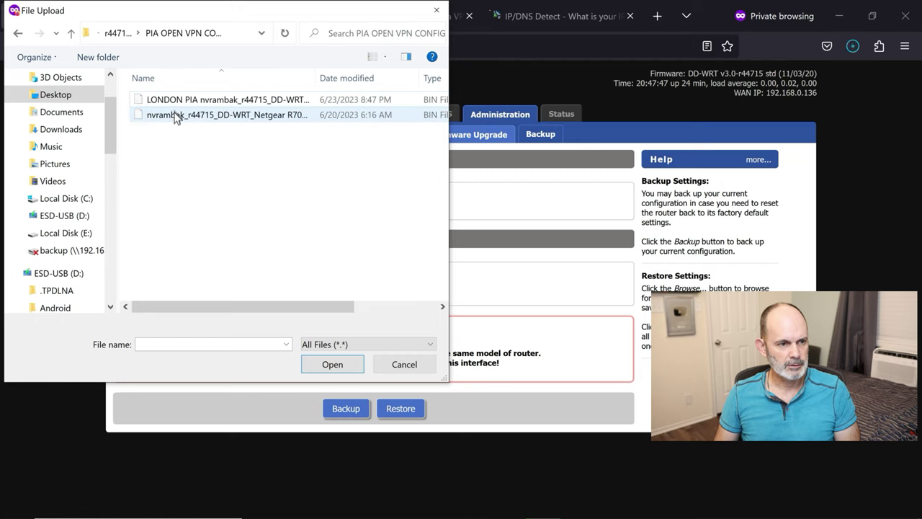
click(156, 99)
click(331, 364)
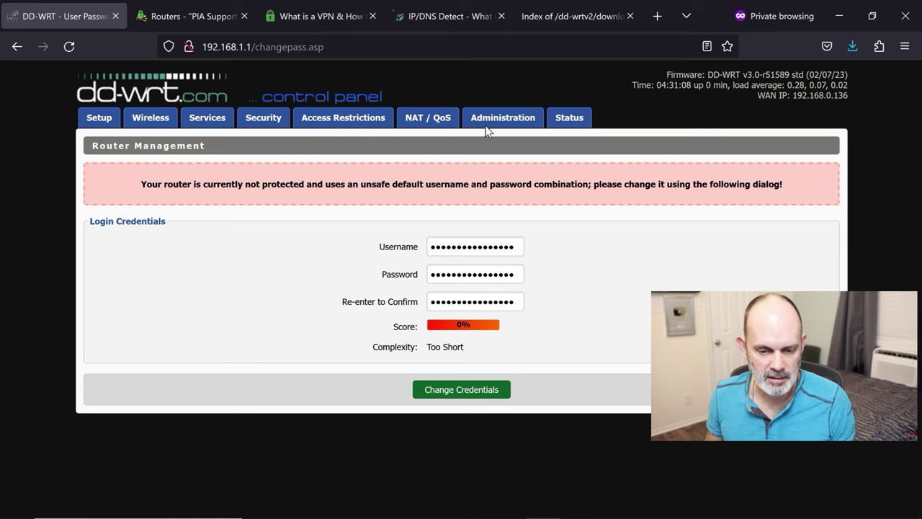
Replace the default router login with a new username and a confirmed strong password.
double_click(465, 246)
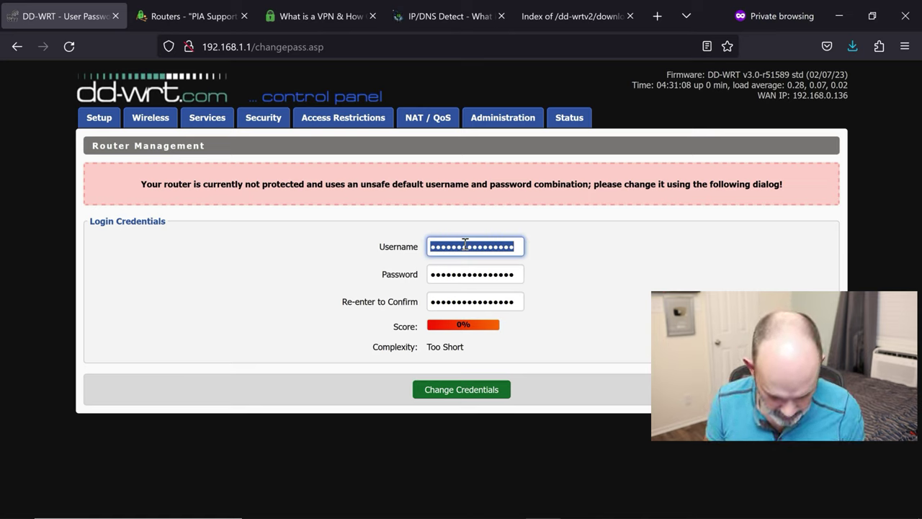
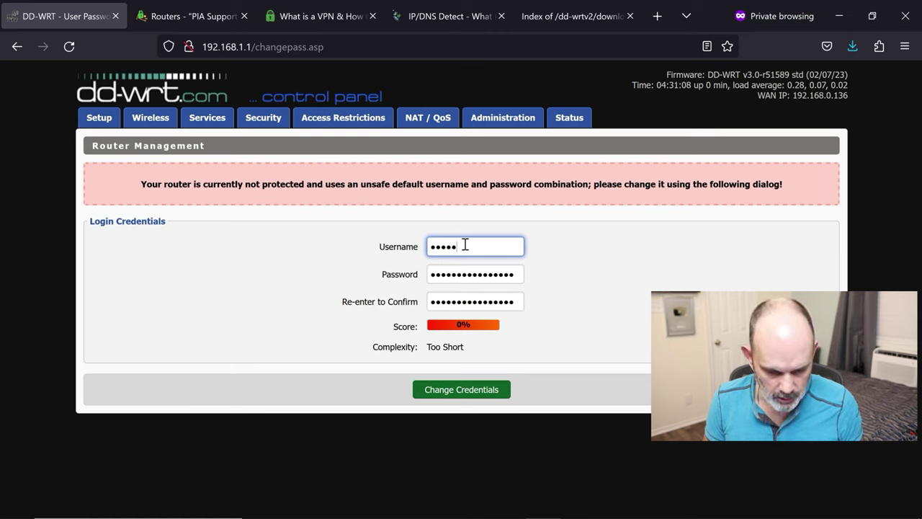
key(Tab)
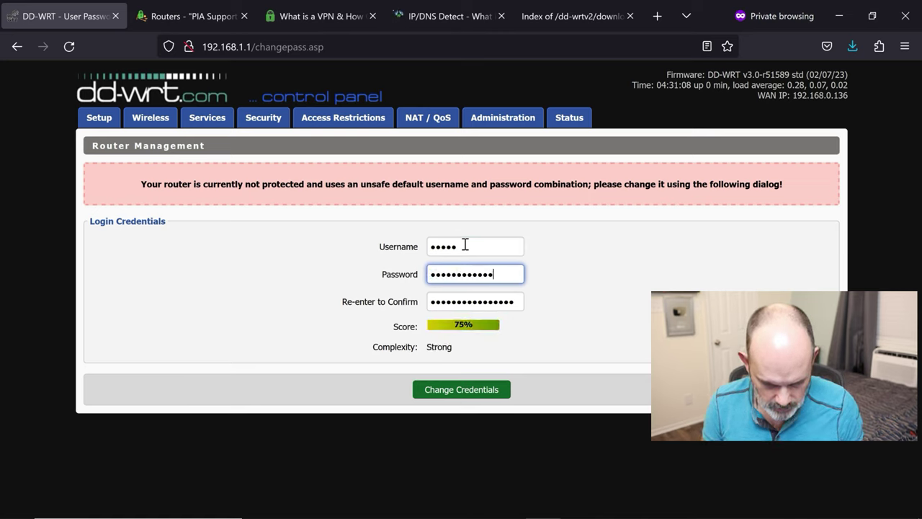
key(Tab)
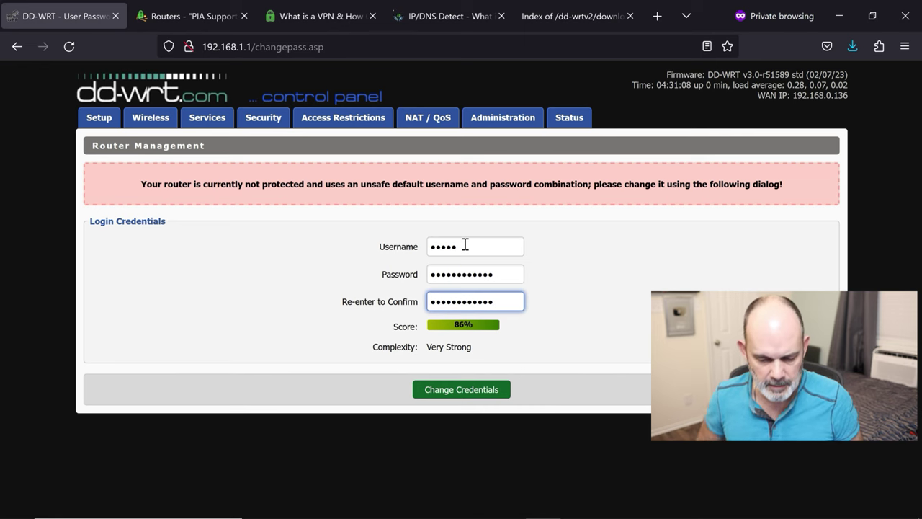
click(473, 391)
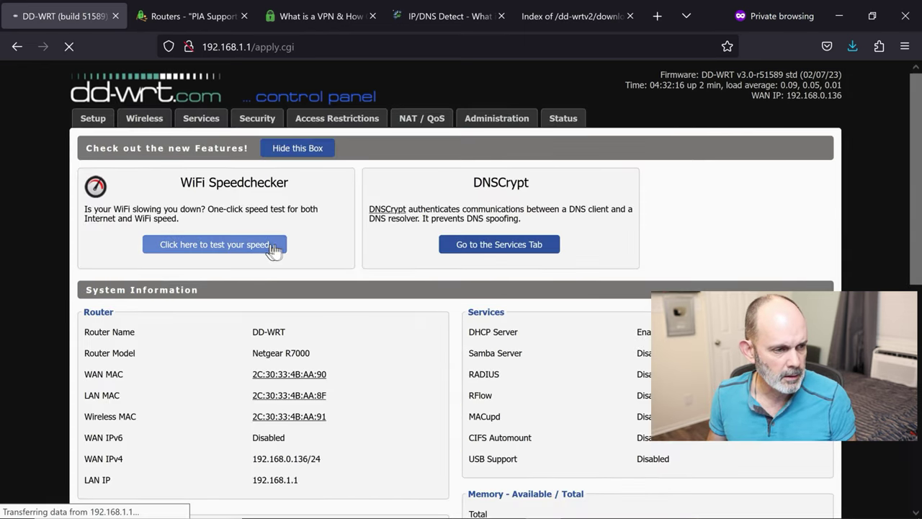
On Basic Setup, set Shortcut Forwarding Engine to CTF and Flow Acceleration to CTF & FA.
click(94, 122)
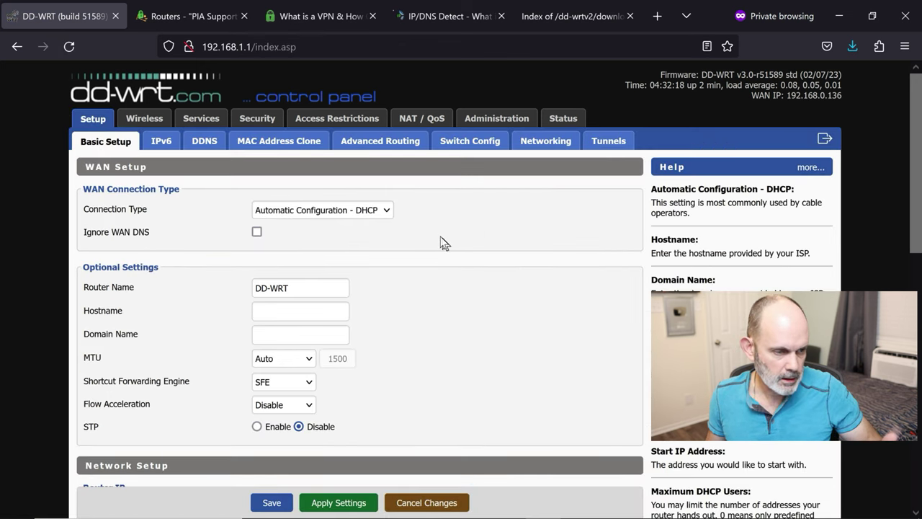
scroll(427, 229, down, 2)
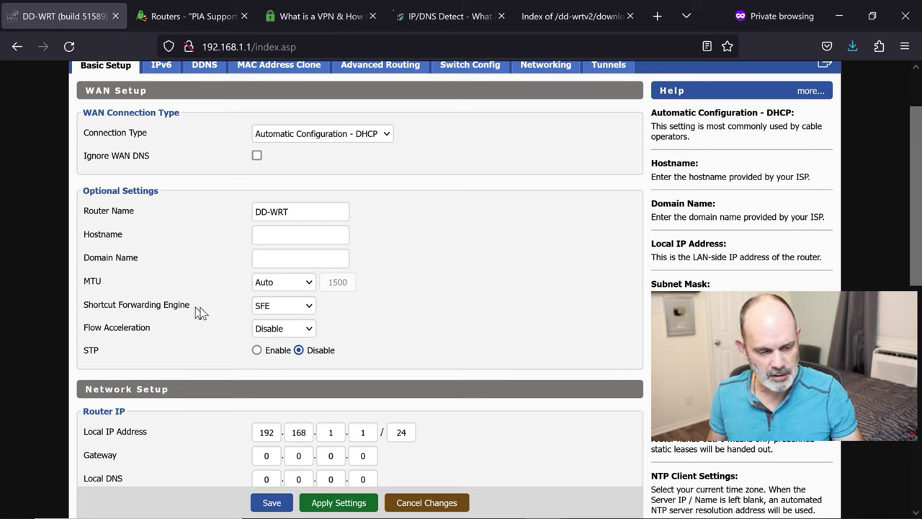
click(301, 308)
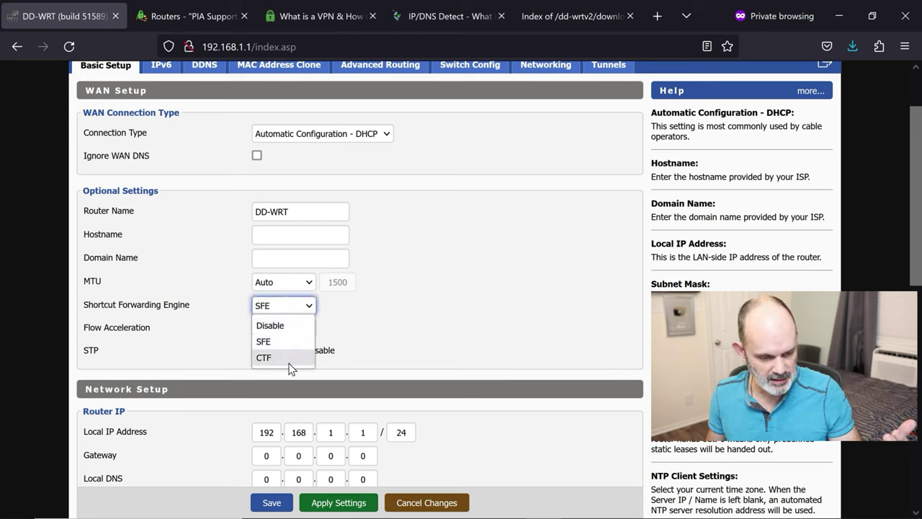
click(288, 358)
click(304, 336)
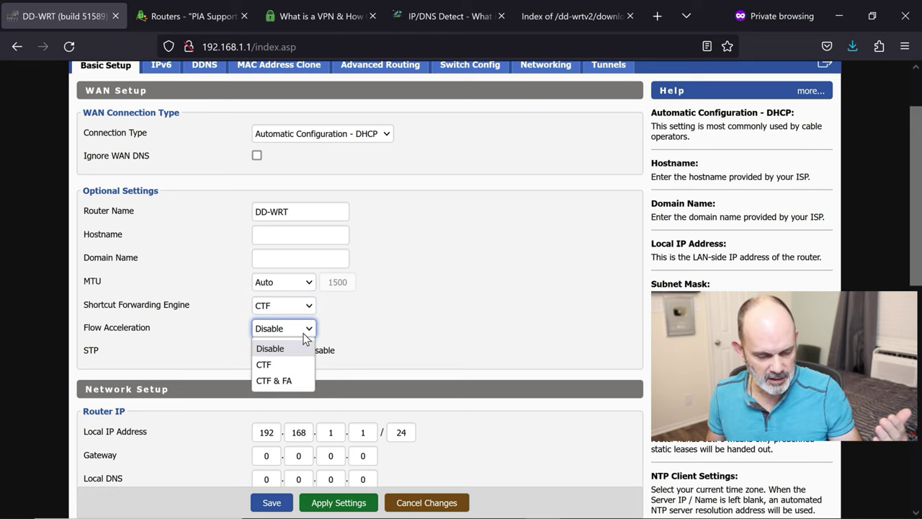
click(300, 382)
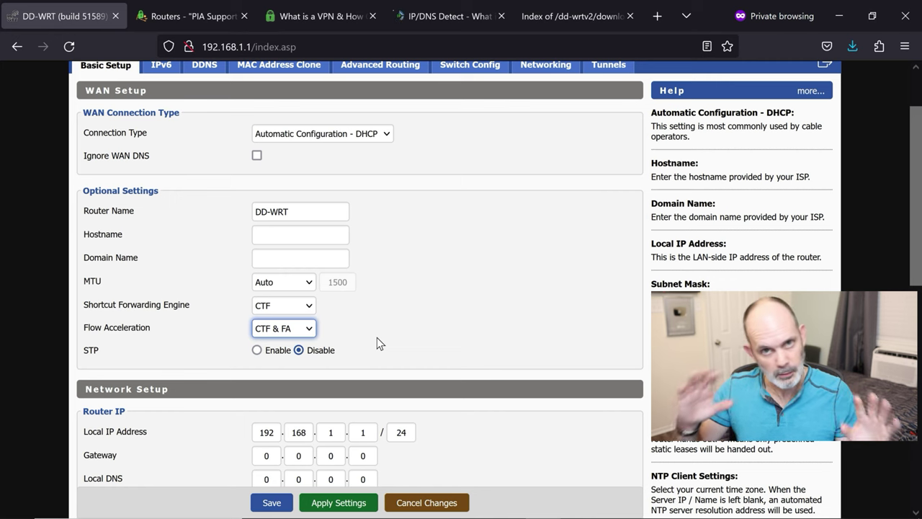
Set the time zone to US/Central and save the basic setup.
scroll(377, 337, up, 2)
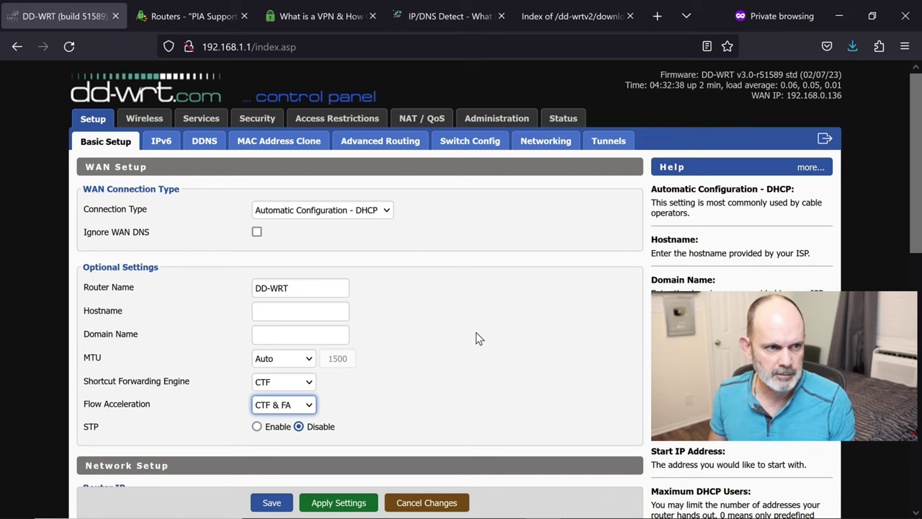
scroll(425, 249, down, 4)
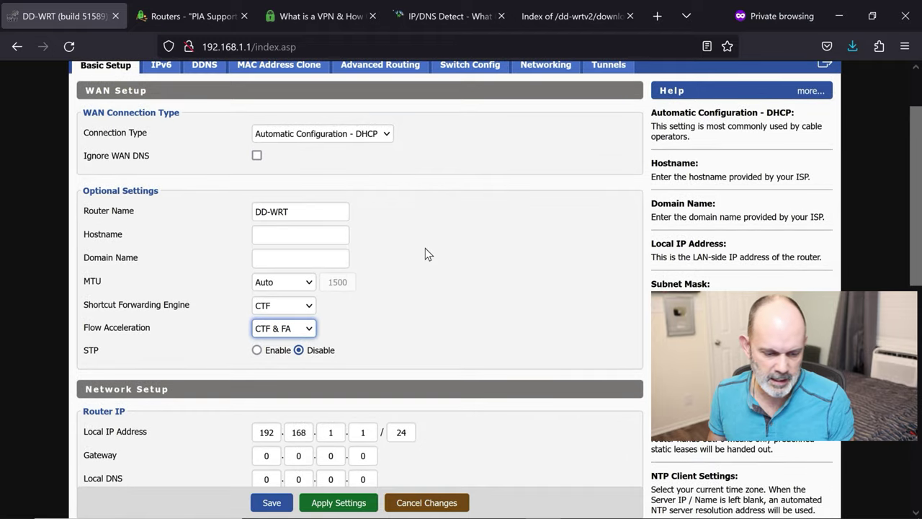
scroll(426, 252, down, 2)
scroll(425, 254, up, 1)
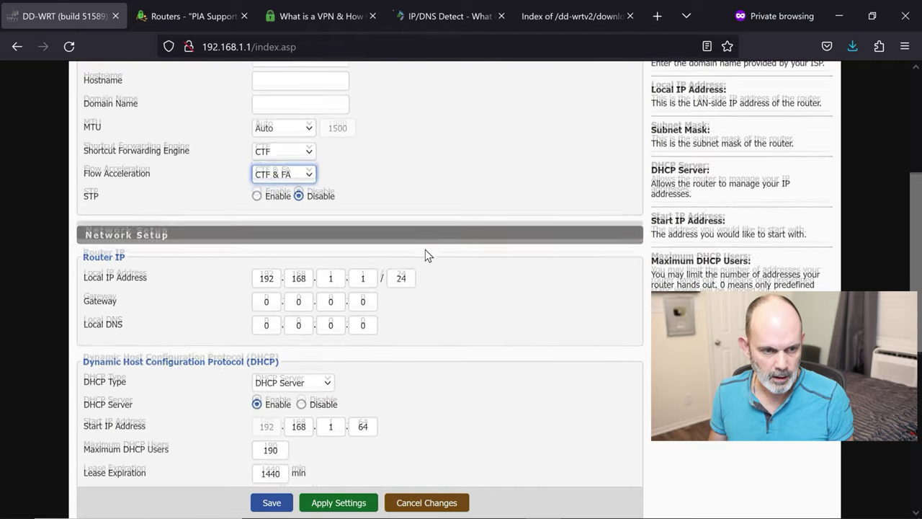
scroll(425, 253, down, 7)
scroll(425, 250, down, 4)
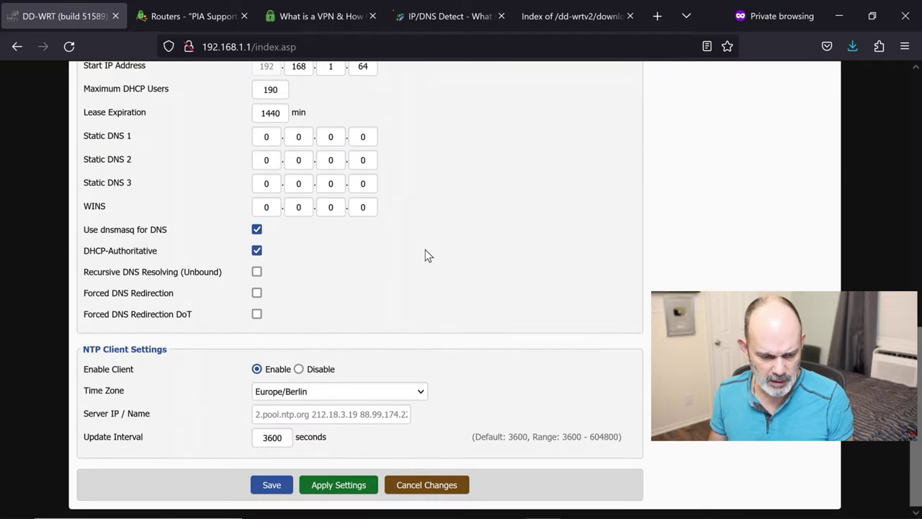
click(410, 394)
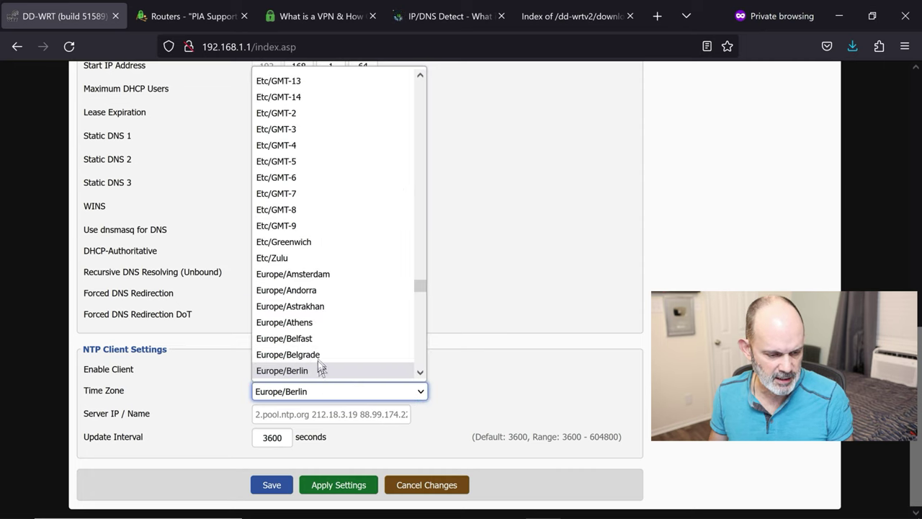
scroll(319, 364, down, 20)
scroll(319, 351, down, 15)
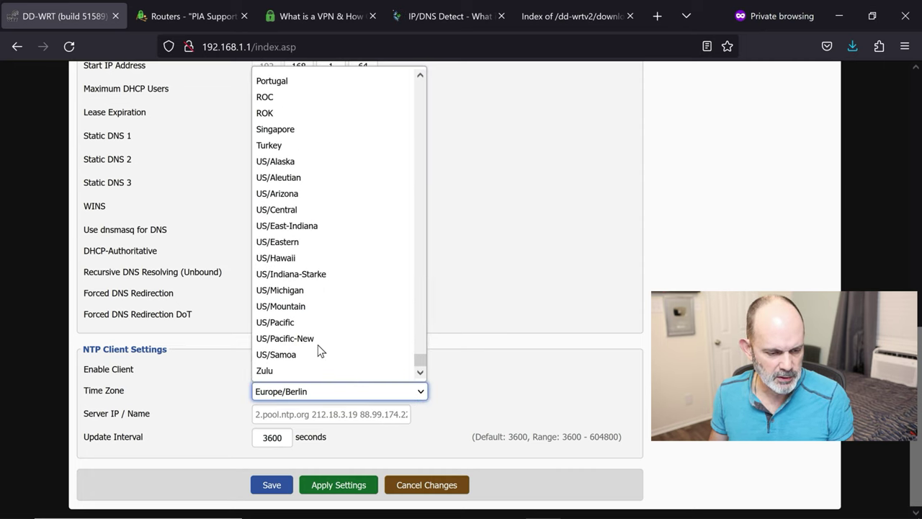
click(323, 209)
click(273, 486)
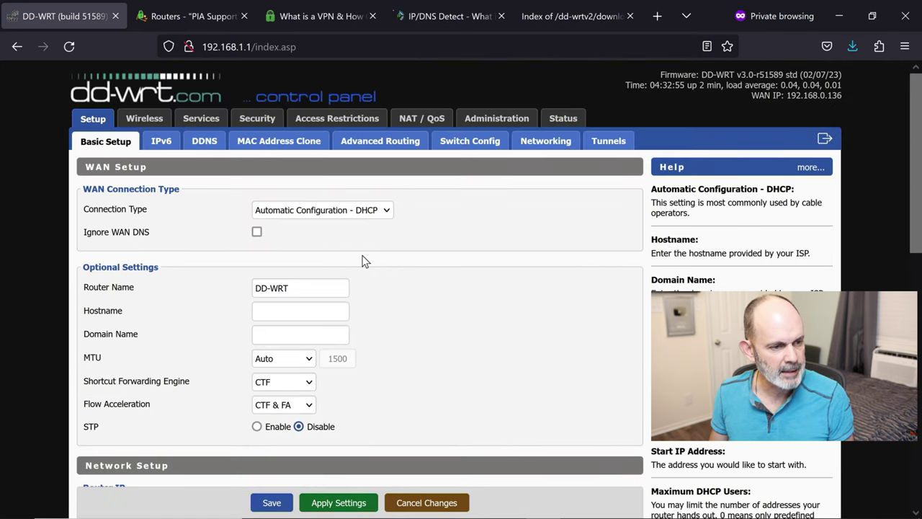
Save the IPv6 page with IPv6 left disabled and apply the settings.
click(160, 141)
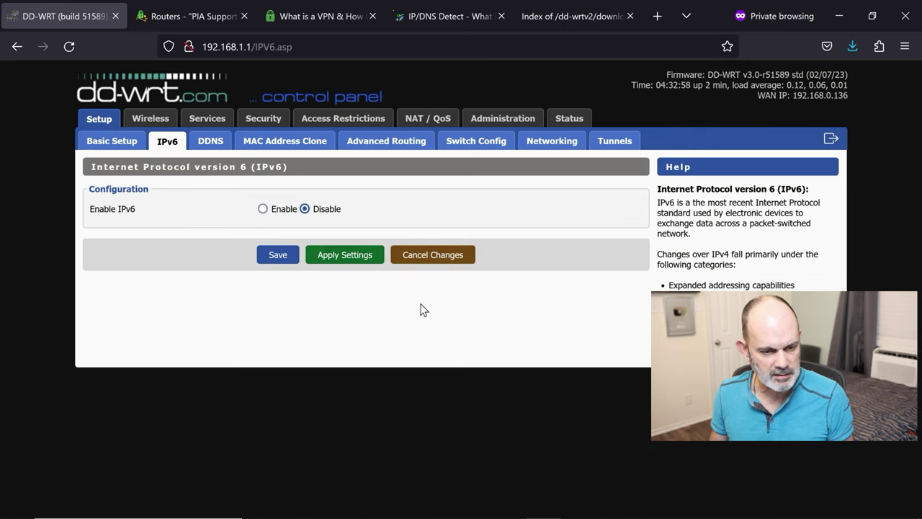
click(278, 256)
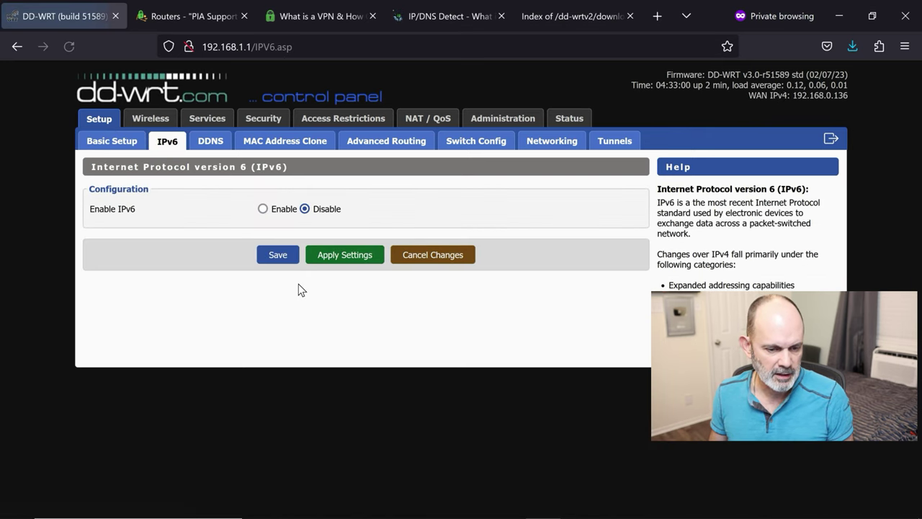
click(365, 258)
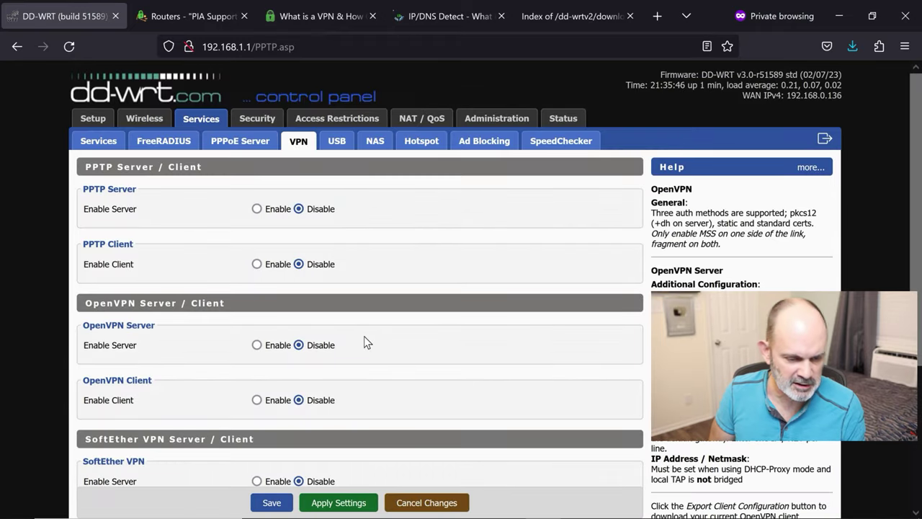
Enable the OpenVPN Client and select the default 0.0.0.0 Server IP / Name value.
scroll(364, 341, down, 2)
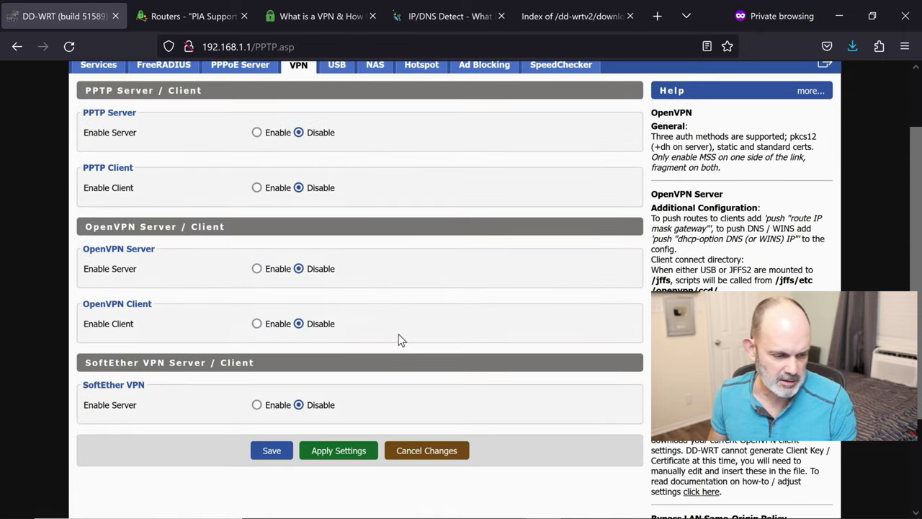
click(257, 325)
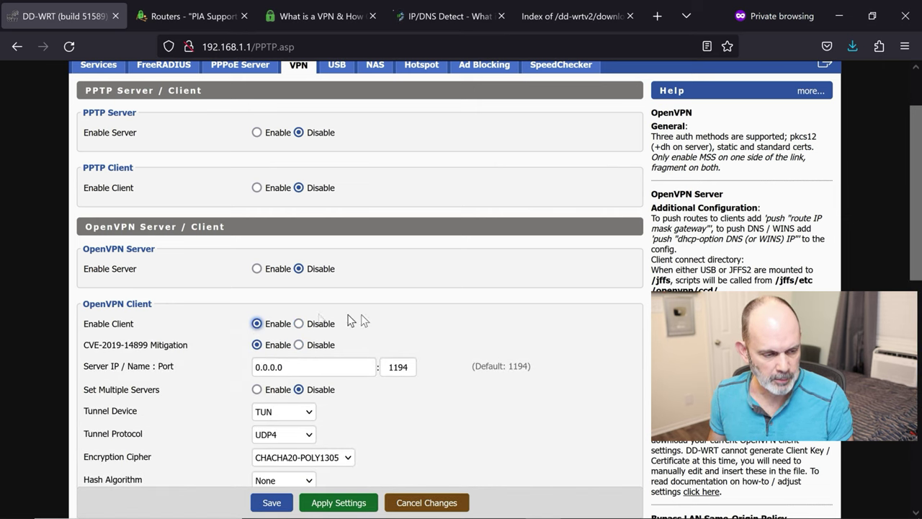
scroll(387, 317, down, 2)
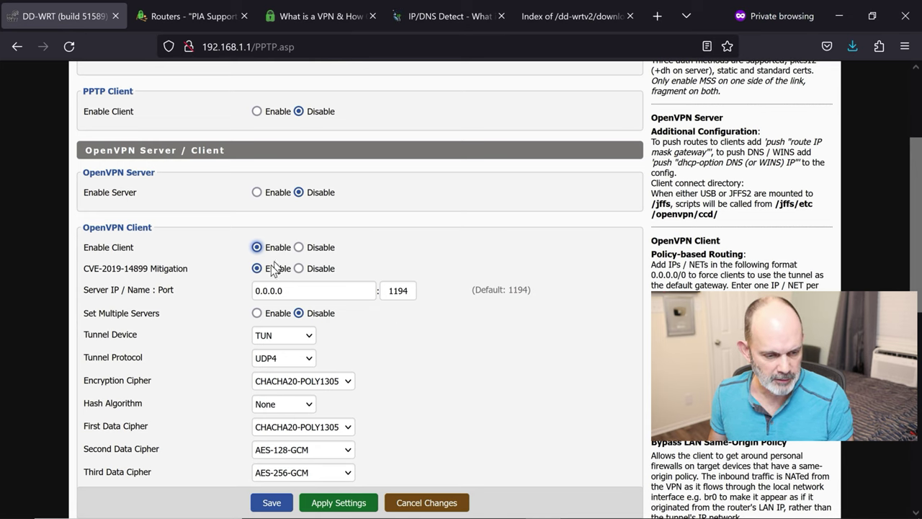
scroll(169, 286, down, 2)
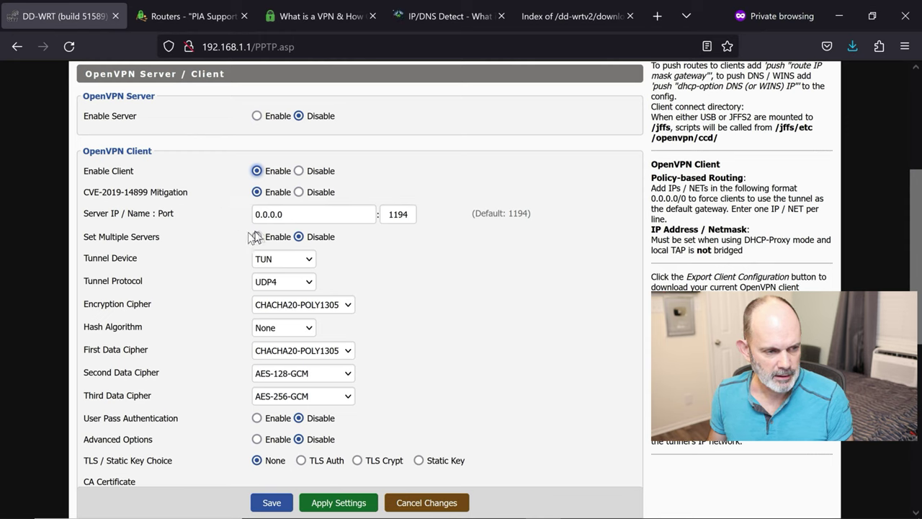
click(294, 214)
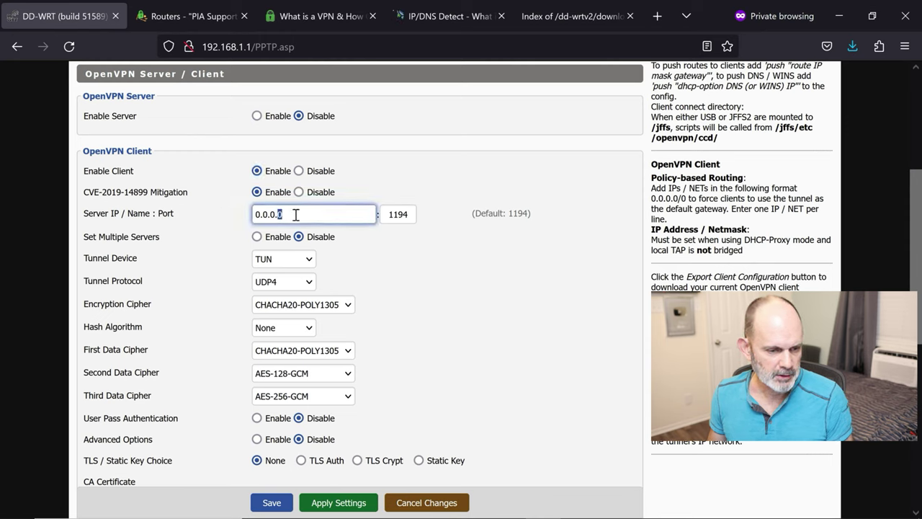
triple_click(296, 214)
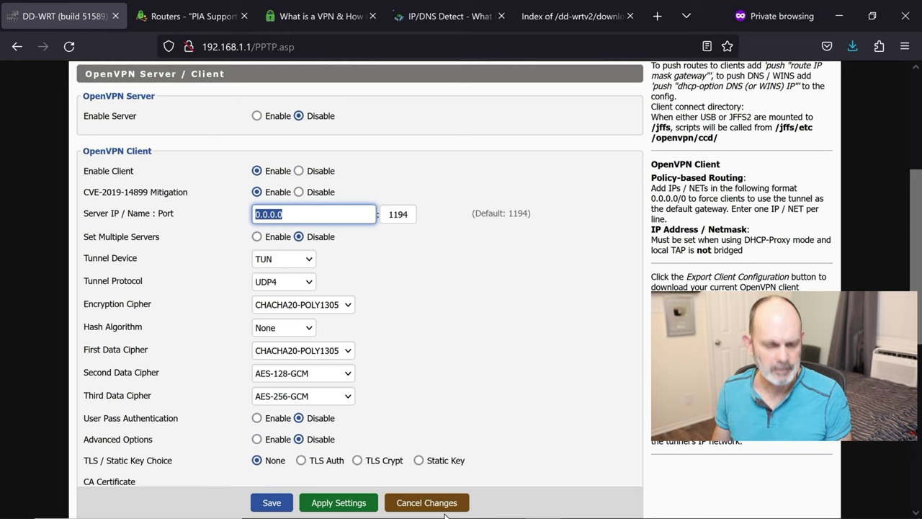
Copy the remote hostname uk-london.privacy.network from uk_london.ovpn in Notepad.
mouse_move(445, 516)
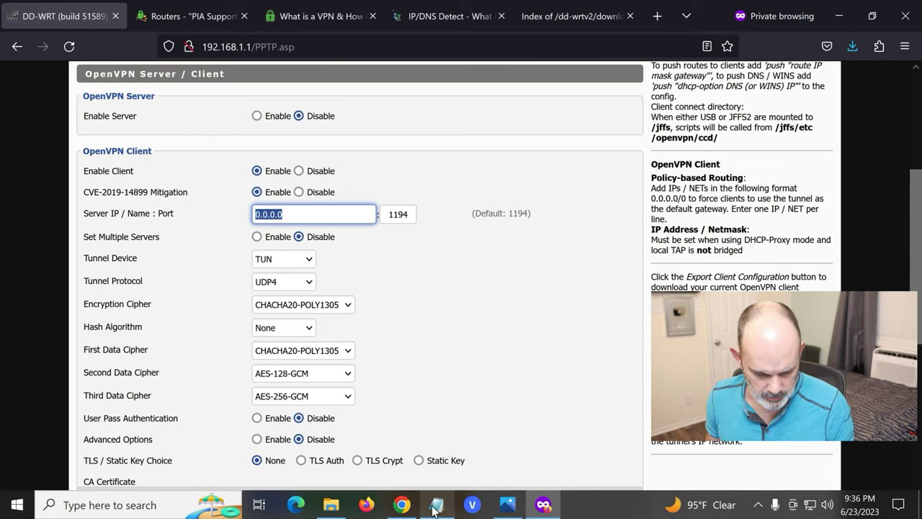
click(425, 440)
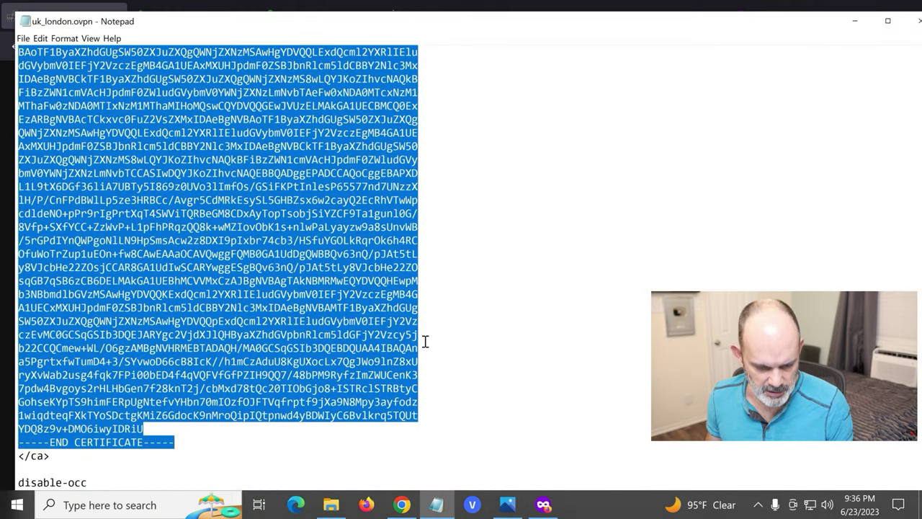
scroll(425, 342, up, 15)
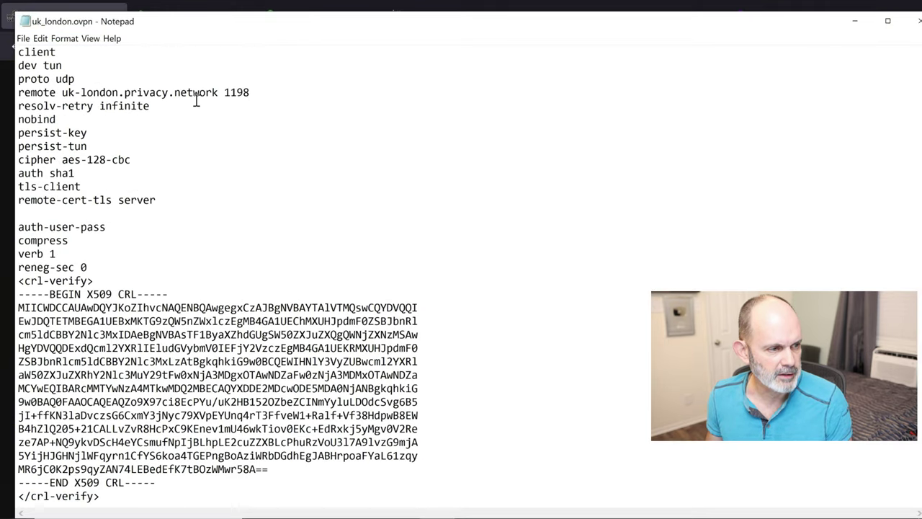
drag(62, 92, 216, 96)
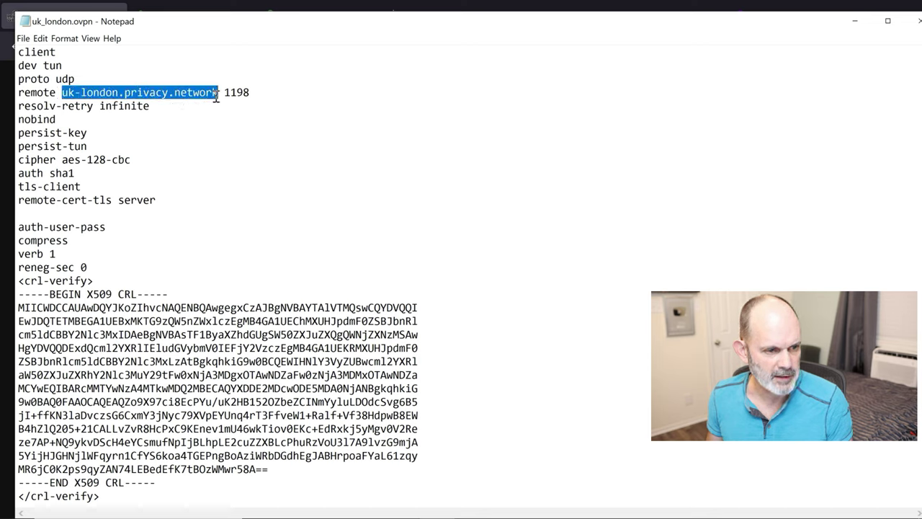
right_click(209, 92)
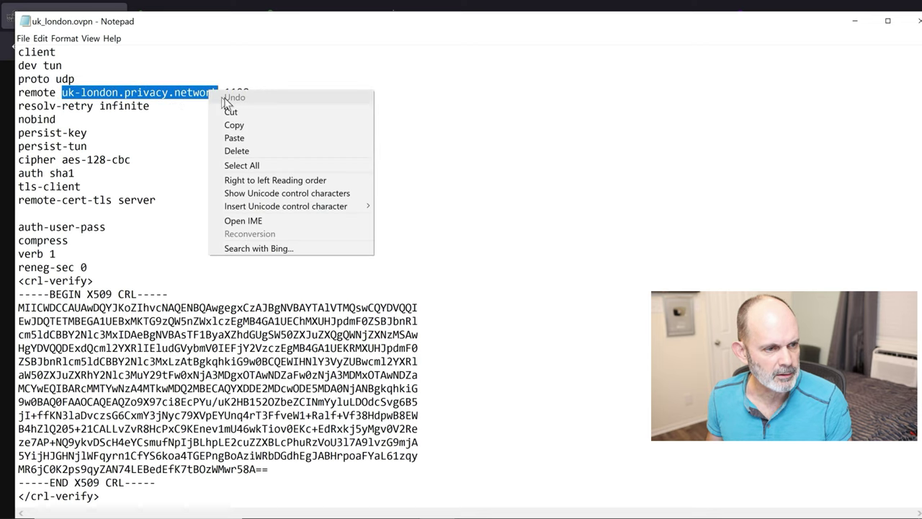
click(241, 127)
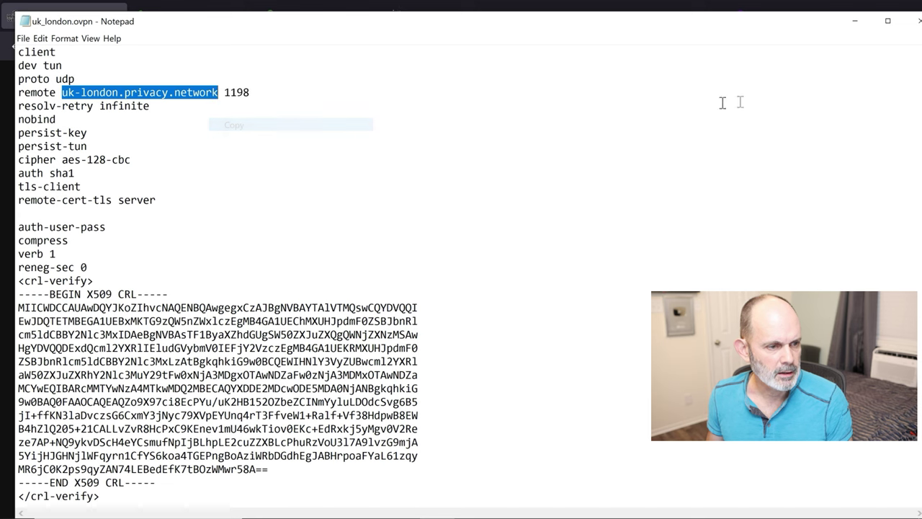
Paste the hostname into Server IP / Name and change the port from 1194 to 1198.
click(856, 20)
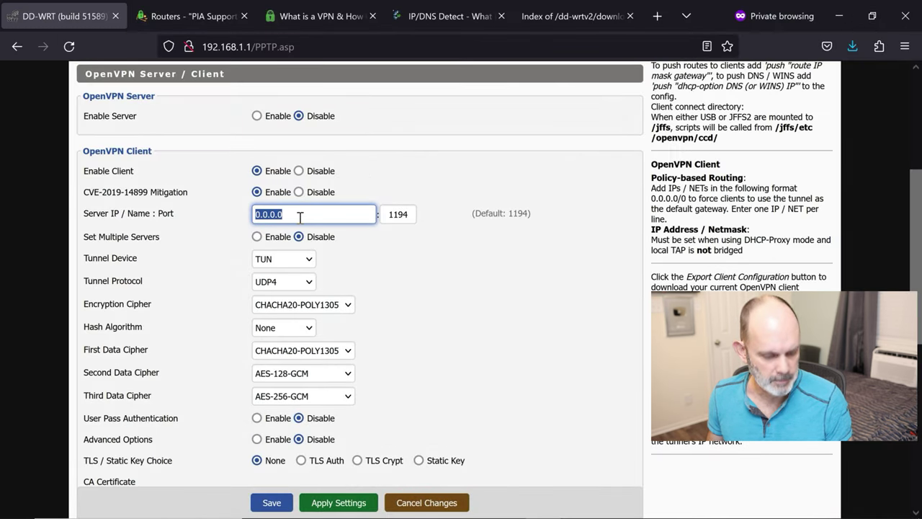
key(ctrl+v)
click(410, 216)
key(BackSpace)
text(8)
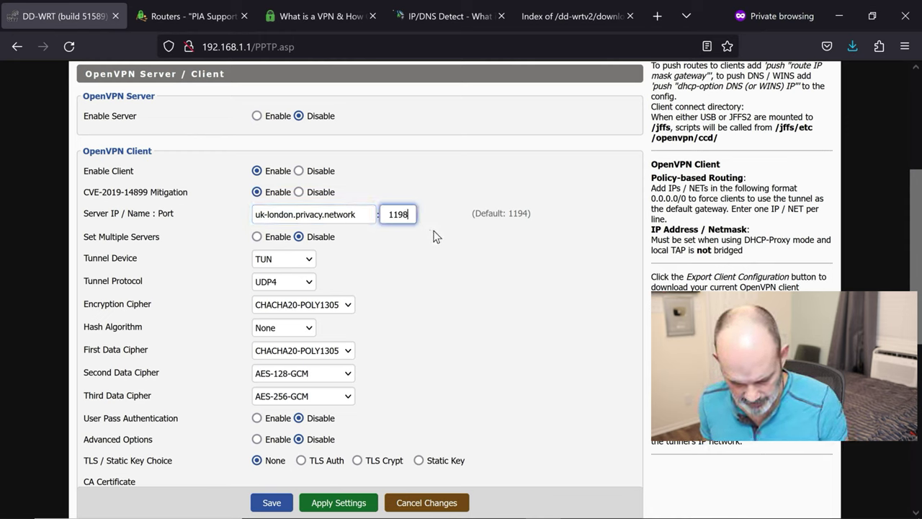
click(352, 283)
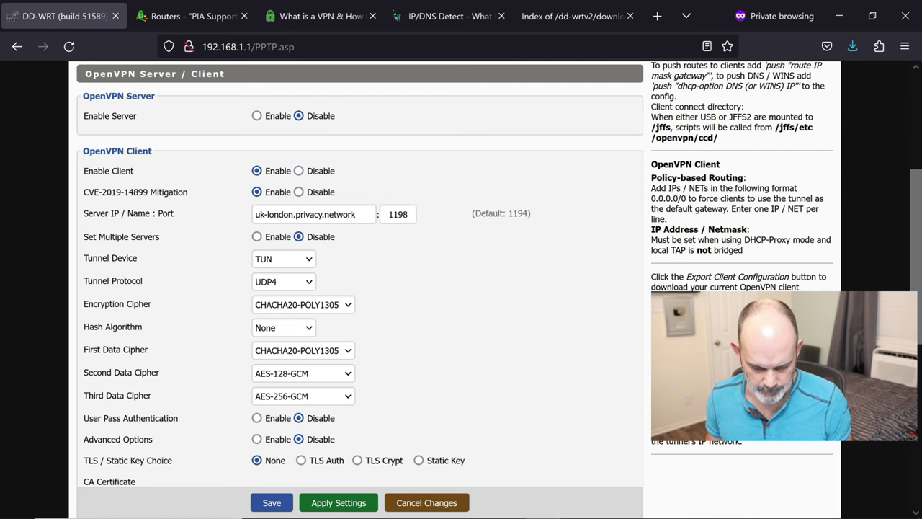
Following the London config reference, set tunnel protocol to UDP and encryption cipher to AES-128-GCM.
mouse_move(556, 514)
click(508, 504)
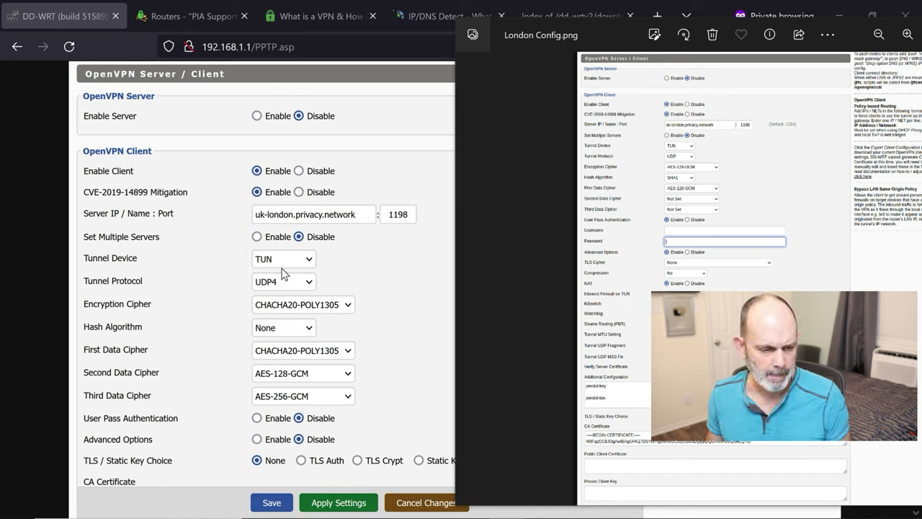
click(307, 282)
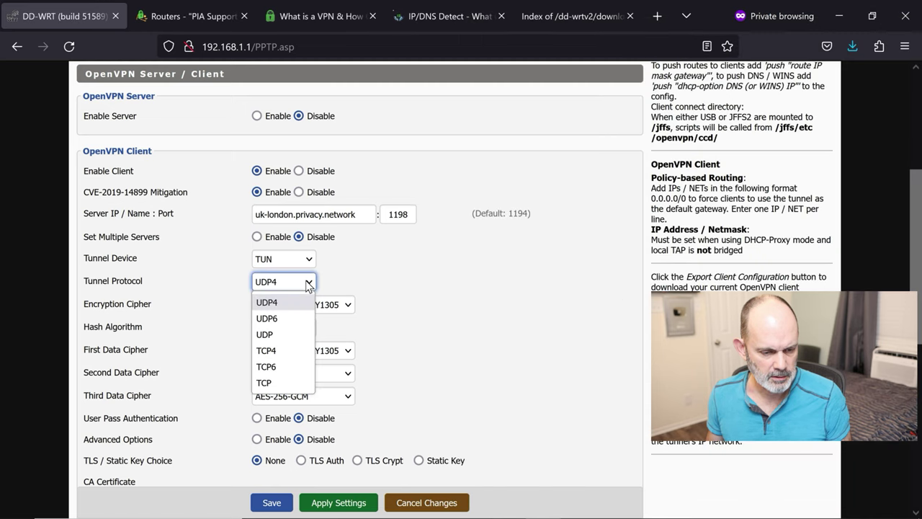
click(292, 334)
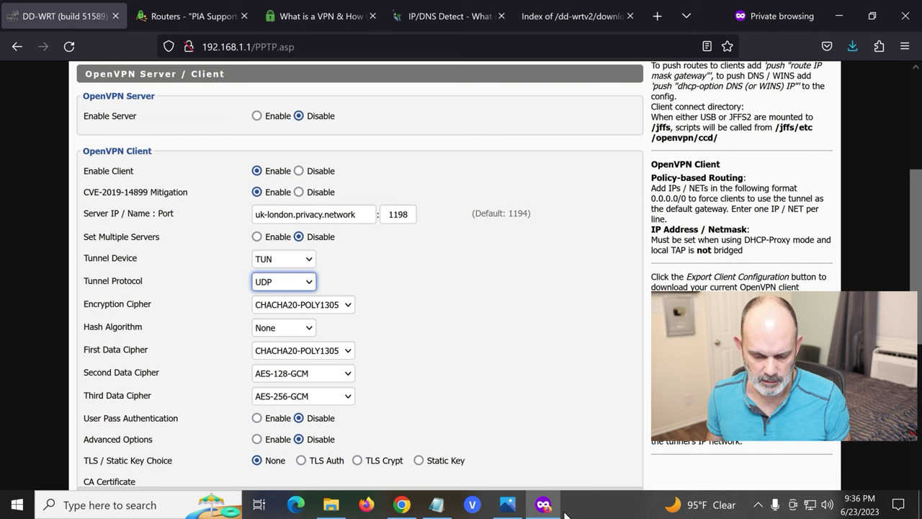
click(506, 506)
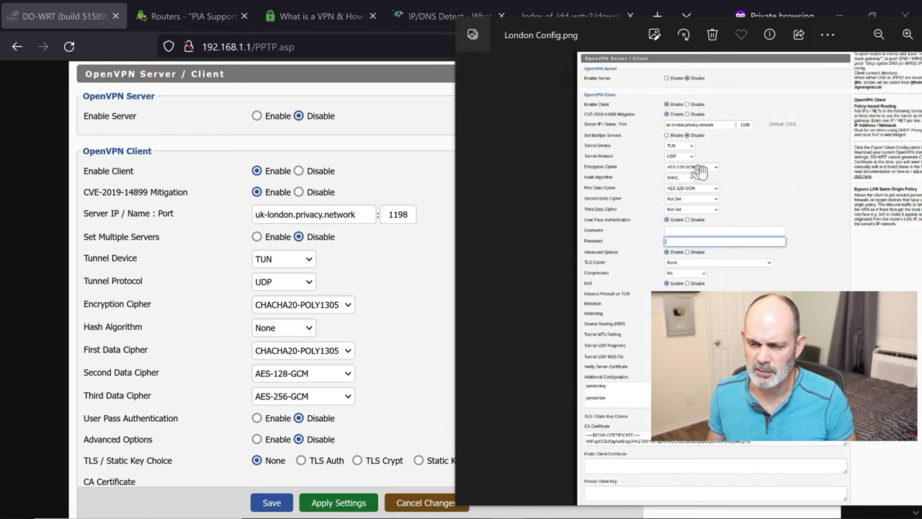
click(348, 304)
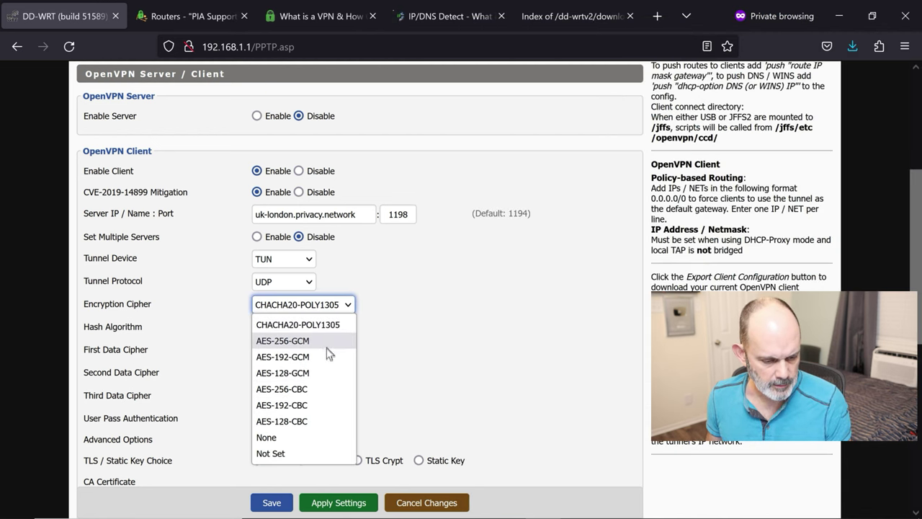
click(325, 375)
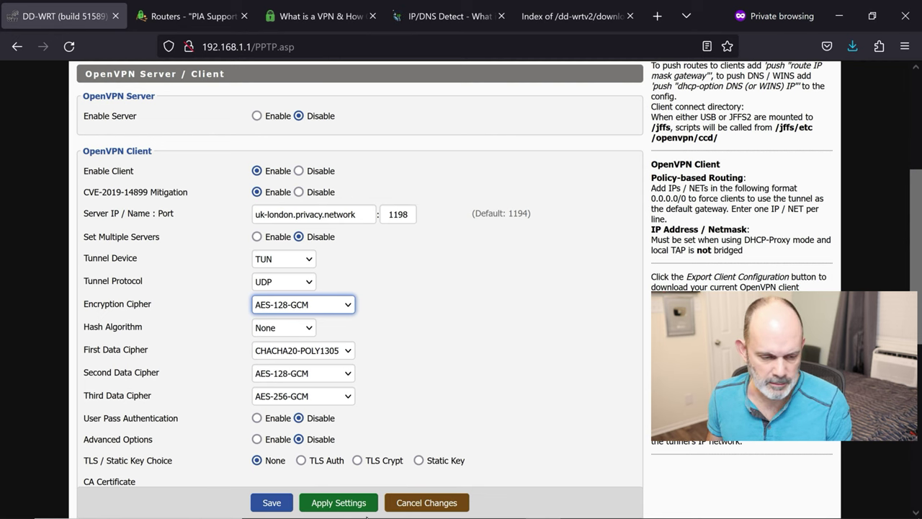
Set the hash algorithm to SHA1 and the first data cipher to AES-128-GCM.
mouse_move(317, 516)
click(507, 505)
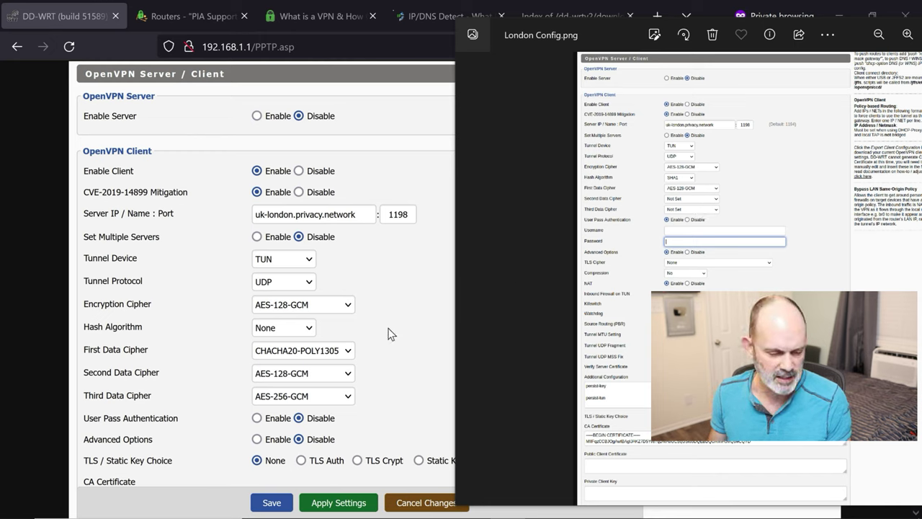
click(305, 331)
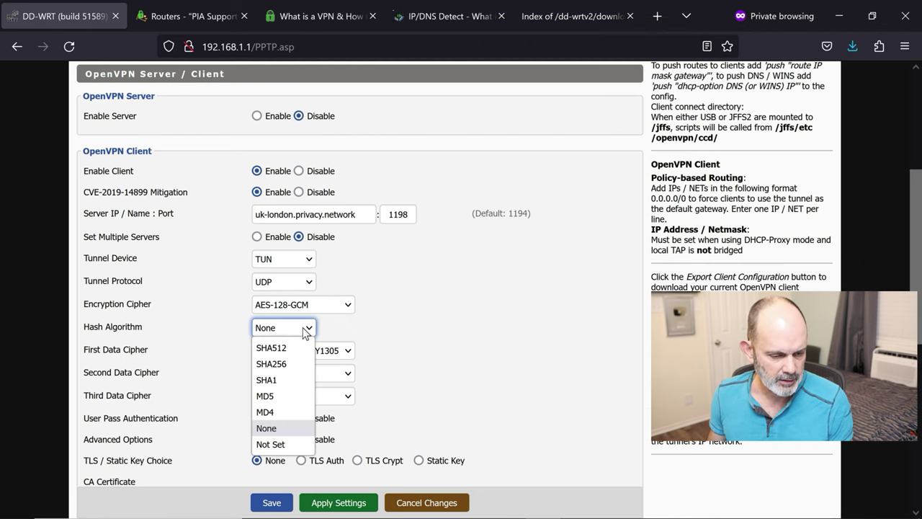
click(290, 375)
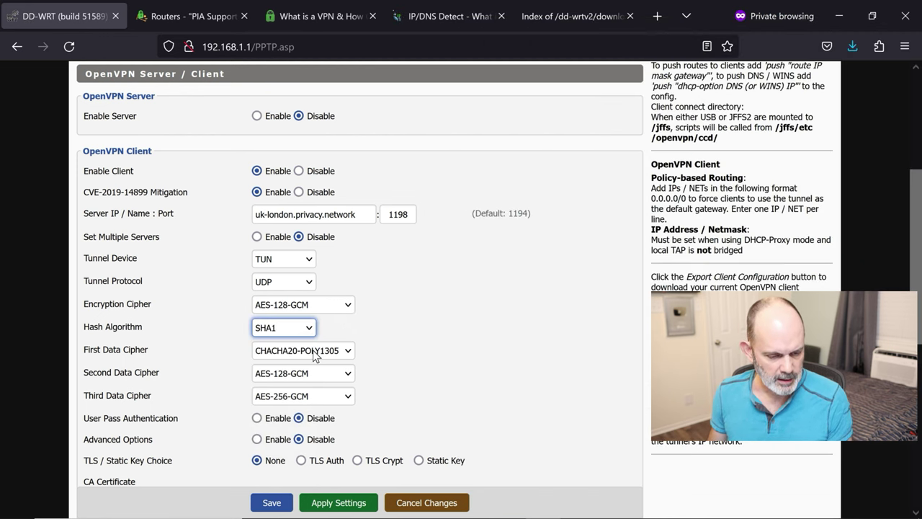
click(318, 353)
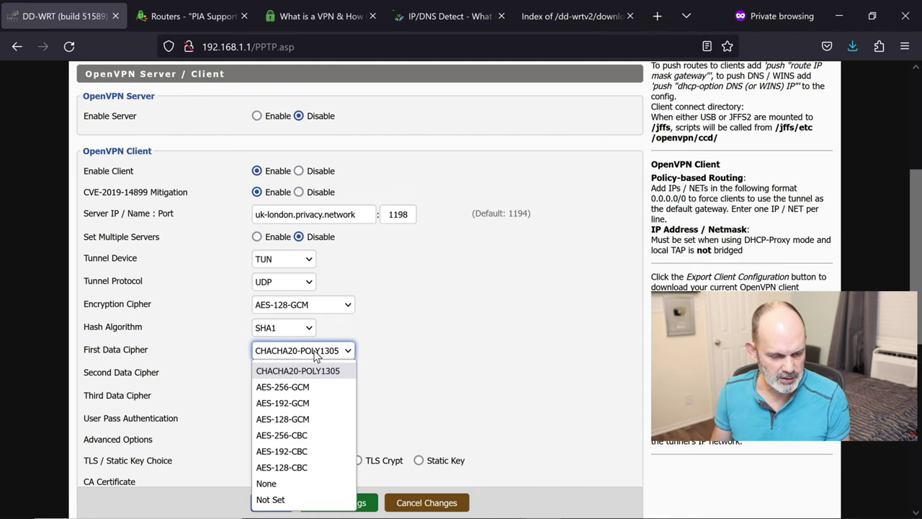
click(303, 483)
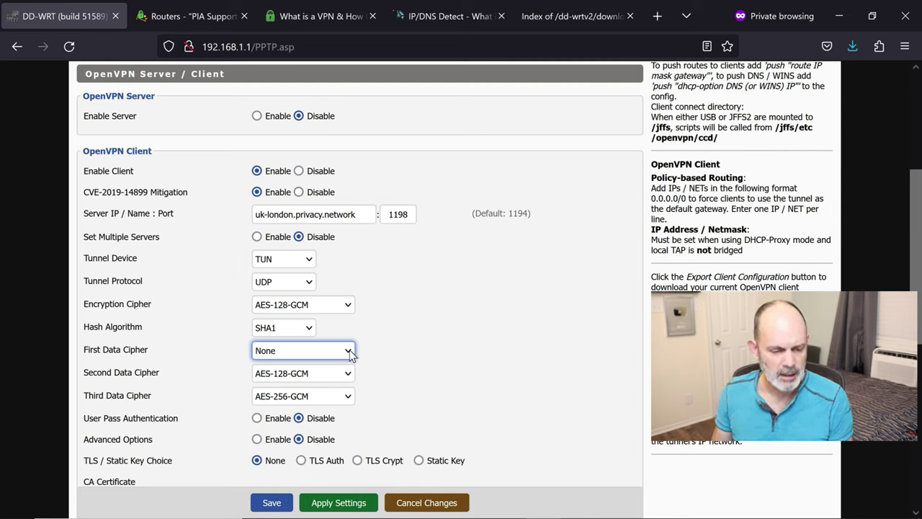
click(350, 352)
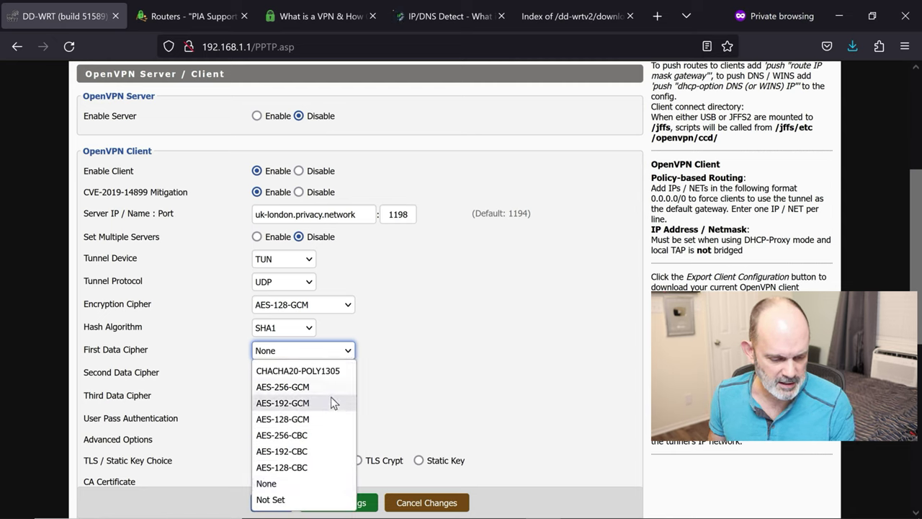
click(331, 424)
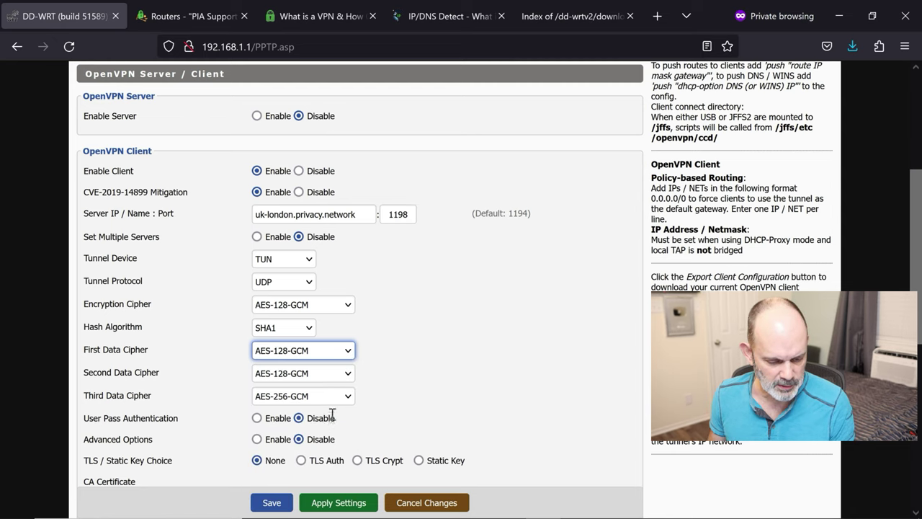
Set the second and third data ciphers to Not Set.
click(341, 376)
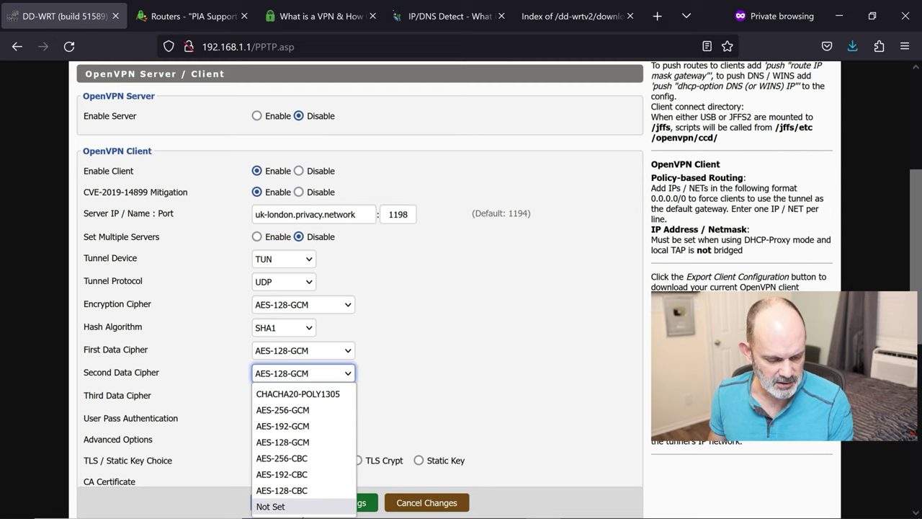
click(303, 507)
click(310, 397)
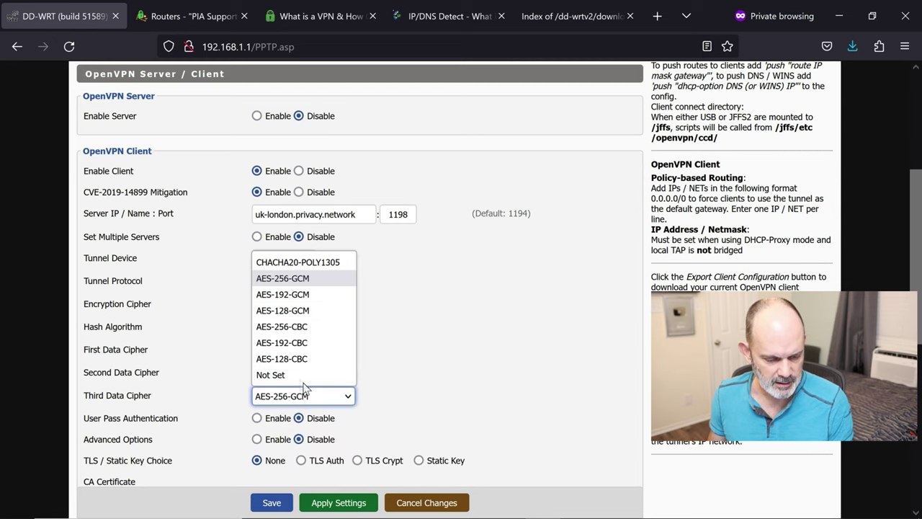
click(300, 375)
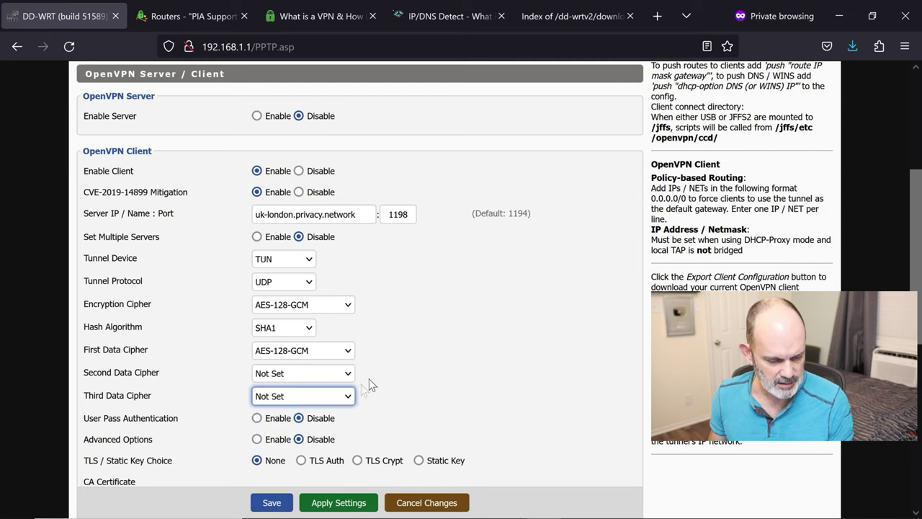
scroll(376, 390, down, 2)
scroll(376, 389, down, 2)
scroll(376, 390, up, 2)
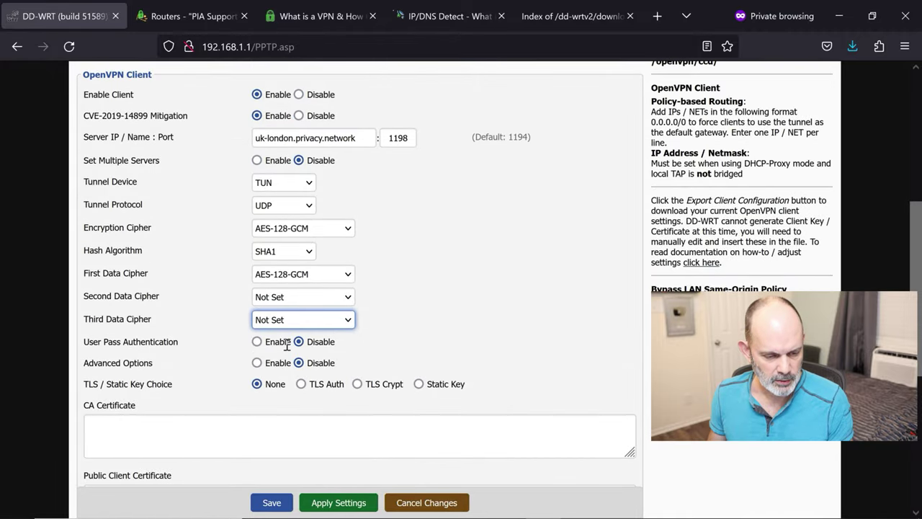
Enable User Pass Authentication and Advanced Options for the OpenVPN client.
click(256, 342)
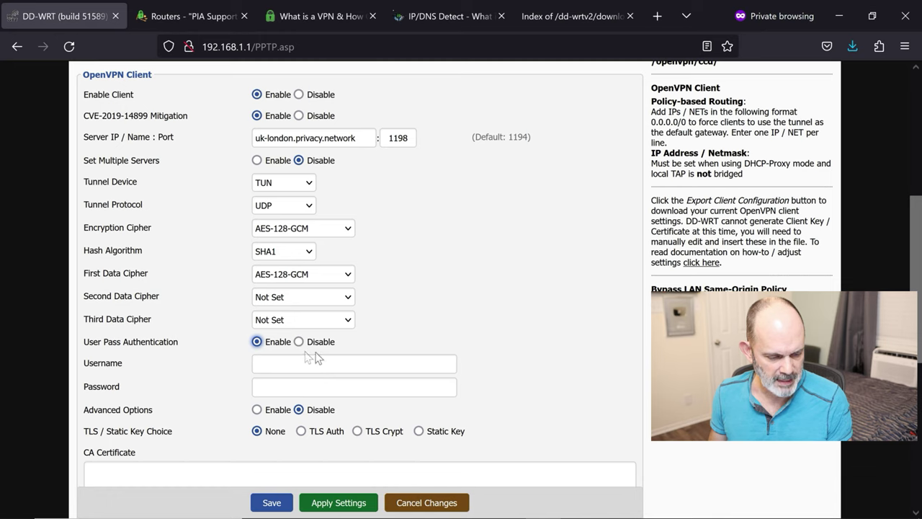
click(271, 363)
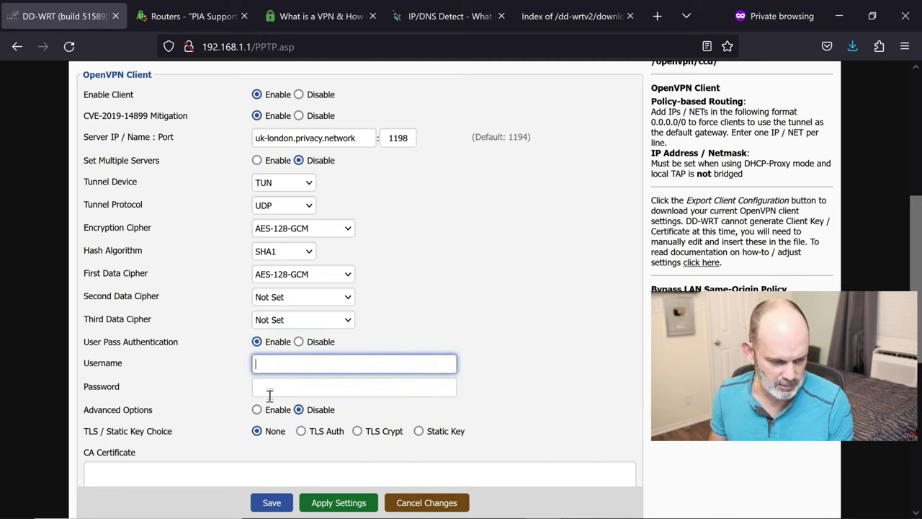
click(270, 390)
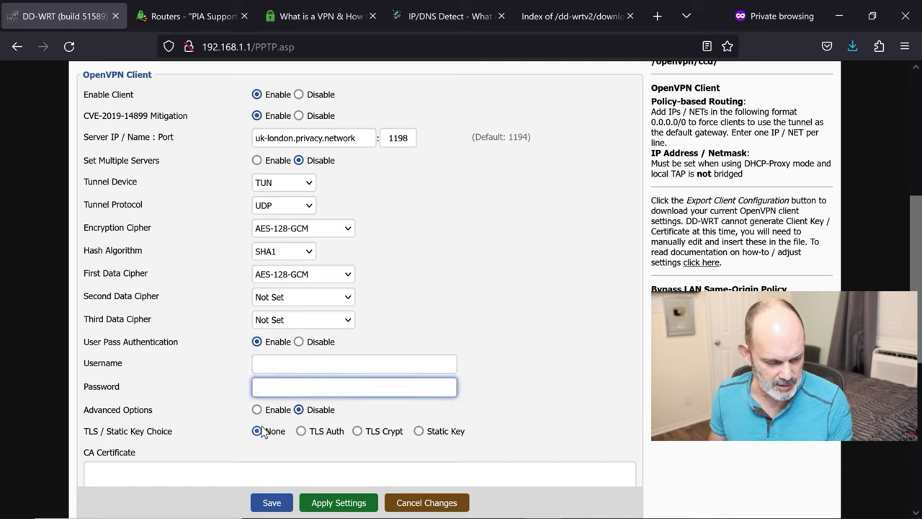
scroll(387, 360, down, 3)
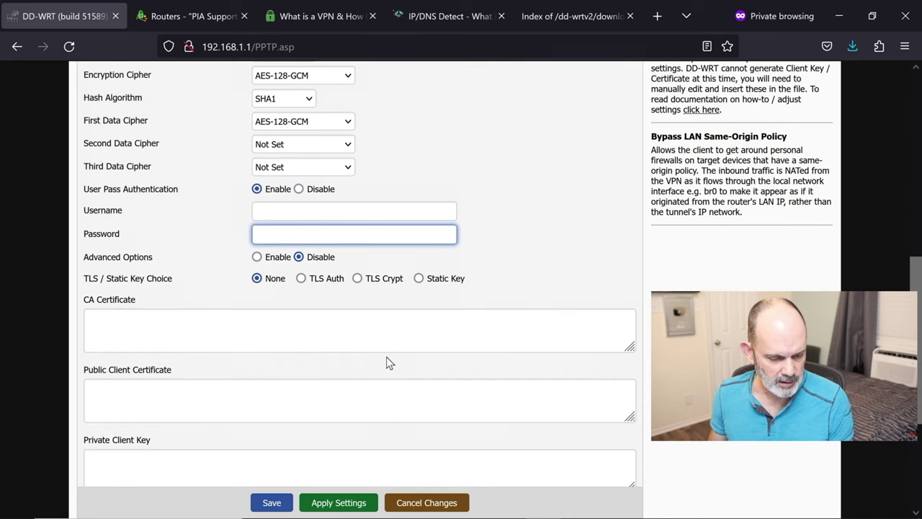
click(258, 257)
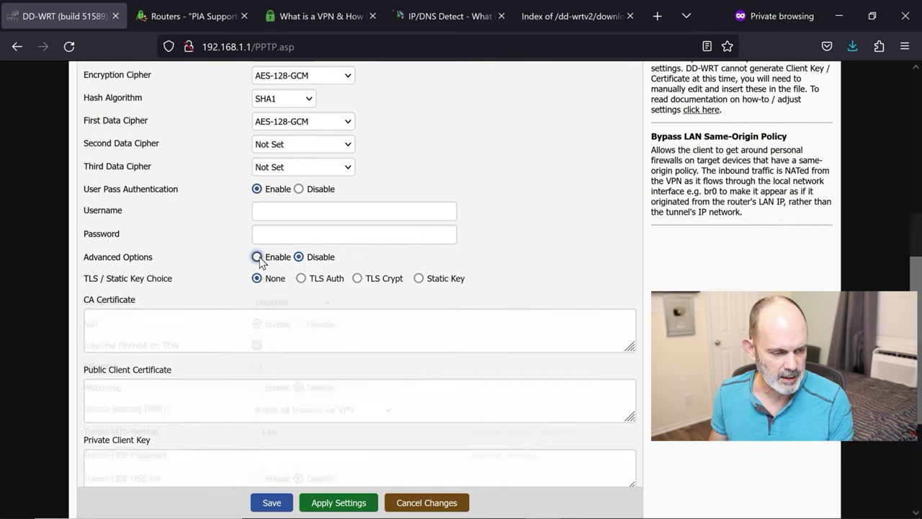
Set Compression to No, checking the London config reference.
scroll(393, 339, down, 2)
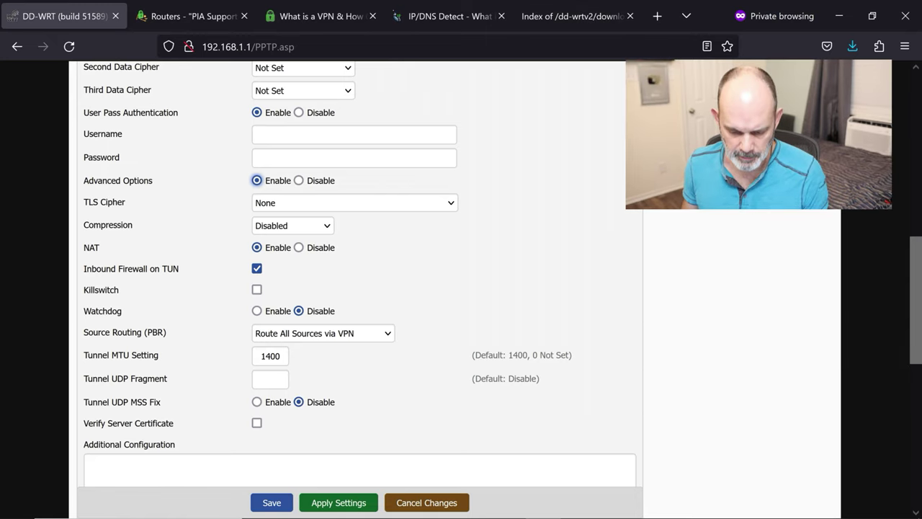
mouse_move(566, 516)
click(508, 504)
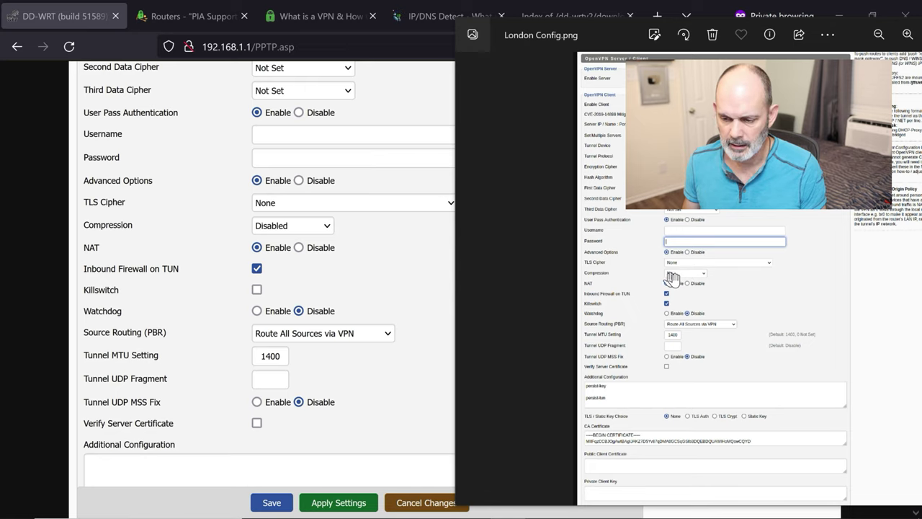
click(307, 230)
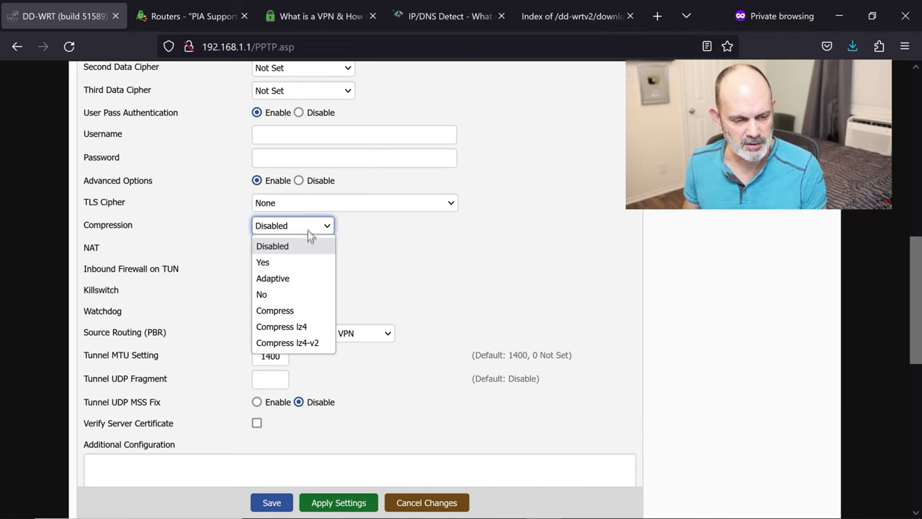
click(296, 297)
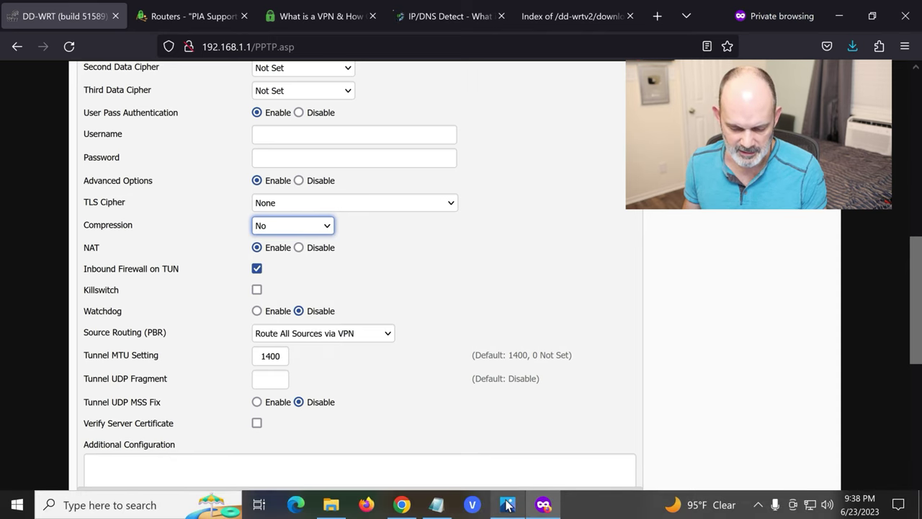
click(507, 505)
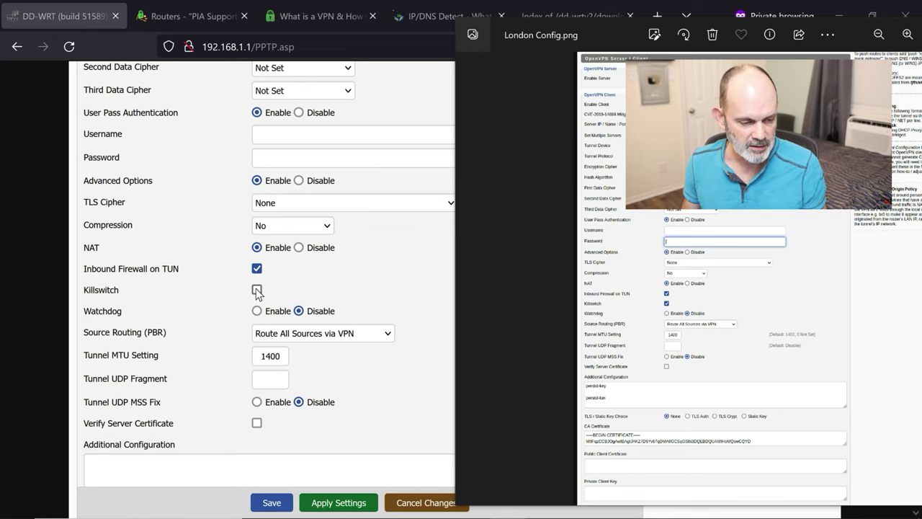
Tick the Killswitch checkbox.
click(258, 291)
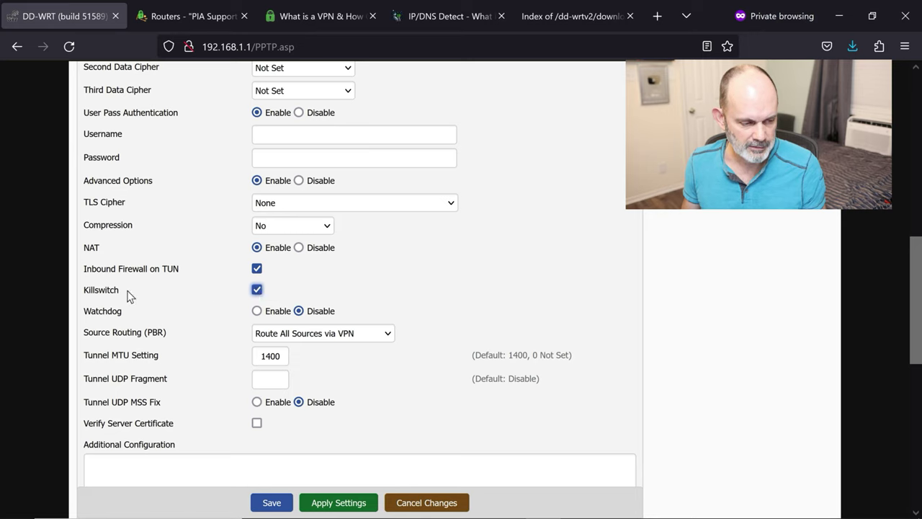
double_click(90, 290)
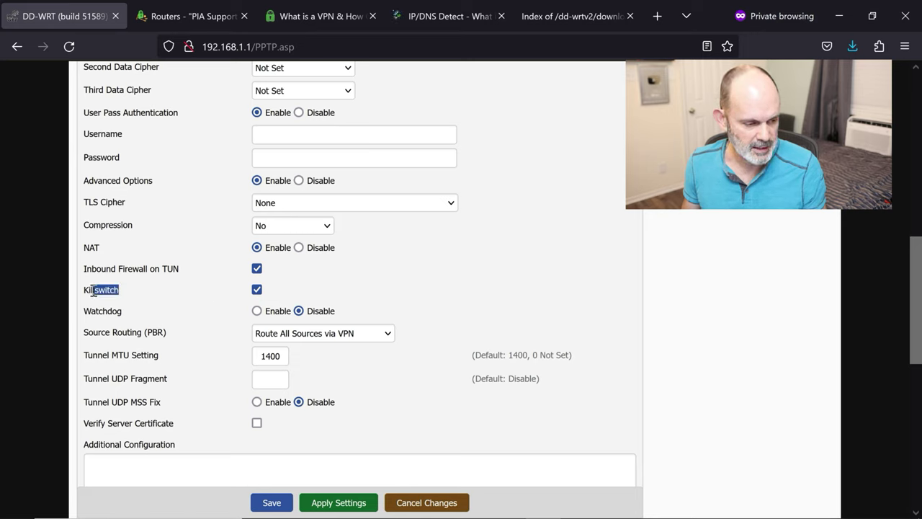
click(87, 290)
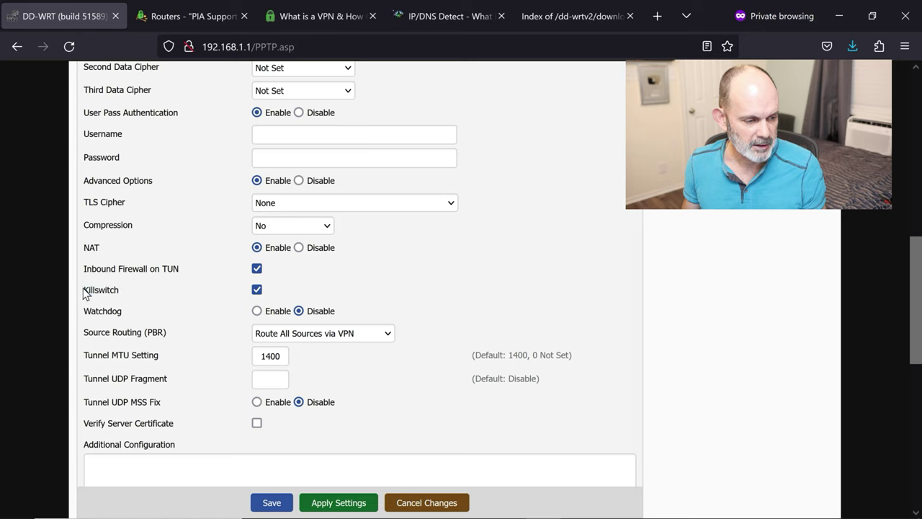
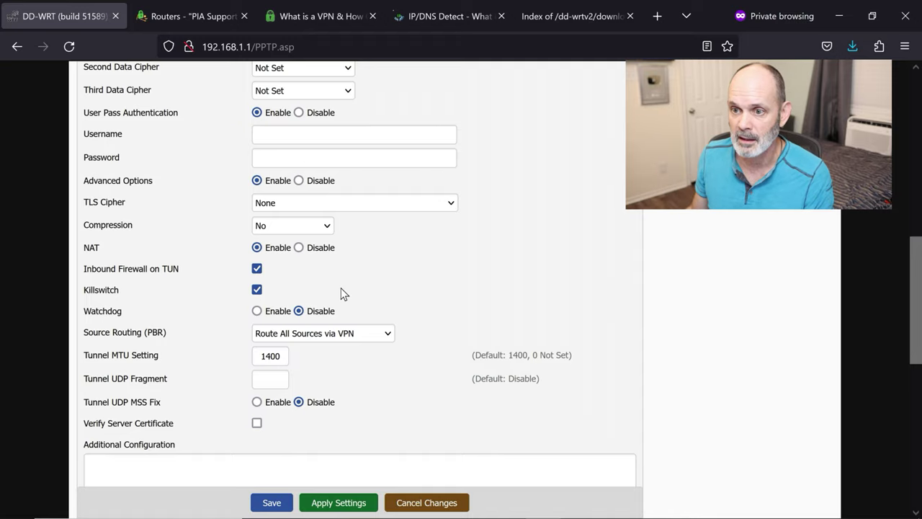
Scroll through the router's OpenVPN client settings page to review the fields.
scroll(508, 264, up, 1)
scroll(508, 269, up, 10)
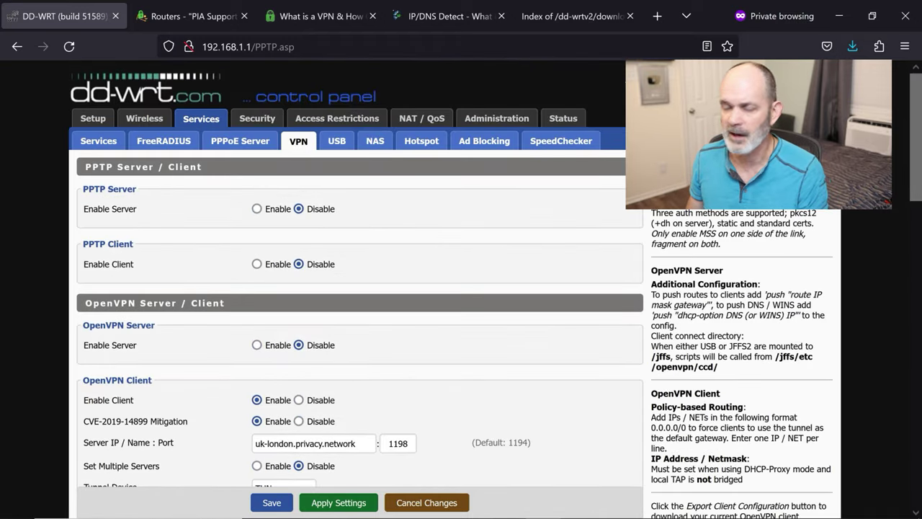
scroll(353, 288, down, 4)
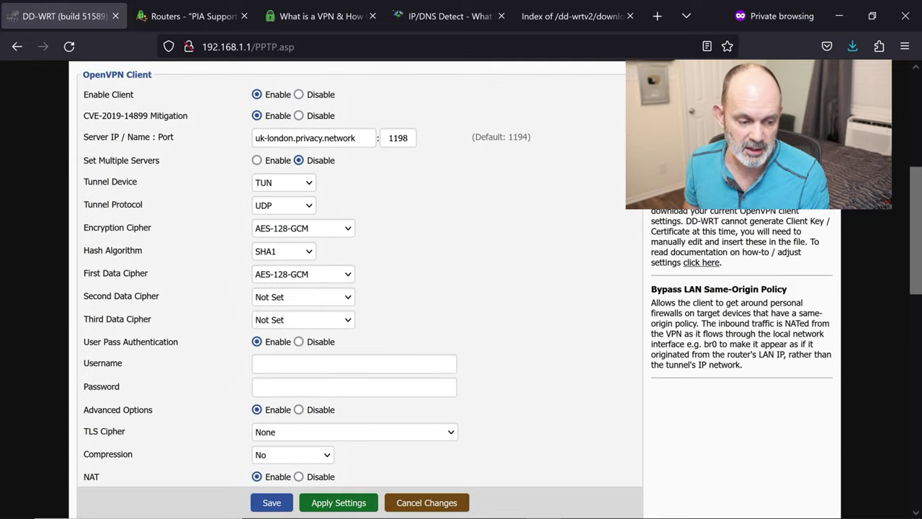
scroll(353, 289, up, 1)
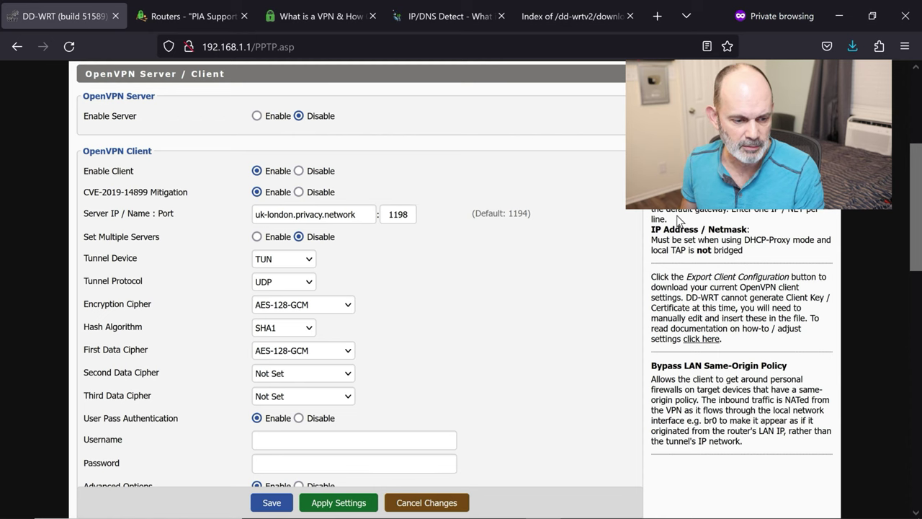
scroll(677, 220, up, 5)
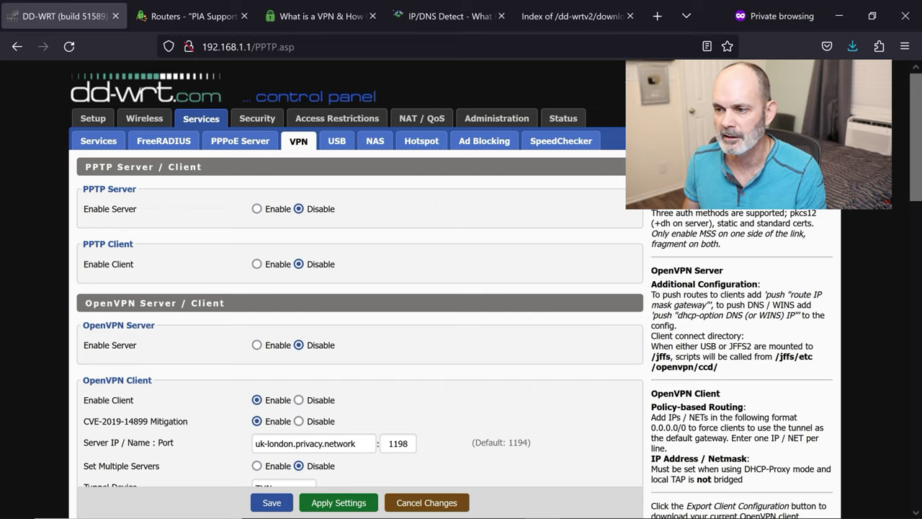
scroll(582, 245, down, 5)
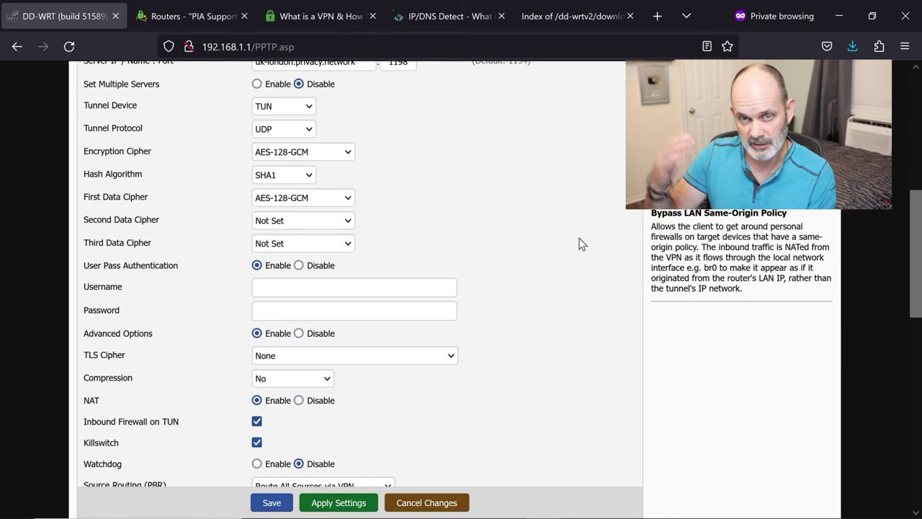
scroll(583, 245, down, 2)
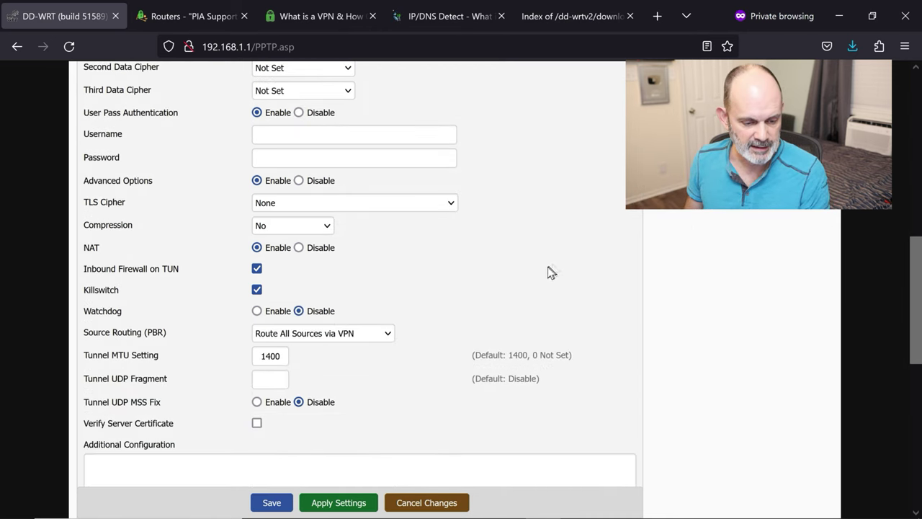
scroll(186, 291, down, 1)
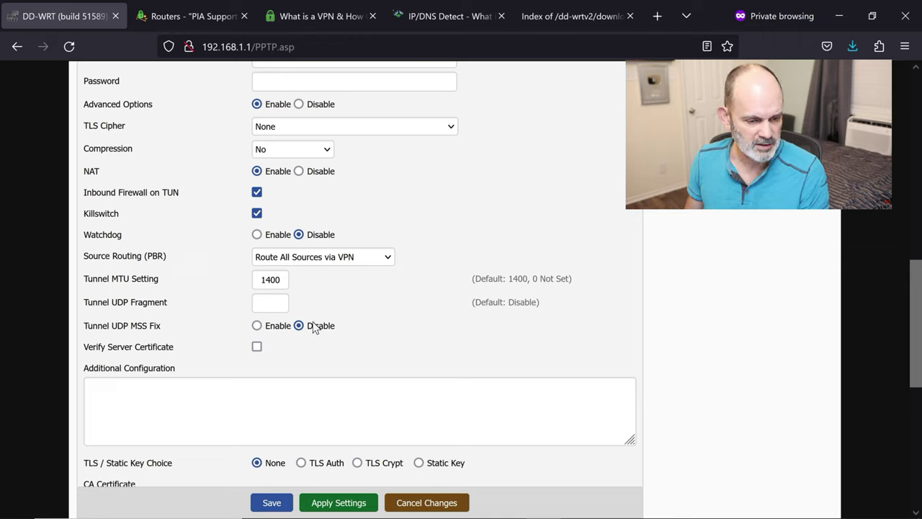
Check the London Config.png reference screenshot, then return to the Additional Configuration box.
mouse_move(531, 514)
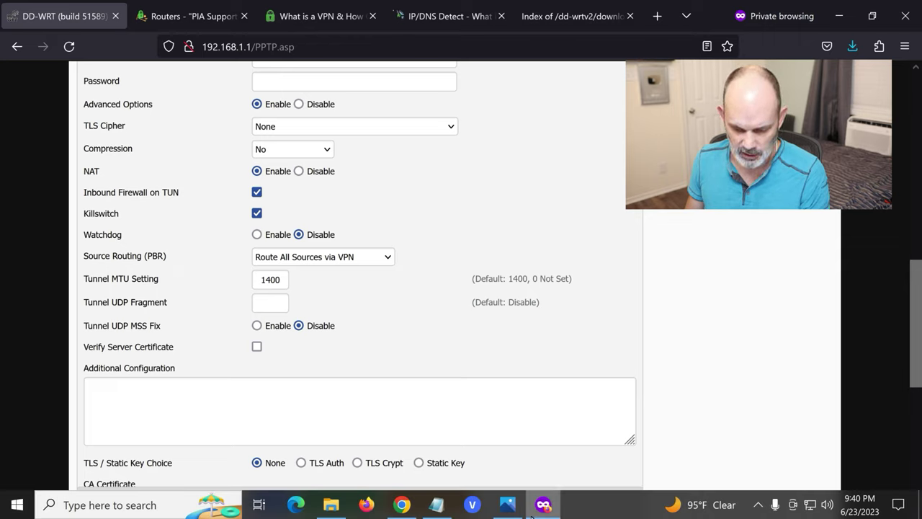
click(508, 506)
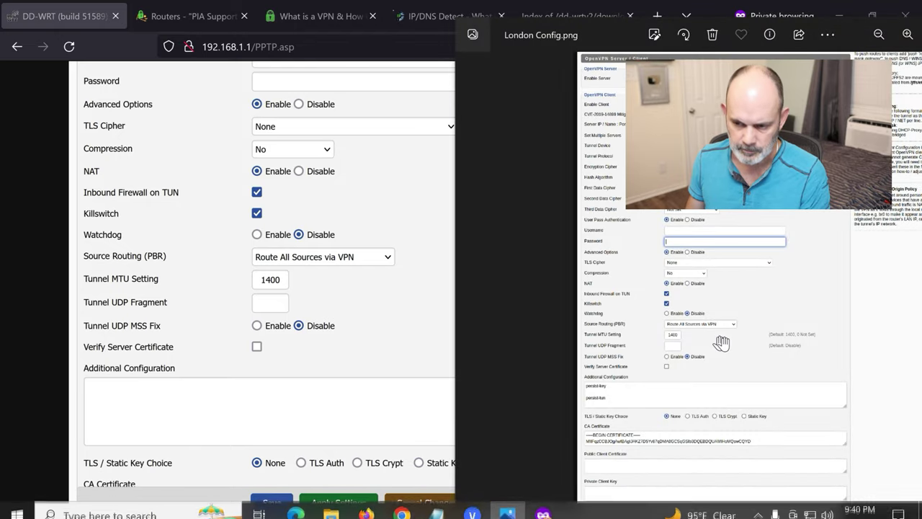
scroll(721, 344, up, 3)
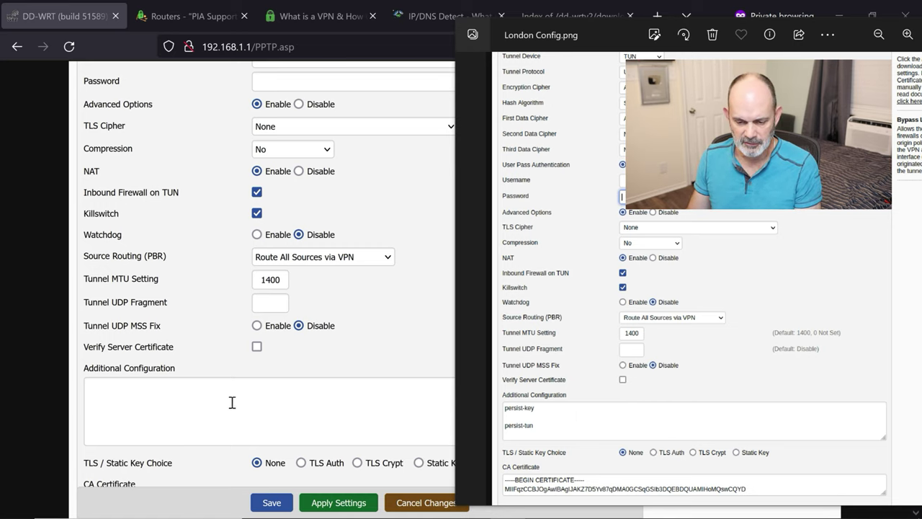
scroll(225, 401, down, 5)
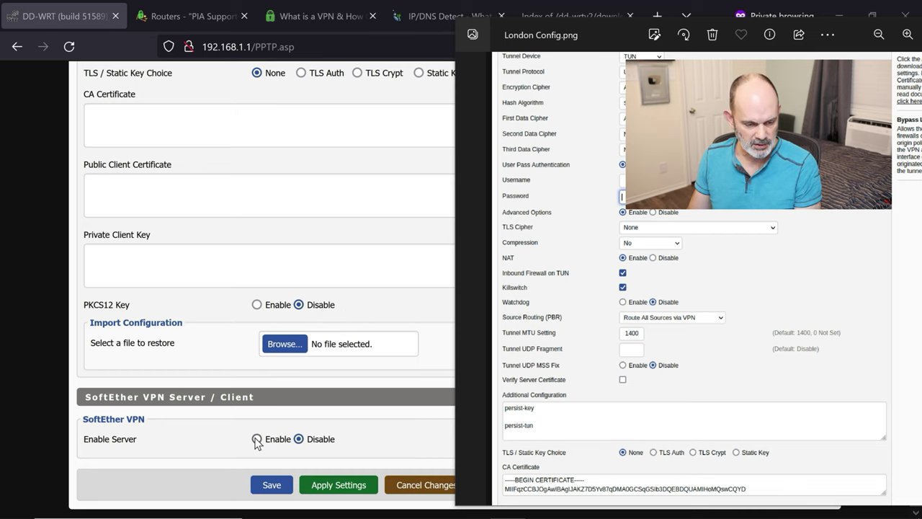
scroll(243, 142, up, 3)
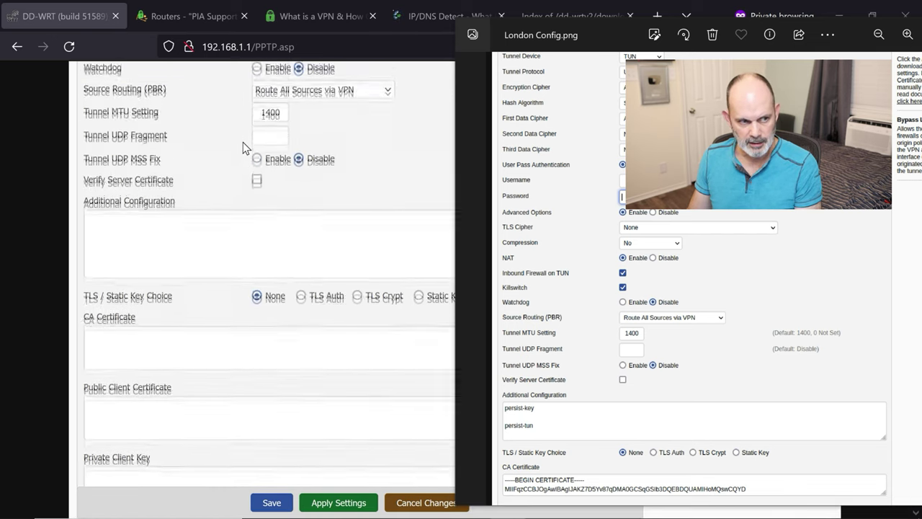
click(179, 245)
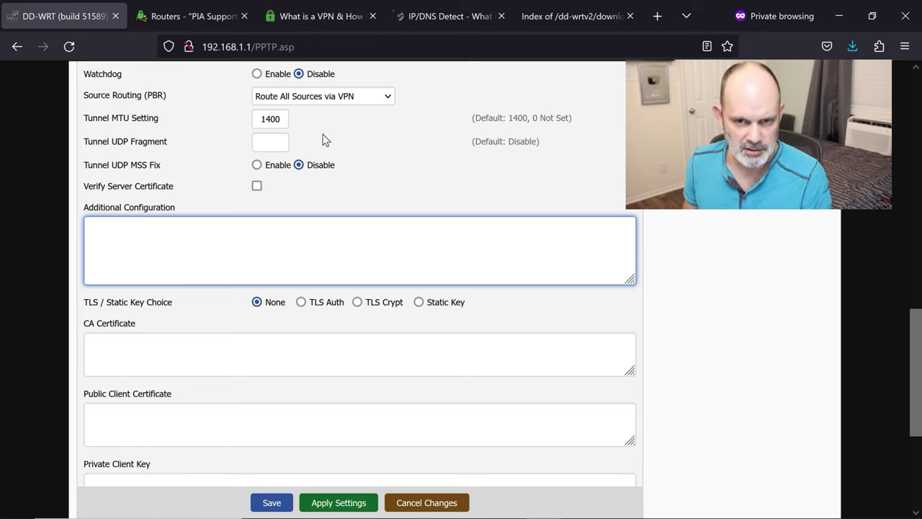
Copy the five OpenVPN config lines from the PIA router setup guide.
click(183, 17)
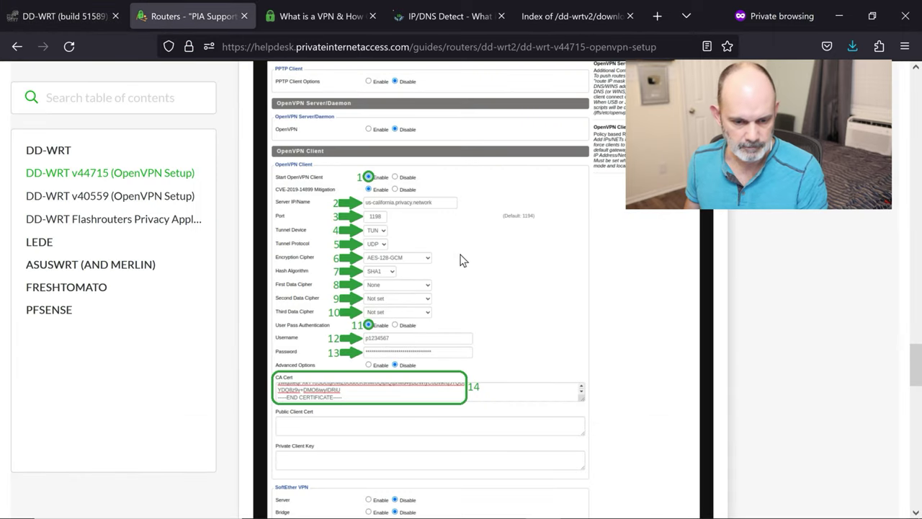
scroll(460, 259, down, 10)
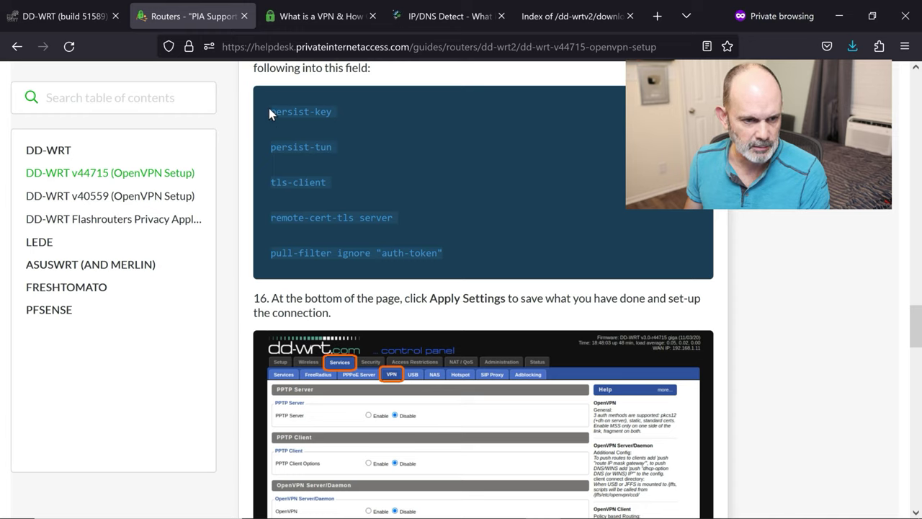
drag(270, 111, 446, 274)
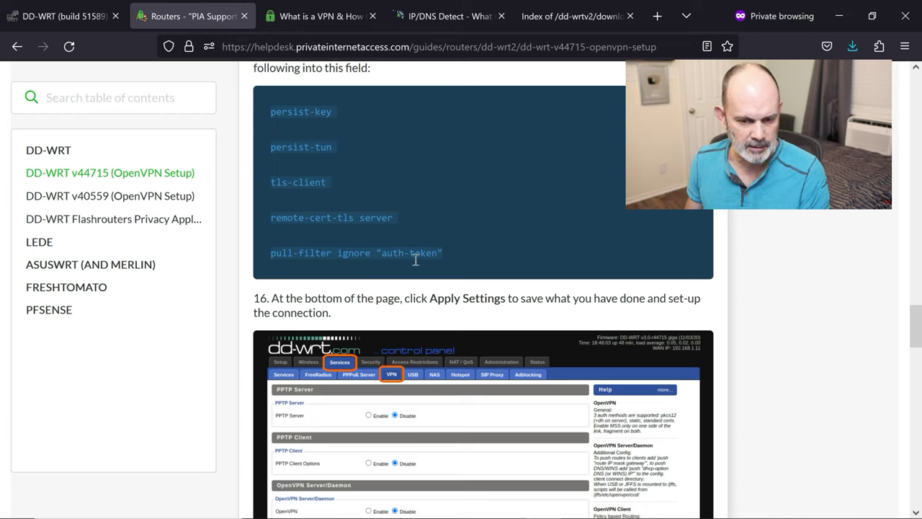
right_click(415, 259)
click(431, 272)
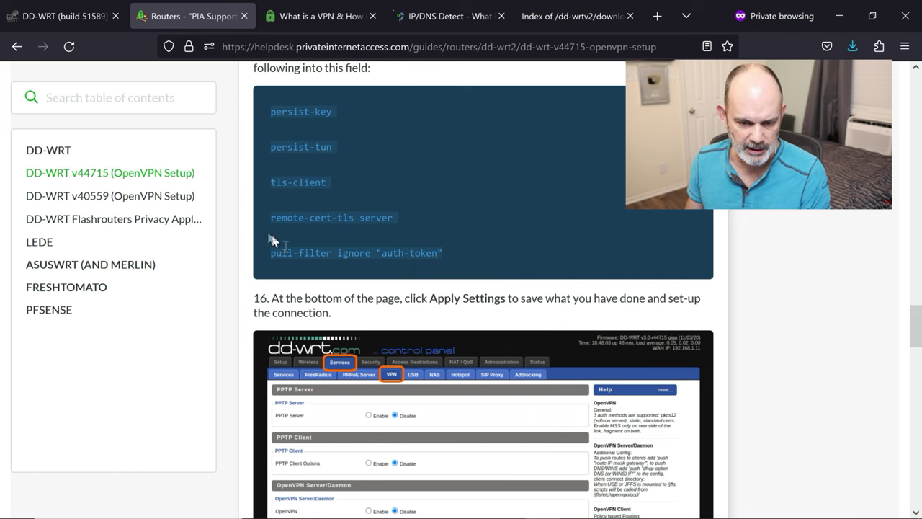
click(163, 317)
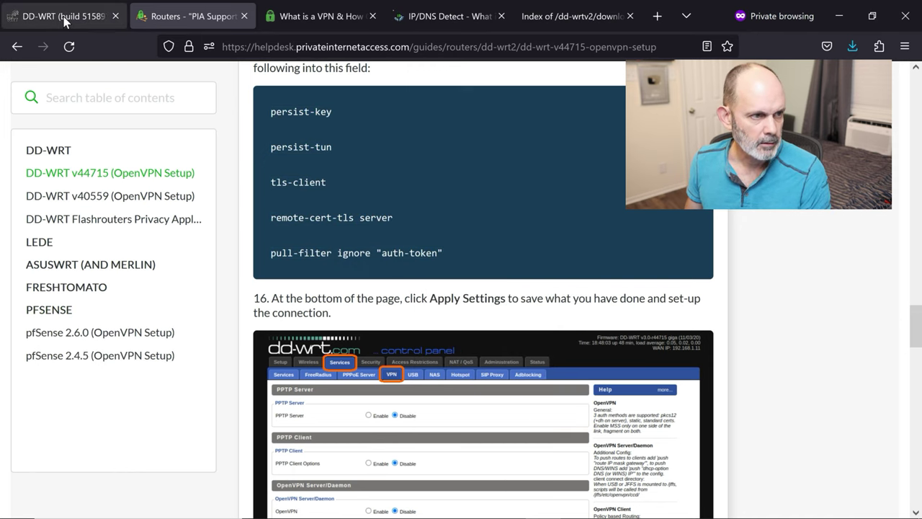
Paste the lines into DD-WRT's Additional Configuration box and remove the trailing blank line.
click(65, 20)
right_click(235, 230)
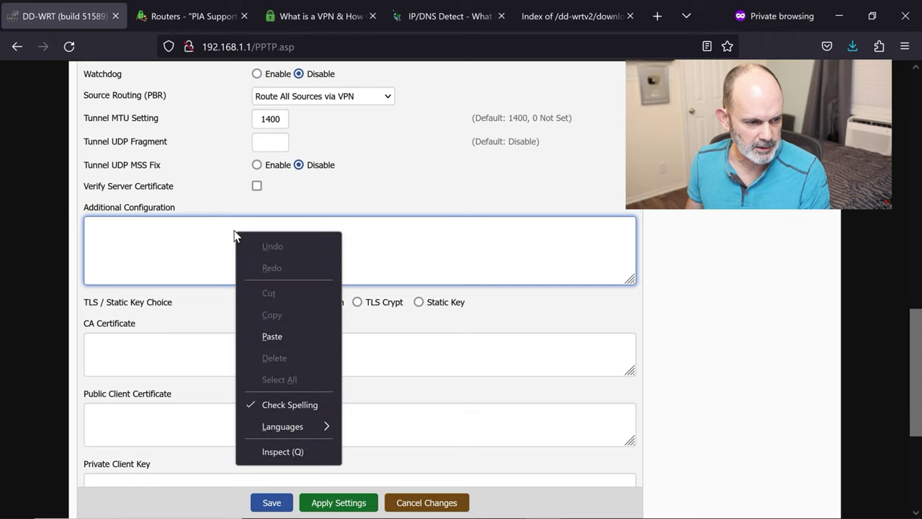
click(291, 331)
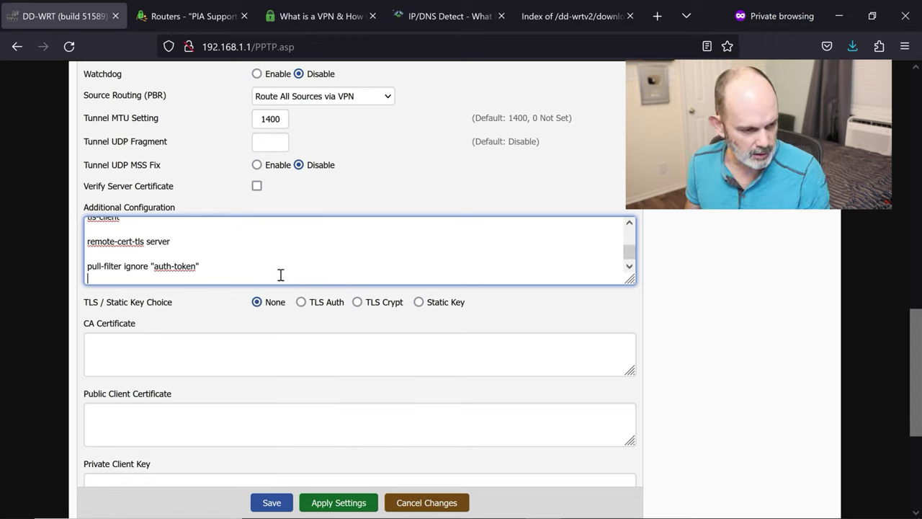
key(BackSpace)
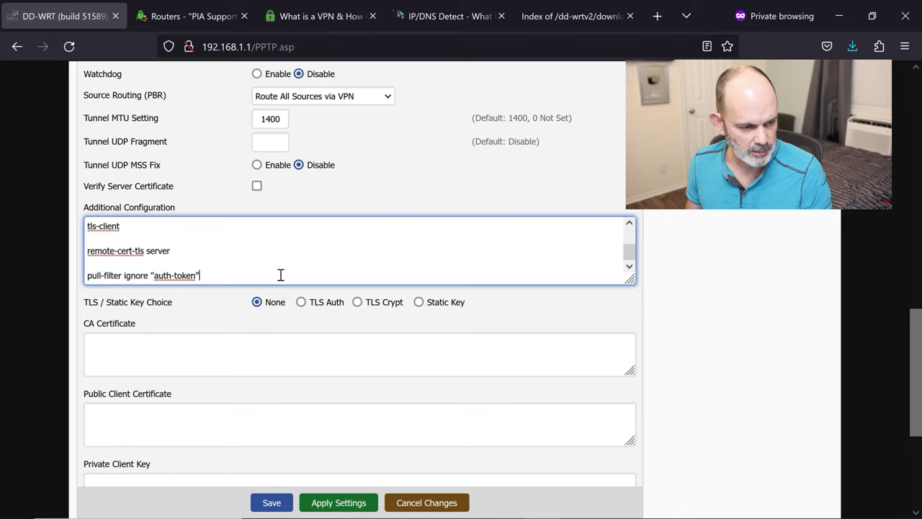
scroll(294, 251, up, 1)
scroll(295, 250, down, 1)
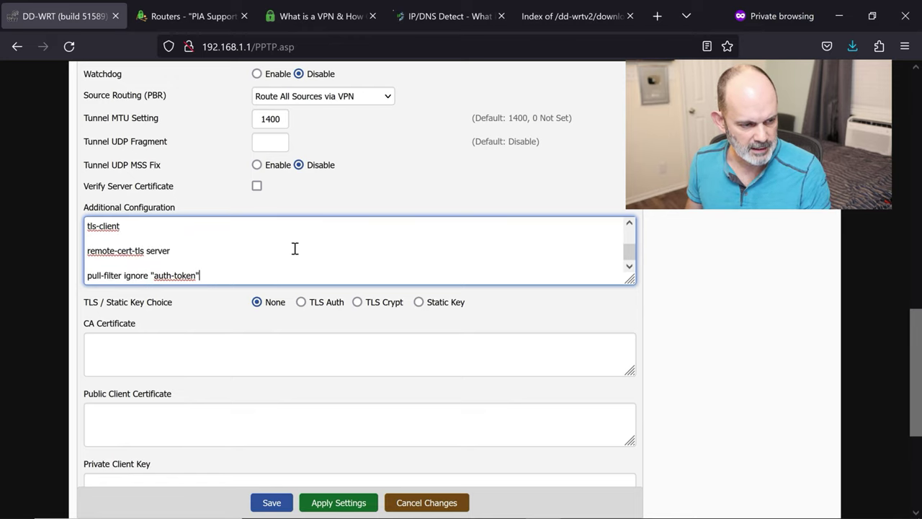
scroll(317, 393, down, 3)
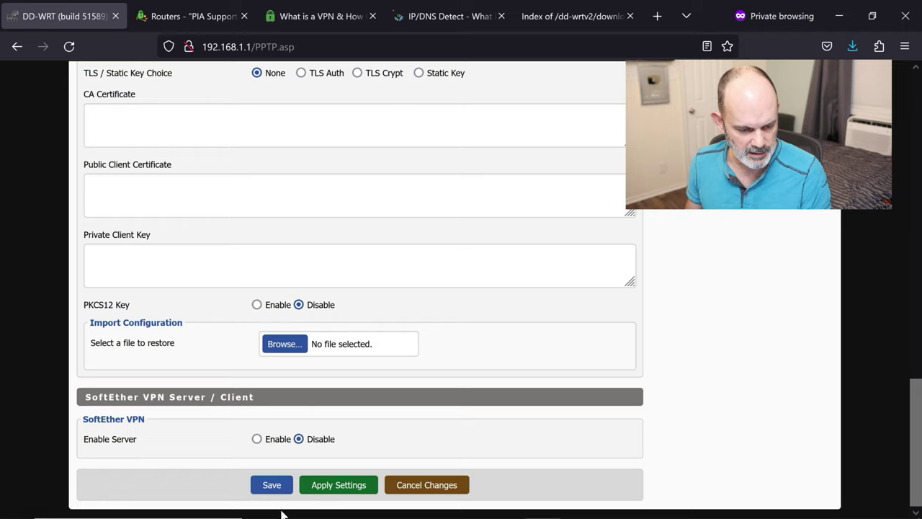
Save and apply the OpenVPN client settings on the router.
click(271, 485)
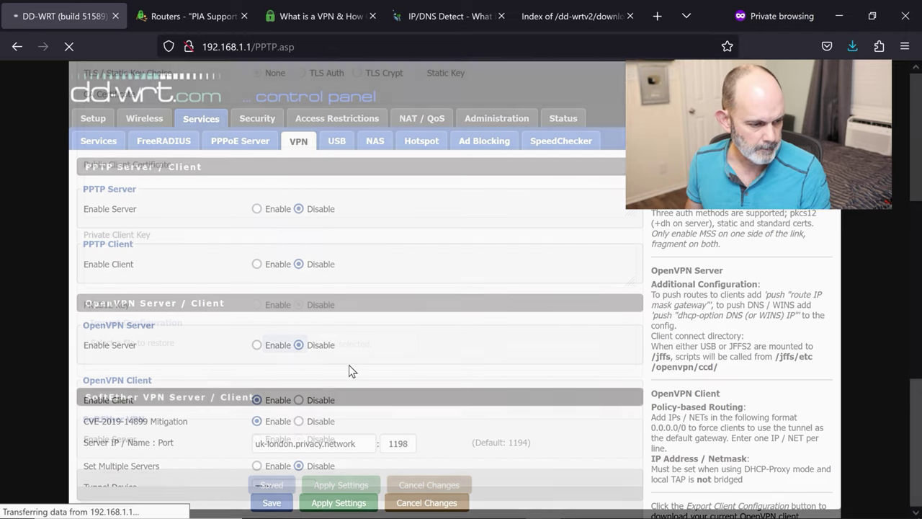
mouse_move(358, 504)
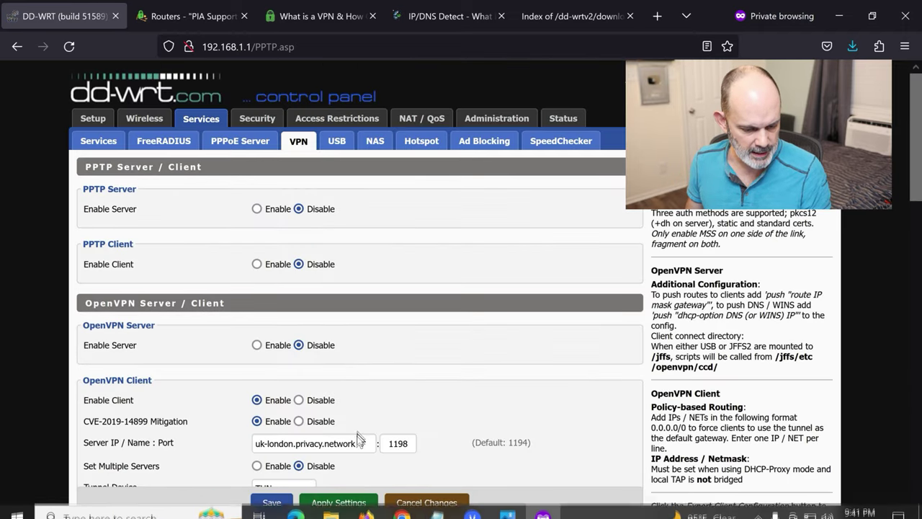
click(354, 502)
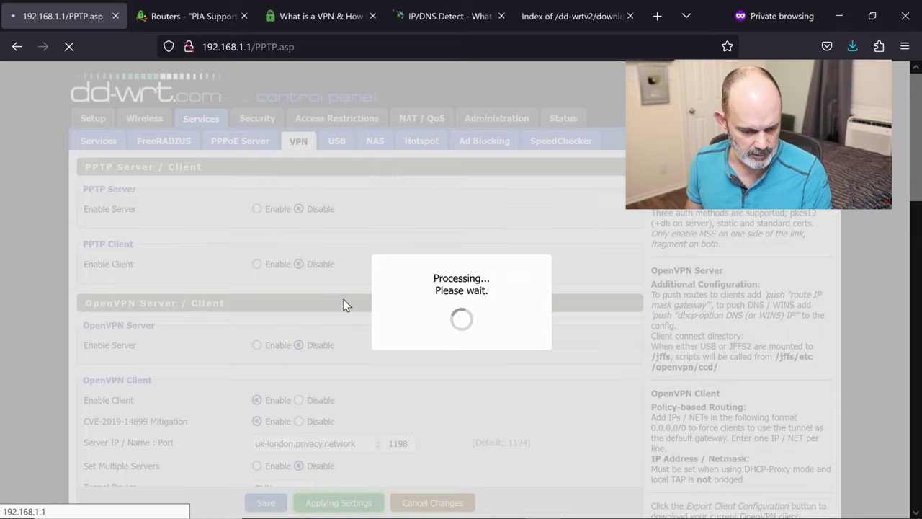
Review the OpenVPN client fields: TLS key choice None, certificate verification off, and the added directives.
scroll(344, 305, down, 5)
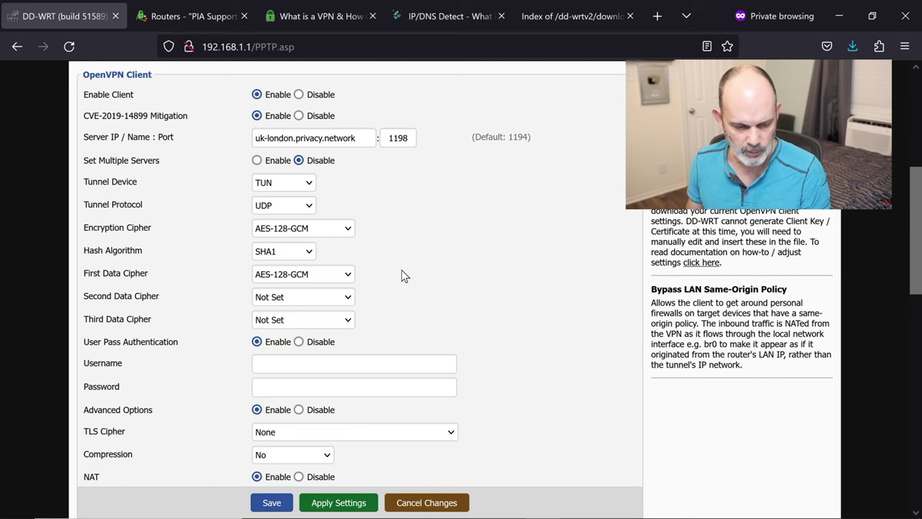
scroll(401, 274, down, 2)
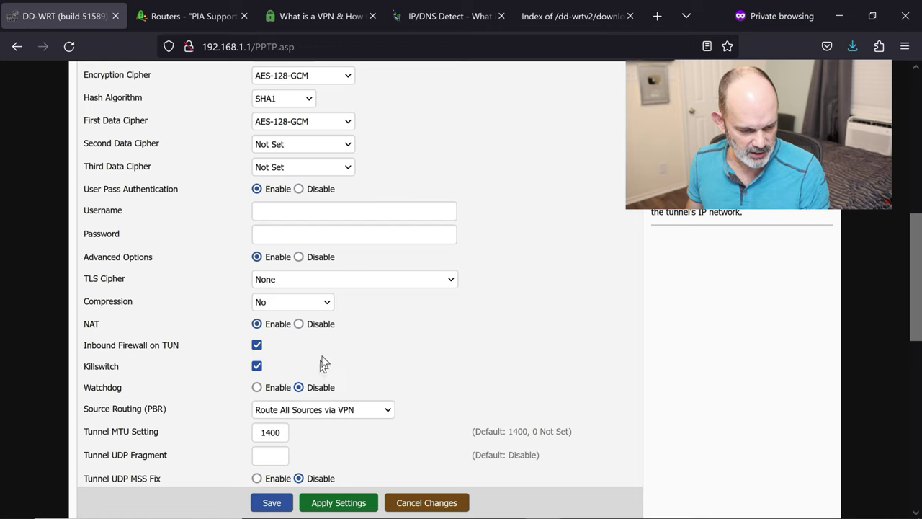
scroll(341, 356, down, 4)
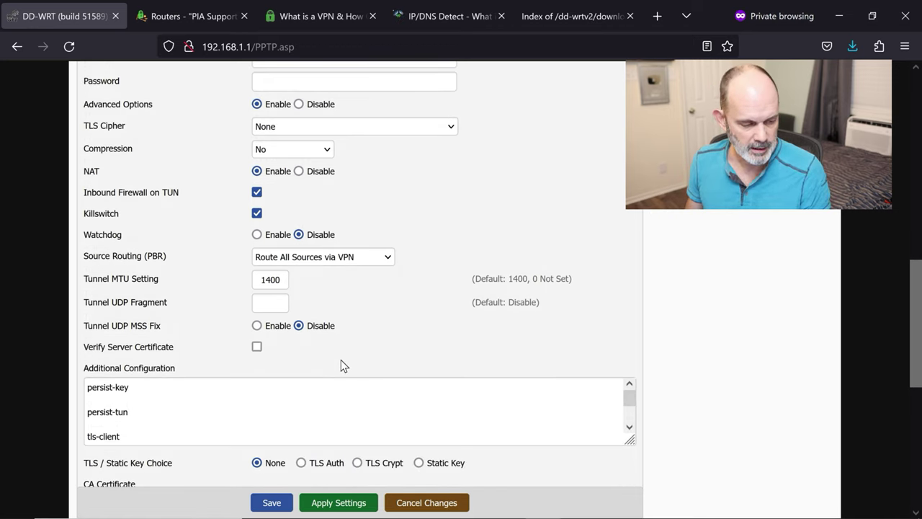
scroll(341, 362, down, 10)
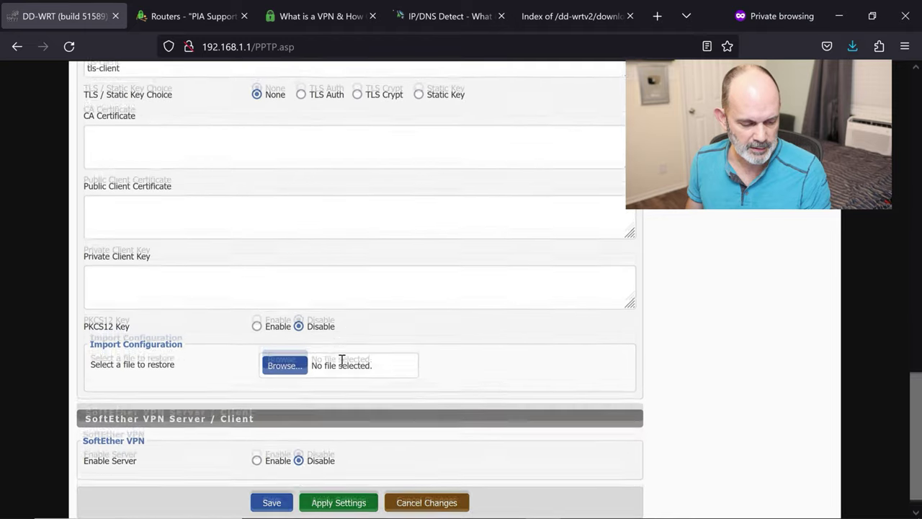
scroll(428, 351, up, 4)
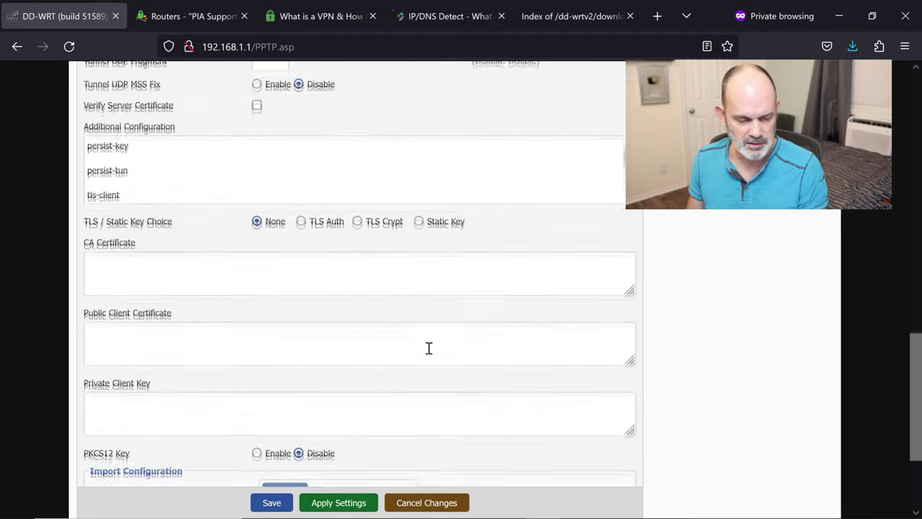
scroll(429, 350, up, 15)
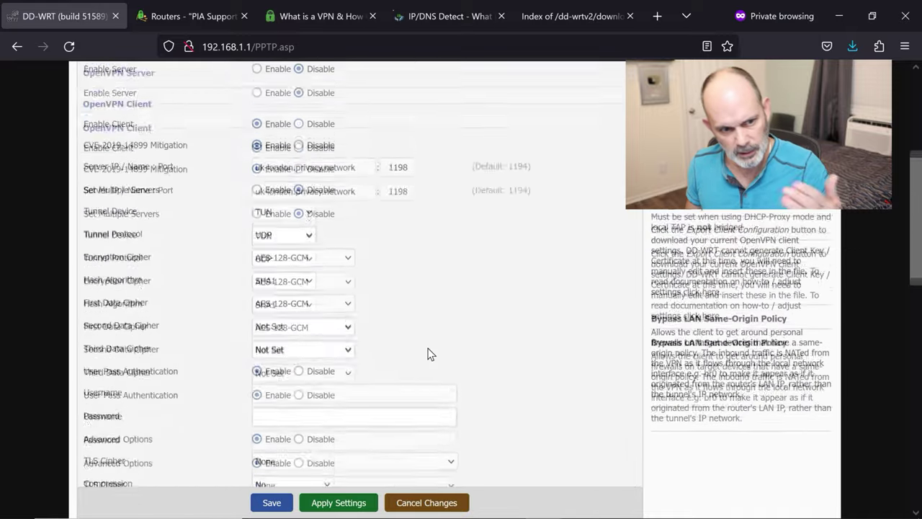
scroll(428, 353, up, 3)
scroll(428, 353, up, 5)
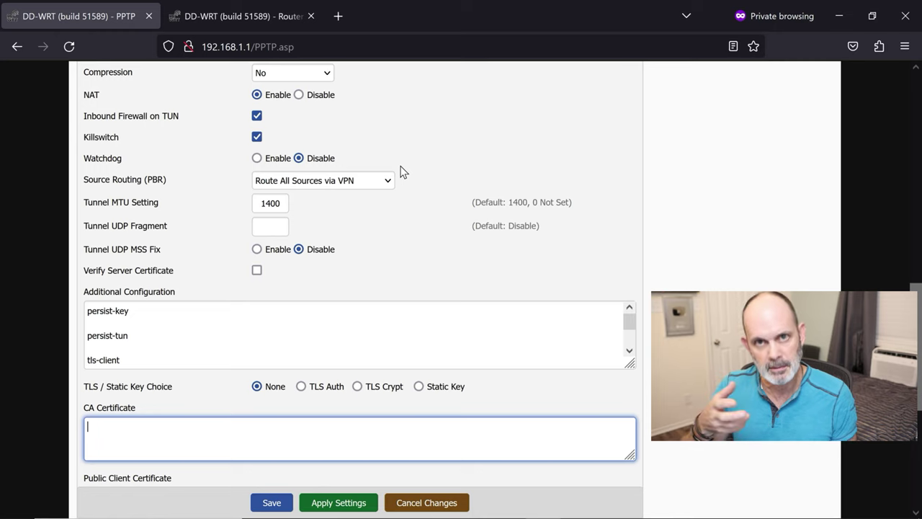
Show the Status > OpenVPN page in the second tab, with no client connection yet.
click(243, 15)
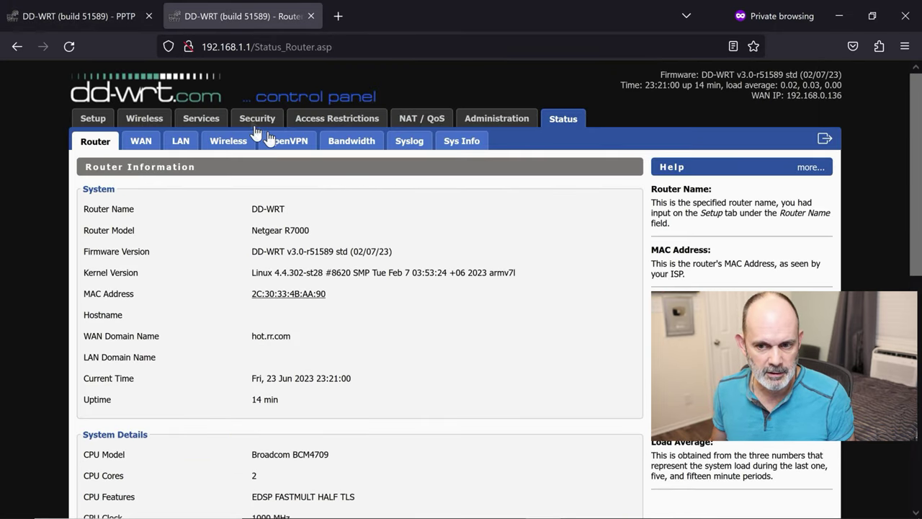
click(301, 144)
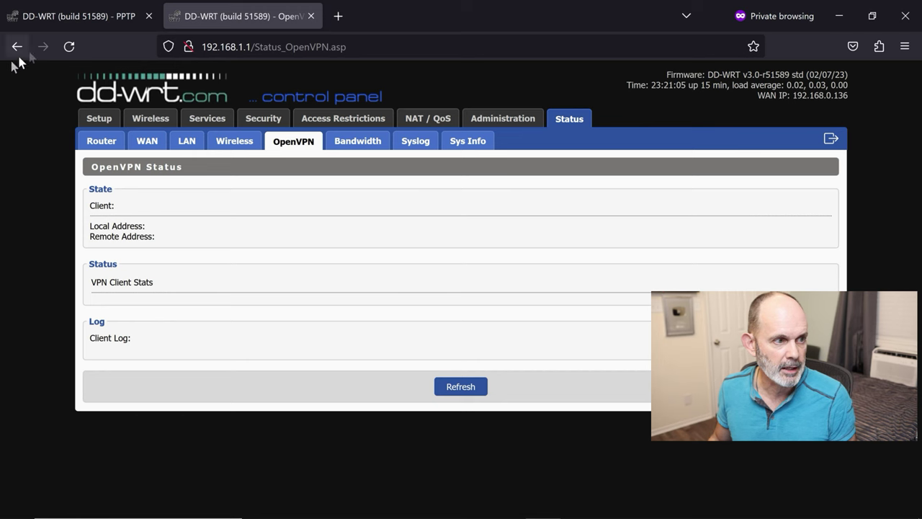
click(106, 15)
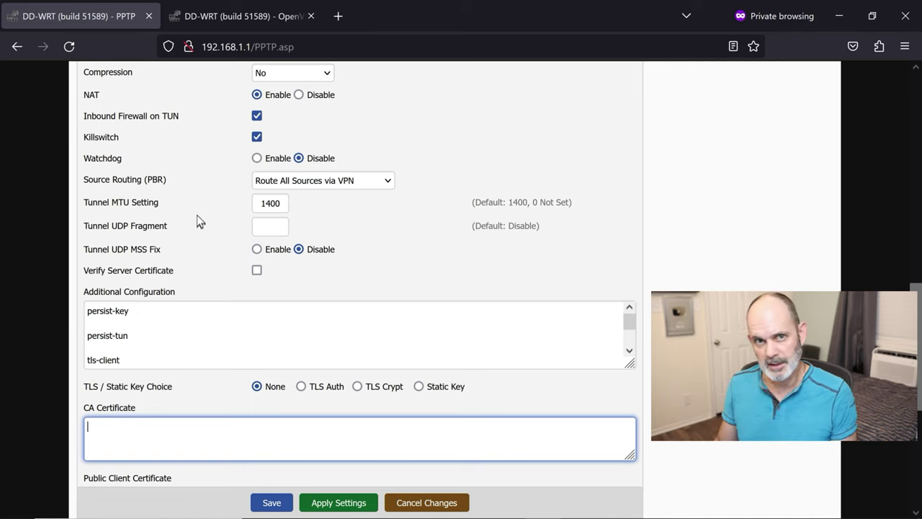
Load ipleak.net in a new private tab, keeping the DD-WRT client settings tab in view.
click(339, 17)
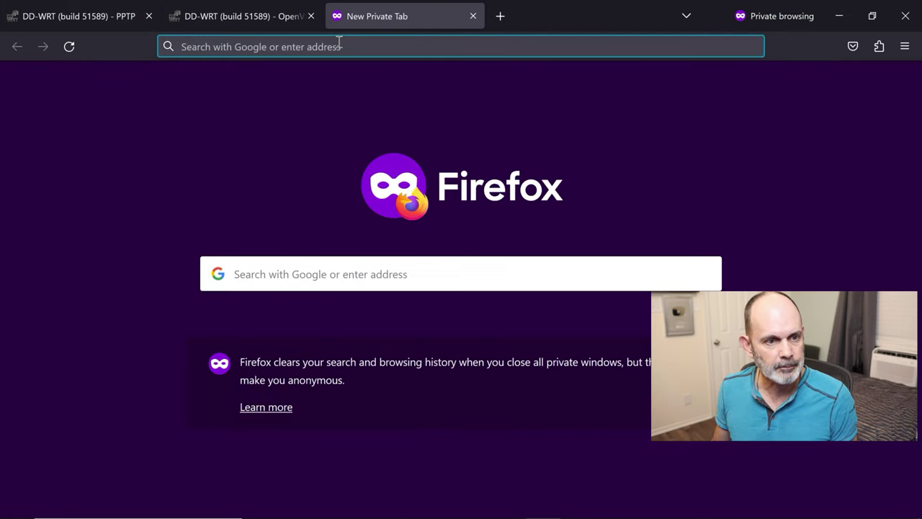
text(ip)
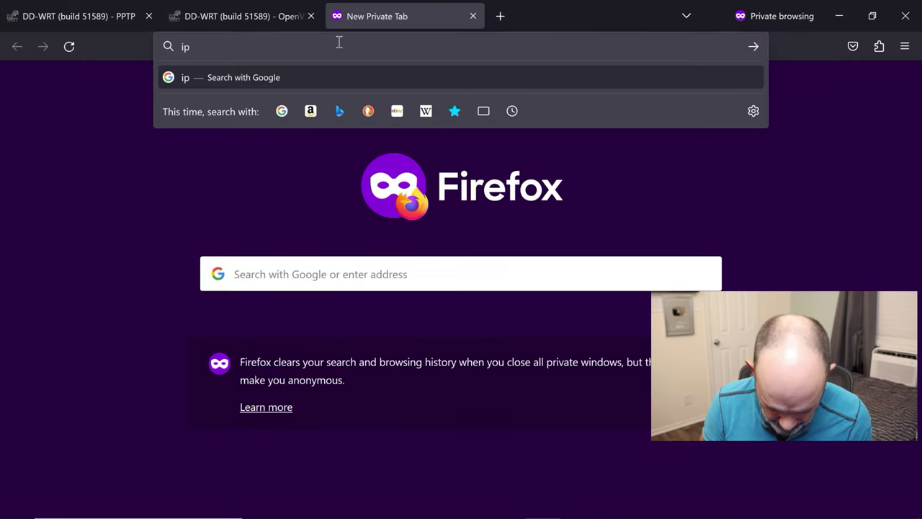
text(leak.net)
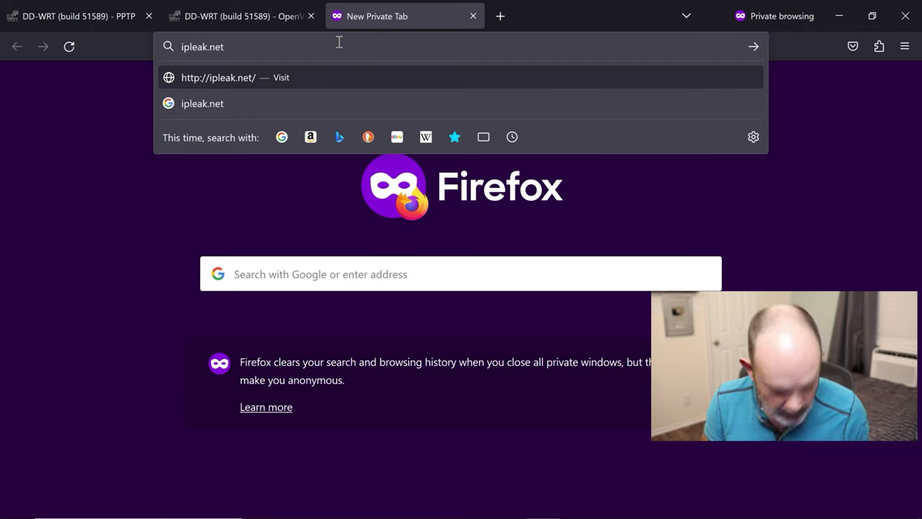
key(Return)
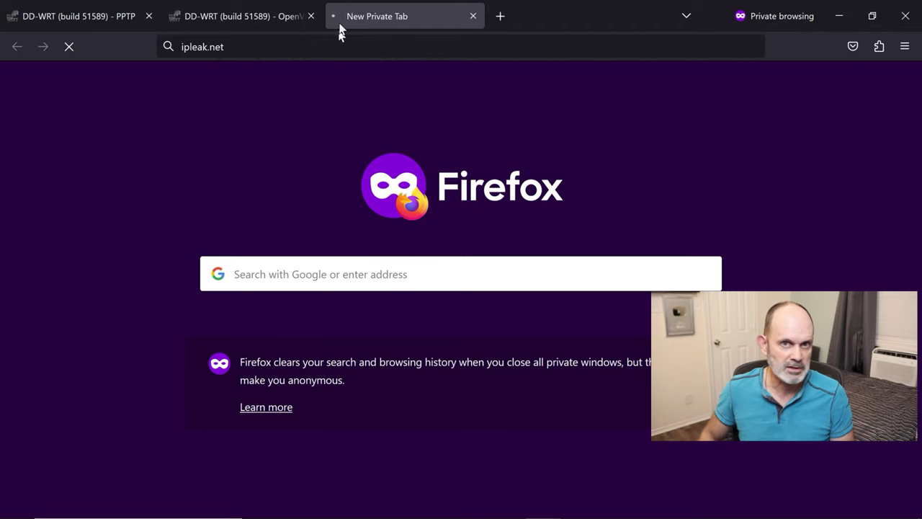
click(95, 20)
mouse_move(492, 516)
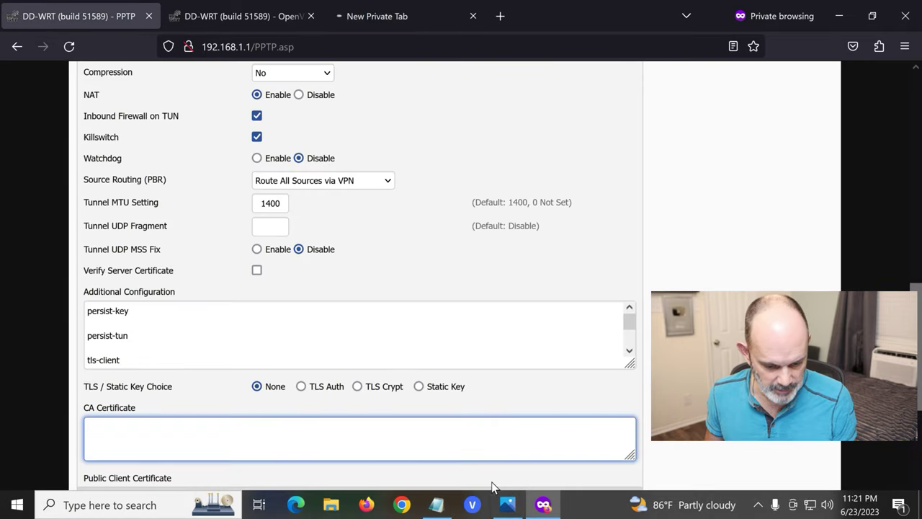
Paste the CA certificate from japan.ovpn into the CA Certificate box, then save and apply.
click(436, 504)
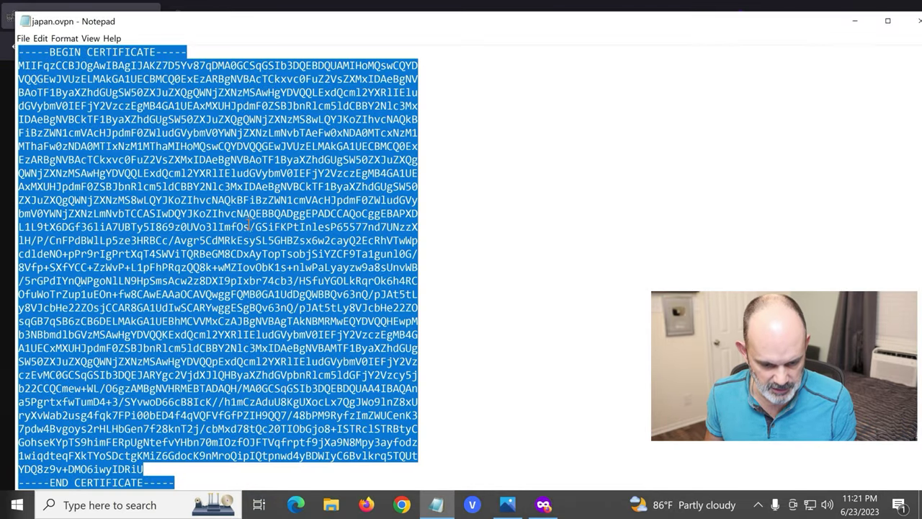
right_click(220, 116)
click(249, 151)
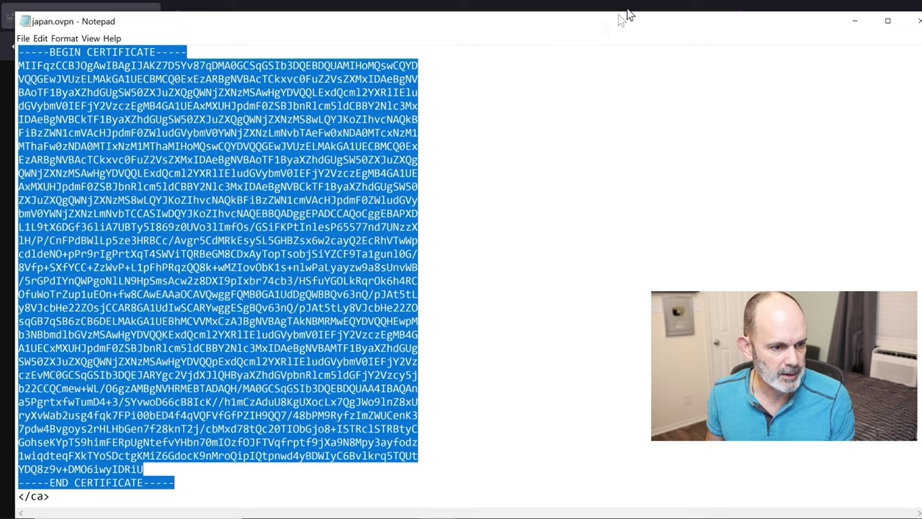
click(856, 21)
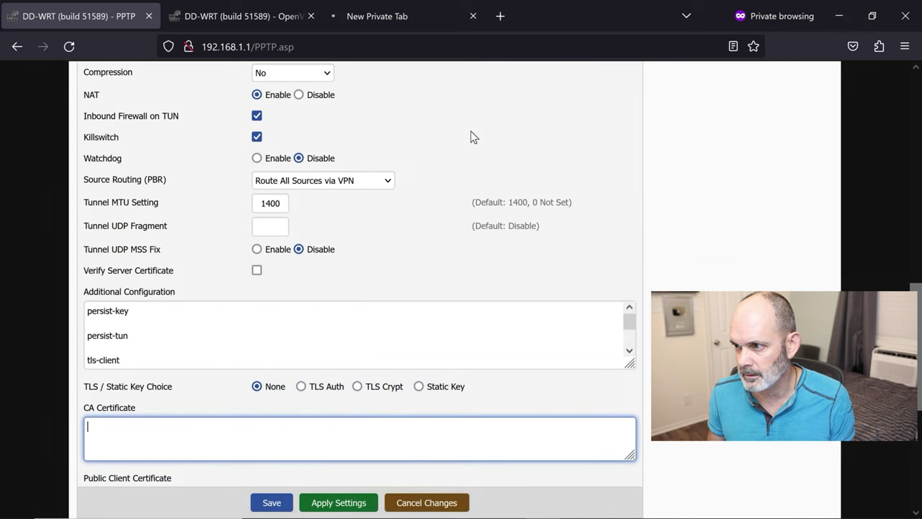
right_click(170, 433)
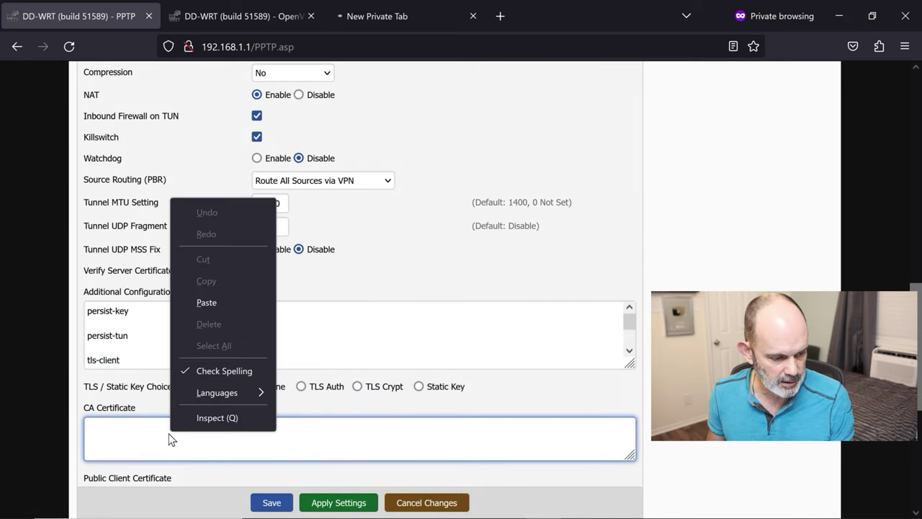
click(230, 310)
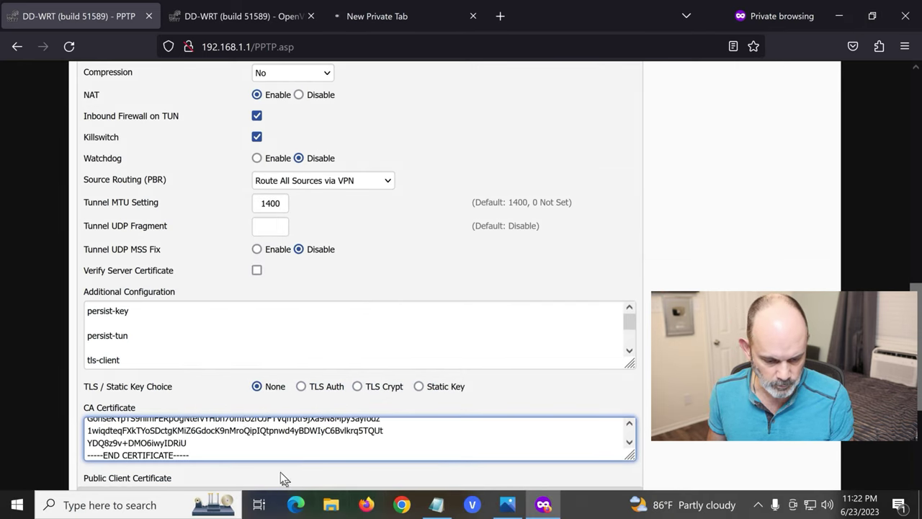
click(277, 508)
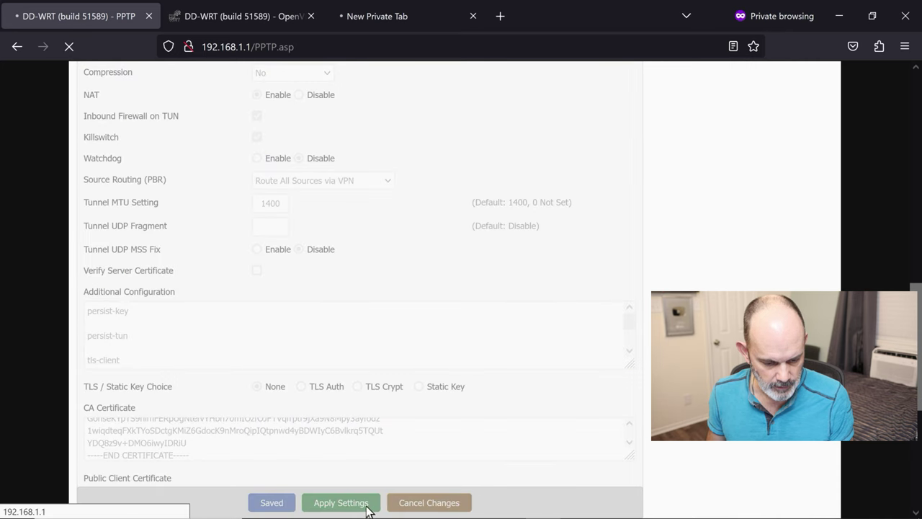
click(364, 505)
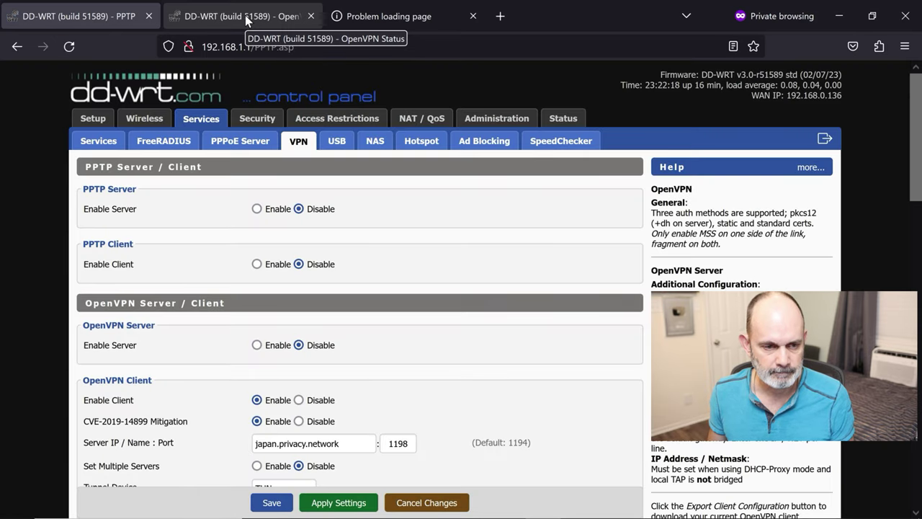
Refresh the OpenVPN status until it reads CONNECTED SUCCESS at 10.12.112.179, then view ipleak.net.
click(245, 15)
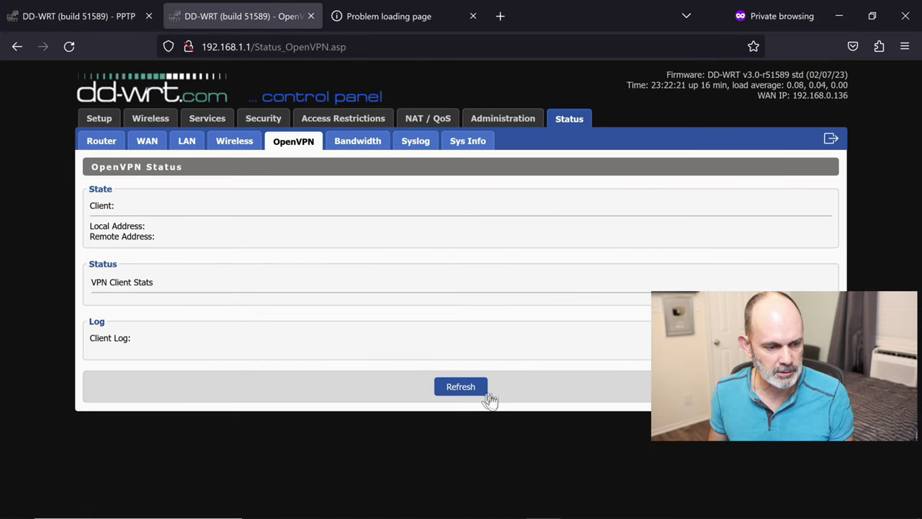
click(472, 389)
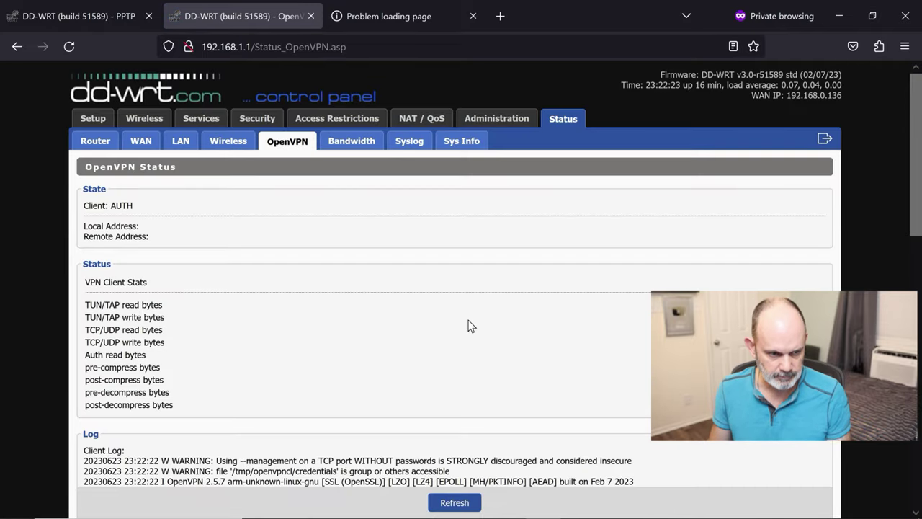
click(437, 508)
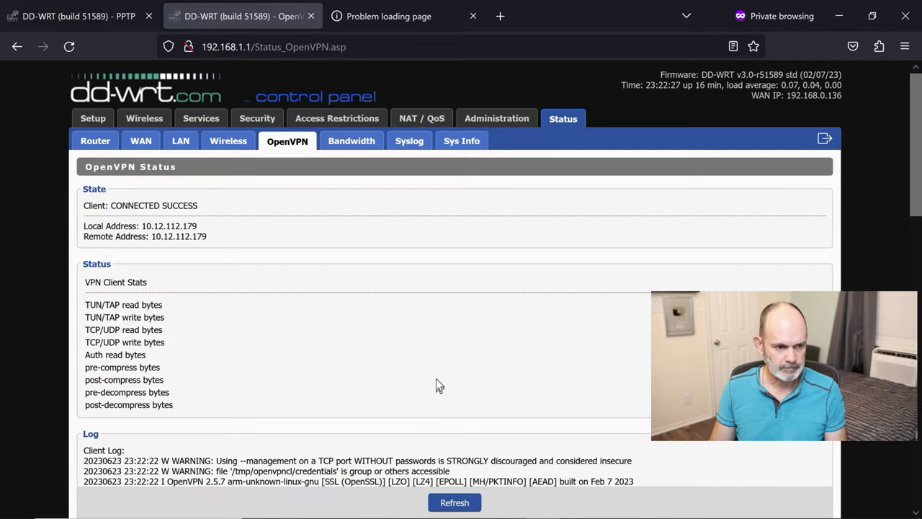
click(410, 17)
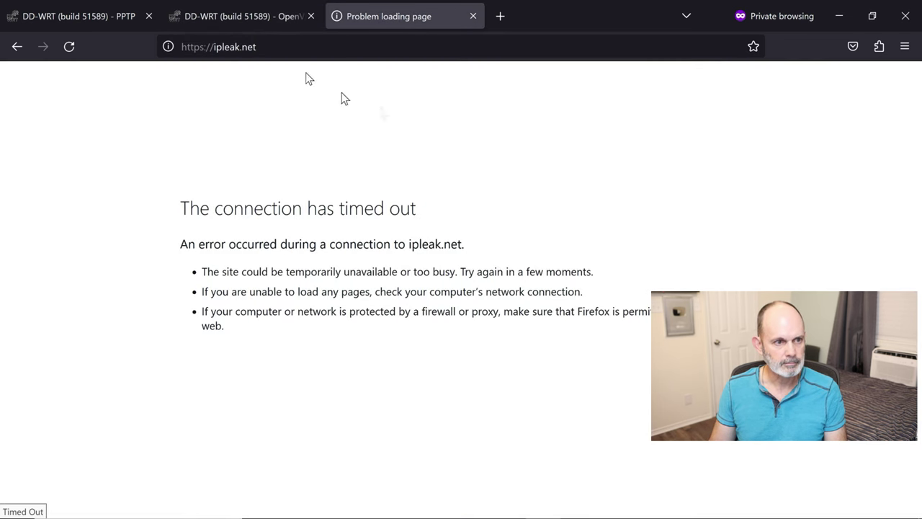
Reload ipleak.net and confirm IP 154.47.20.172 and DNS 154.47.20.160, both Japan - Tokyo.
key(F5)
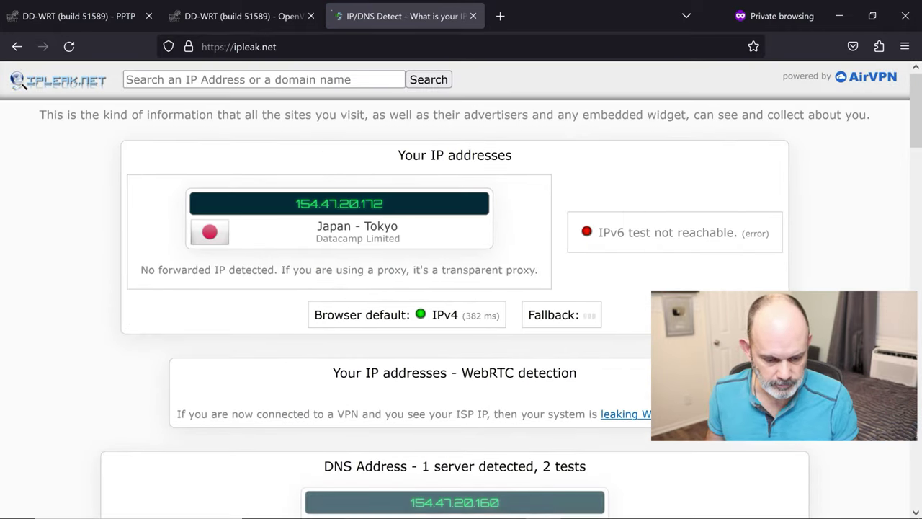
scroll(461, 289, down, 2)
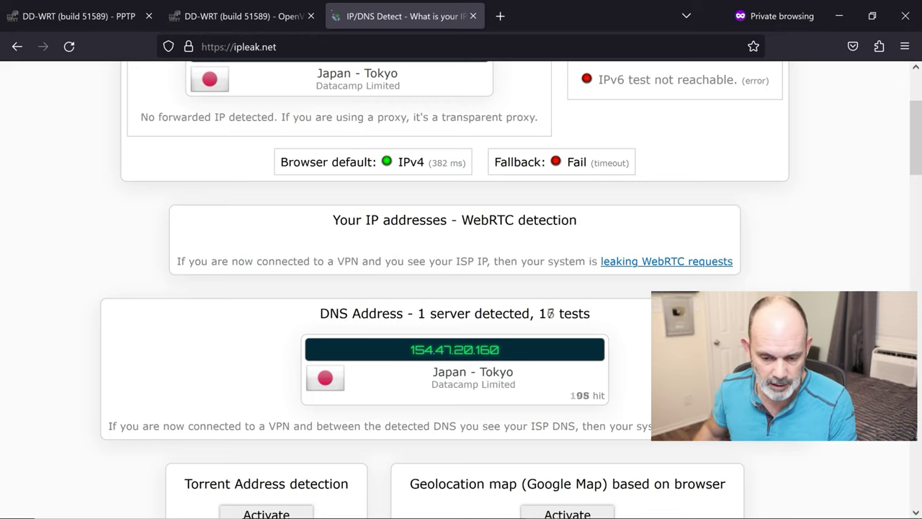
scroll(461, 288, up, 3)
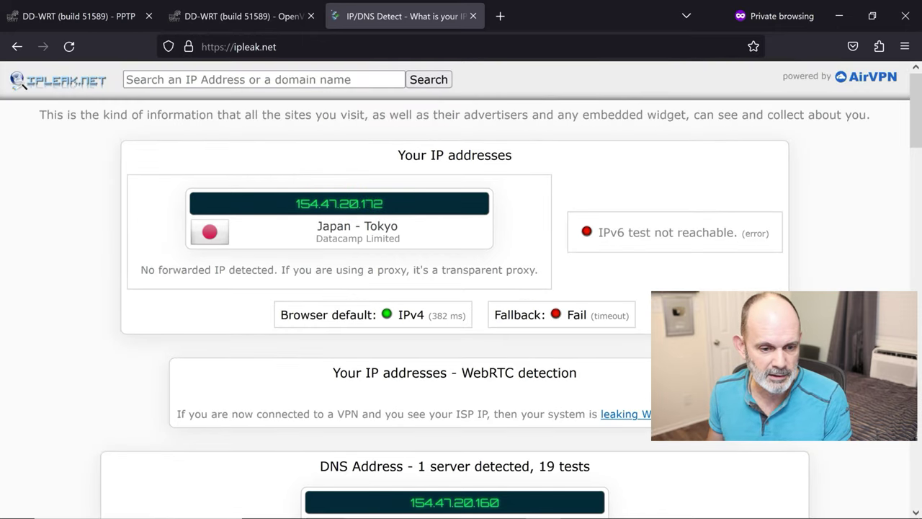
scroll(23, 83, down, 3)
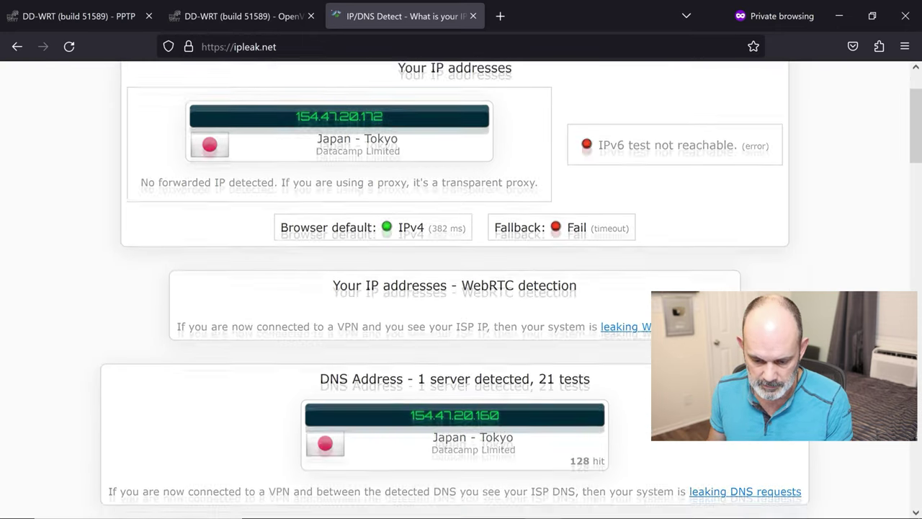
scroll(23, 66, up, 3)
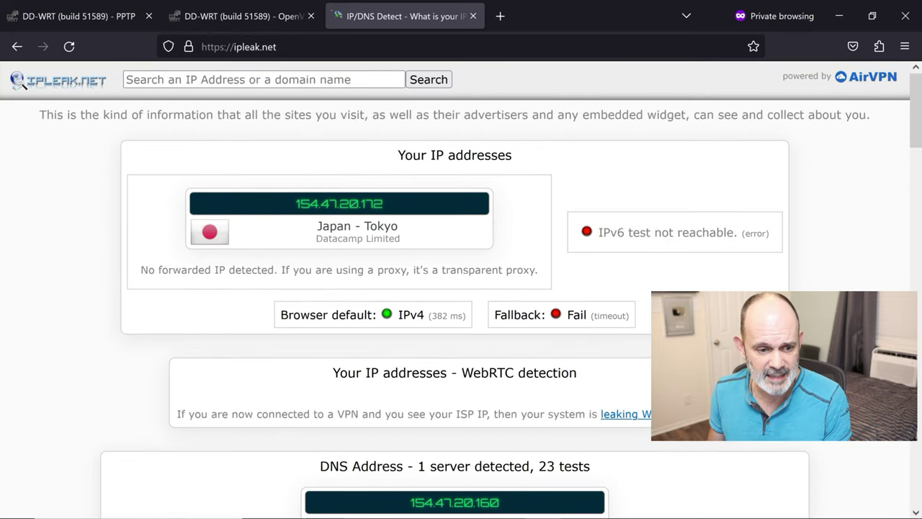
scroll(23, 83, down, 2)
scroll(578, 339, down, 5)
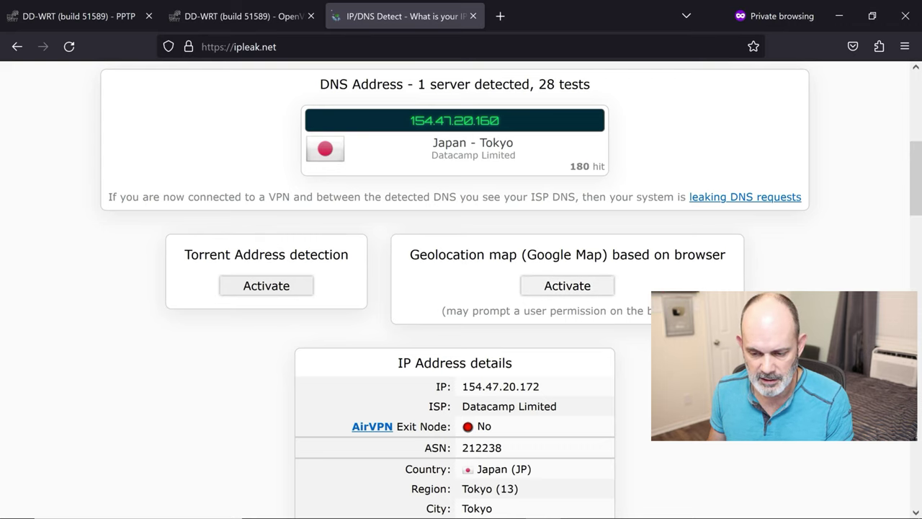
scroll(438, 302, down, 3)
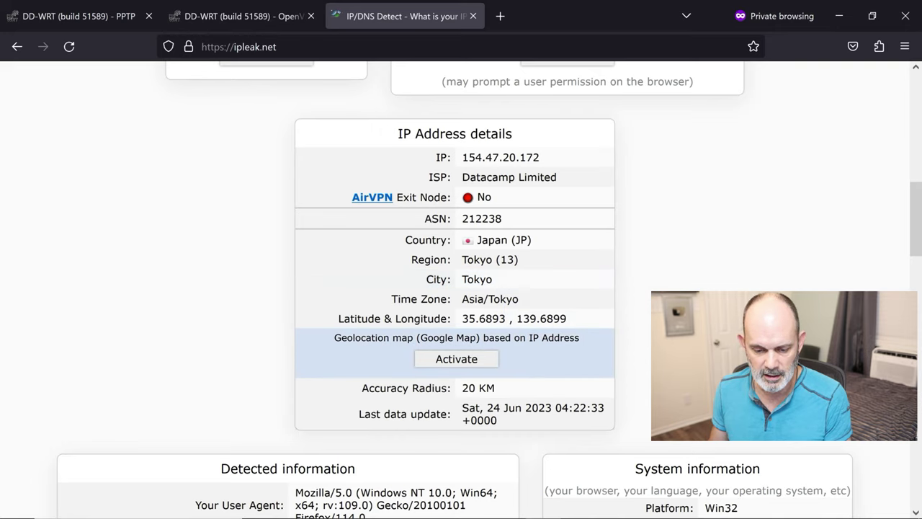
scroll(587, 385, up, 4)
scroll(462, 288, up, 4)
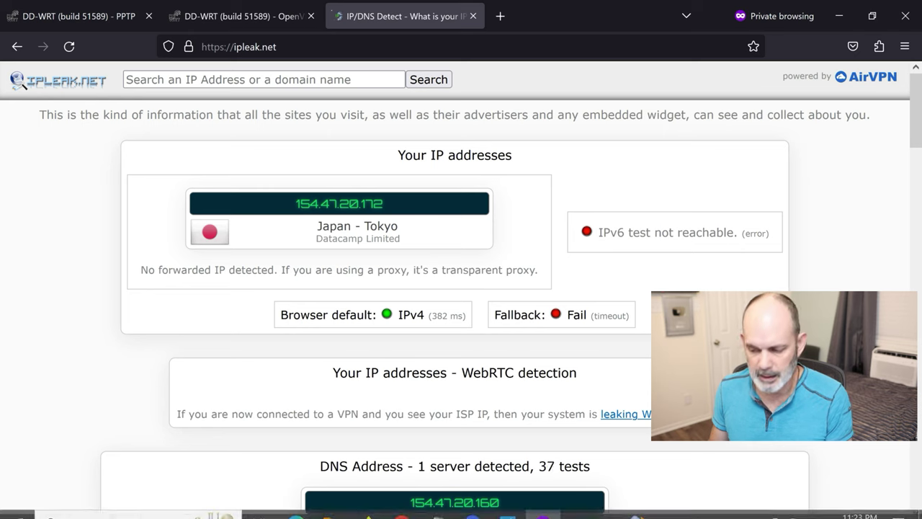
mouse_move(814, 510)
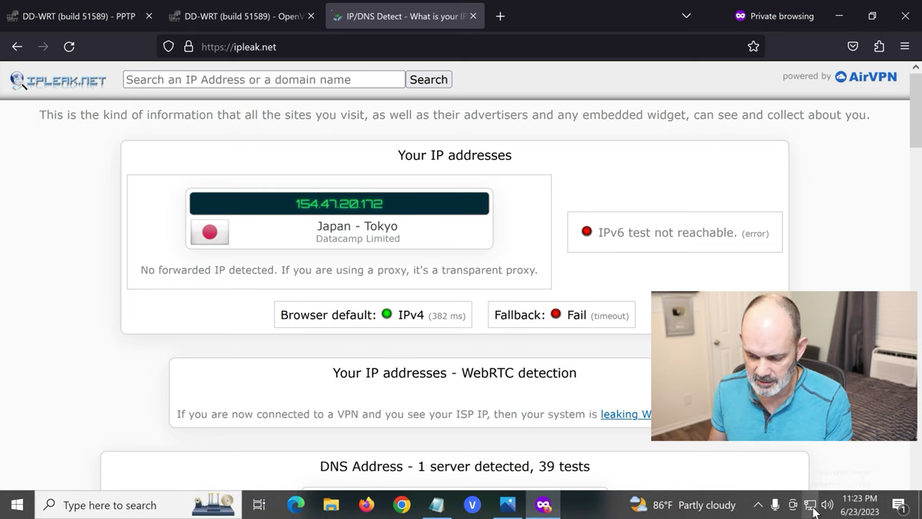
Disable the Netgear R7000P Ethernet adapter in Windows network settings.
click(811, 507)
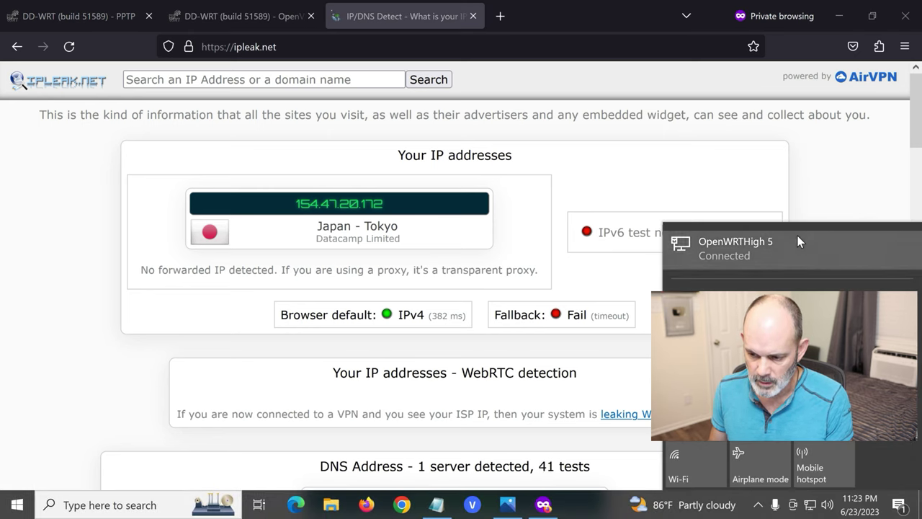
click(806, 253)
click(804, 108)
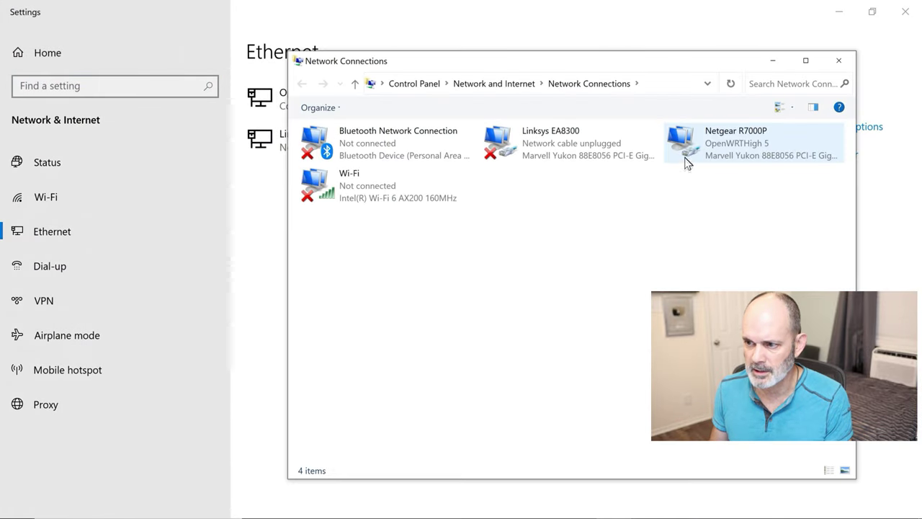
right_click(722, 147)
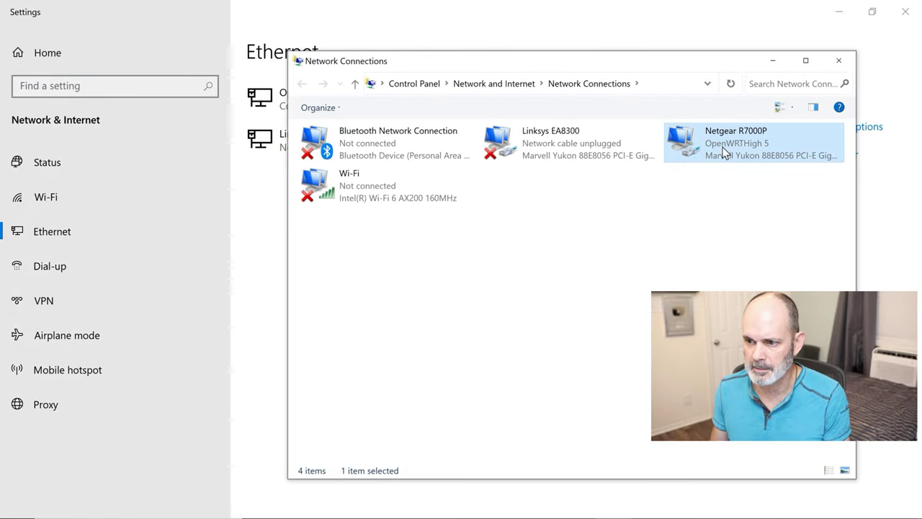
click(766, 160)
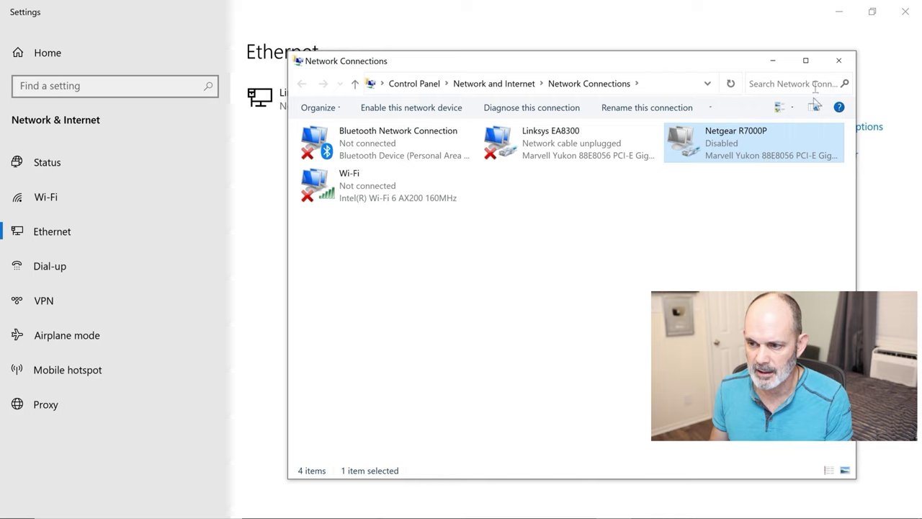
click(840, 62)
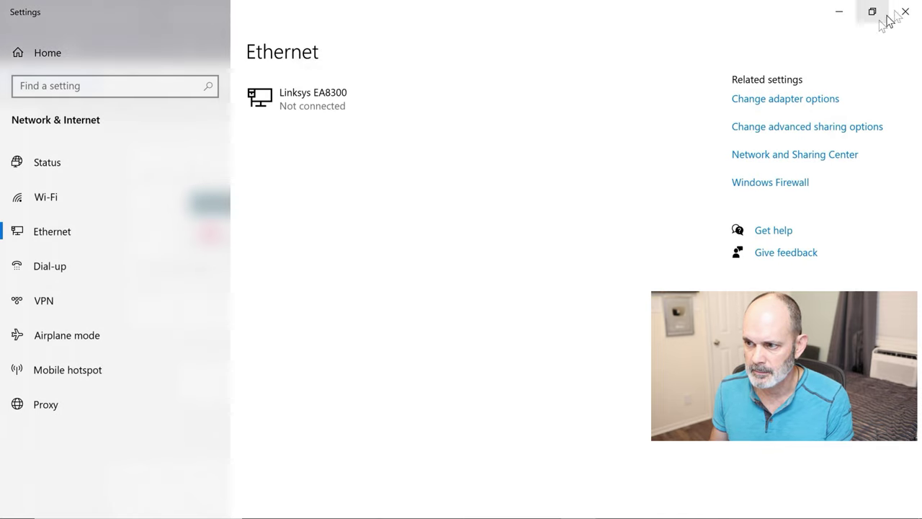
click(906, 12)
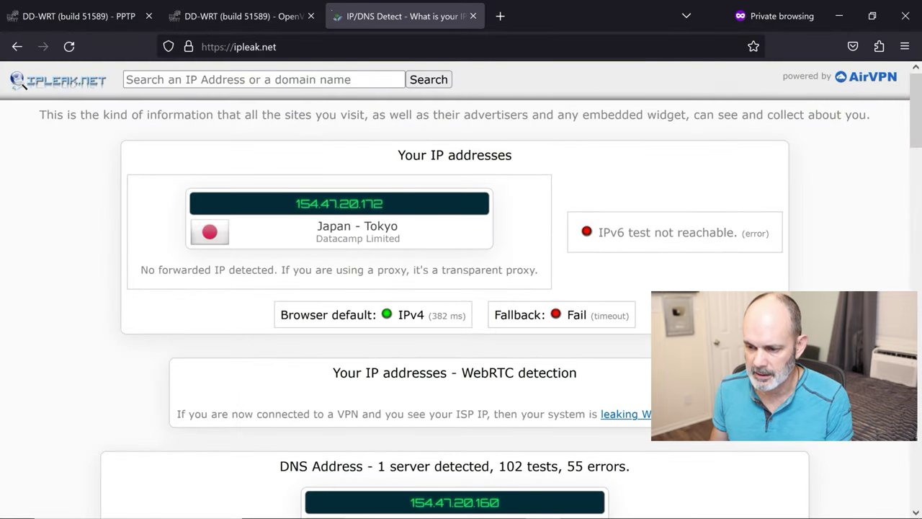
Turn on Wi-Fi and connect the PC to the dd-wrt wireless network.
mouse_move(857, 512)
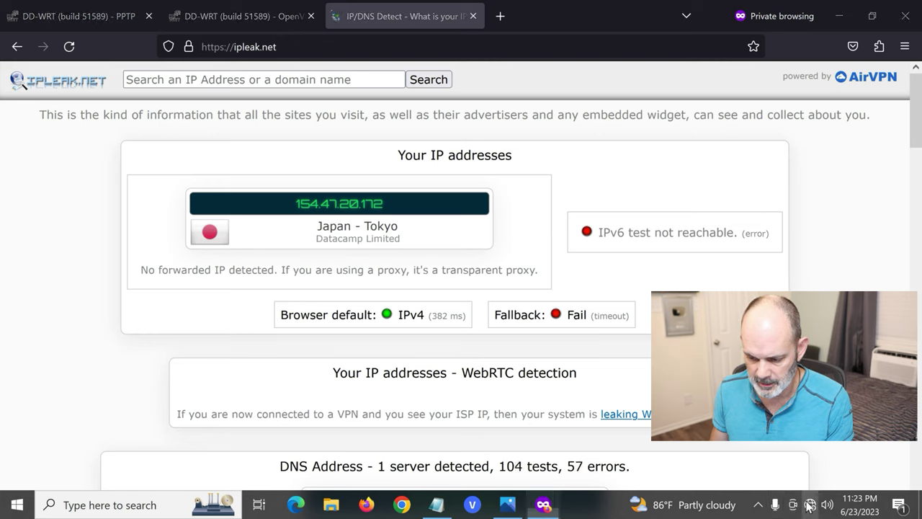
click(809, 506)
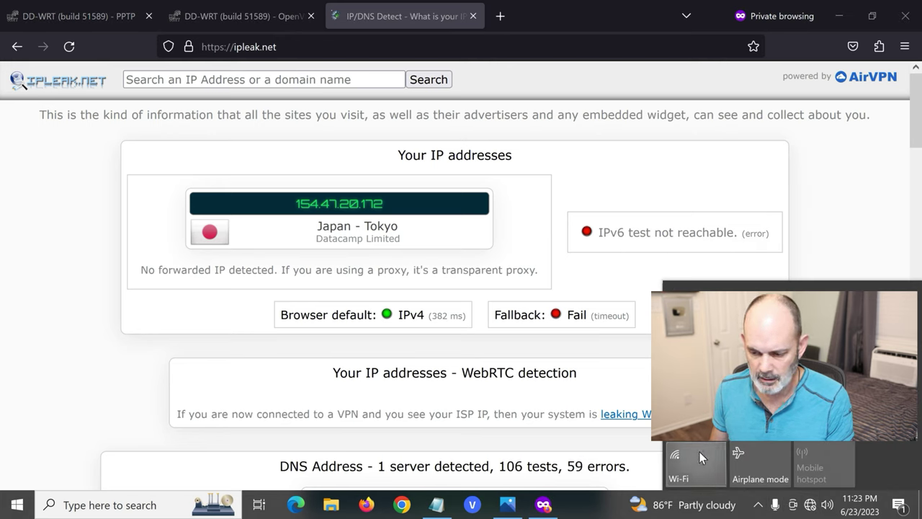
click(699, 451)
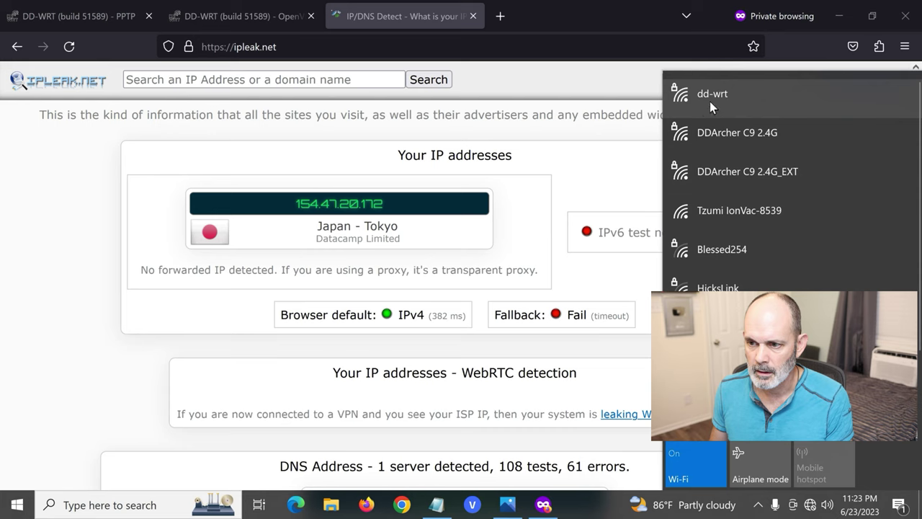
click(709, 101)
click(860, 160)
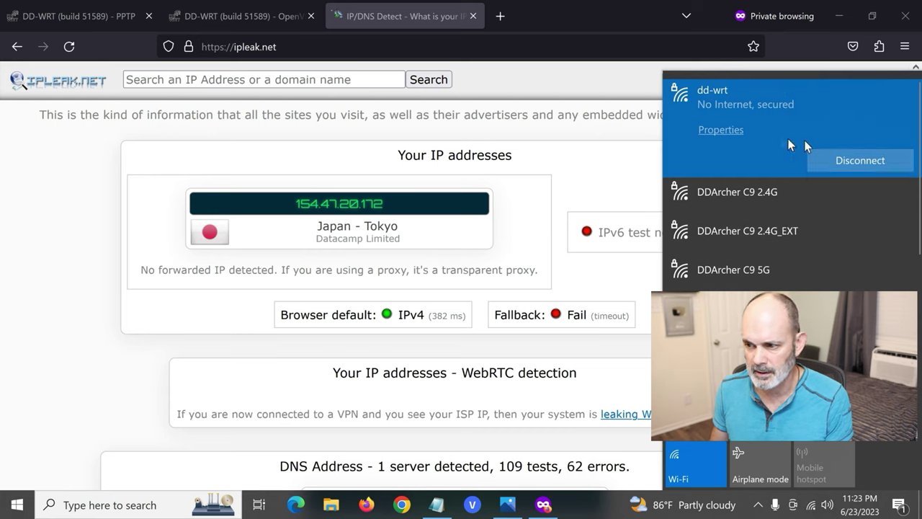
click(611, 146)
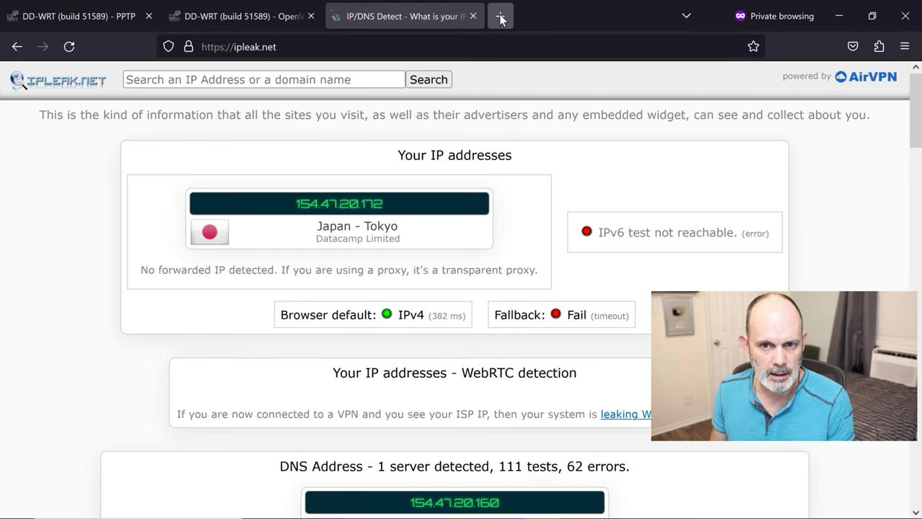
Run ipleak.net in a fresh private tab over Wi-Fi, confirming Tokyo IP 154.47.20.172 and DNS 154.47.20.160.
click(501, 16)
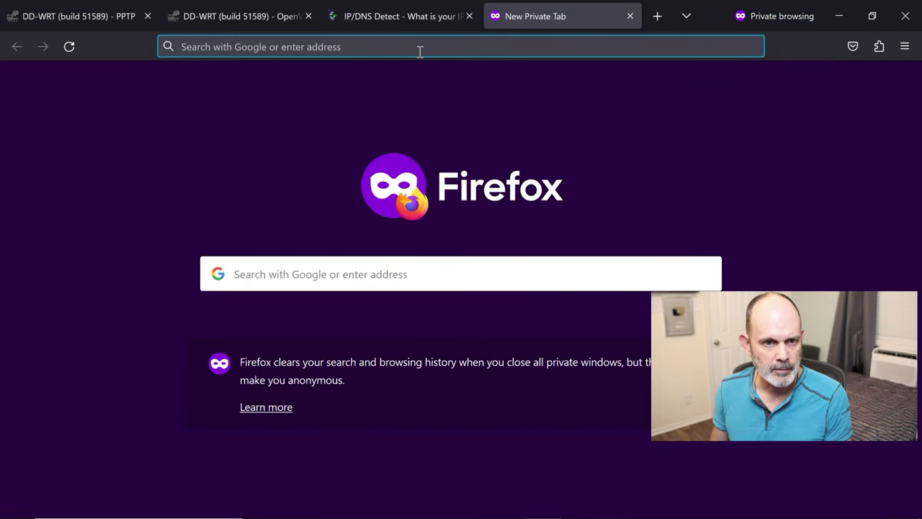
text(ip)
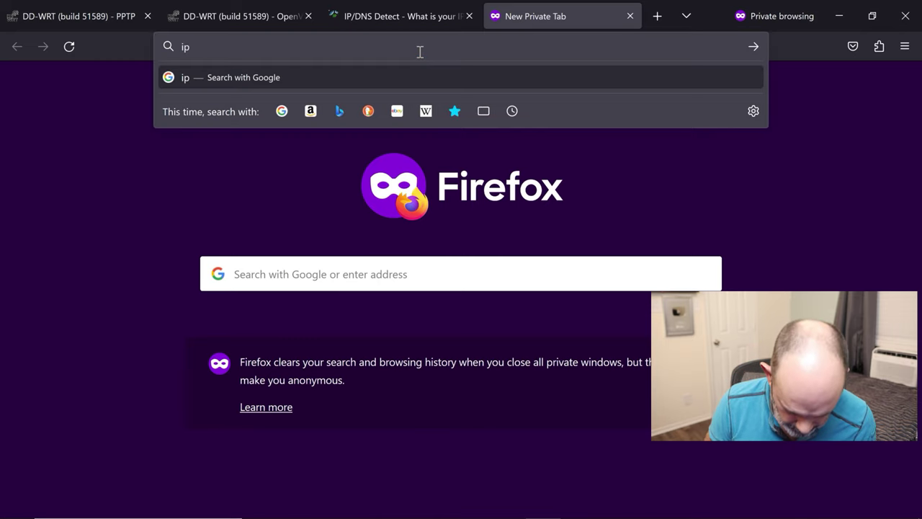
text(leak.n)
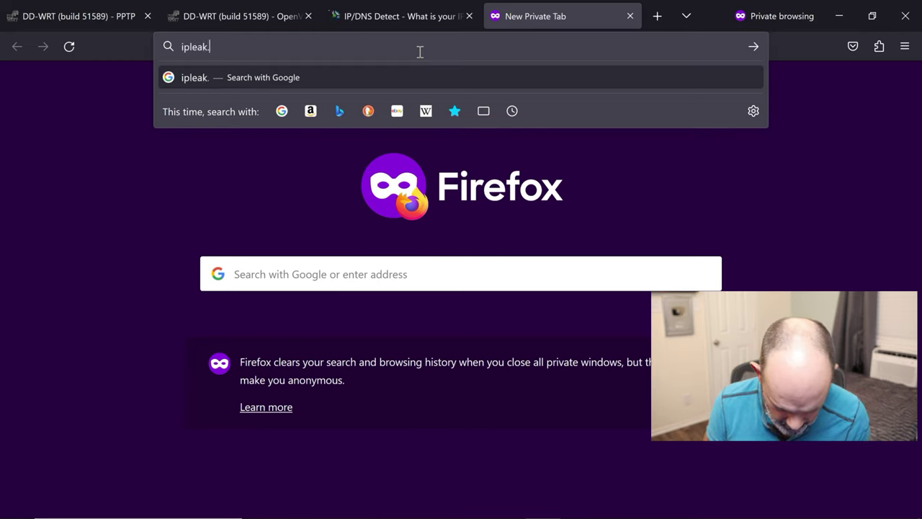
text(et)
key(Return)
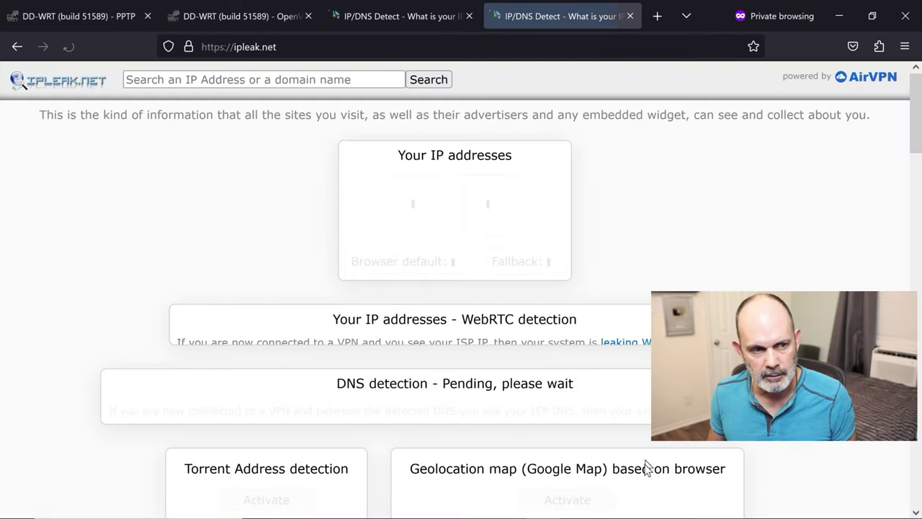
mouse_move(800, 512)
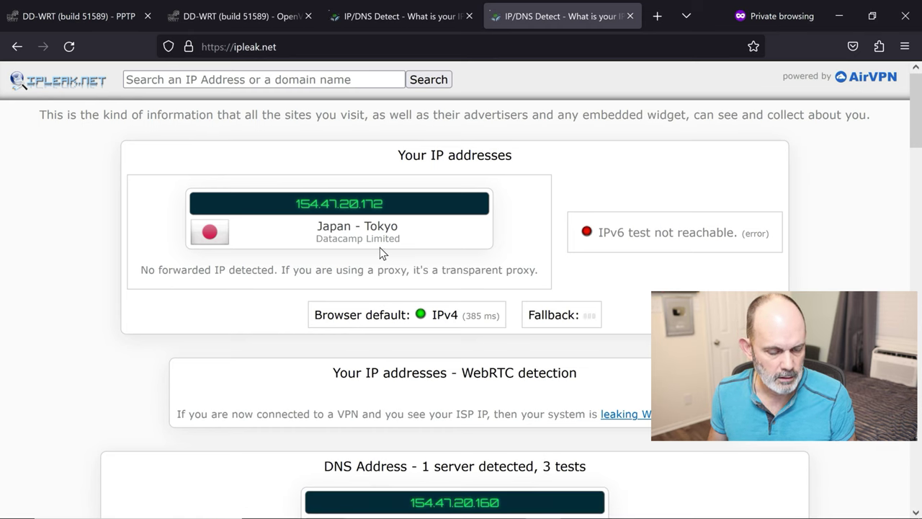
scroll(459, 256, down, 1)
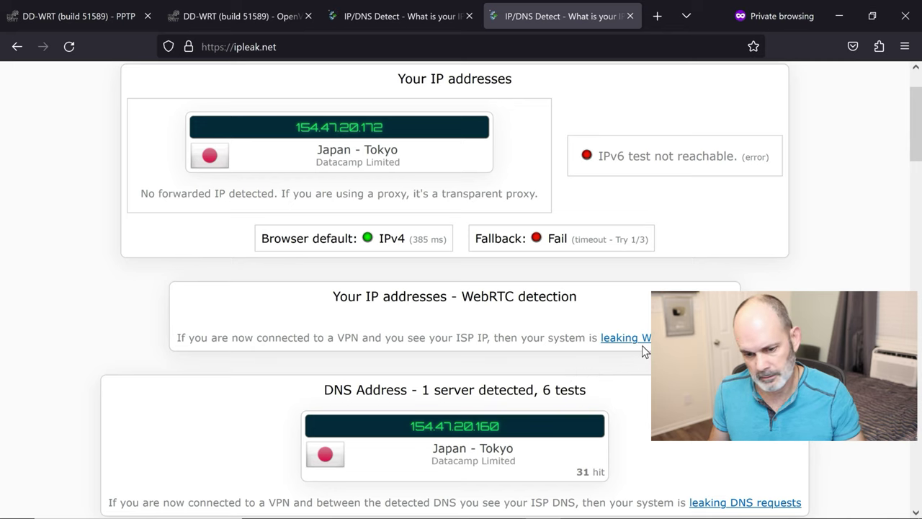
scroll(644, 351, up, 1)
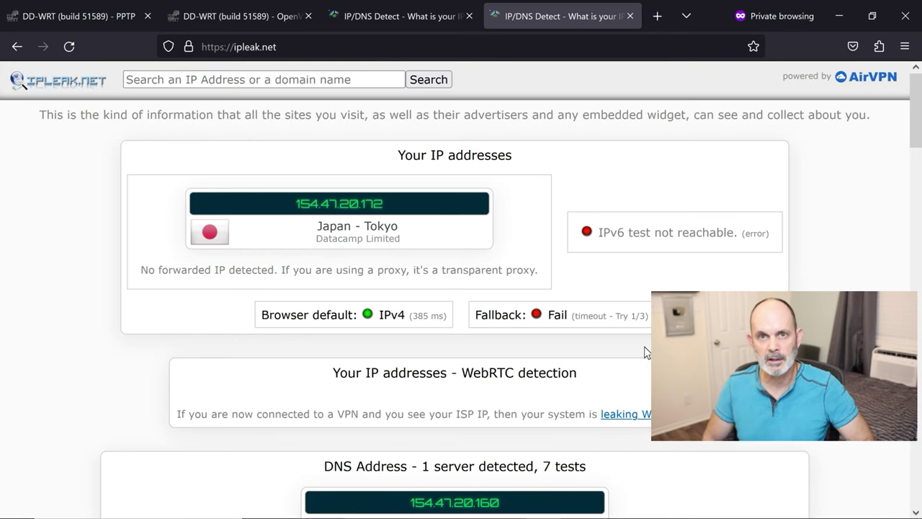